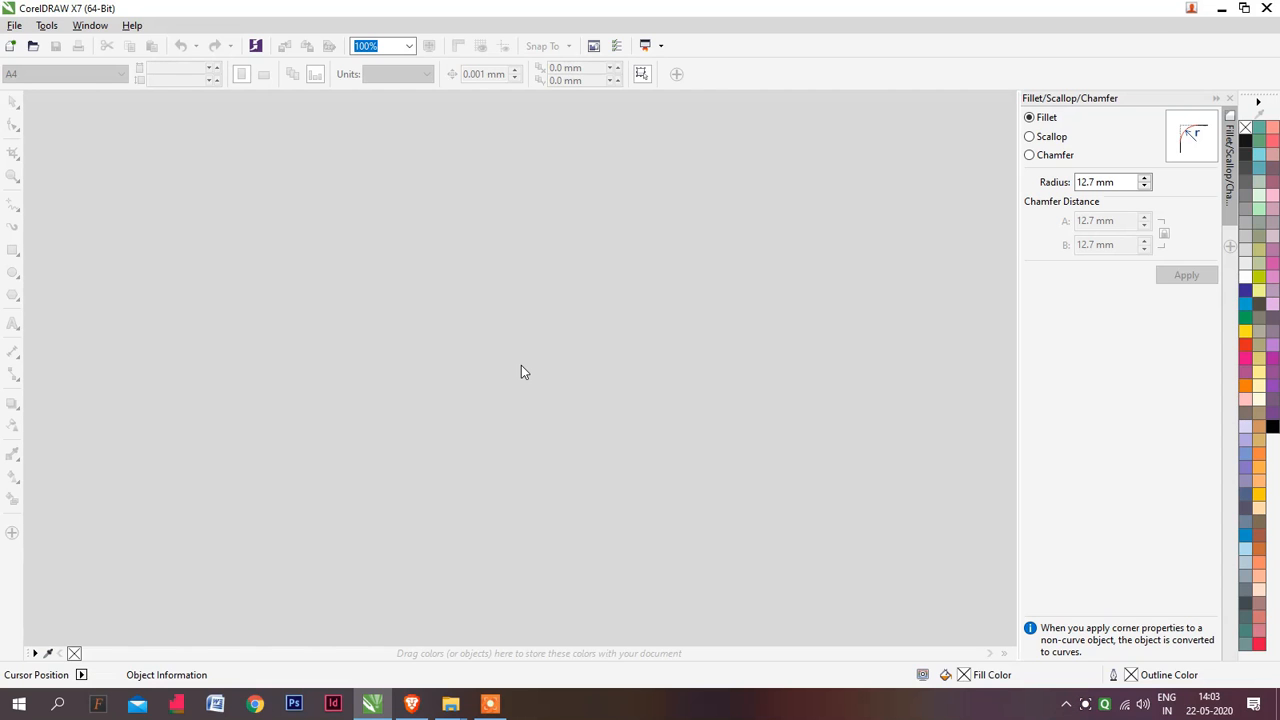
Start a new document and set its units to millimetres
{"action": "key", "text": "ctrl+n"}
{"action": "key", "text": "Escape"}
{"action": "left_click", "coordinate": [14, 26]}
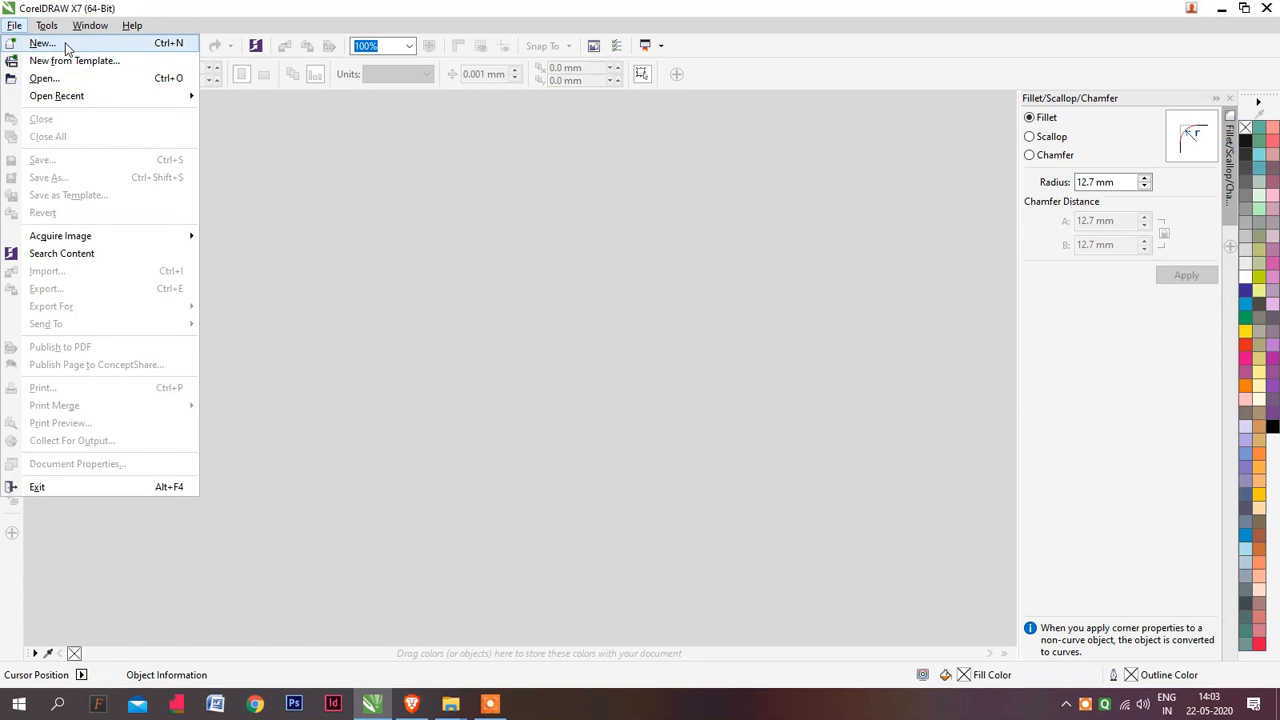
{"action": "left_click", "coordinate": [42, 43]}
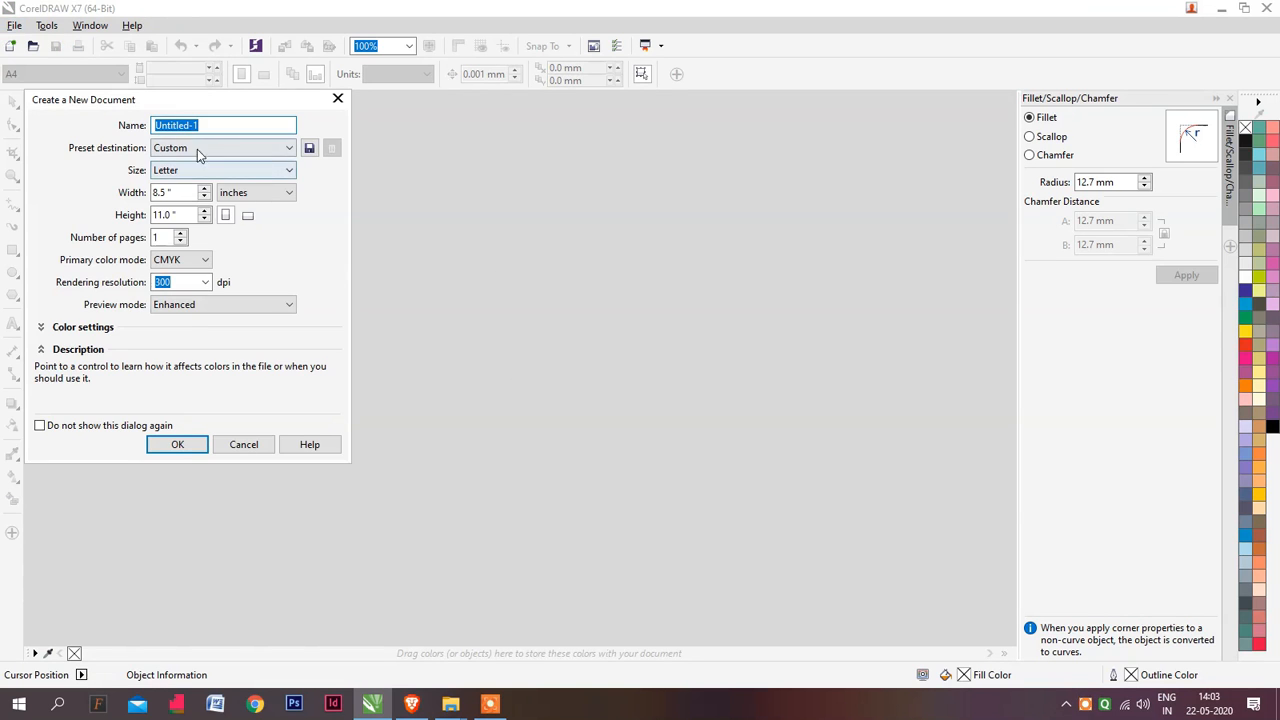
{"action": "left_click", "coordinate": [256, 192]}
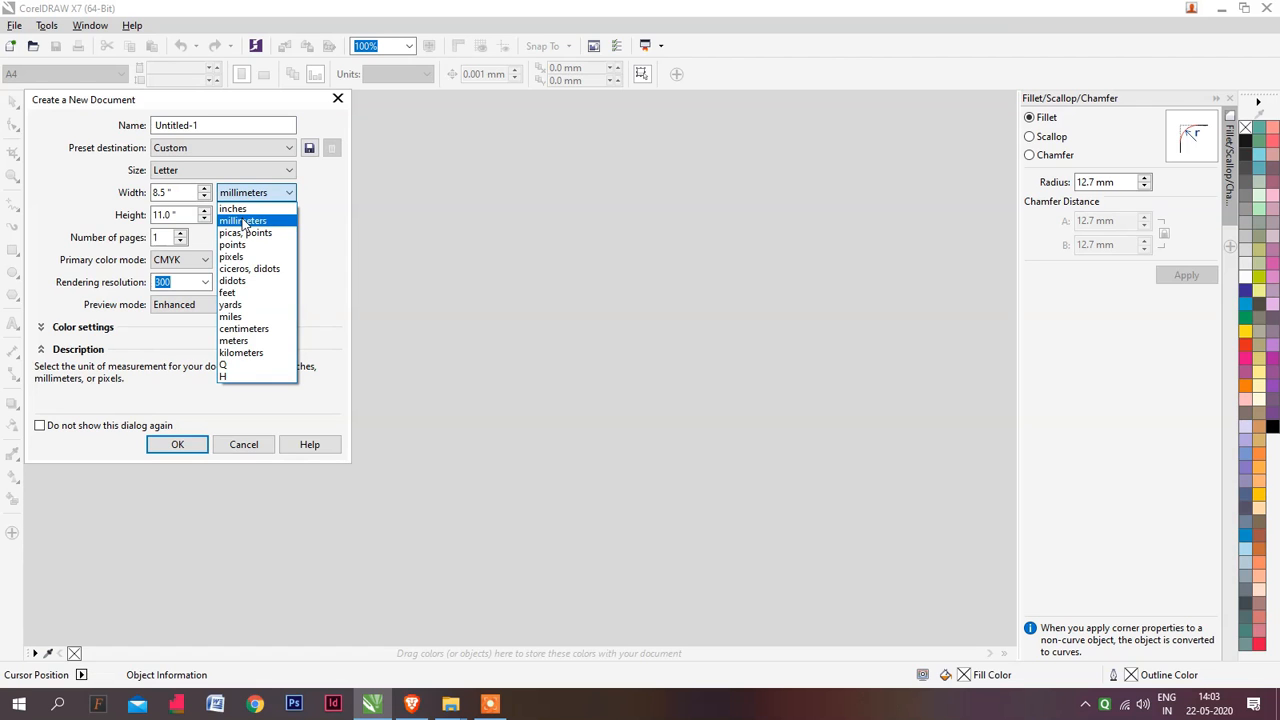
{"action": "left_click", "coordinate": [243, 220]}
Set the page size to 90 mm wide by 53 mm high and create the document
{"action": "left_click_drag", "start_coordinate": [157, 192], "coordinate": [246, 217]}
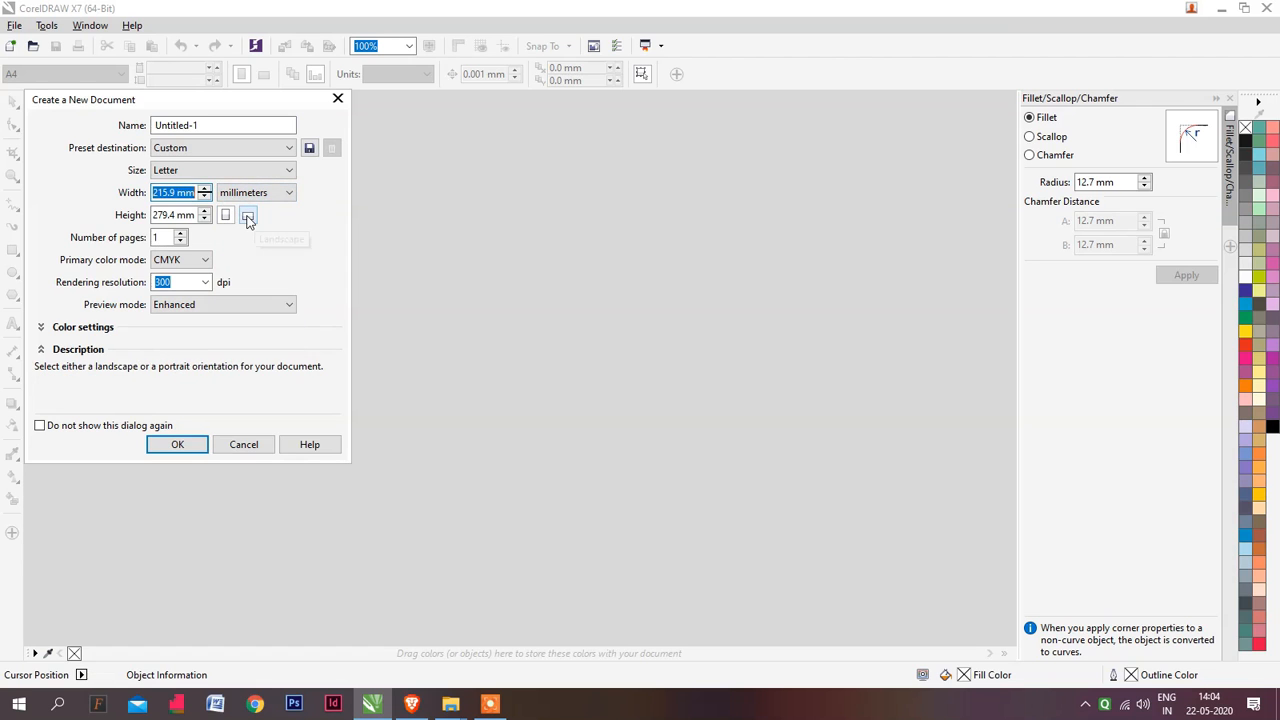
{"action": "type", "text": "90"}
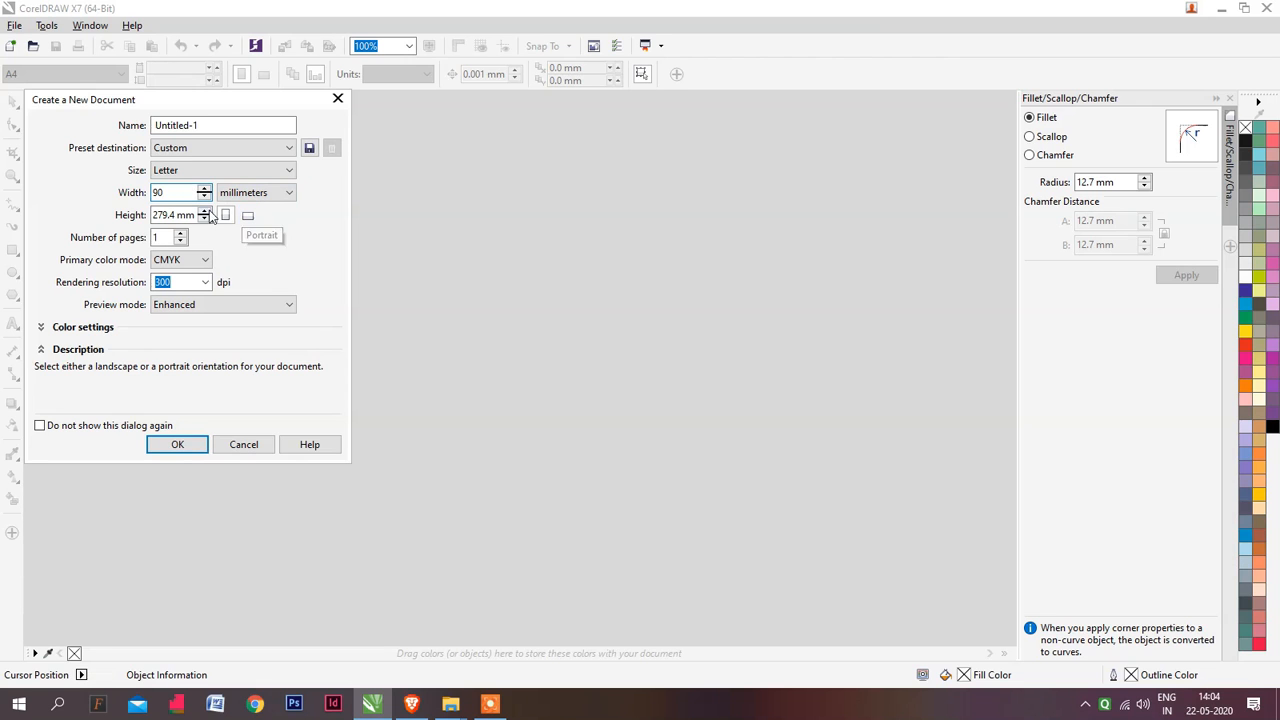
{"action": "left_click", "coordinate": [185, 215]}
{"action": "type", "text": "53"}
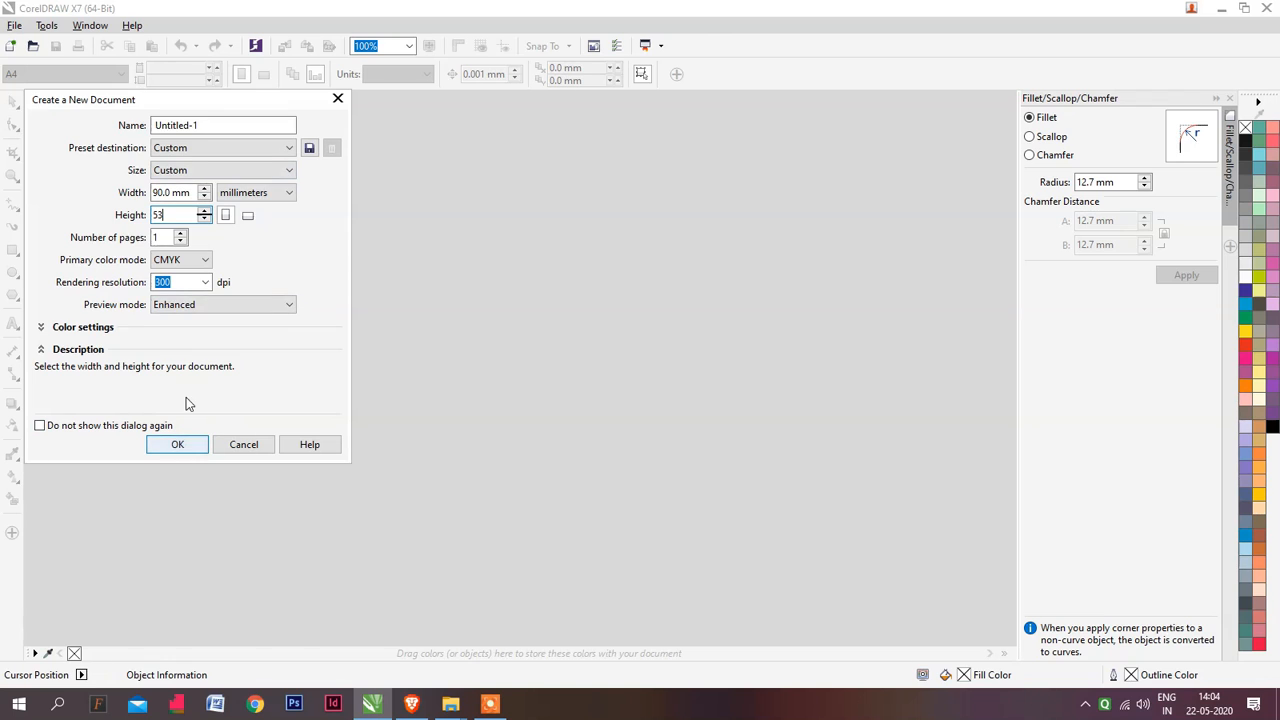
{"action": "left_click", "coordinate": [189, 447]}
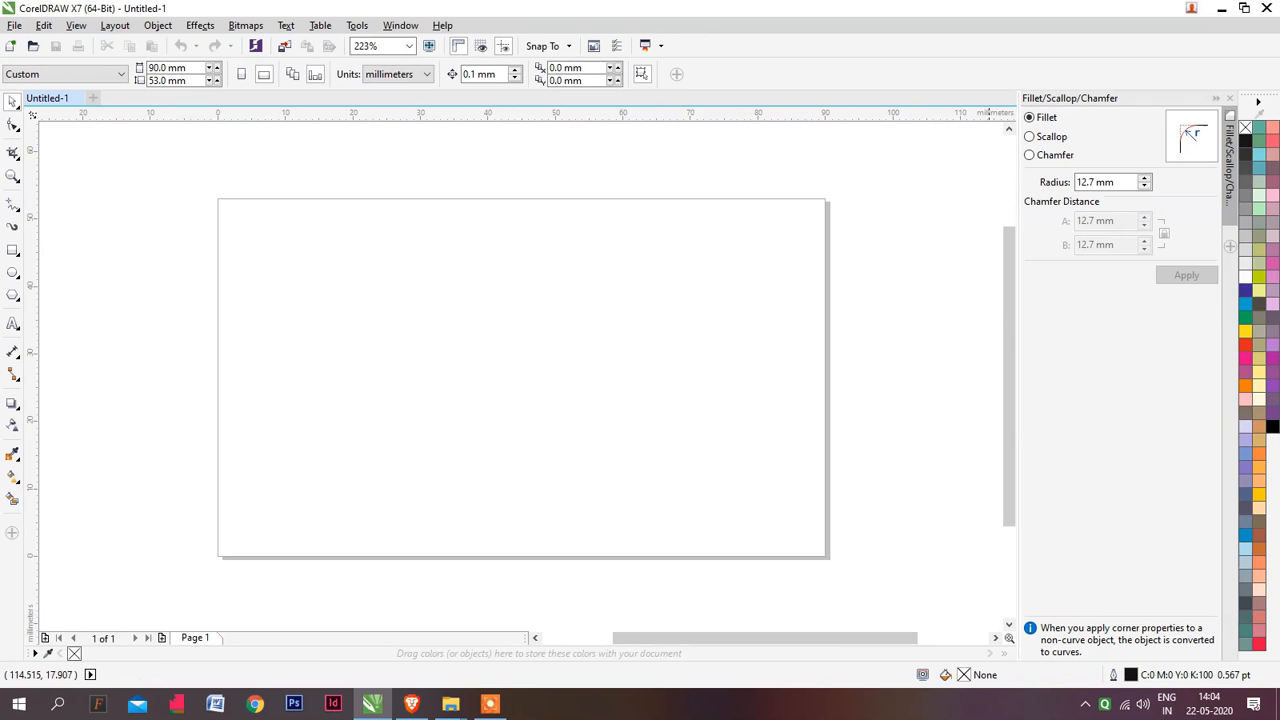
Add a rectangle that exactly covers the whole page and deselect it
{"action": "left_click", "coordinate": [13, 251]}
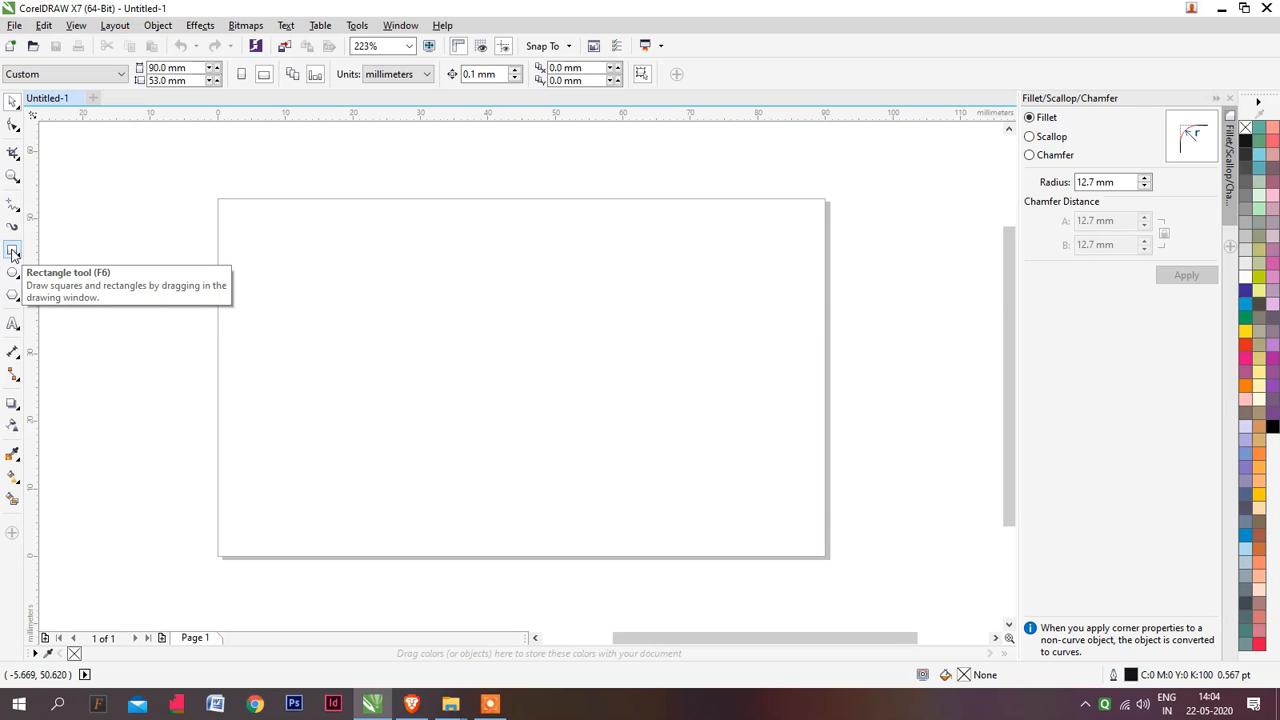
{"action": "double_click", "coordinate": [13, 251]}
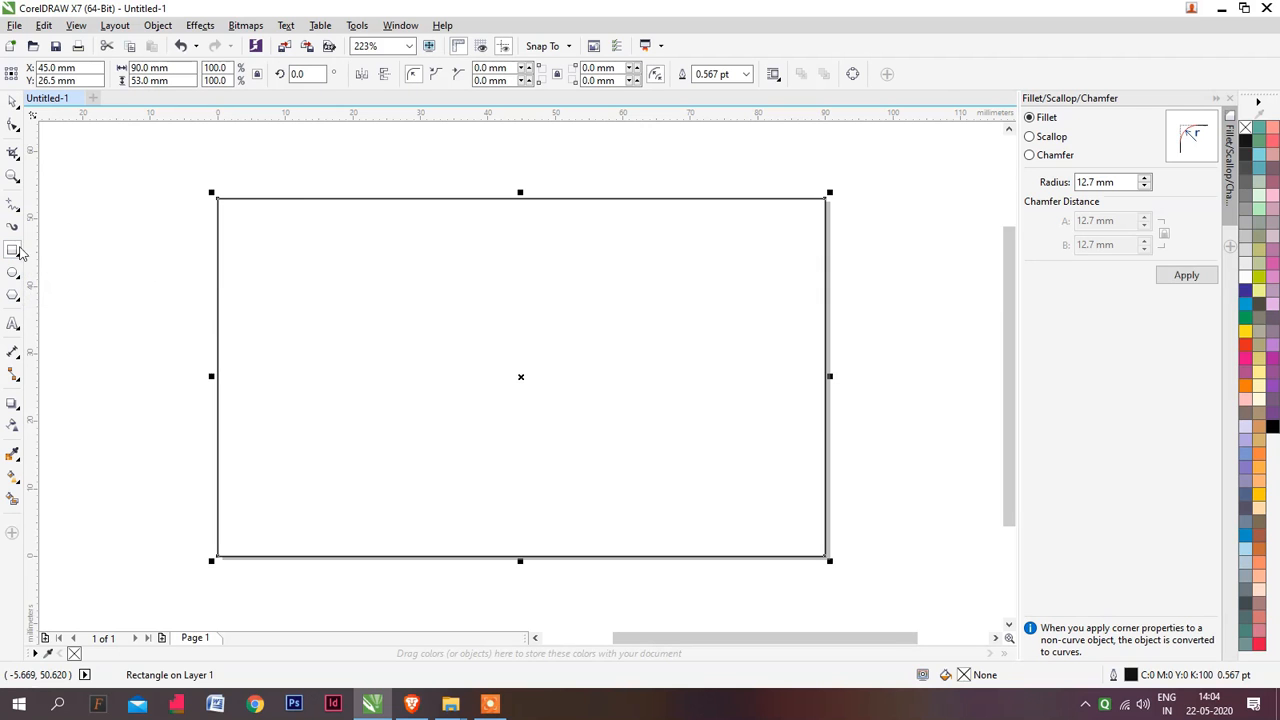
{"action": "key", "text": "space"}
{"action": "left_click", "coordinate": [185, 279]}
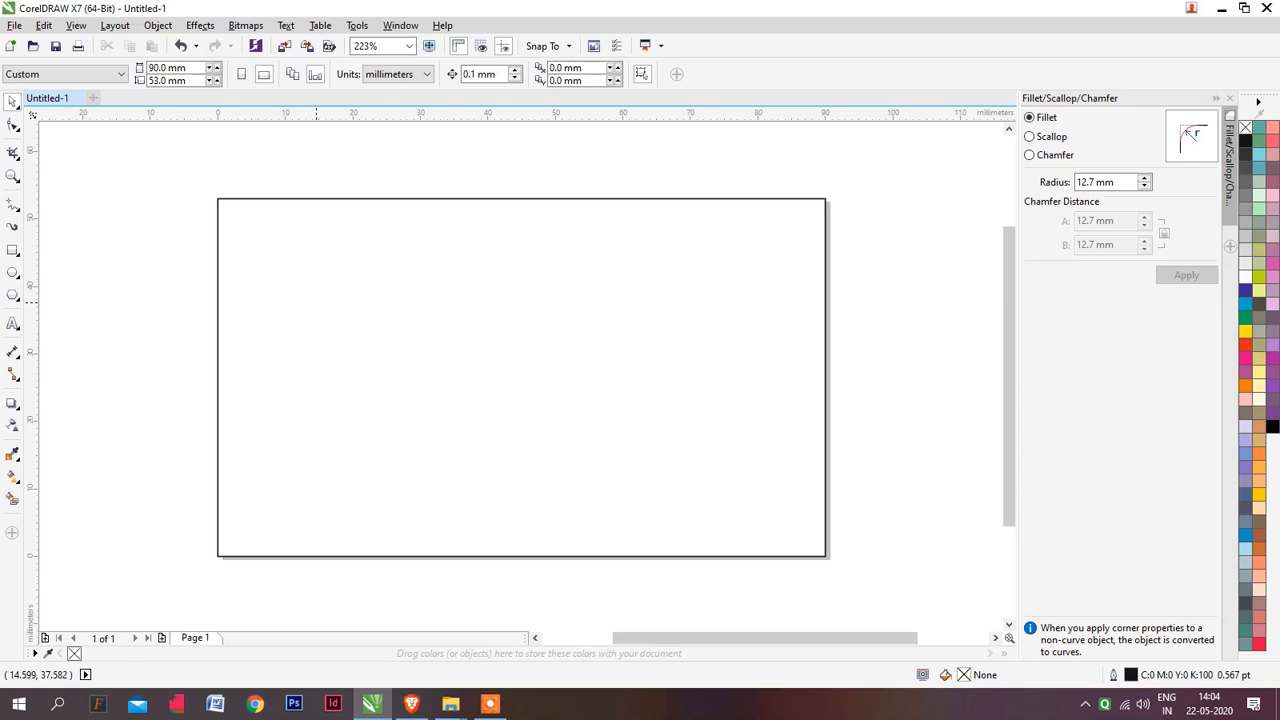
Make a second centred page rectangle and reduce it by 8 mm each way to 82 × 45 mm, with proportions unlocked
{"action": "left_click", "coordinate": [311, 282]}
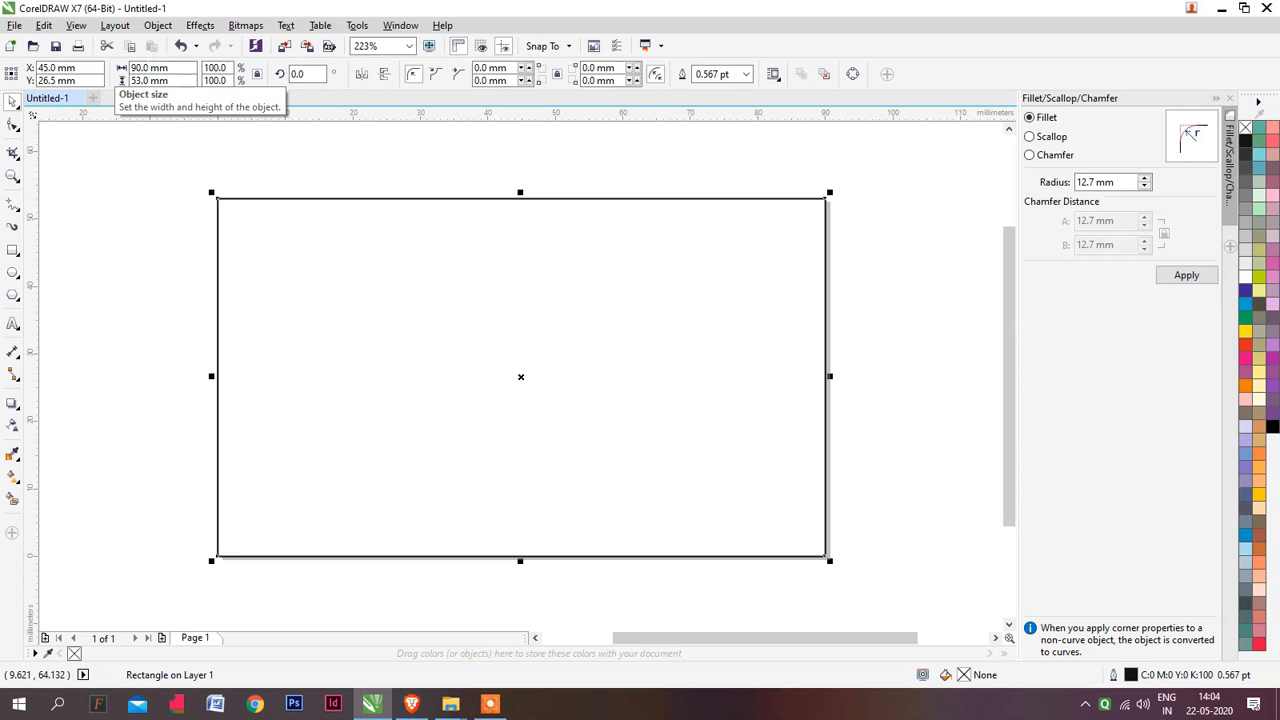
{"action": "left_click", "coordinate": [168, 67]}
{"action": "key", "text": "Return"}
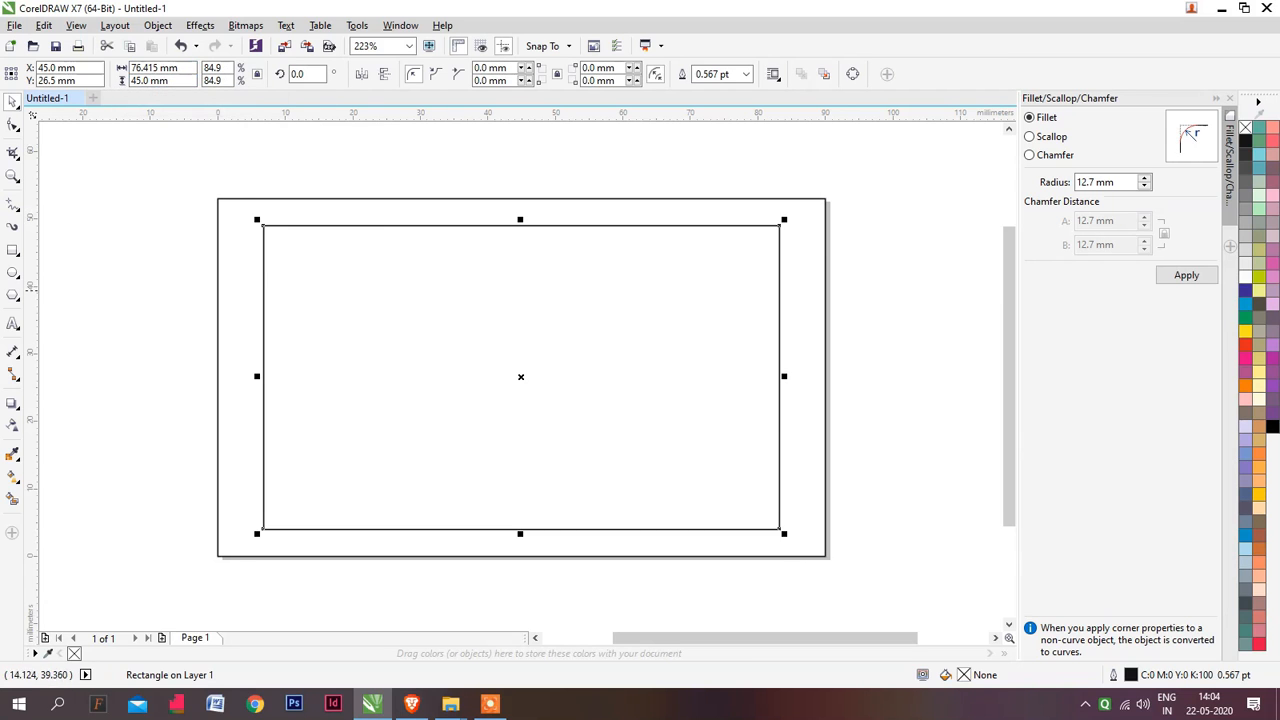
{"action": "key", "text": "ctrl+z"}
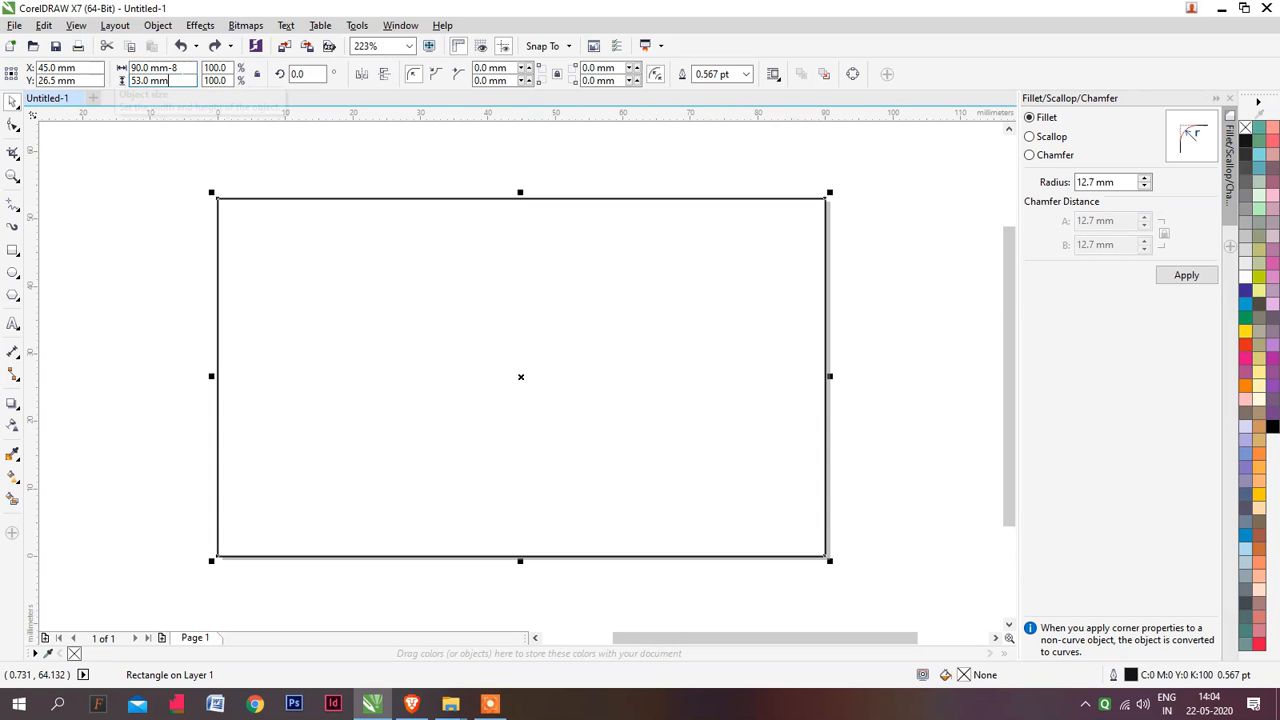
{"action": "key", "text": "Return"}
{"action": "left_click", "coordinate": [109, 294]}
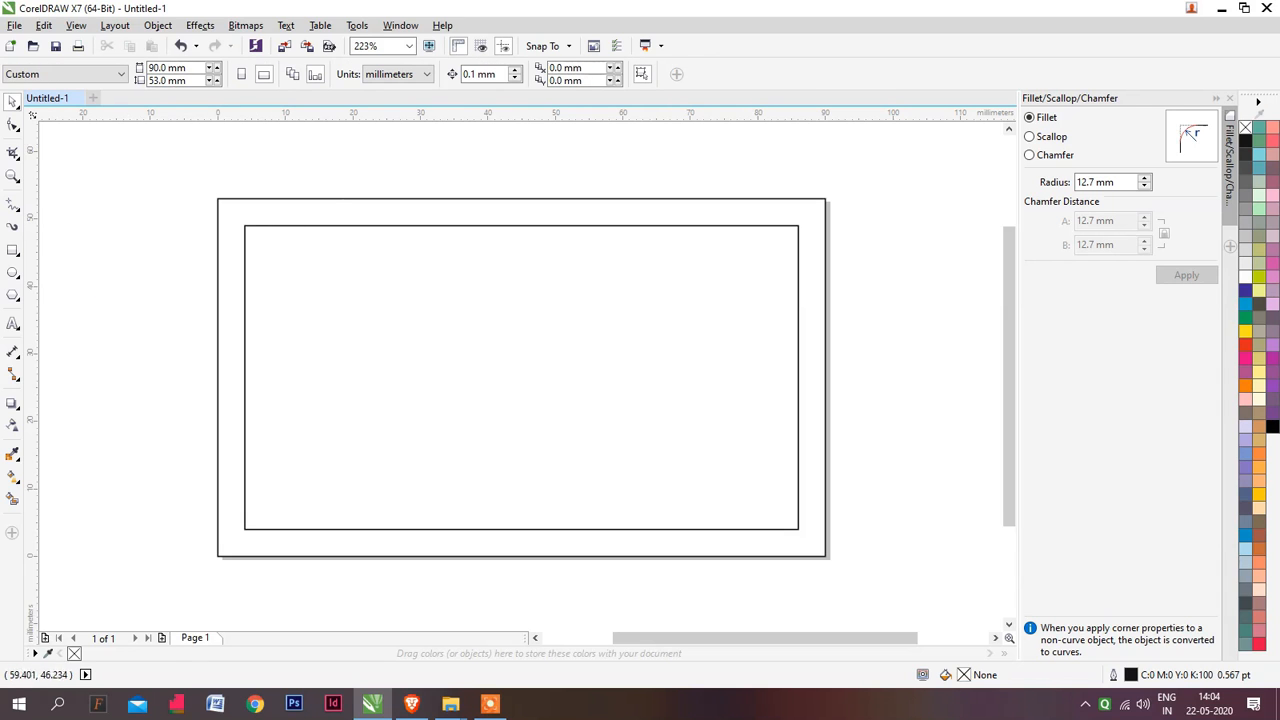
{"action": "left_click", "coordinate": [551, 411]}
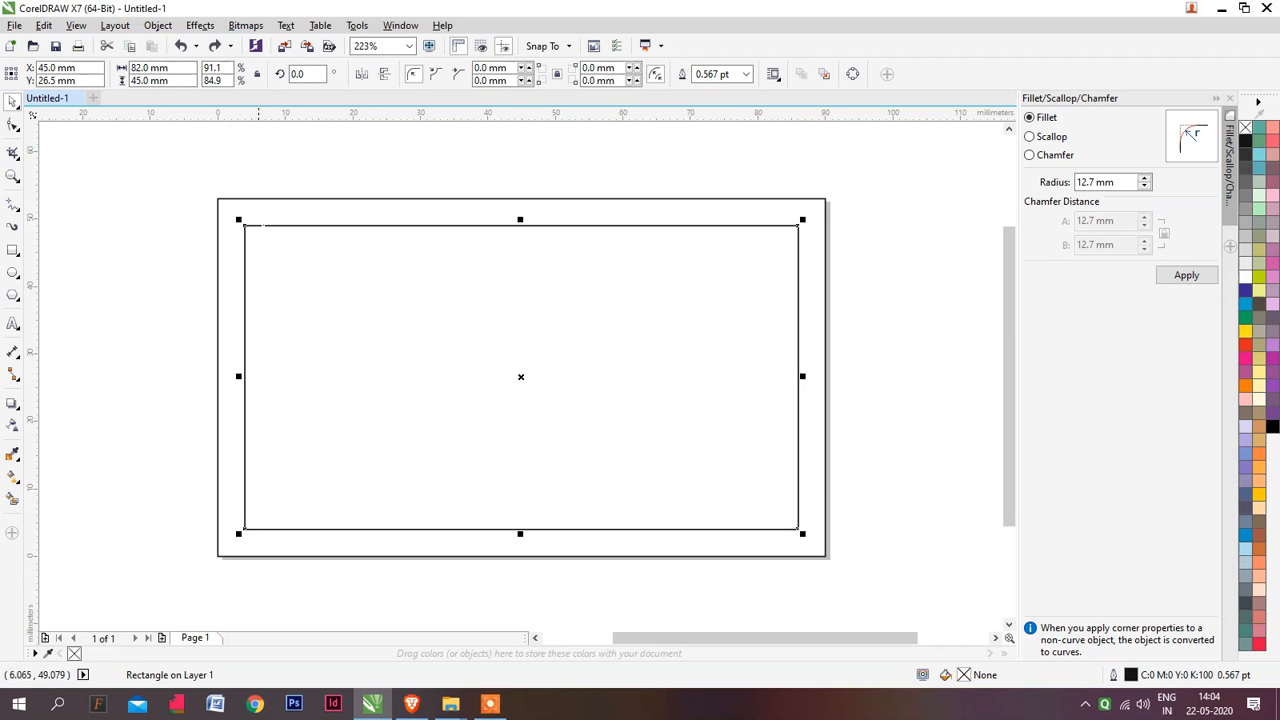
{"action": "left_click", "coordinate": [294, 208]}
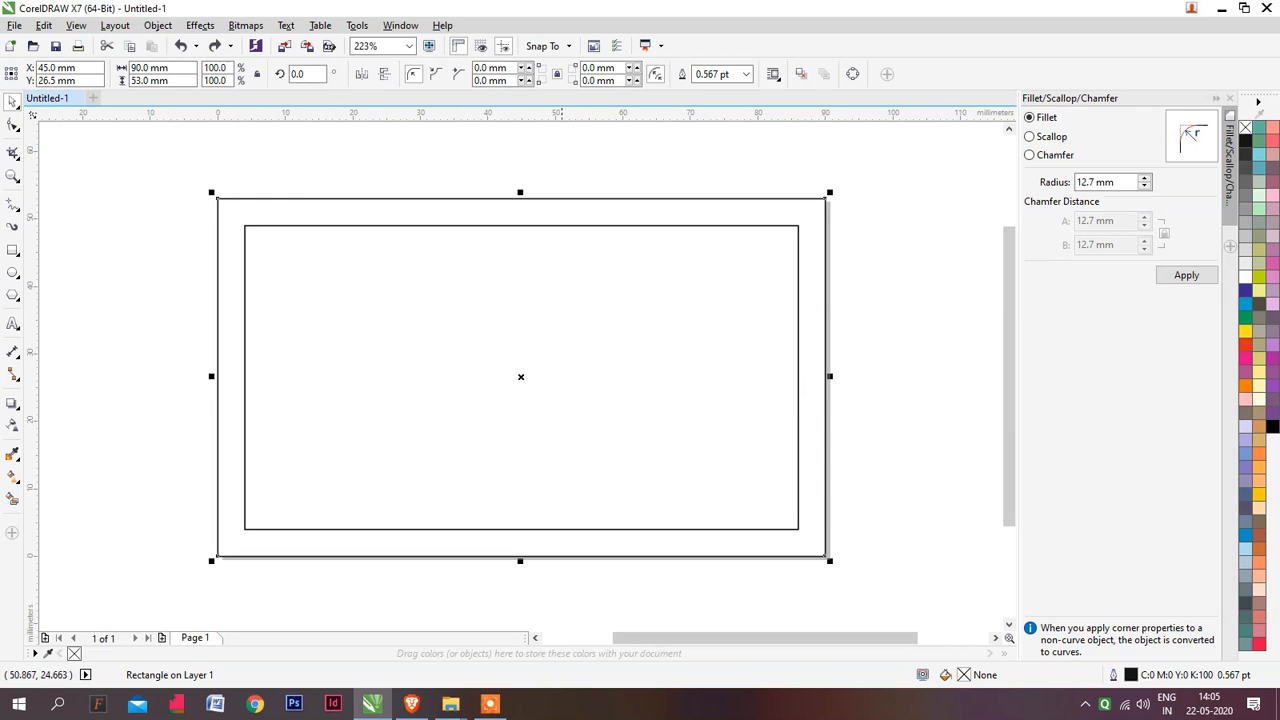
{"action": "scroll", "coordinate": [455, 258], "scroll_direction": "up", "scroll_amount": 5}
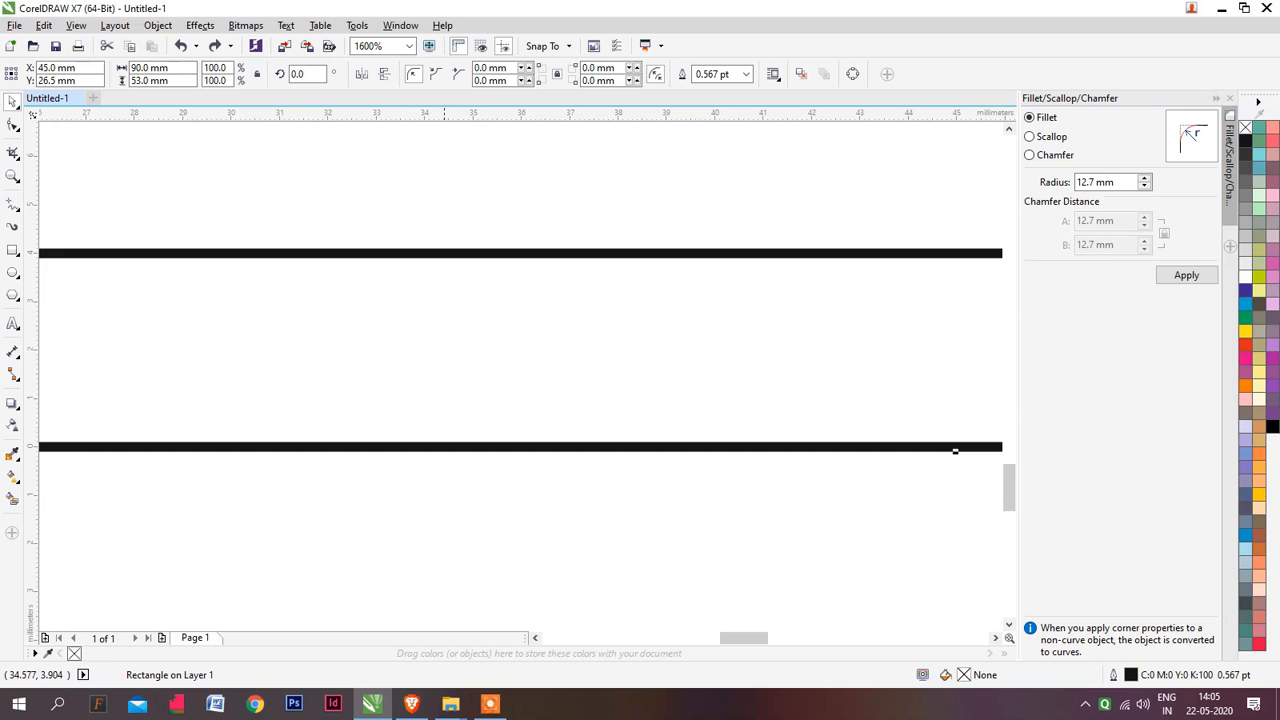
{"action": "scroll", "coordinate": [520, 306], "scroll_direction": "down", "scroll_amount": 6}
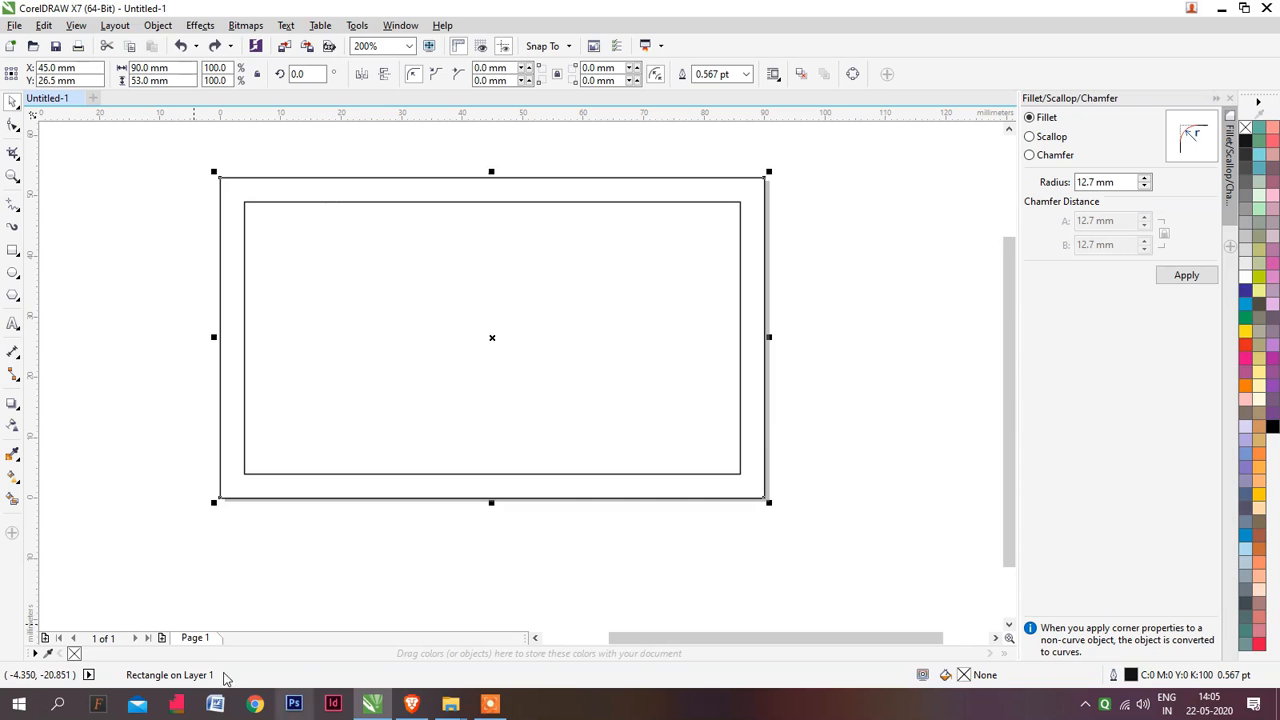
{"action": "mouse_move", "coordinate": [491, 706]}
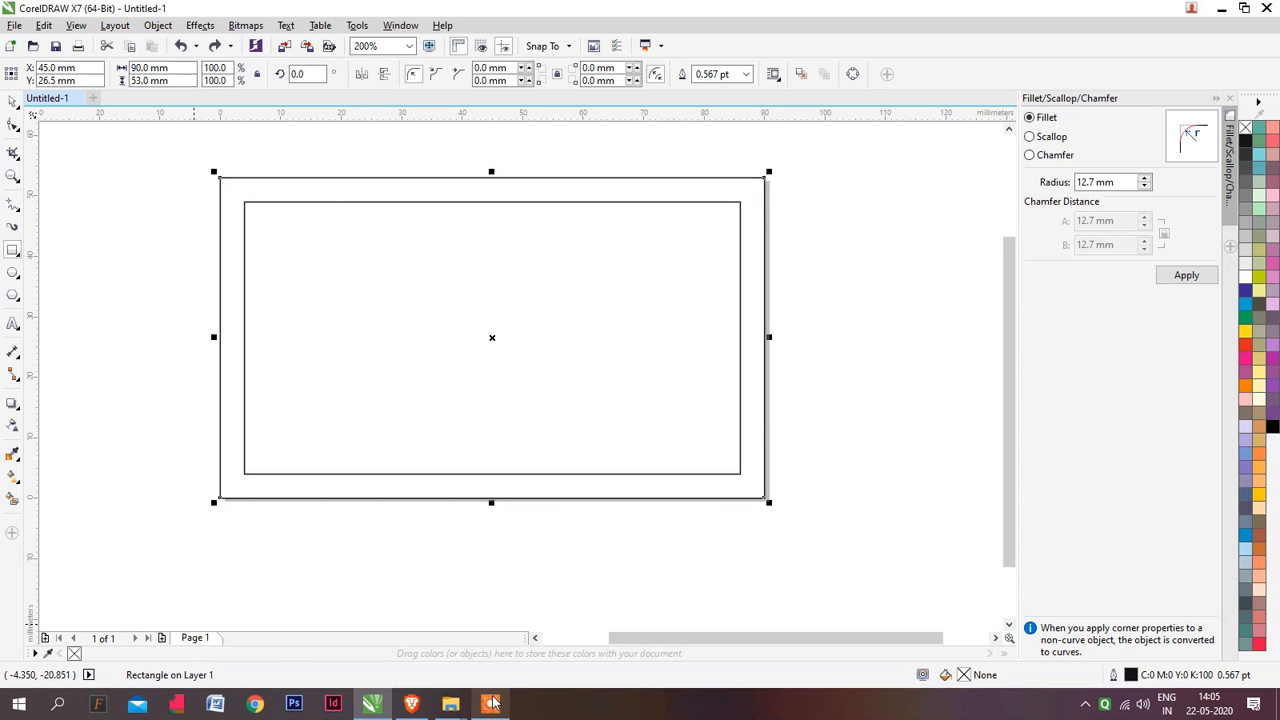
{"action": "left_click", "coordinate": [491, 704]}
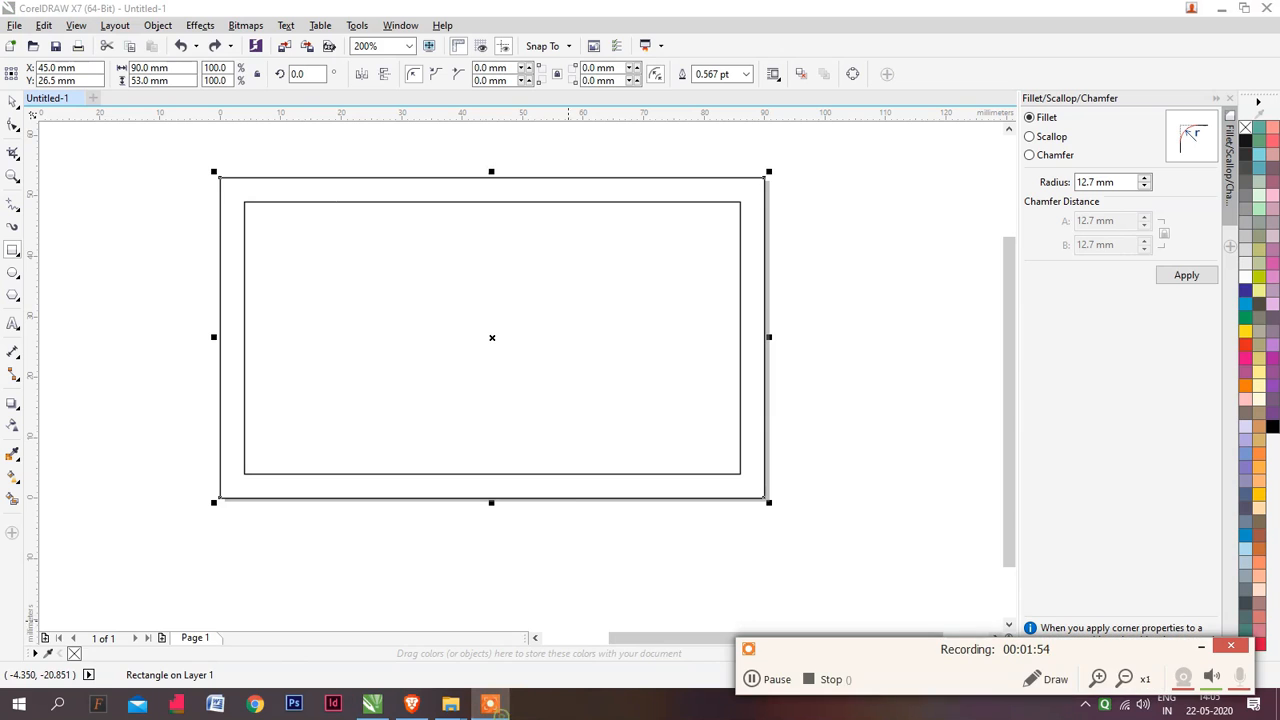
{"action": "left_click", "coordinate": [755, 679]}
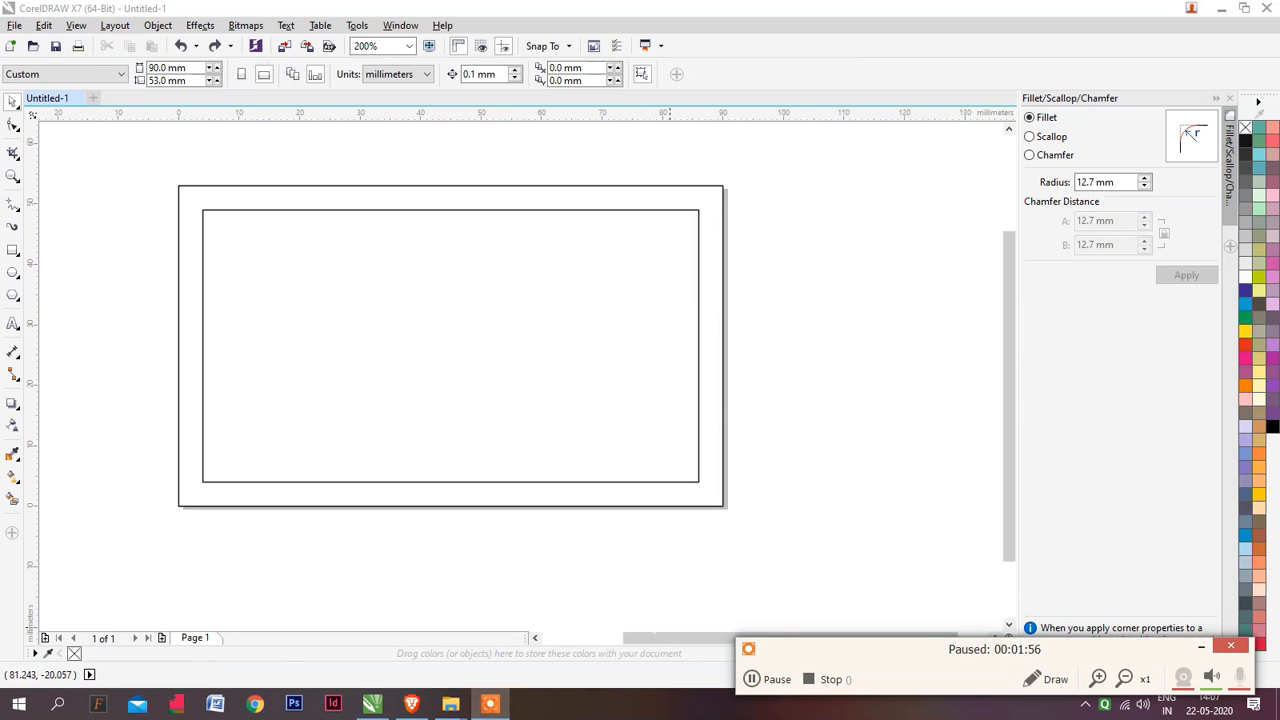
{"action": "left_click", "coordinate": [766, 677]}
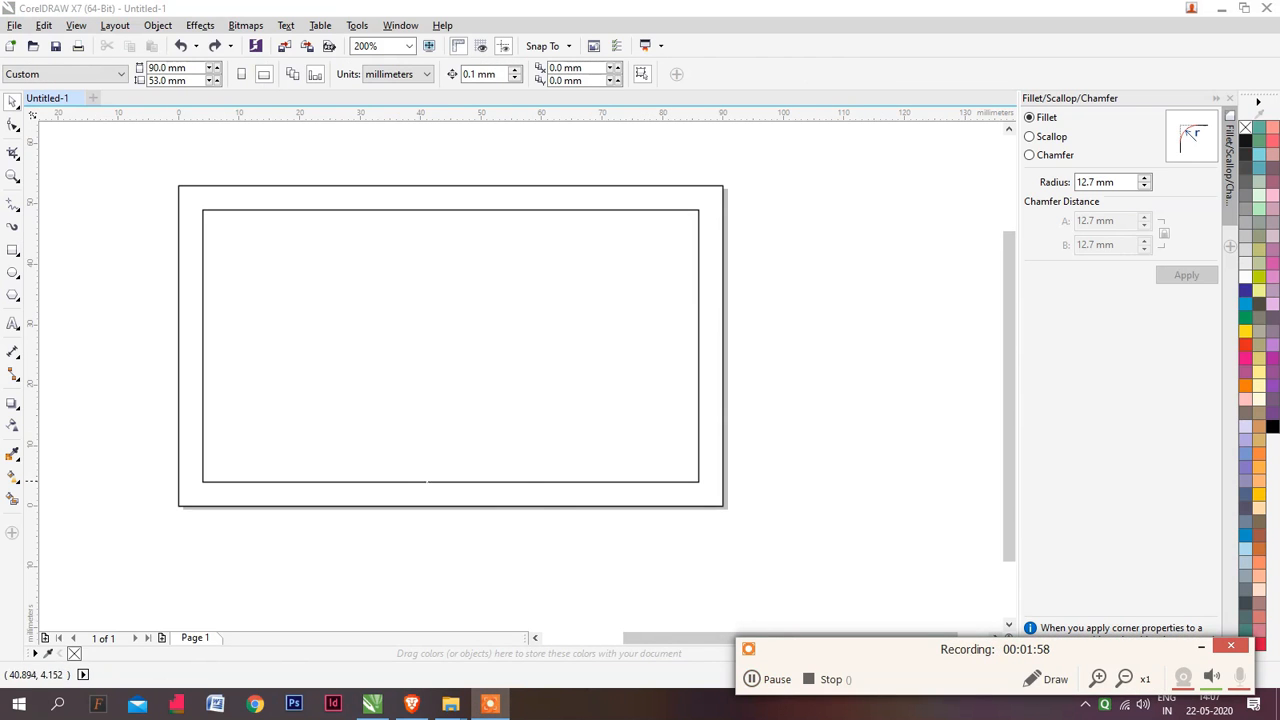
Bring the business card mockup image from the web browser into the drawing and enlarge it to 155.5%
{"action": "left_click", "coordinate": [411, 704]}
{"action": "left_click_drag", "start_coordinate": [95, 660], "coordinate": [422, 374]}
{"action": "scroll", "coordinate": [388, 404], "scroll_direction": "down", "scroll_amount": 2}
{"action": "left_click_drag", "start_coordinate": [531, 457], "coordinate": [588, 499], "text": "shift"}
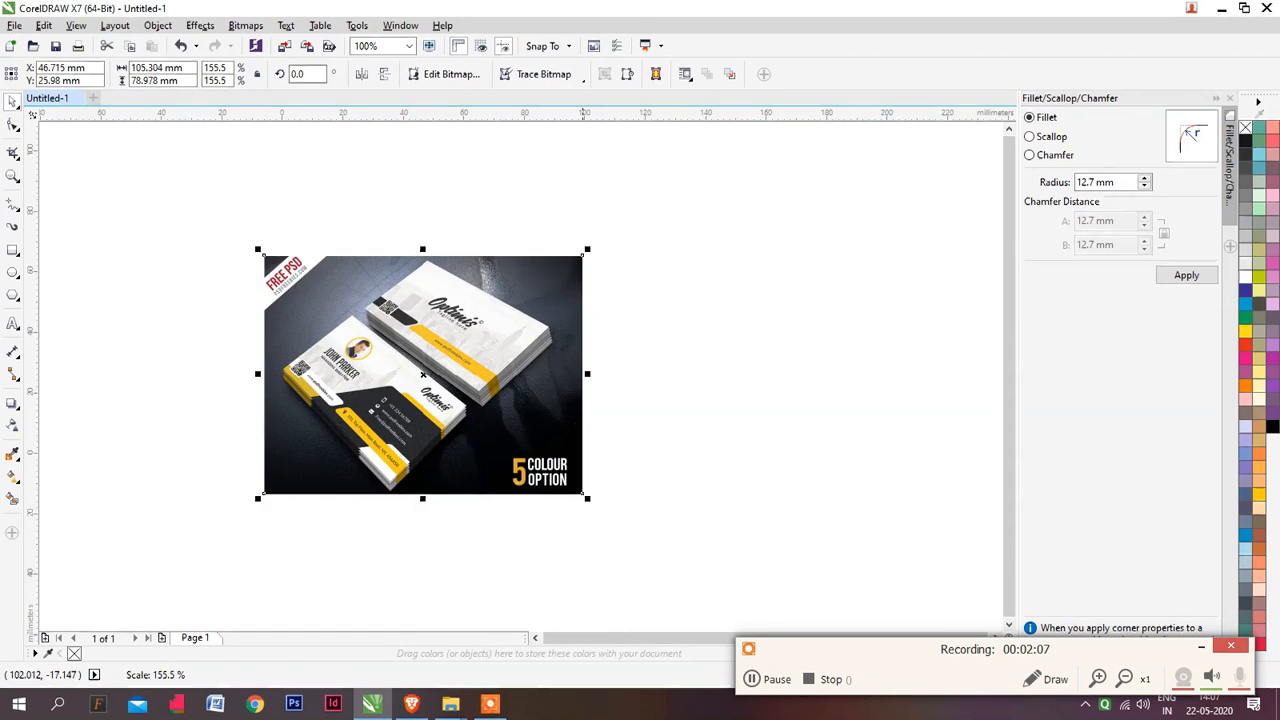
{"action": "scroll", "coordinate": [440, 370], "scroll_direction": "up", "scroll_amount": 2}
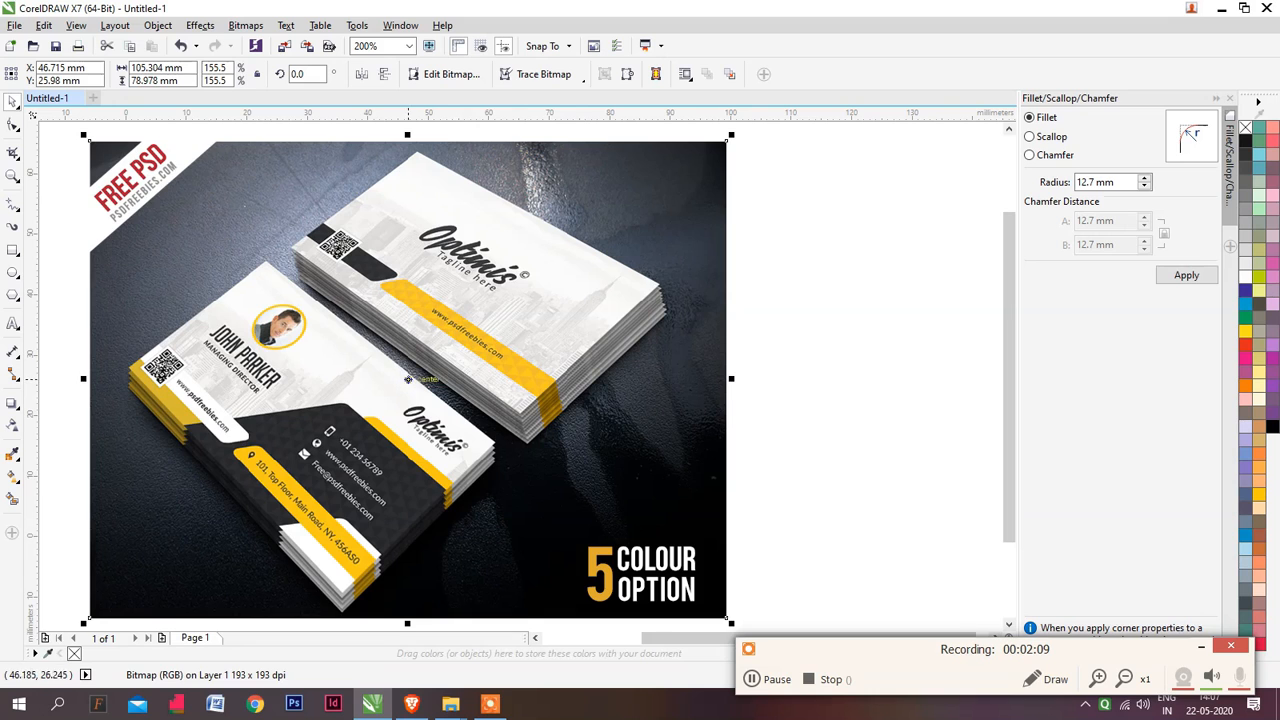
{"action": "scroll", "coordinate": [408, 372], "scroll_direction": "down", "scroll_amount": 1}
Scale the mockup image down to about 67.7 × 50.8 mm and place it just beyond the page's right edge
{"action": "left_click_drag", "start_coordinate": [373, 376], "coordinate": [716, 359]}
{"action": "scroll", "coordinate": [475, 326], "scroll_direction": "up", "scroll_amount": 1}
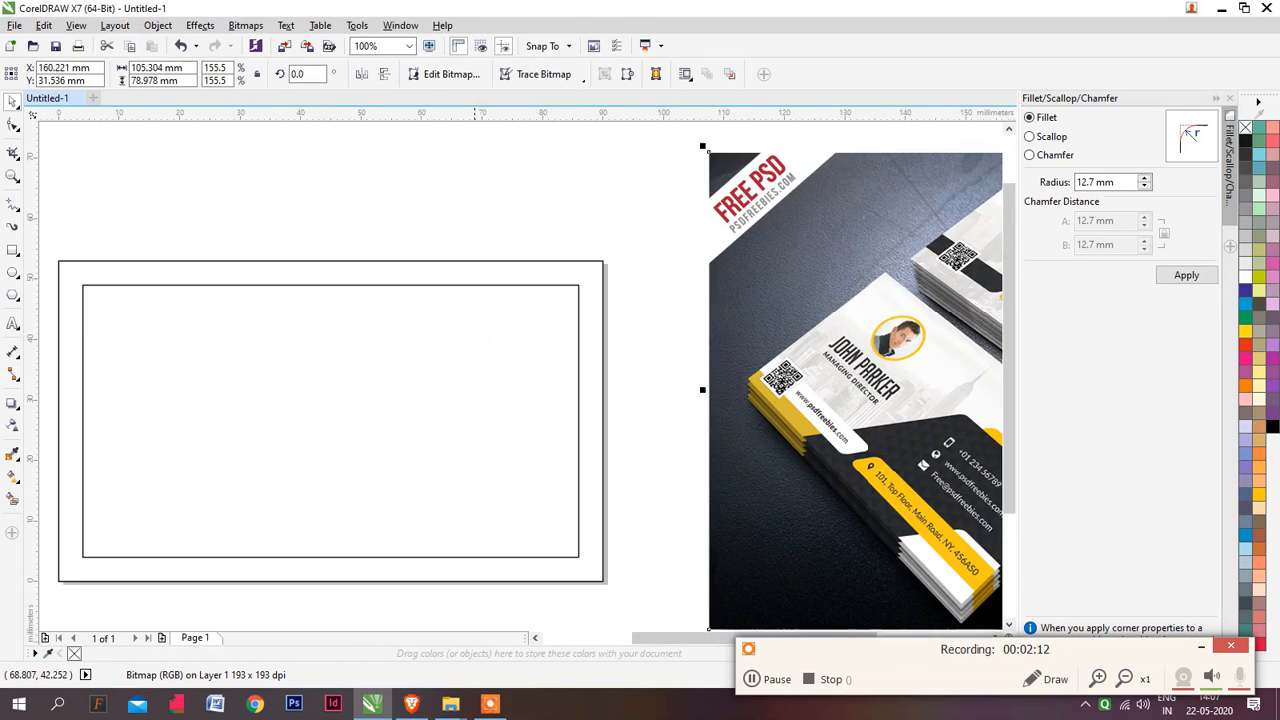
{"action": "scroll", "coordinate": [620, 325], "scroll_direction": "down", "scroll_amount": 1}
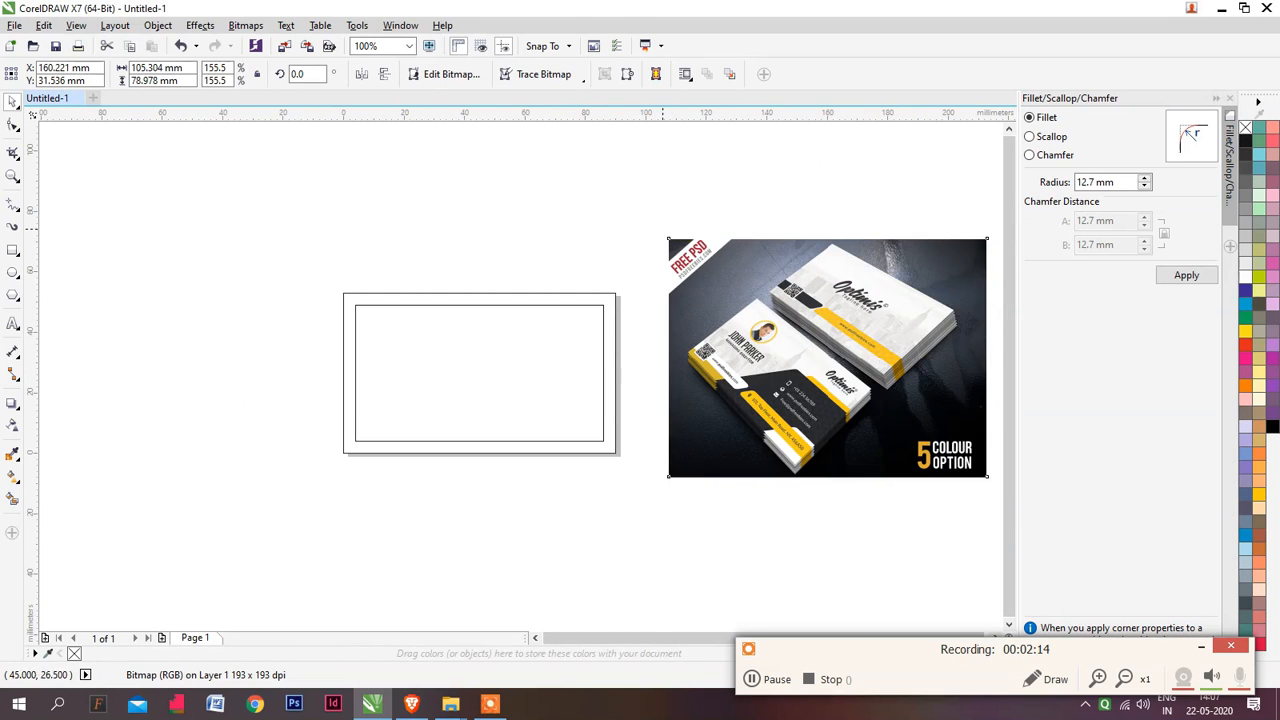
{"action": "left_click_drag", "start_coordinate": [668, 239], "coordinate": [718, 280], "text": "shift"}
{"action": "left_click_drag", "start_coordinate": [794, 348], "coordinate": [703, 357]}
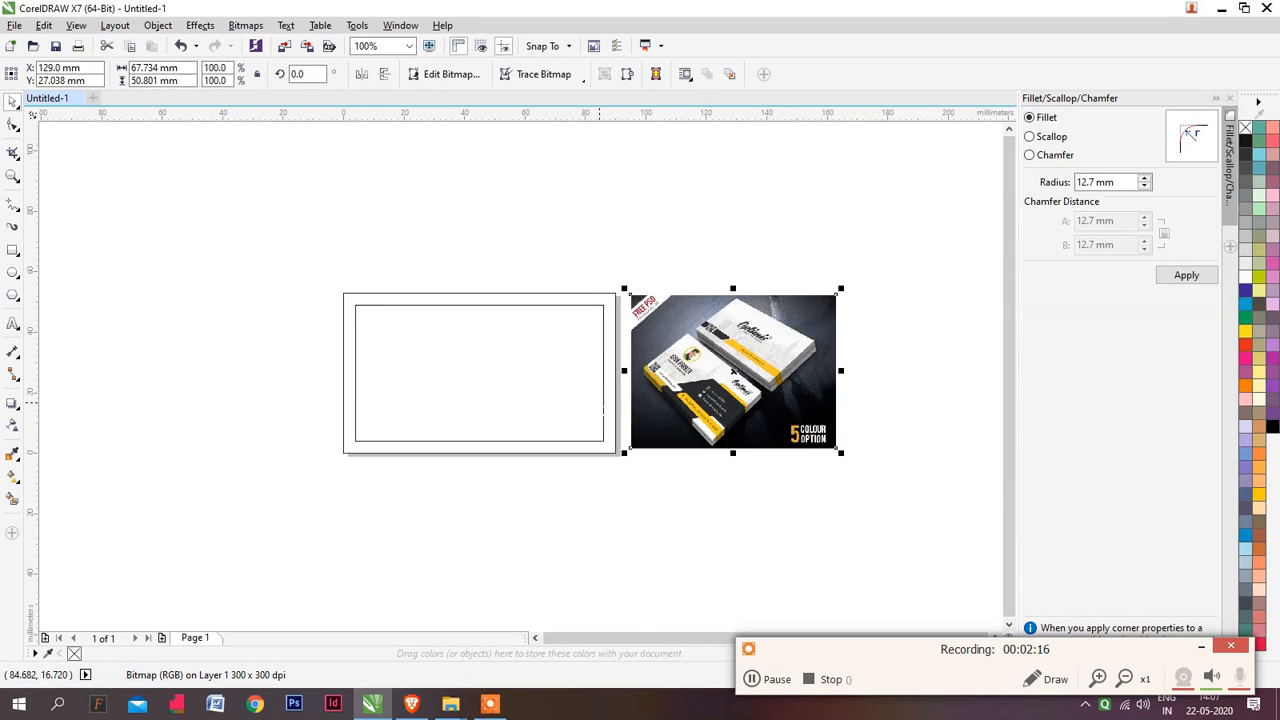
{"action": "scroll", "coordinate": [608, 400], "scroll_direction": "up", "scroll_amount": 1}
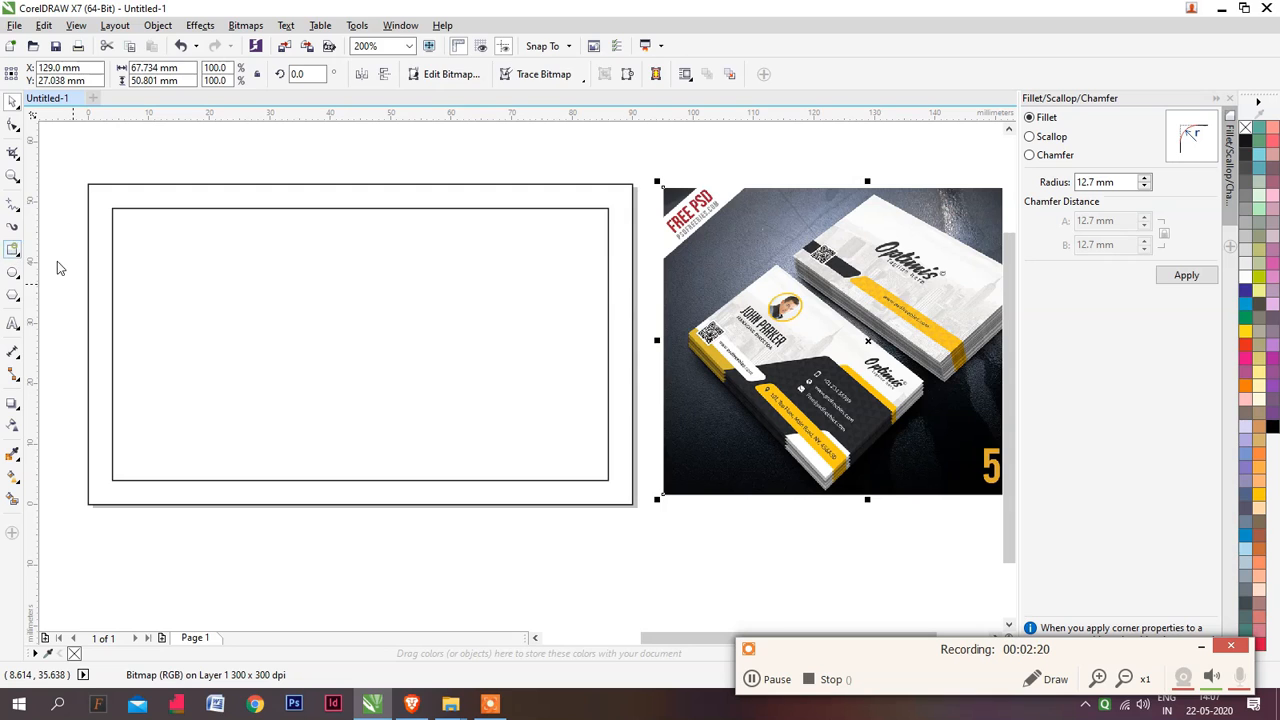
Add another page-size rectangle and shrink it to a bar about 25.3 × 6.9 mm, vertically centred against the page's right edge
{"action": "left_click", "coordinate": [13, 250]}
{"action": "key", "text": "space"}
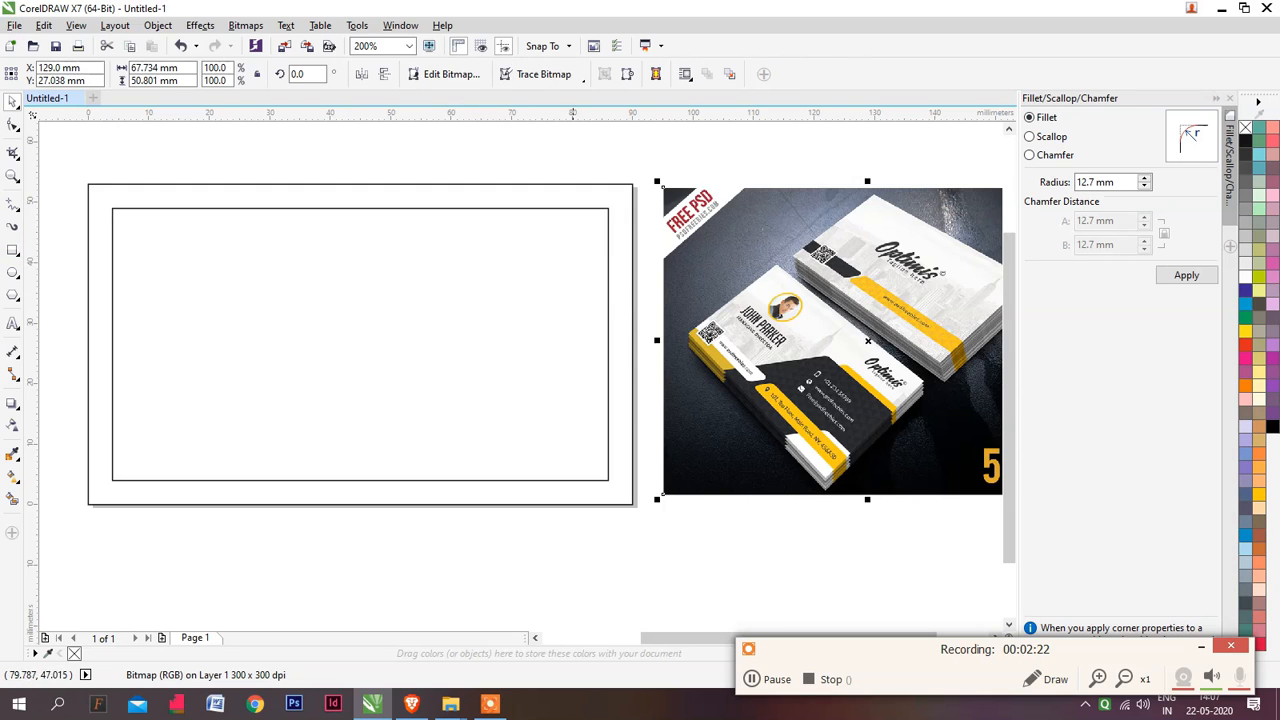
{"action": "left_click", "coordinate": [586, 196]}
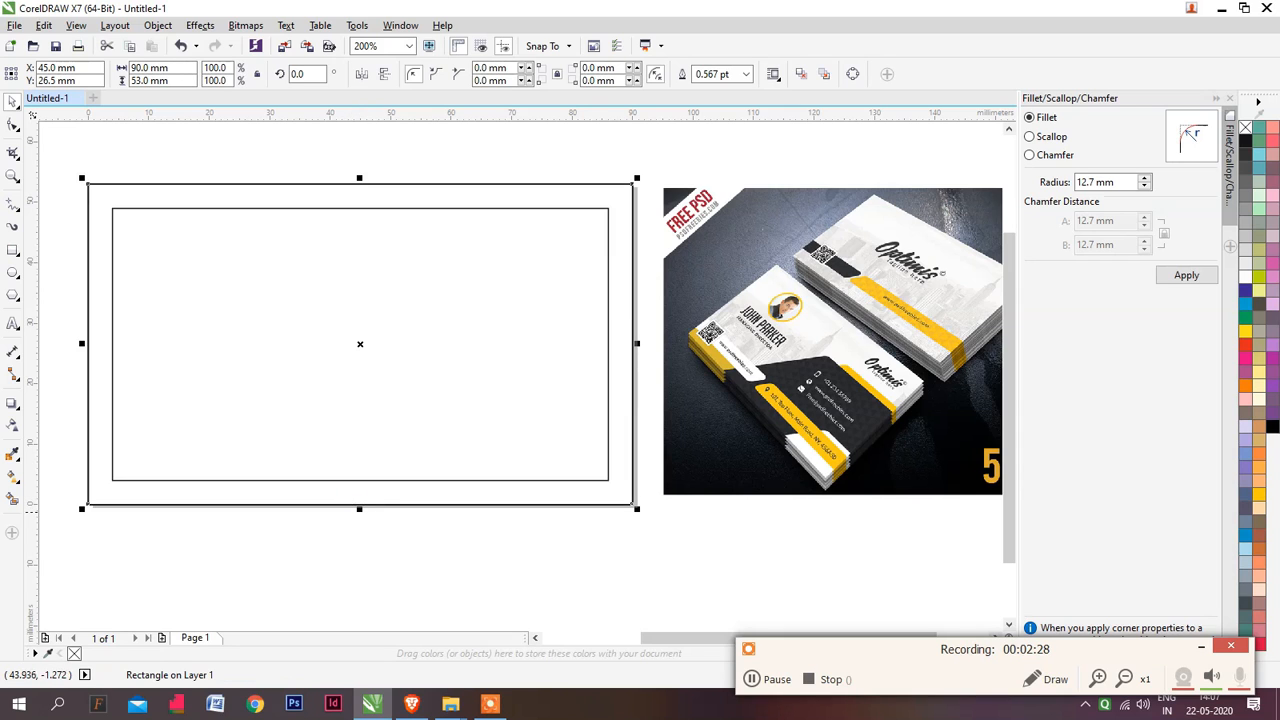
{"action": "left_click_drag", "start_coordinate": [360, 505], "coordinate": [371, 370]}
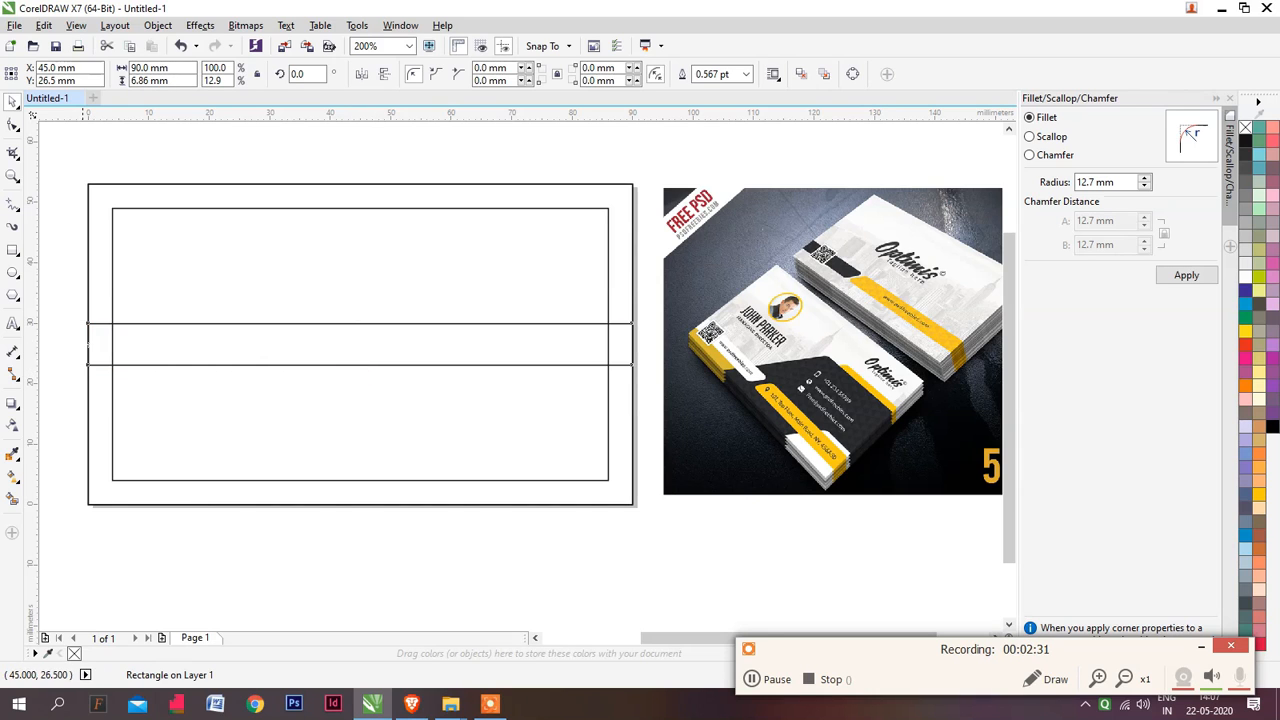
{"action": "left_click_drag", "start_coordinate": [84, 343], "coordinate": [478, 343]}
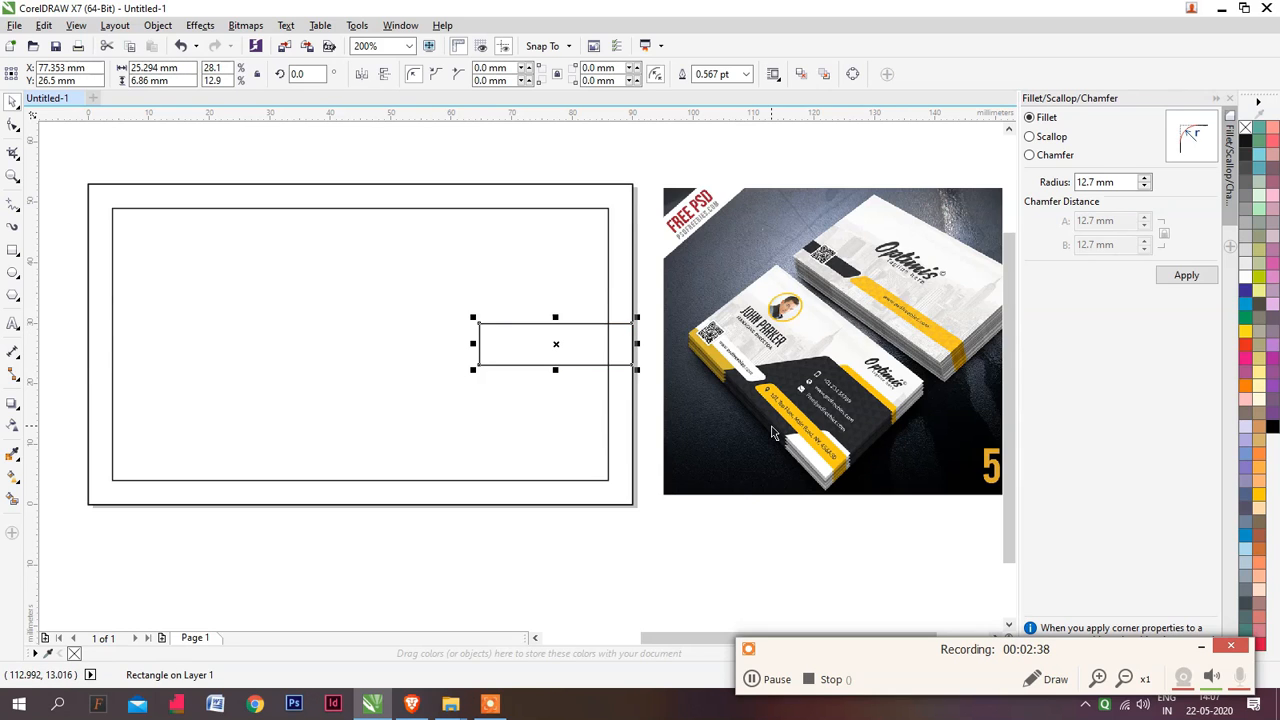
Fill the small bar with the yellow sampled from the stripe on the white card in the mockup image, then deselect it
{"action": "key", "text": "ctrl+shift+e"}
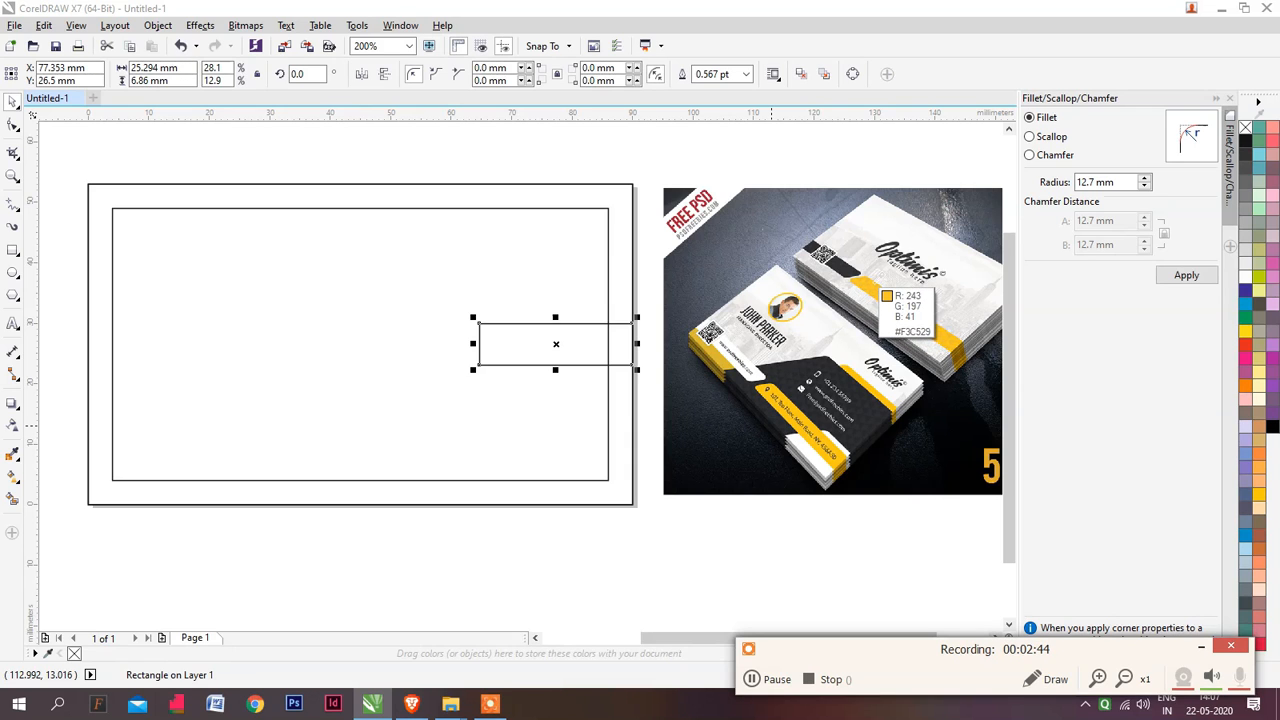
{"action": "left_click", "coordinate": [876, 292]}
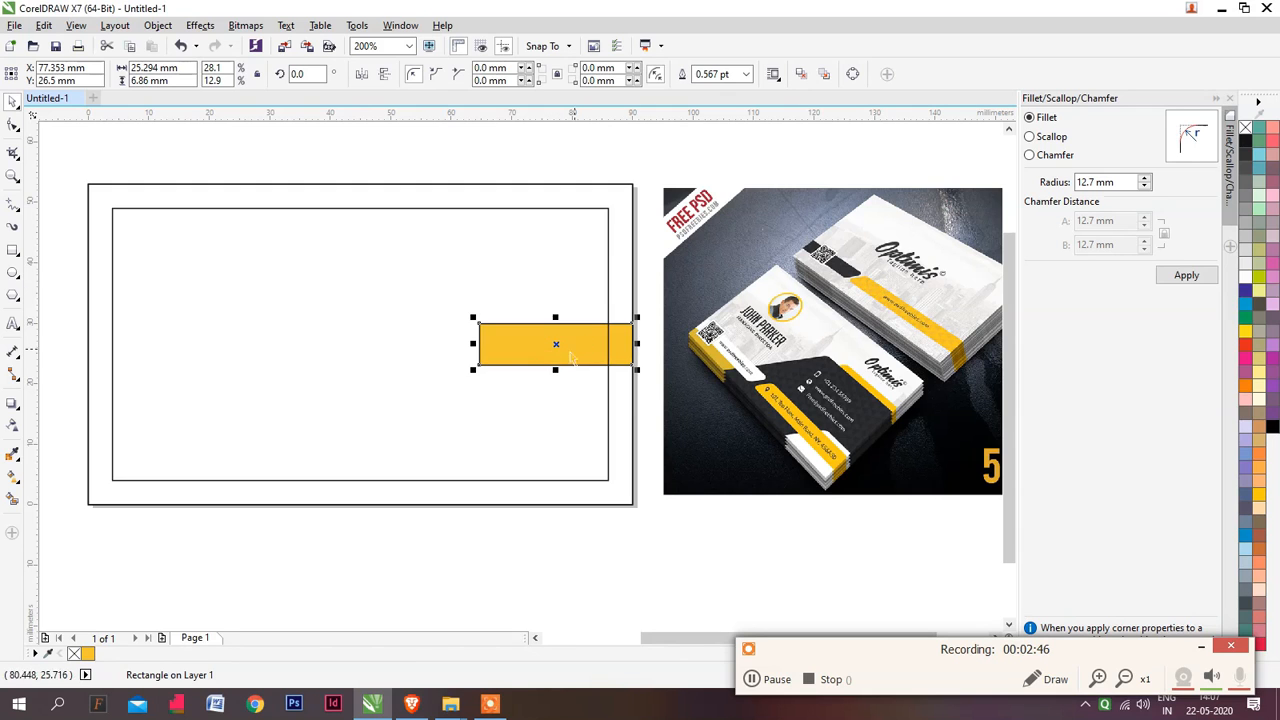
{"action": "left_click", "coordinate": [601, 519]}
Remove the yellow bar's outline and round its upper-left corner with a 4 mm radius
{"action": "left_click", "coordinate": [547, 334]}
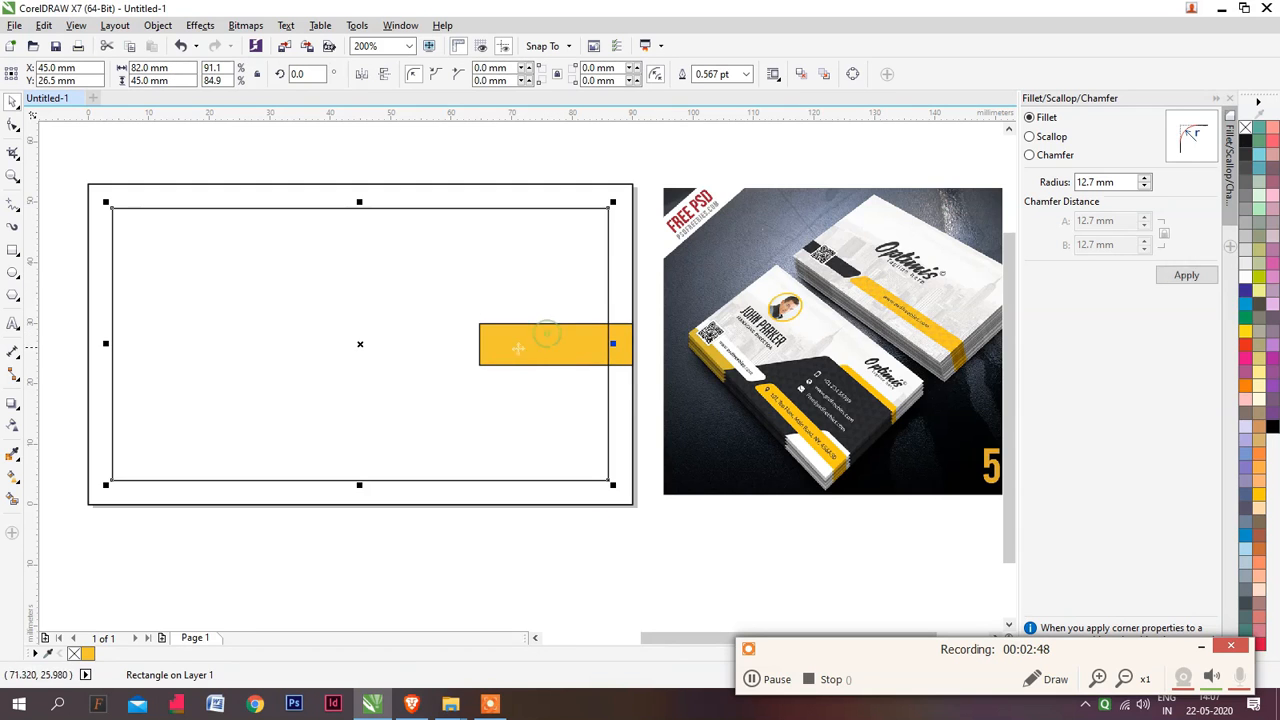
{"action": "left_click", "coordinate": [605, 342]}
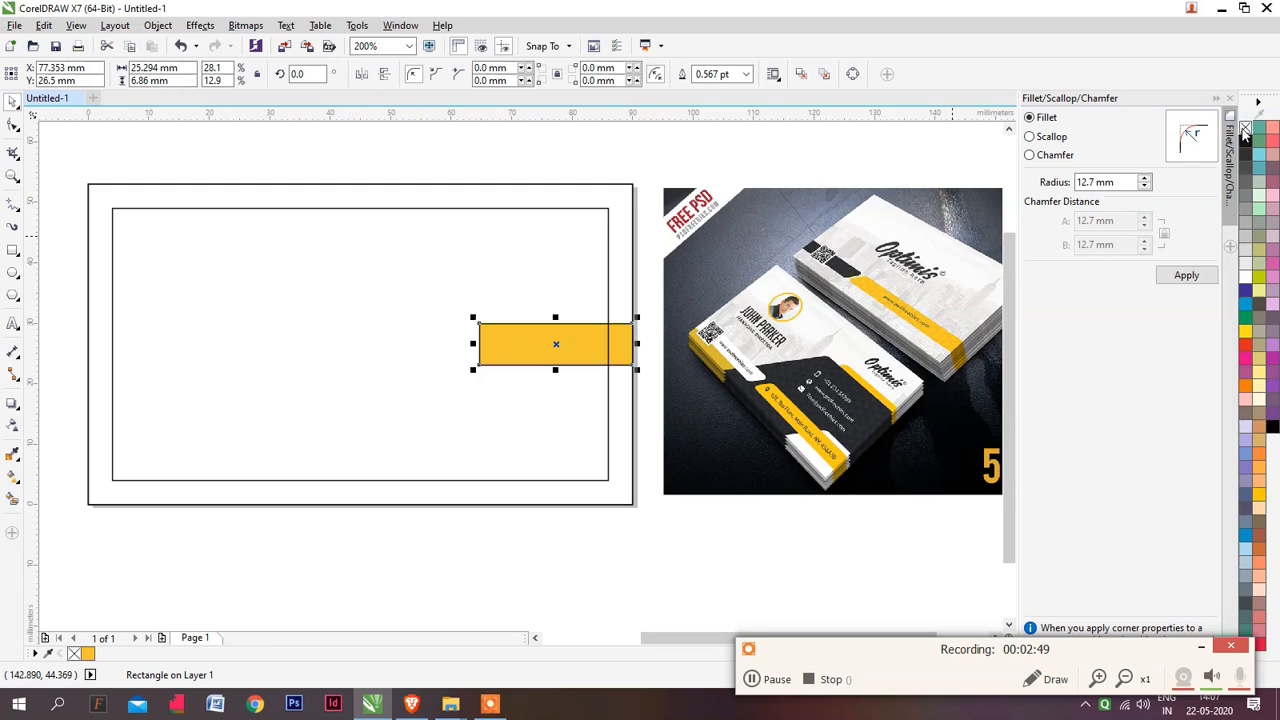
{"action": "right_click", "coordinate": [1245, 133]}
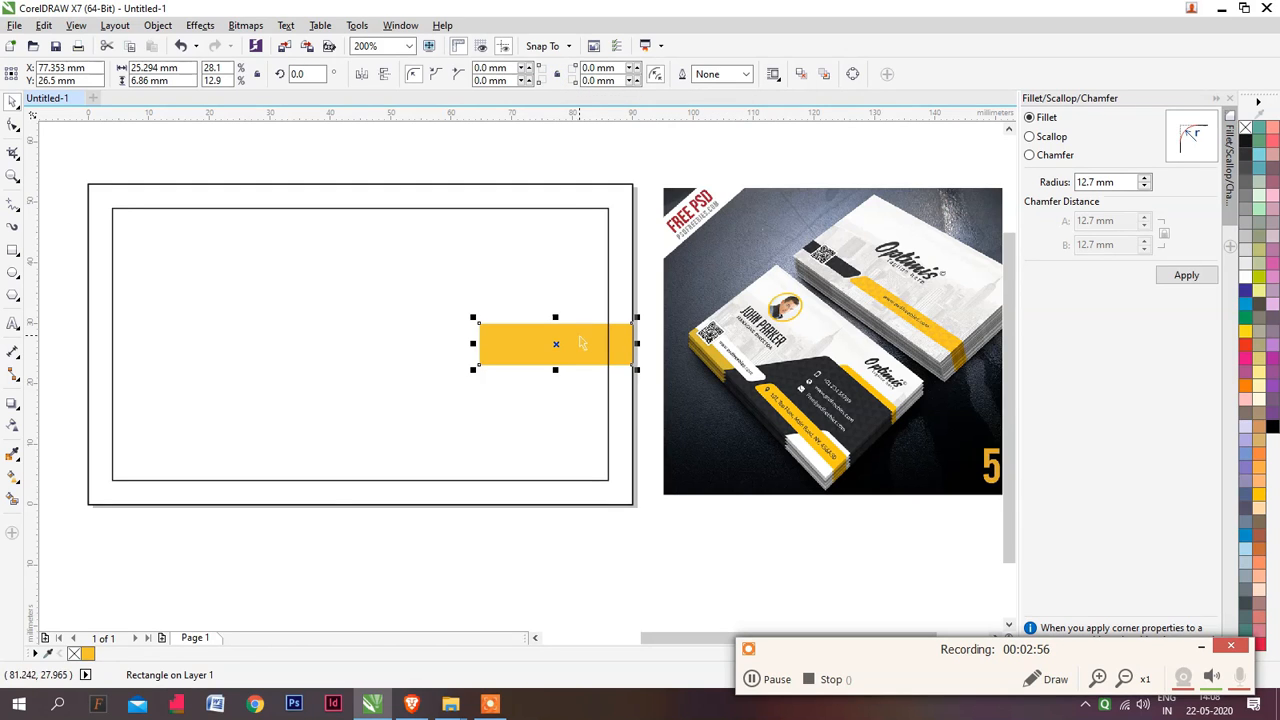
{"action": "left_click", "coordinate": [498, 67]}
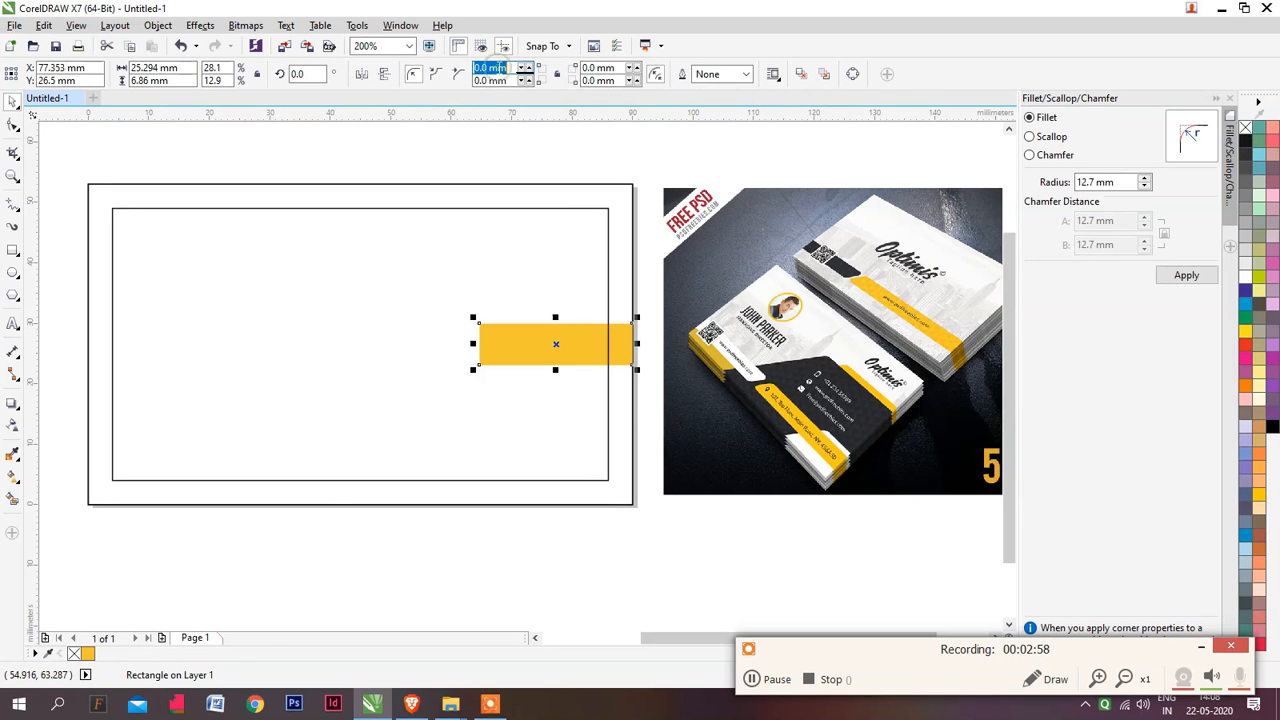
{"action": "type", "text": "4"}
{"action": "key", "text": "Return"}
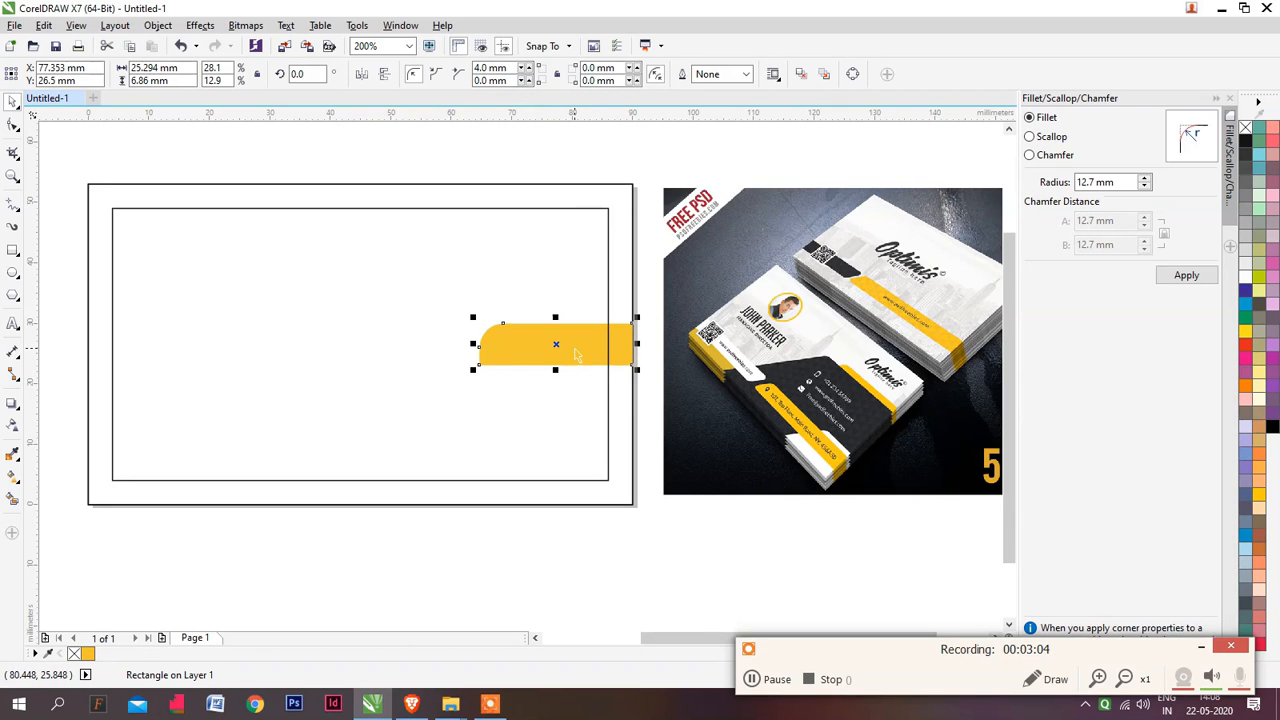
Duplicate the yellow bar and enlarge the copy to about 45.3 × 27.9 mm, reaching the page's bottom and right edges
{"action": "left_click_drag", "start_coordinate": [569, 344], "coordinate": [352, 356]}
{"action": "key", "text": "ctrl+z"}
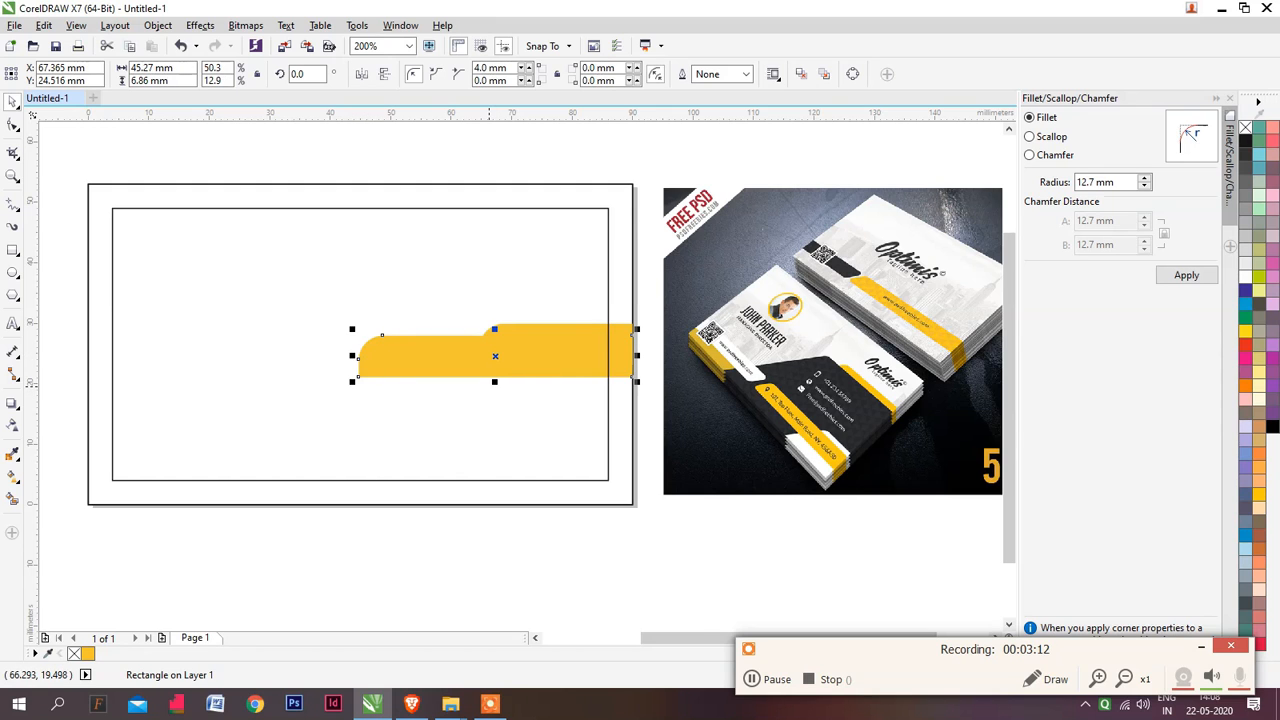
{"action": "left_click_drag", "start_coordinate": [494, 382], "coordinate": [500, 508]}
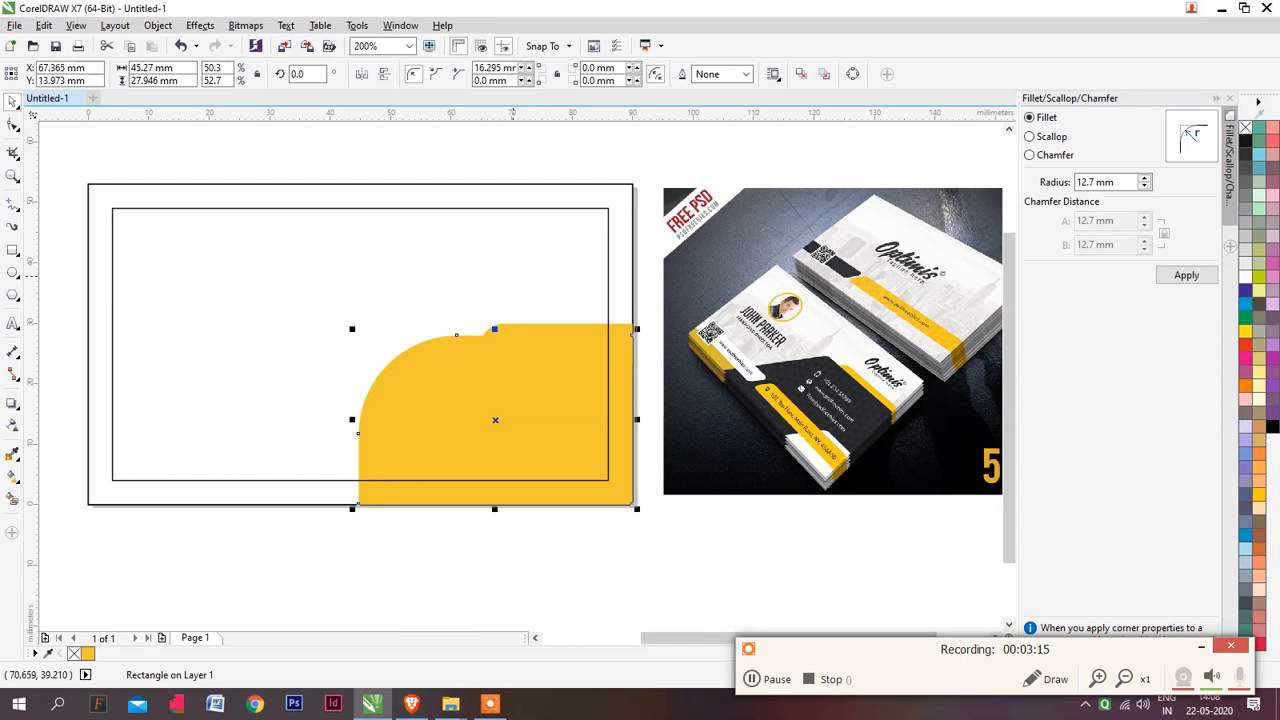
Set the large yellow copy's upper-left corner radius to 2 mm and widen the shape leftward to about 61.5 mm
{"action": "left_click", "coordinate": [495, 67]}
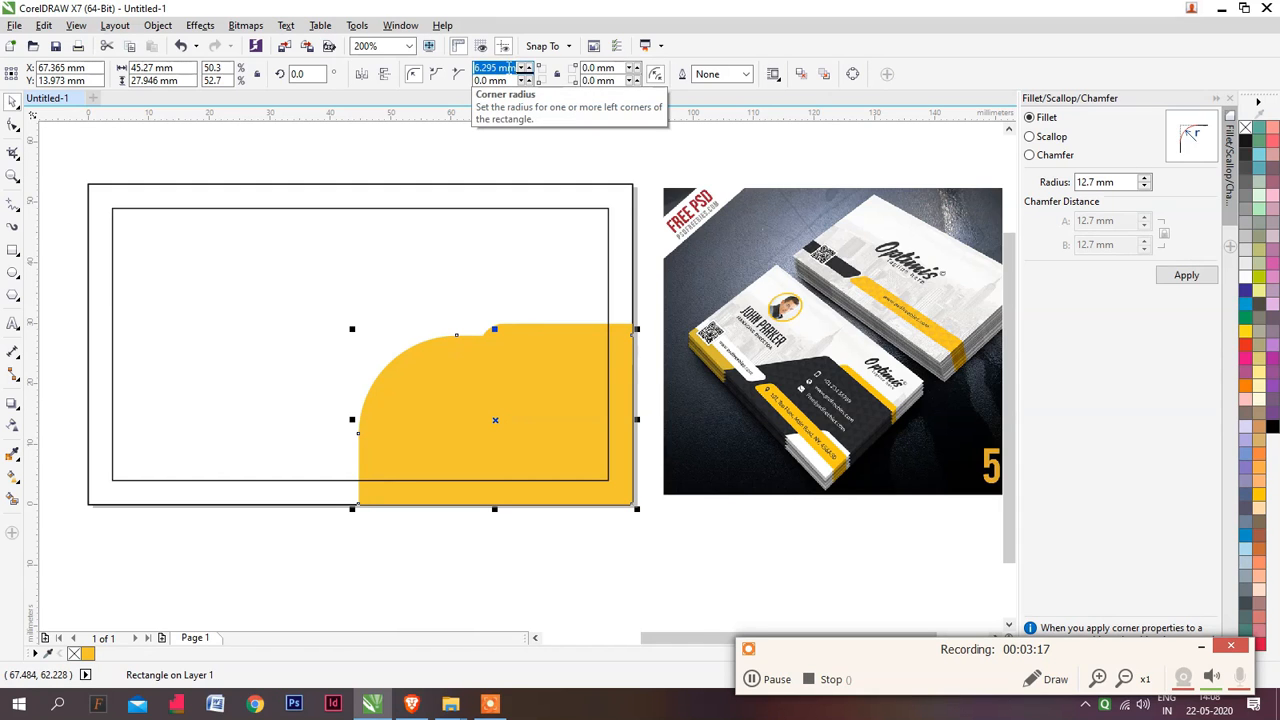
{"action": "type", "text": "1"}
{"action": "key", "text": "Return"}
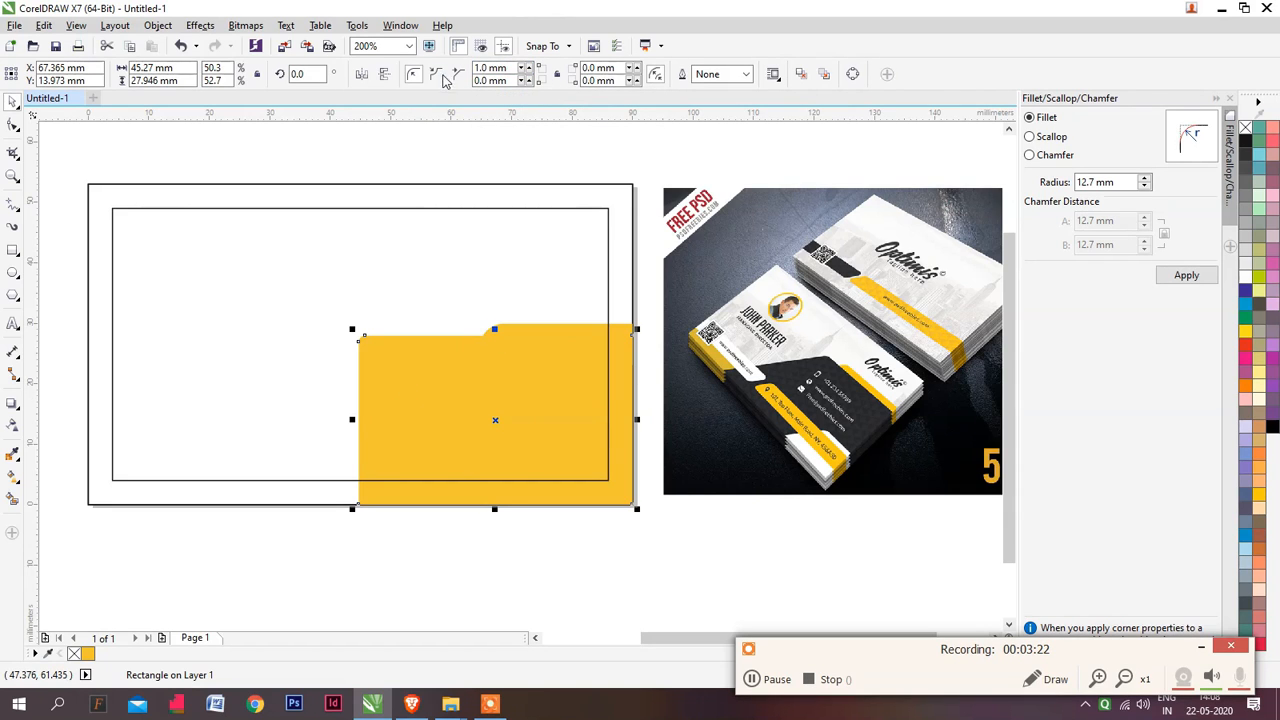
{"action": "double_click", "coordinate": [495, 67]}
{"action": "type", "text": "2"}
{"action": "key", "text": "Return"}
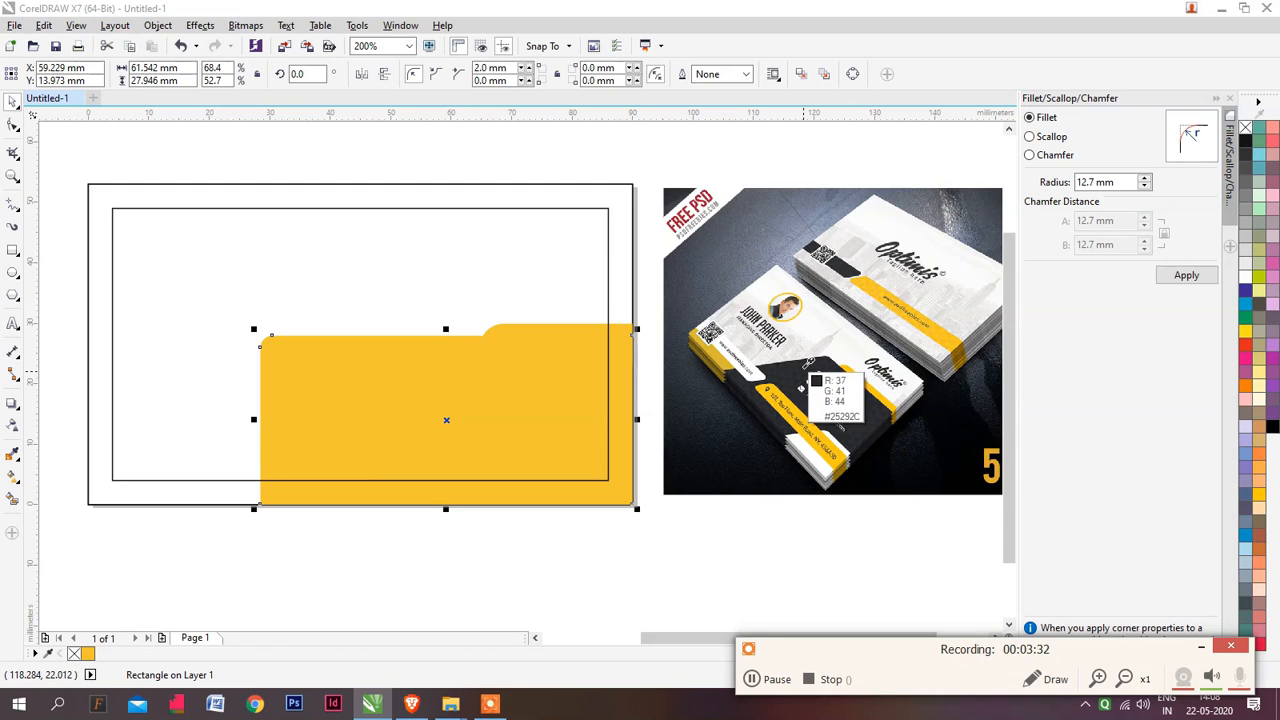
Fill the large shape with the dark grey sampled from the card in the mockup image and convert it to curves
{"action": "left_click", "coordinate": [802, 380]}
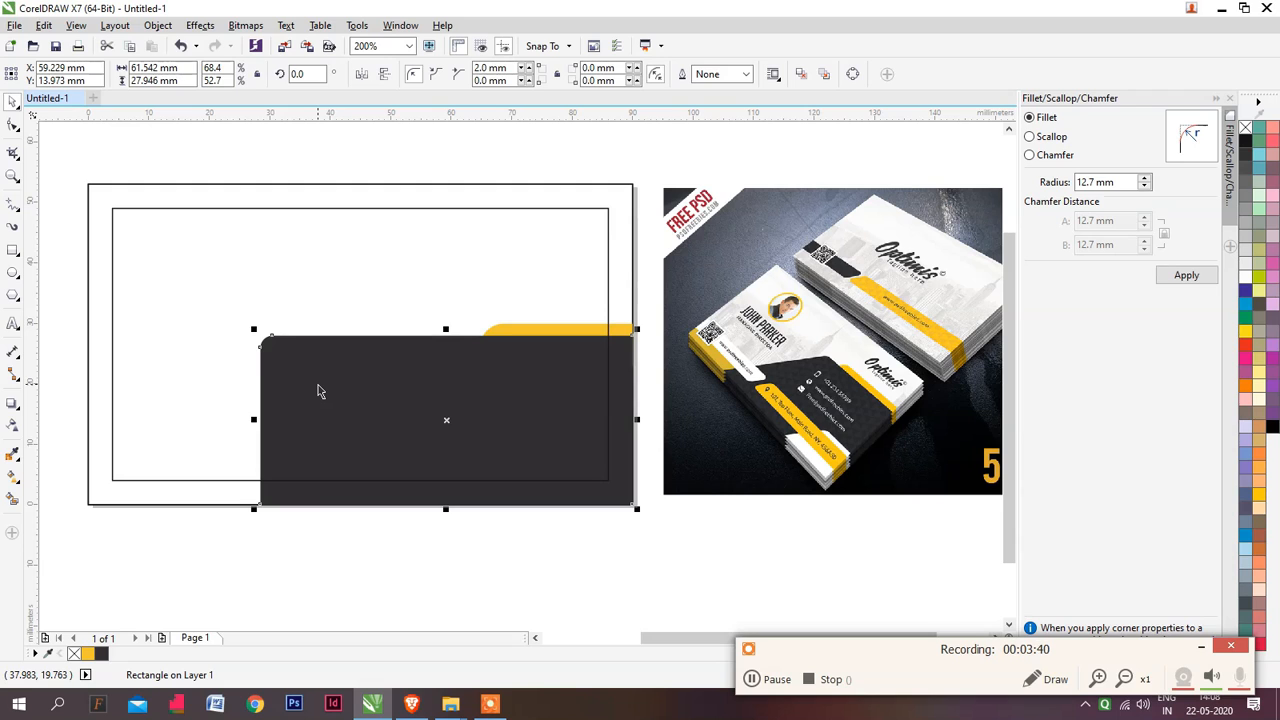
{"action": "key", "text": "F10"}
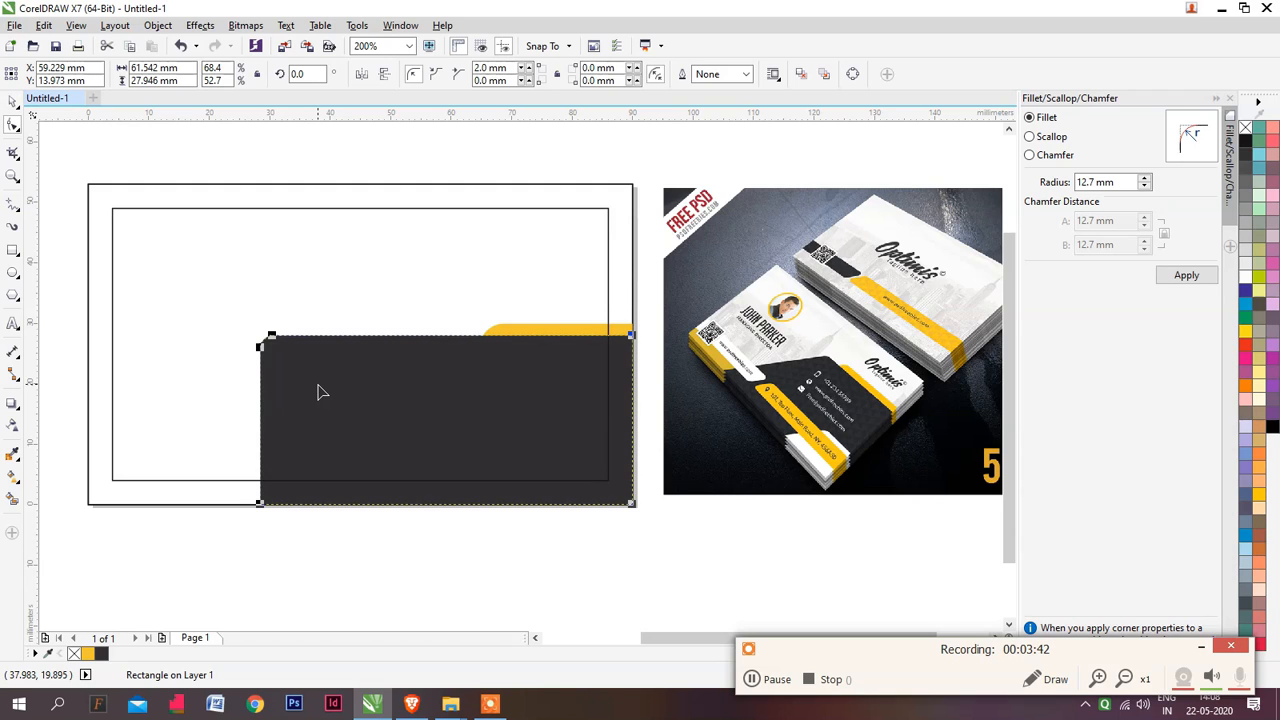
{"action": "key", "text": "ctrl+q"}
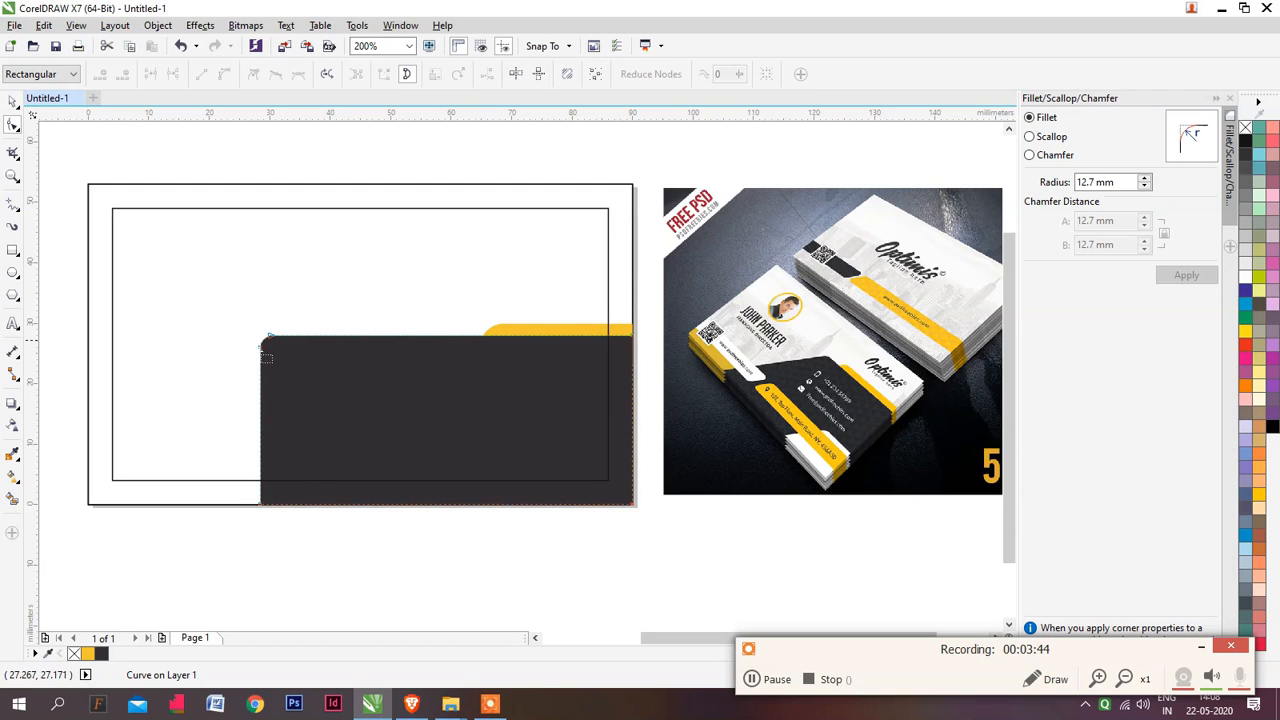
Shift the dark shape's bottom-left node about 15 mm to the left so that its left side slants
{"action": "left_click_drag", "start_coordinate": [303, 490], "coordinate": [229, 531]}
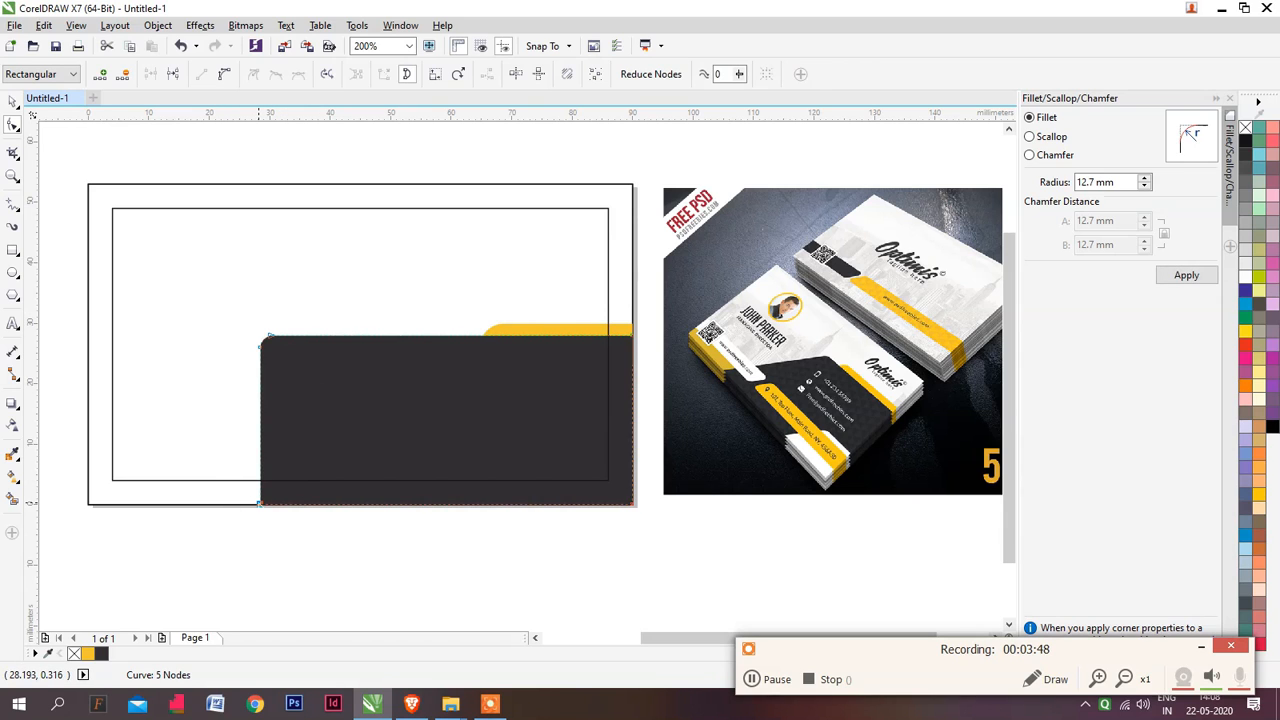
{"action": "key", "text": "Left"}
{"action": "key", "text": "Left"}
{"action": "key", "text": "Left"}
{"action": "key", "text": "Left"}
{"action": "key", "text": "Left"}
{"action": "key", "text": "Left"}
{"action": "key", "text": "Left"}
{"action": "key", "text": "Left"}
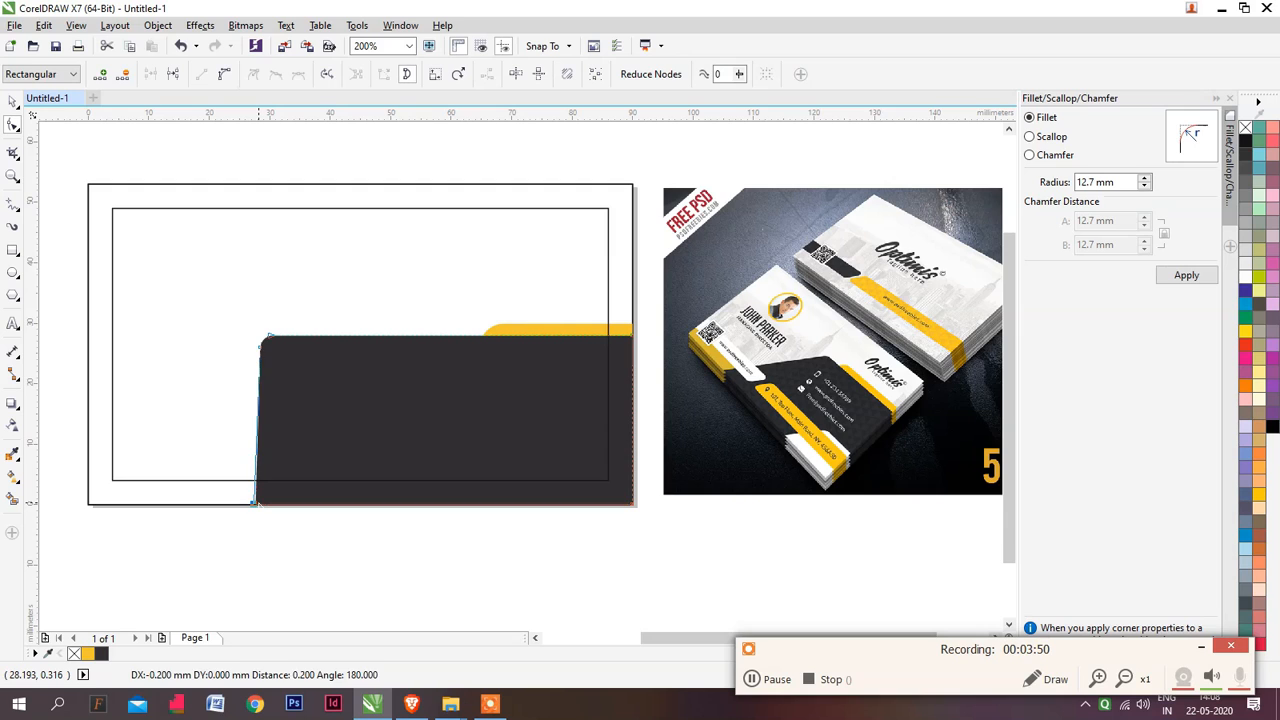
{"action": "key", "text": "Left"}
{"action": "key", "text": "Left"}
{"action": "key", "text": "Left"}
{"action": "key", "text": "Left"}
{"action": "key", "text": "Left"}
{"action": "key", "text": "Left"}
{"action": "key", "text": "Left"}
{"action": "key", "text": "Left"}
{"action": "key", "text": "Left"}
{"action": "key", "text": "Left"}
{"action": "key", "text": "Left"}
{"action": "key", "text": "Left"}
{"action": "key", "text": "Left"}
{"action": "key", "text": "Left"}
{"action": "key", "text": "Left"}
{"action": "key", "text": "Left"}
{"action": "key", "text": "Left"}
{"action": "key", "text": "Left"}
{"action": "key", "text": "Left"}
{"action": "key", "text": "Left"}
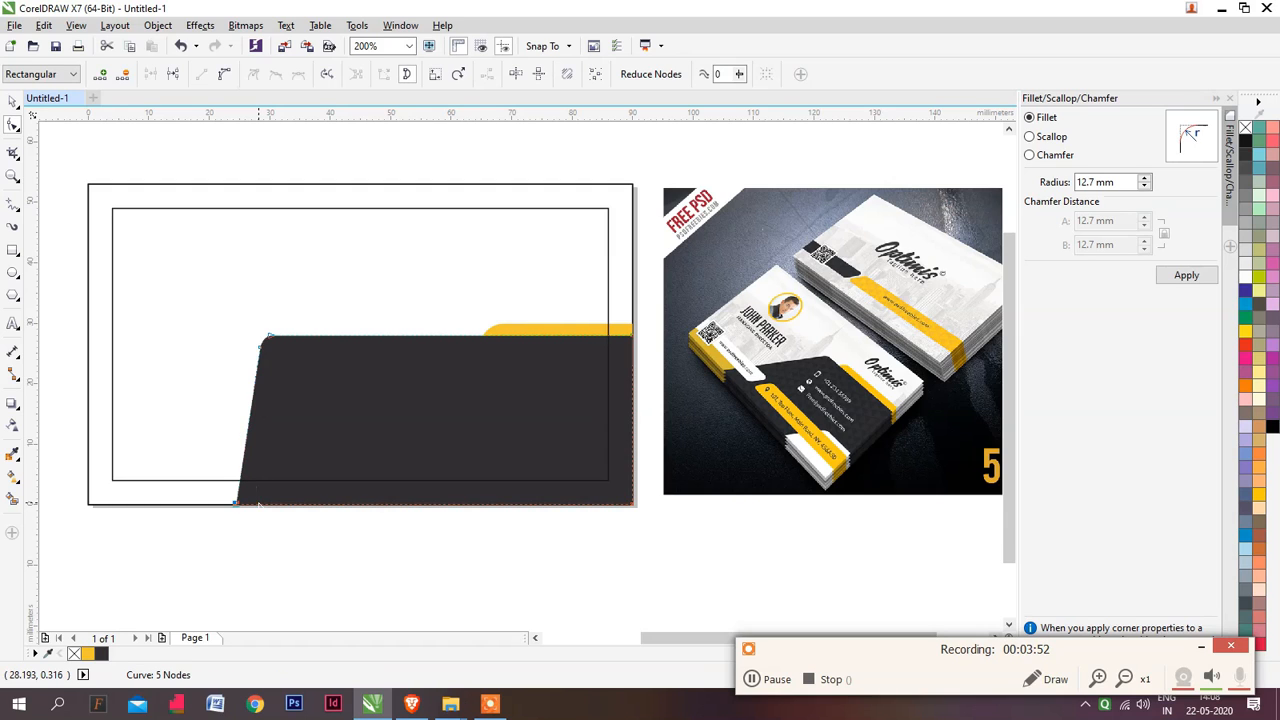
{"action": "key", "text": "Left"}
{"action": "key", "text": "Left"}
{"action": "key", "text": "Left"}
{"action": "key", "text": "Left"}
{"action": "key", "text": "Left"}
{"action": "key", "text": "Left"}
{"action": "key", "text": "Left"}
{"action": "key", "text": "Left"}
{"action": "key", "text": "Left"}
{"action": "key", "text": "Left"}
{"action": "key", "text": "Left"}
{"action": "key", "text": "Left"}
{"action": "key", "text": "Left"}
{"action": "key", "text": "Left"}
{"action": "key", "text": "Left"}
{"action": "key", "text": "Left"}
{"action": "key", "text": "Left"}
{"action": "key", "text": "Left"}
{"action": "key", "text": "Left"}
{"action": "key", "text": "Left"}
{"action": "key", "text": "Left"}
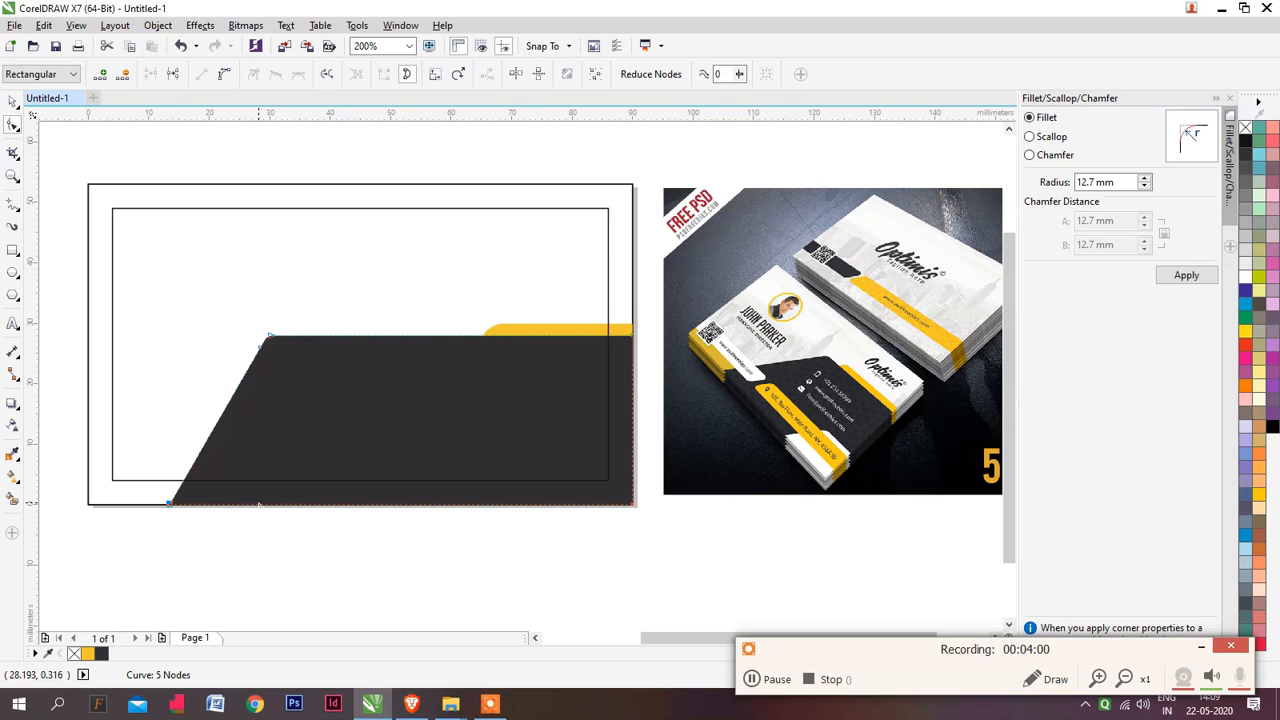
Shift all nodes of the dark shape's slanted left side about 13 mm to the right
{"action": "left_click_drag", "start_coordinate": [153, 299], "coordinate": [348, 565]}
{"action": "key", "text": "Right"}
{"action": "key", "text": "Right"}
{"action": "key", "text": "Right"}
{"action": "key", "text": "Right"}
{"action": "key", "text": "Right"}
{"action": "key", "text": "Right"}
{"action": "key", "text": "Right"}
{"action": "key", "text": "Right"}
{"action": "key", "text": "Right"}
{"action": "key", "text": "Right"}
{"action": "key", "text": "Right"}
{"action": "key", "text": "Right"}
{"action": "key", "text": "Right"}
{"action": "key", "text": "Right"}
{"action": "key", "text": "Right"}
{"action": "key", "text": "Right"}
{"action": "key", "text": "Right"}
{"action": "key", "text": "Right"}
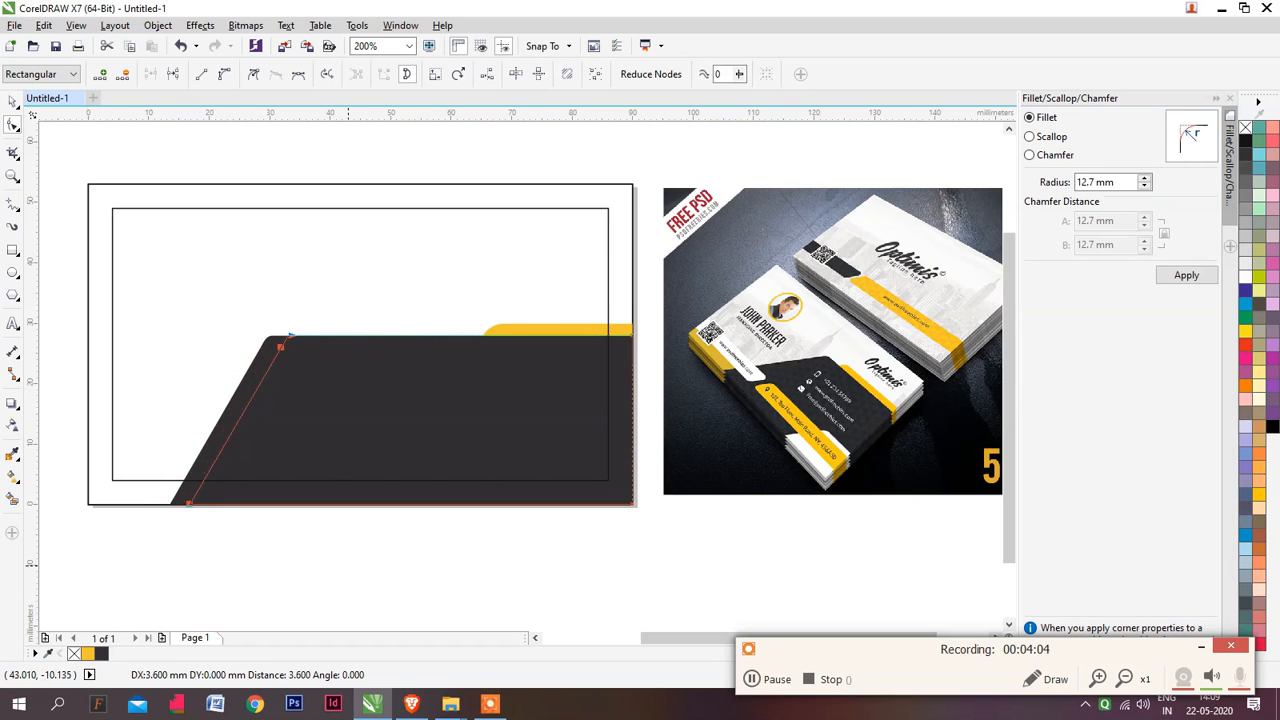
{"action": "key", "text": "Right"}
{"action": "key", "text": "Right"}
{"action": "key", "text": "Right"}
{"action": "key", "text": "Right"}
{"action": "key", "text": "Right"}
{"action": "key", "text": "Right"}
{"action": "key", "text": "Right"}
{"action": "key", "text": "Right"}
{"action": "key", "text": "Right"}
{"action": "key", "text": "Right"}
{"action": "key", "text": "Right"}
{"action": "key", "text": "Right"}
{"action": "key", "text": "Right"}
{"action": "key", "text": "Right"}
{"action": "key", "text": "Right"}
{"action": "key", "text": "Right"}
{"action": "key", "text": "Right"}
{"action": "key", "text": "Right"}
{"action": "key", "text": "Right"}
{"action": "key", "text": "Right"}
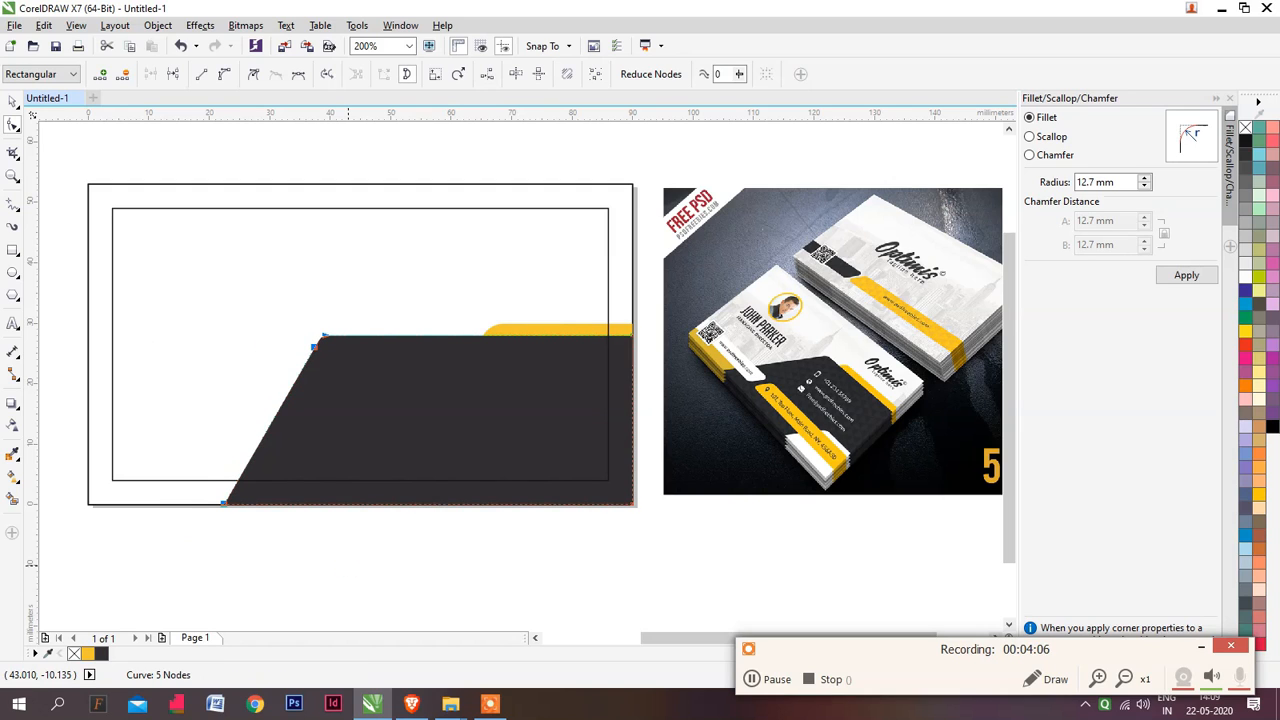
{"action": "key", "text": "Right"}
{"action": "key", "text": "Right"}
{"action": "key", "text": "Right"}
{"action": "key", "text": "Right"}
{"action": "key", "text": "Right"}
{"action": "key", "text": "Right"}
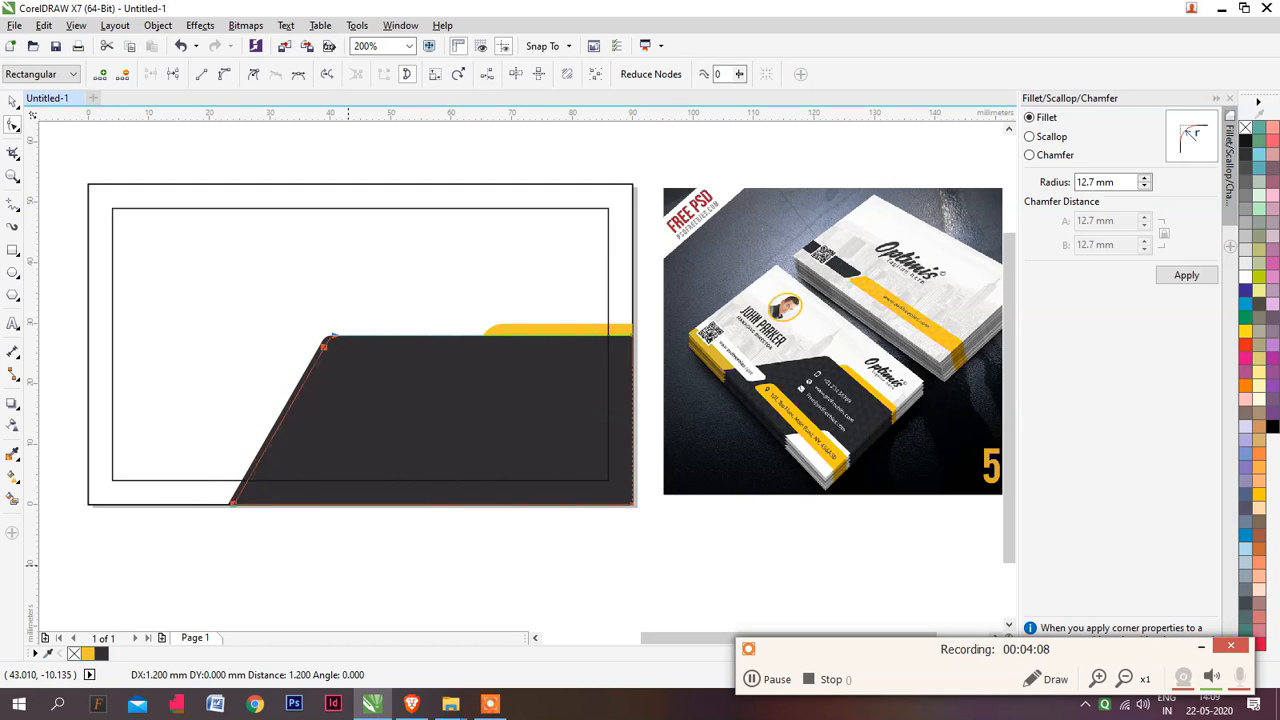
{"action": "key", "text": "Right"}
{"action": "key", "text": "Right"}
{"action": "key", "text": "Right"}
{"action": "key", "text": "Right"}
{"action": "key", "text": "Right"}
{"action": "key", "text": "Right"}
{"action": "key", "text": "Right"}
{"action": "key", "text": "Right"}
{"action": "key", "text": "Right"}
{"action": "key", "text": "Right"}
{"action": "key", "text": "Right"}
{"action": "key", "text": "Right"}
{"action": "key", "text": "Right"}
{"action": "key", "text": "Right"}
{"action": "key", "text": "Right"}
{"action": "key", "text": "Right"}
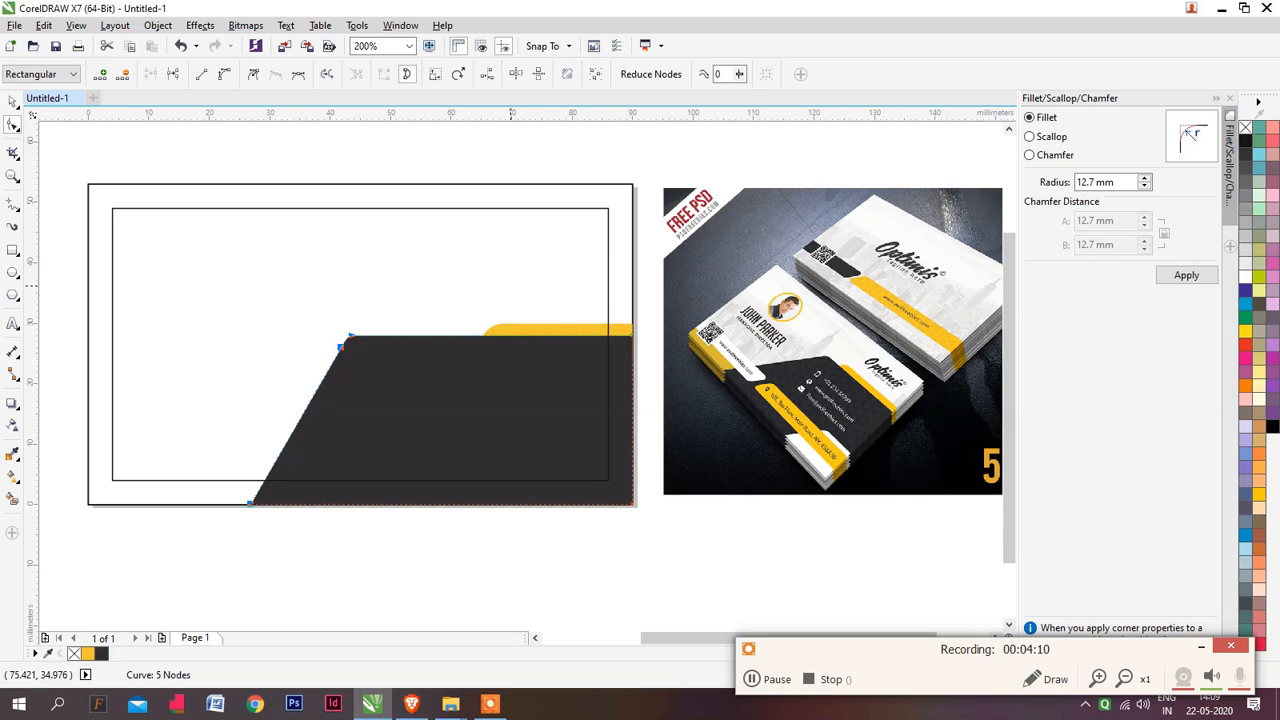
Raise the dark shape's top edge nodes by about 5 mm, covering the yellow bar
{"action": "left_click_drag", "start_coordinate": [294, 303], "coordinate": [680, 418]}
{"action": "key", "text": "Up"}
{"action": "key", "text": "Up"}
{"action": "key", "text": "Up"}
{"action": "key", "text": "Up"}
{"action": "key", "text": "Up"}
{"action": "key", "text": "Up"}
{"action": "key", "text": "Up"}
{"action": "key", "text": "Up"}
{"action": "key", "text": "Up"}
{"action": "key", "text": "Up"}
{"action": "key", "text": "Up"}
{"action": "key", "text": "Up"}
{"action": "key", "text": "Up"}
{"action": "key", "text": "Up"}
{"action": "key", "text": "Up"}
{"action": "key", "text": "Up"}
{"action": "key", "text": "Up"}
{"action": "key", "text": "Up"}
{"action": "key", "text": "Up"}
{"action": "key", "text": "Up"}
{"action": "key", "text": "Up"}
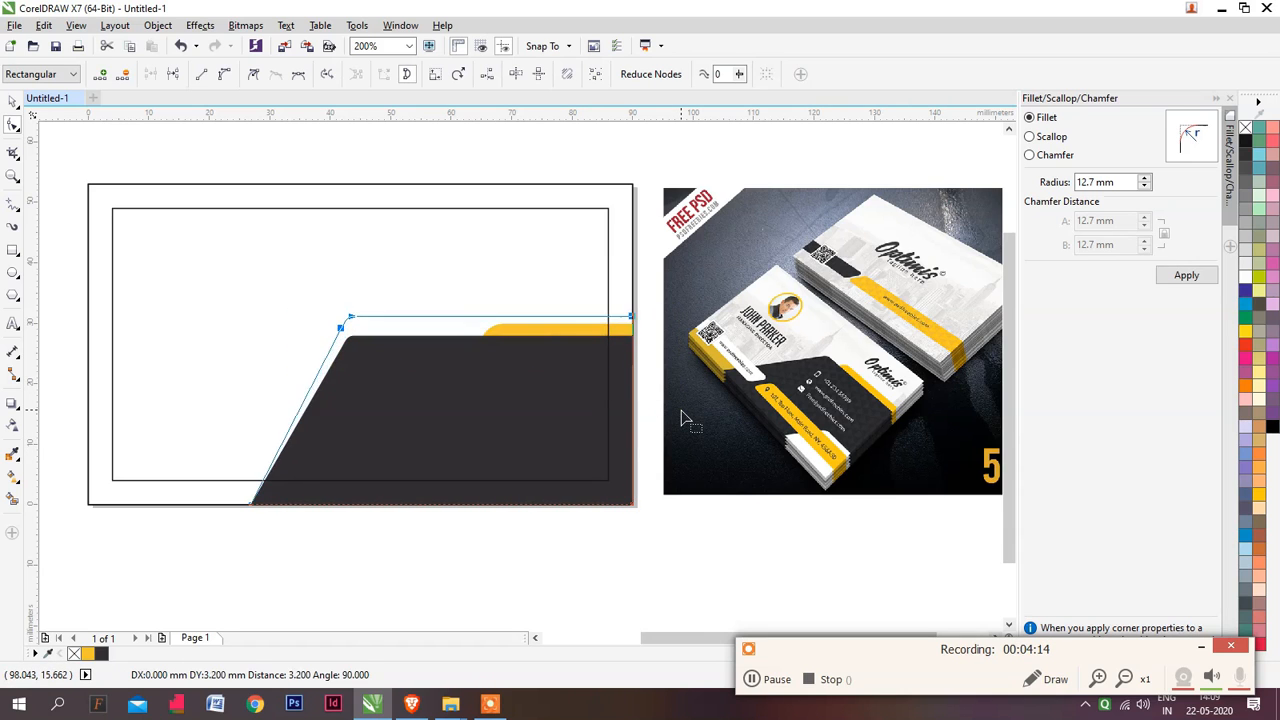
{"action": "key", "text": "Down"}
{"action": "key", "text": "Down"}
{"action": "key", "text": "Down"}
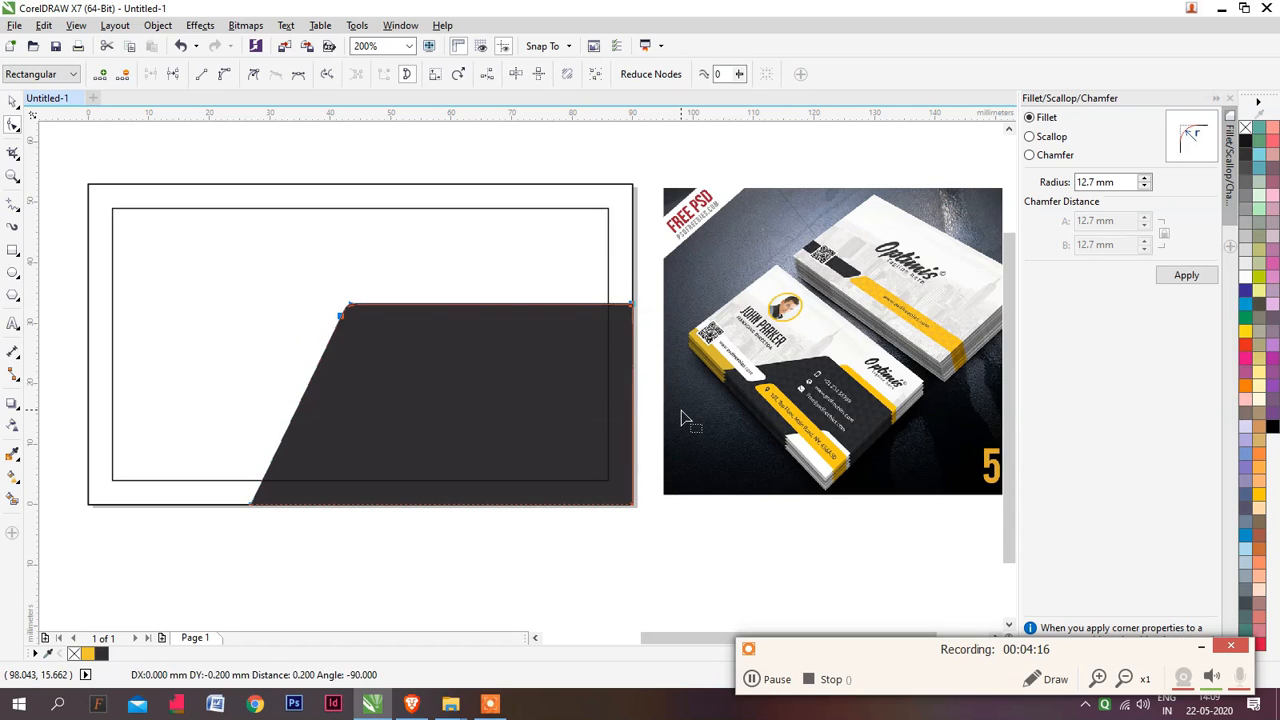
Move the hidden yellow bar up to Y 33.3 mm and lengthen it leftward to about 40.1 mm
{"action": "key", "text": "space"}
{"action": "key", "text": "F6"}
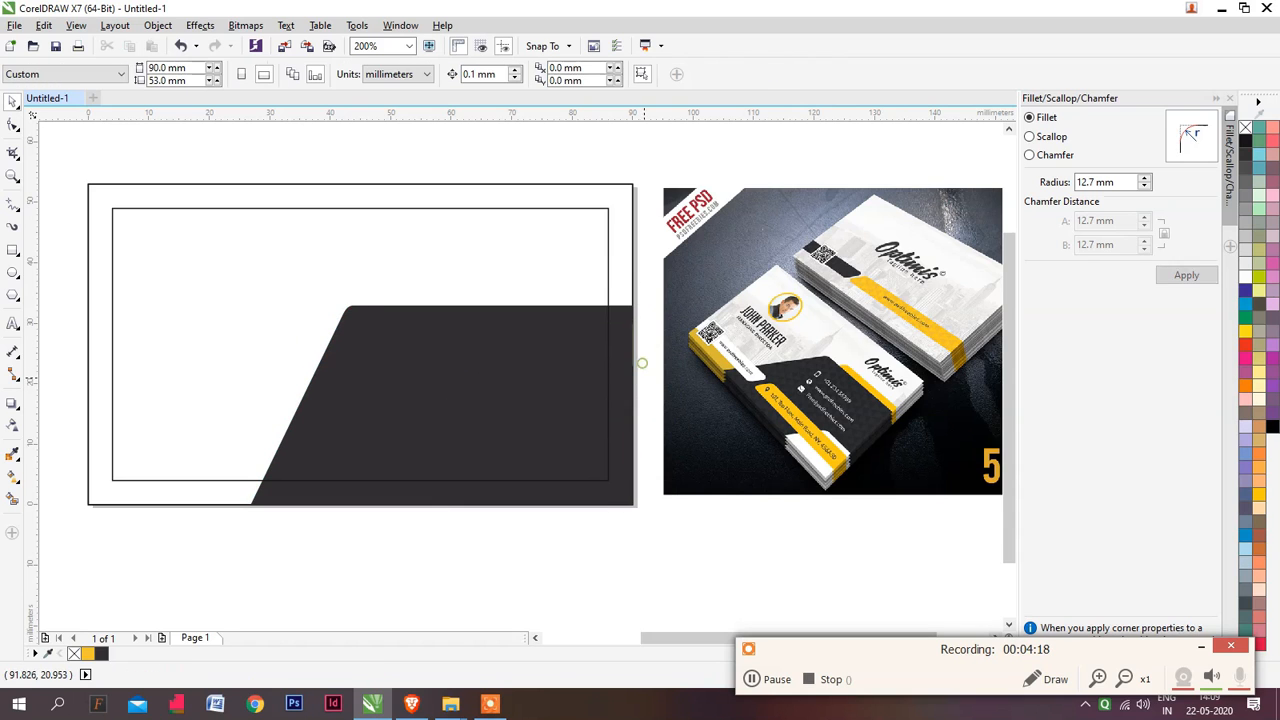
{"action": "left_click_drag", "start_coordinate": [636, 368], "coordinate": [473, 316]}
{"action": "key", "text": "Up"}
{"action": "key", "text": "Up"}
{"action": "key", "text": "Up"}
{"action": "key", "text": "Up"}
{"action": "key", "text": "Up"}
{"action": "key", "text": "Up"}
{"action": "key", "text": "Up"}
{"action": "key", "text": "Up"}
{"action": "key", "text": "Up"}
{"action": "key", "text": "Up"}
{"action": "key", "text": "Up"}
{"action": "key", "text": "Up"}
{"action": "key", "text": "Up"}
{"action": "key", "text": "Up"}
{"action": "key", "text": "Up"}
{"action": "key", "text": "Up"}
{"action": "key", "text": "Up"}
{"action": "key", "text": "Up"}
{"action": "key", "text": "Up"}
{"action": "key", "text": "Up"}
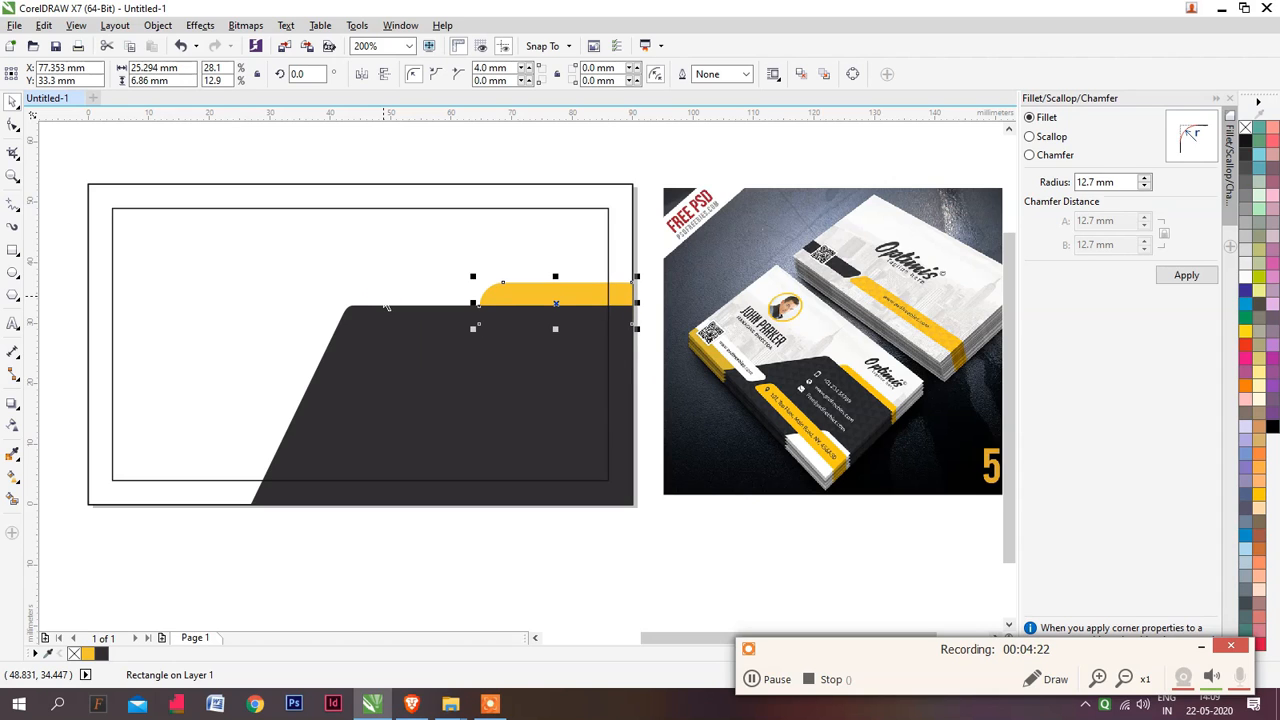
{"action": "left_click_drag", "start_coordinate": [473, 302], "coordinate": [371, 302]}
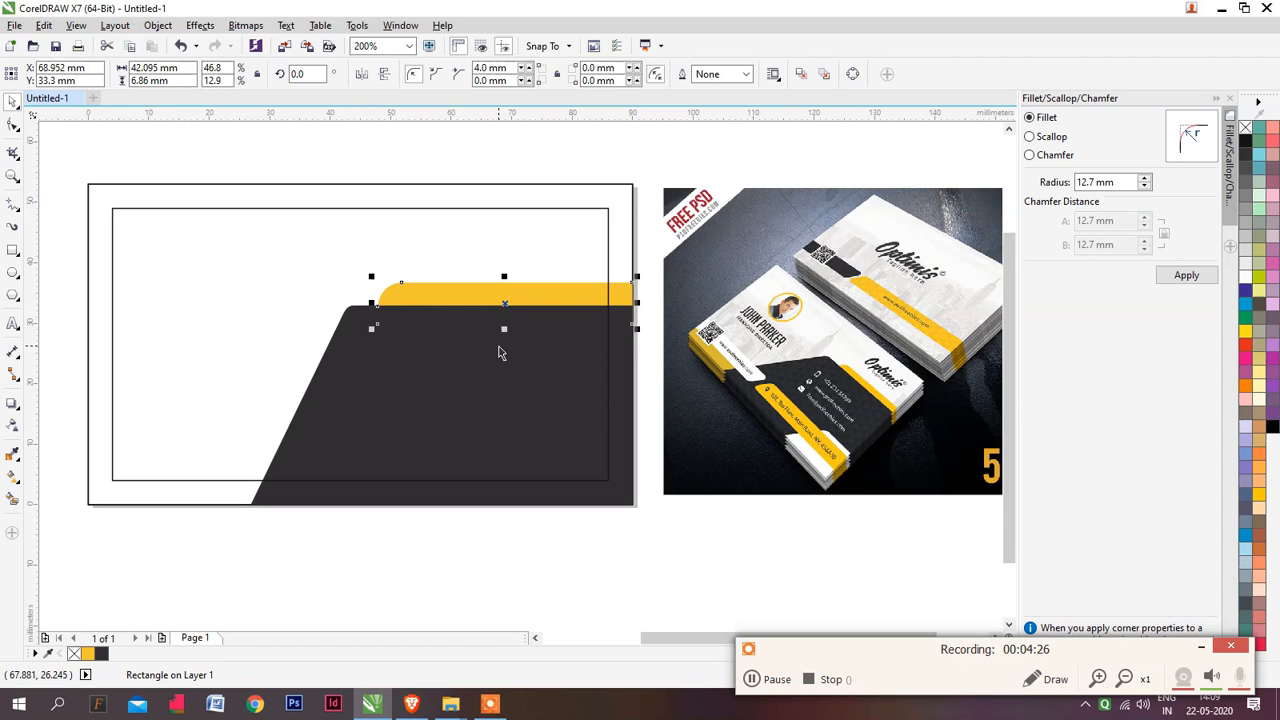
{"action": "left_click_drag", "start_coordinate": [371, 302], "coordinate": [383, 302]}
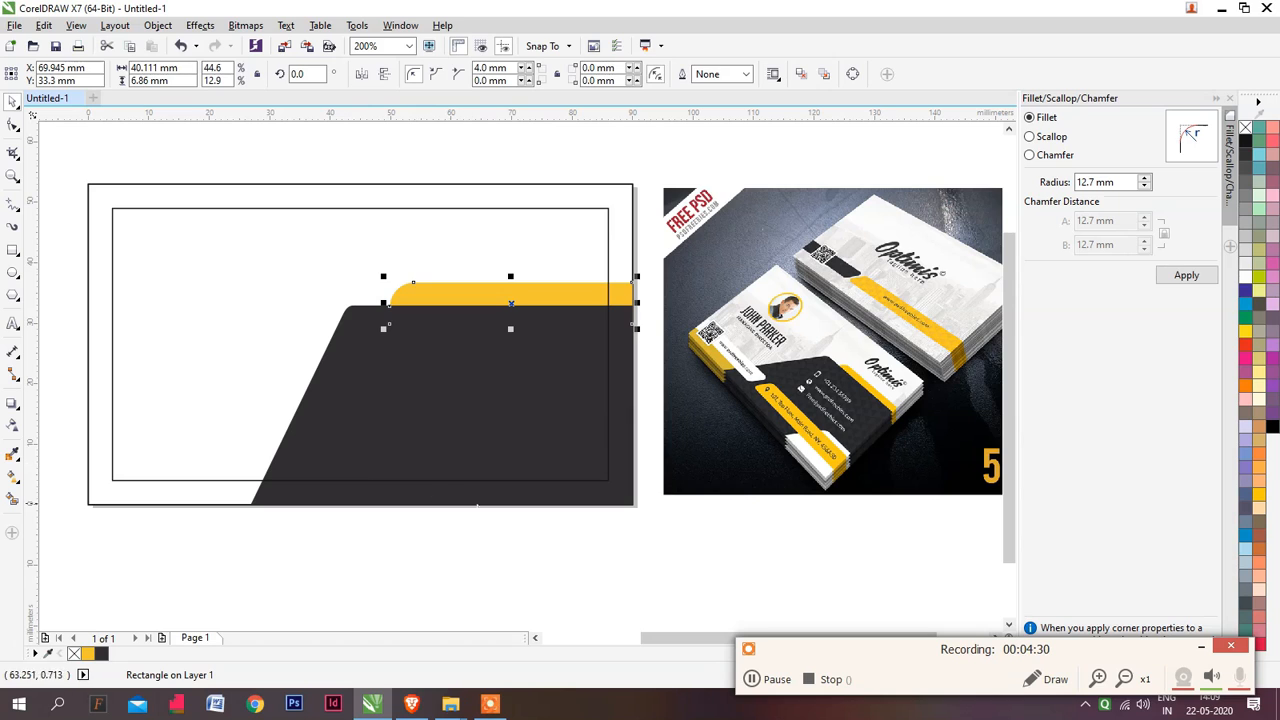
Duplicate the yellow bar in place and bring the copy to the front of the dark shape
{"action": "left_click", "coordinate": [523, 523]}
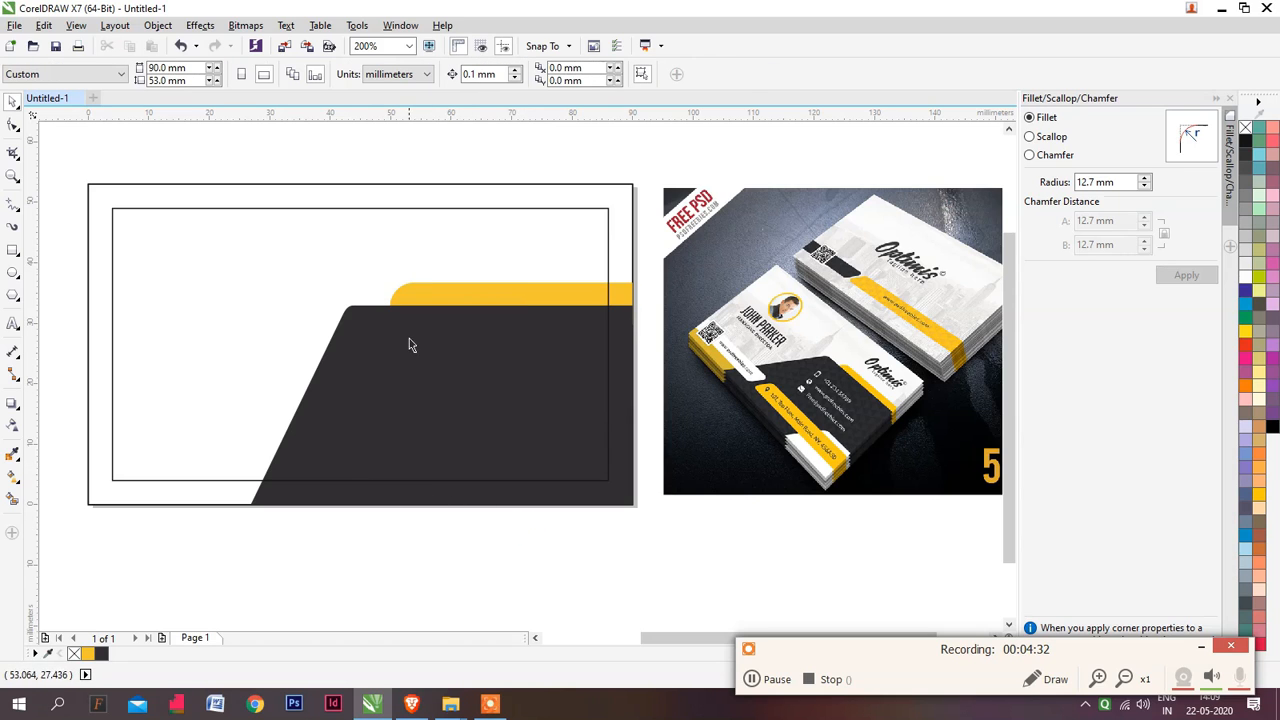
{"action": "left_click", "coordinate": [452, 293]}
{"action": "left_click", "coordinate": [622, 296]}
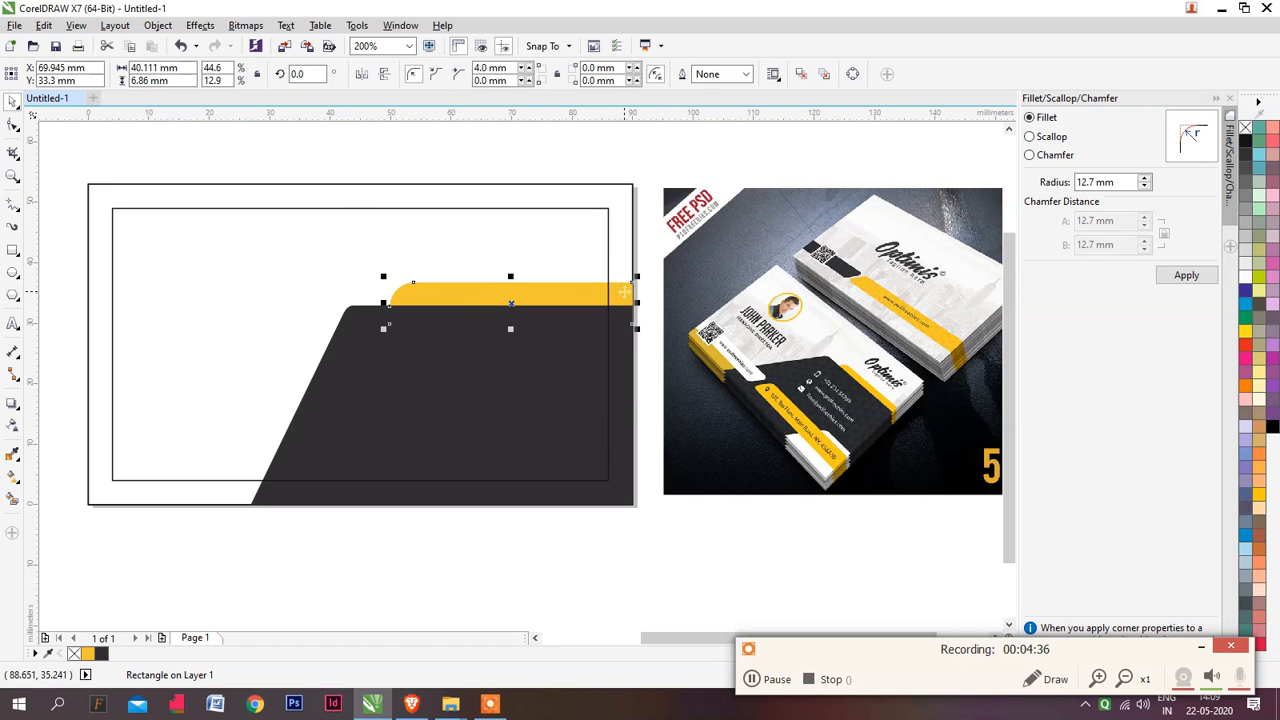
{"action": "key", "text": "shift+Page_Up"}
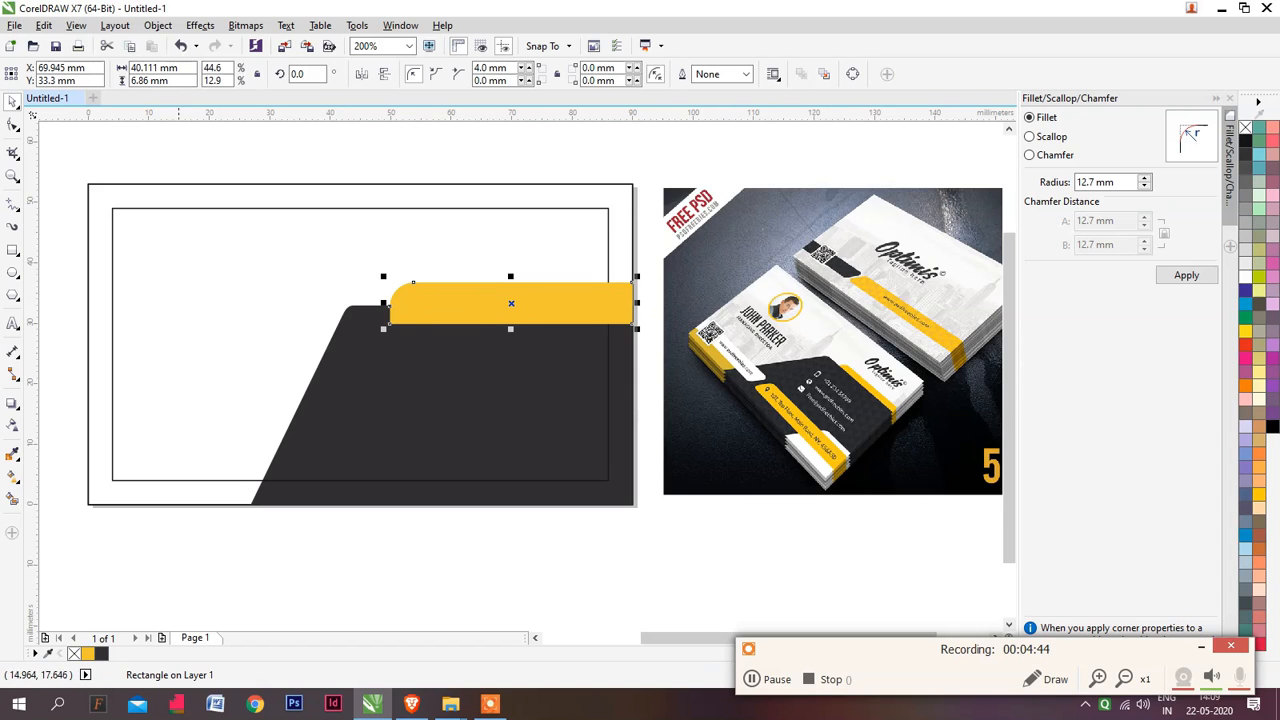
Align the yellow copy to the bottom-left corner of the page-size rectangle and mirror it horizontally
{"action": "left_click", "coordinate": [89, 385], "text": "shift"}
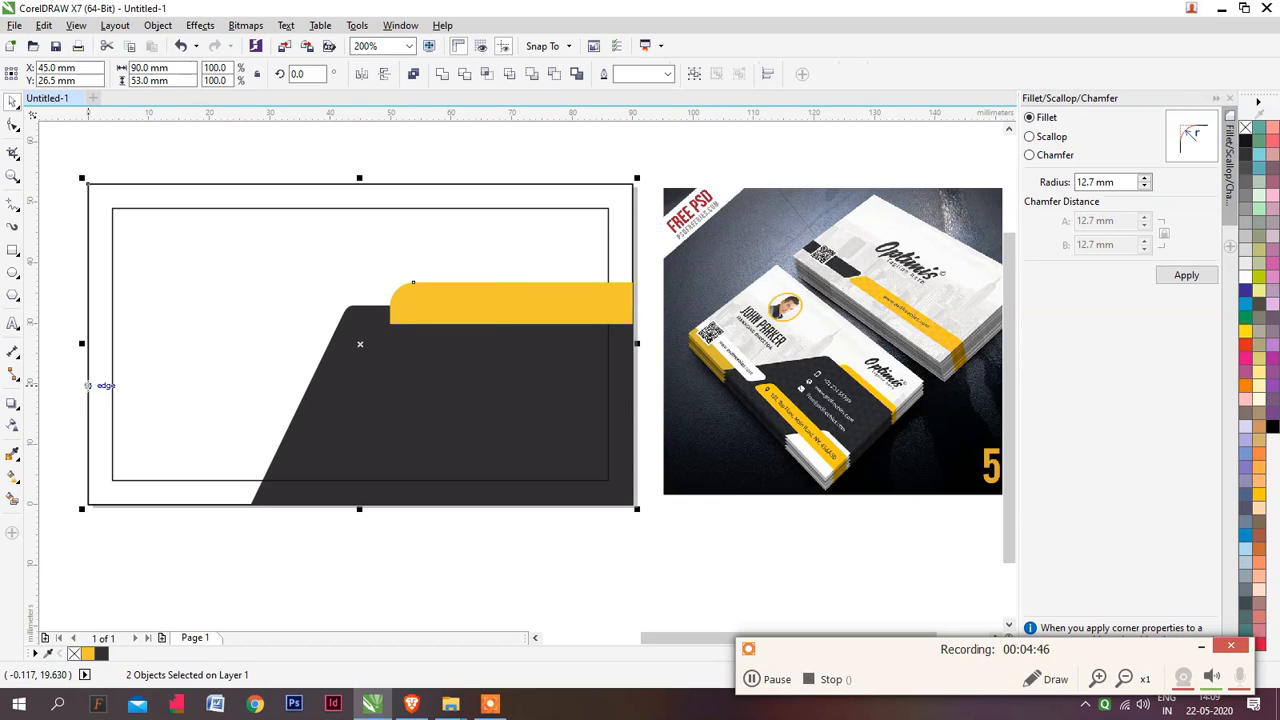
{"action": "key", "text": "l"}
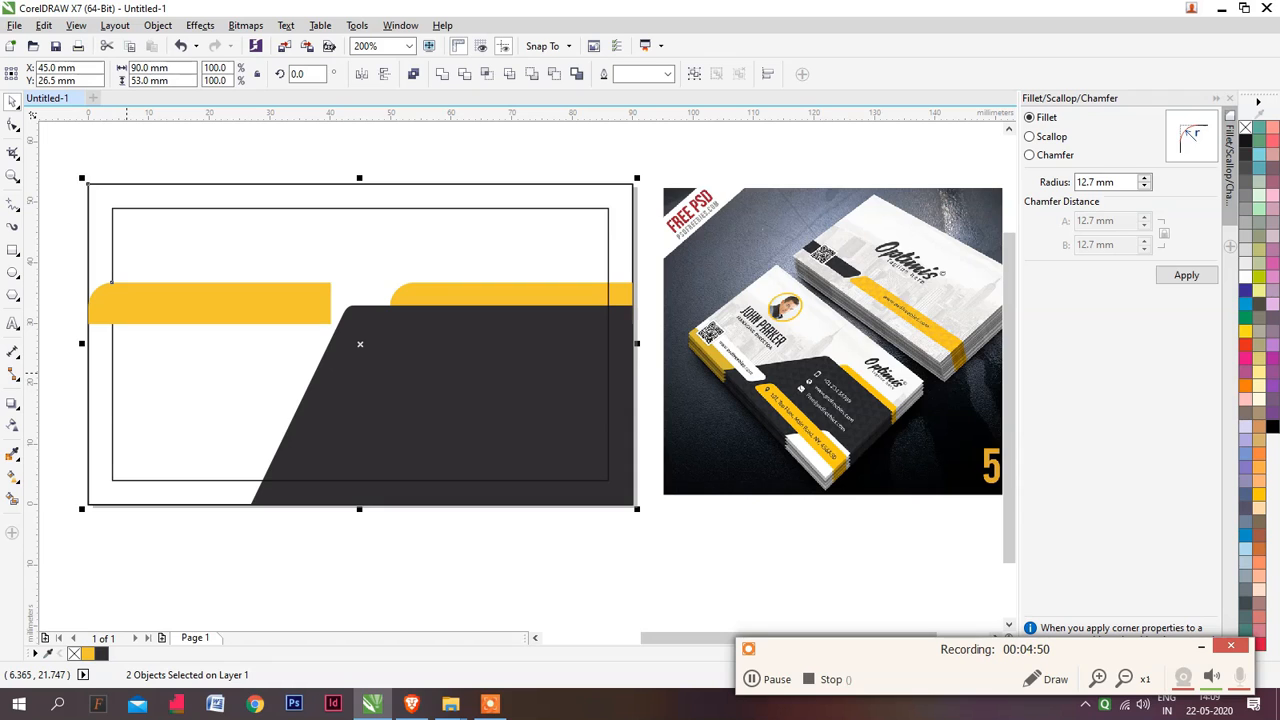
{"action": "key", "text": "b"}
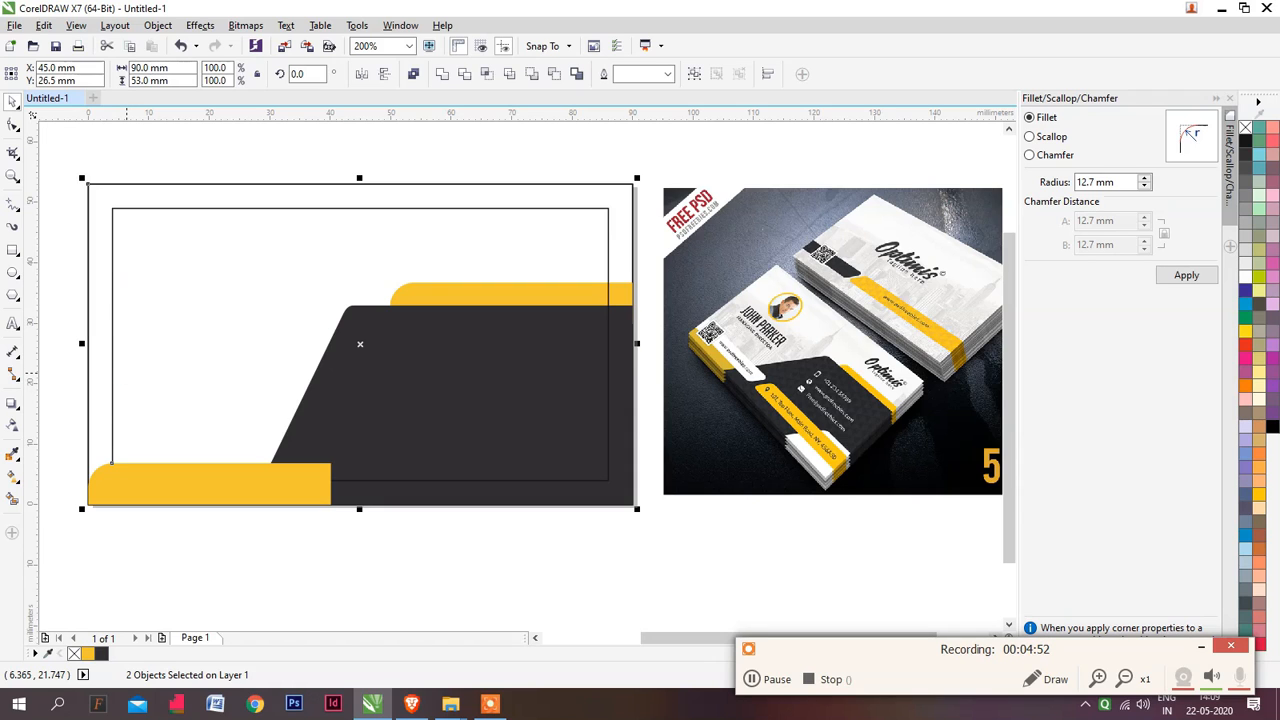
{"action": "left_click", "coordinate": [258, 489]}
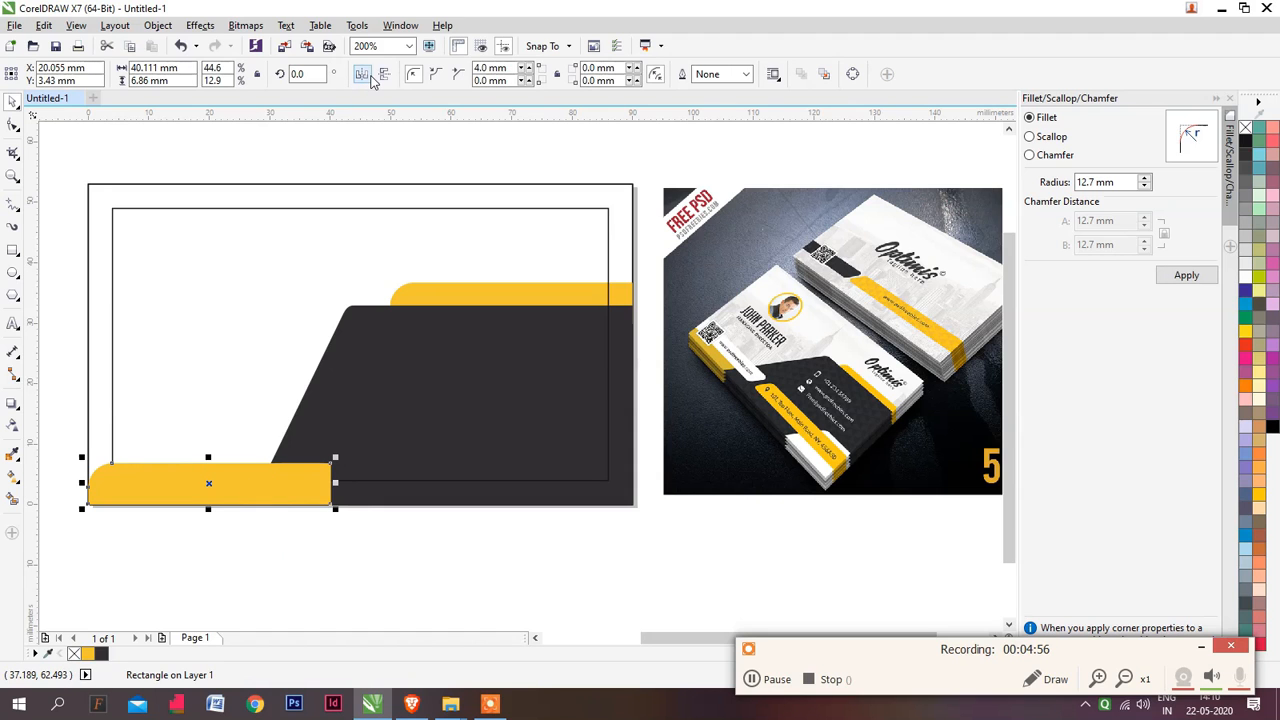
{"action": "left_click", "coordinate": [362, 74]}
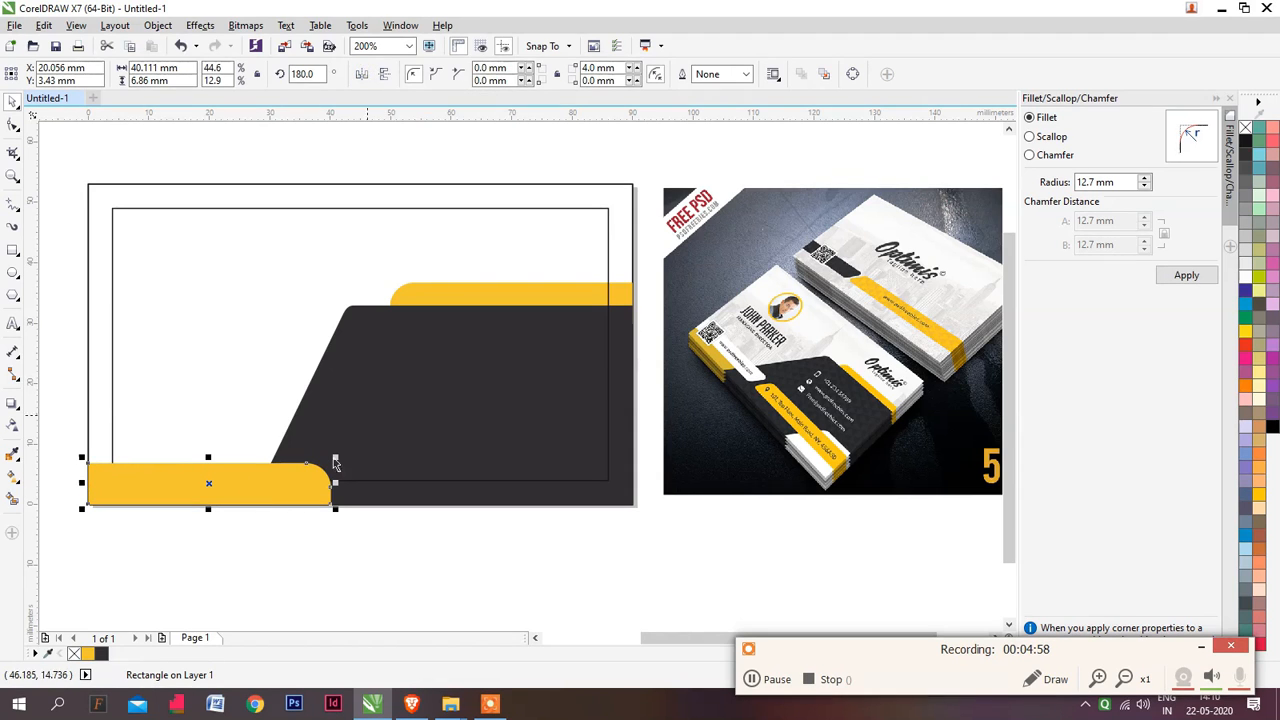
Align the lower yellow bar's bottom edge with the bottom of the margin rectangle and mirror the bar vertically
{"action": "left_click_drag", "start_coordinate": [260, 498], "coordinate": [269, 476]}
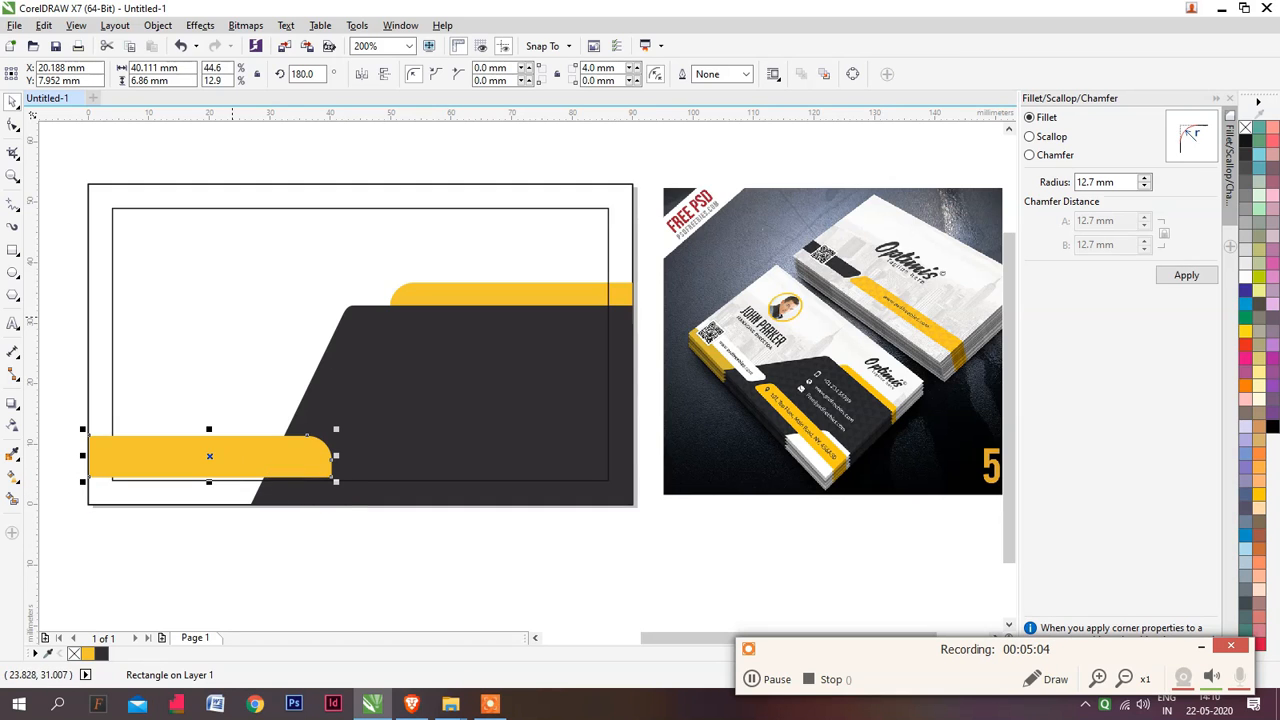
{"action": "left_click", "coordinate": [233, 307], "text": "shift"}
{"action": "left_click", "coordinate": [211, 541]}
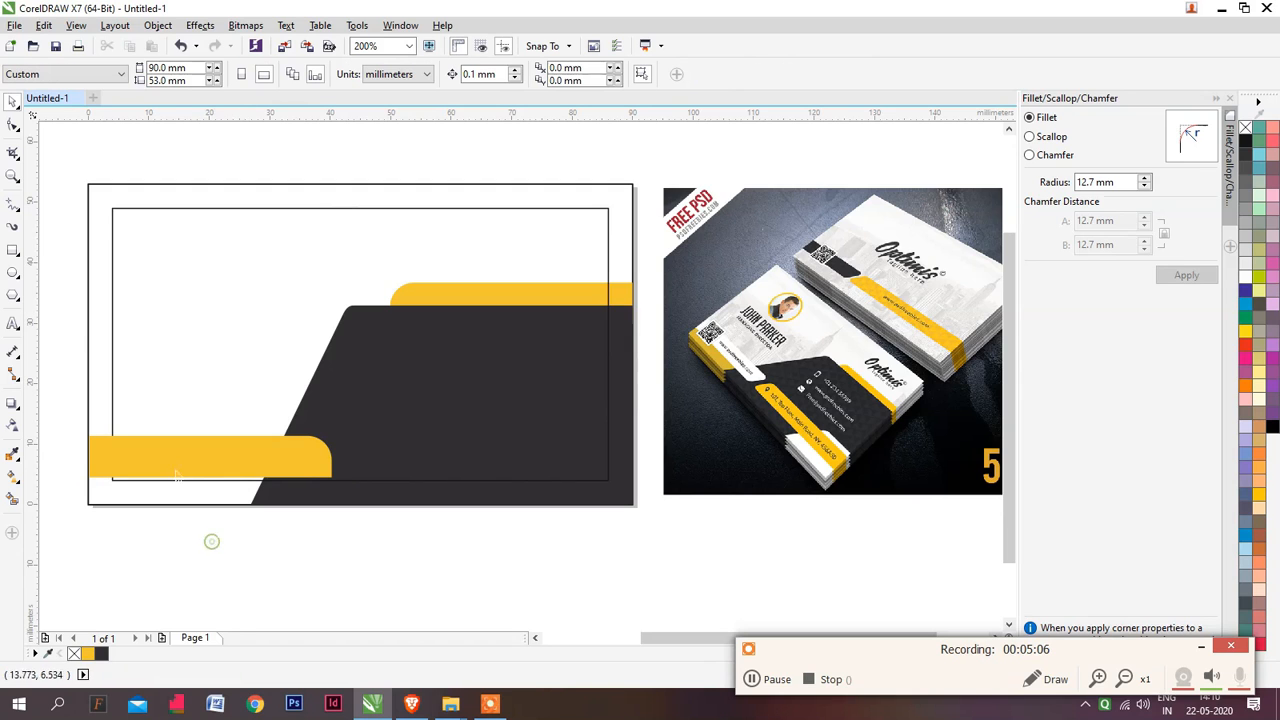
{"action": "left_click", "coordinate": [259, 458]}
{"action": "left_click", "coordinate": [378, 461], "text": "shift"}
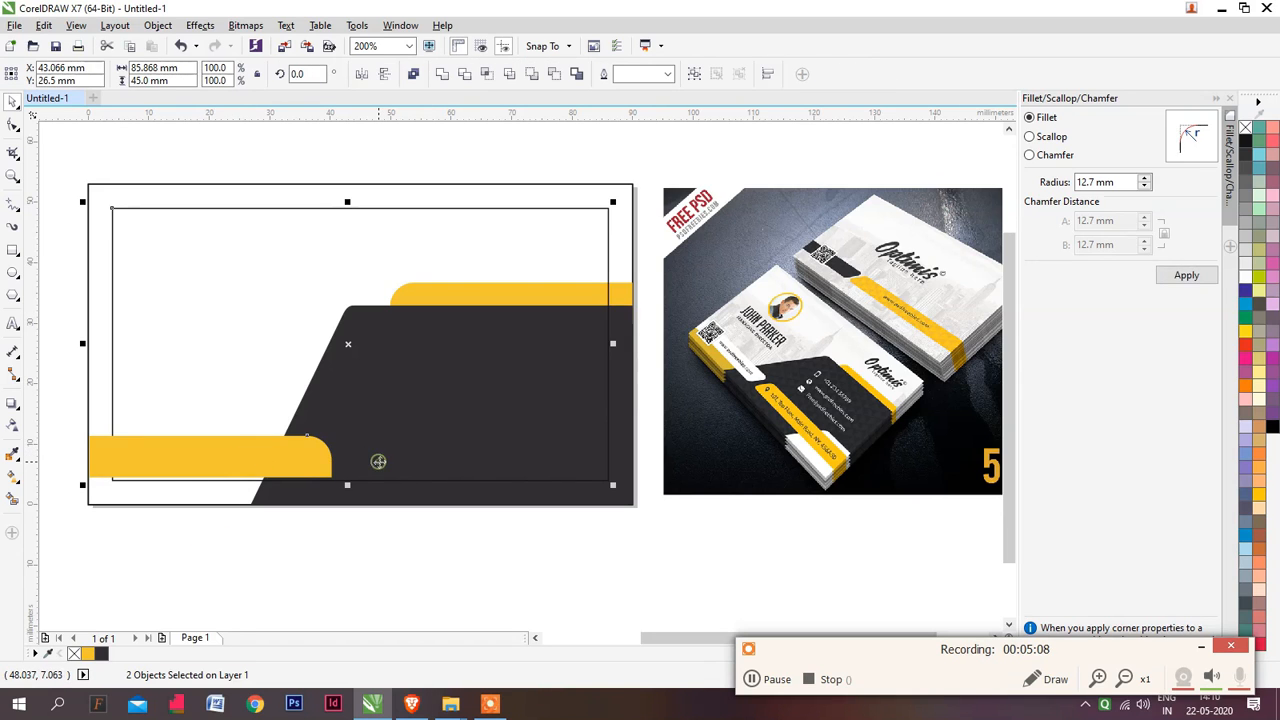
{"action": "key", "text": "b"}
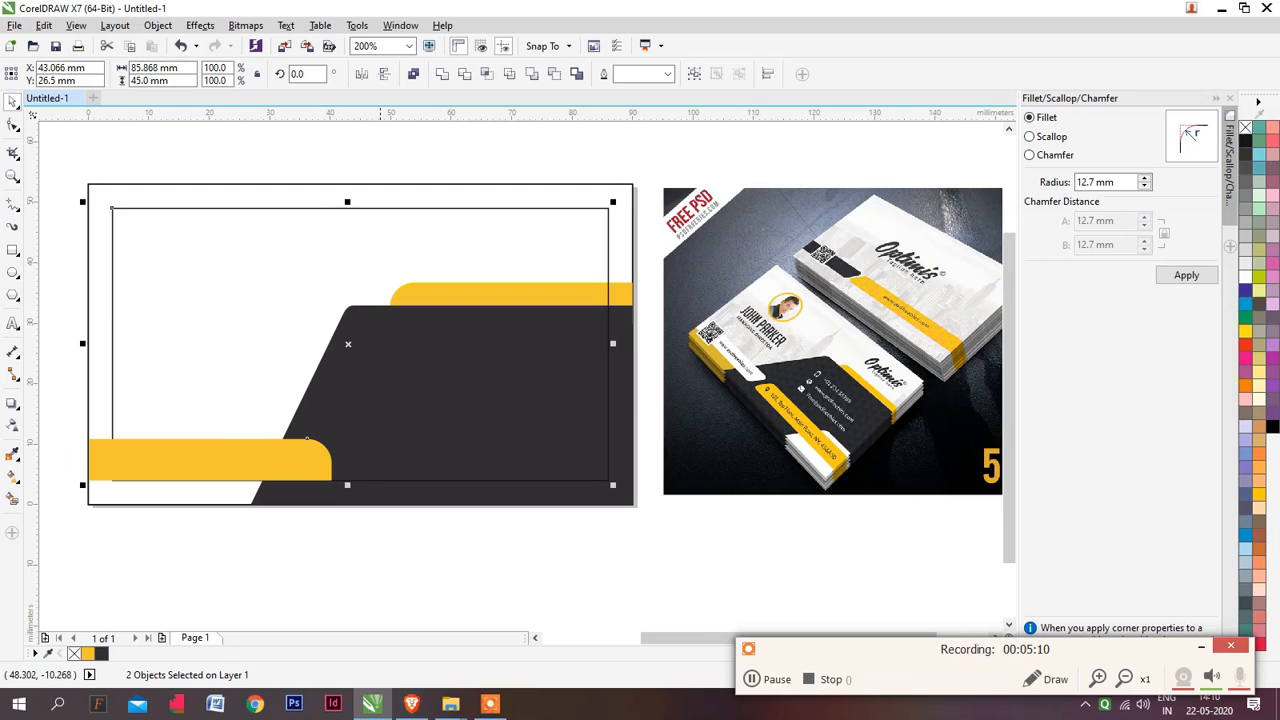
{"action": "left_click", "coordinate": [374, 563]}
{"action": "left_click", "coordinate": [310, 468]}
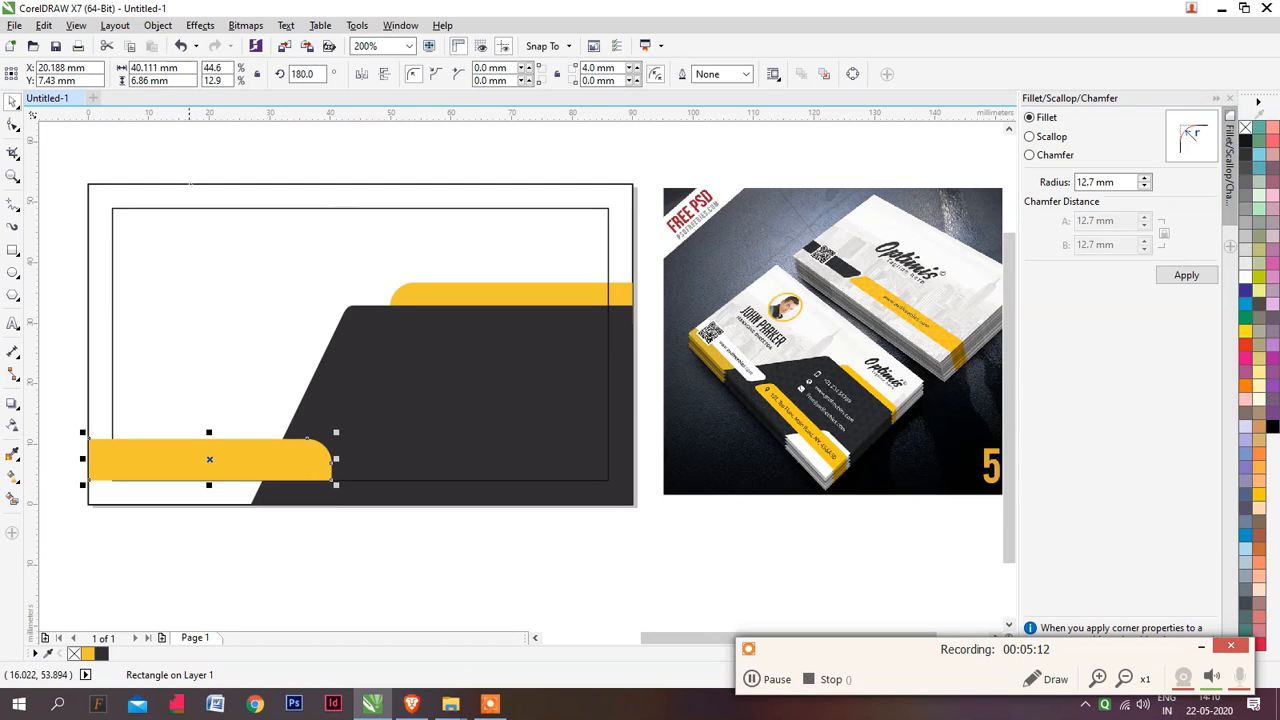
{"action": "left_click", "coordinate": [385, 77]}
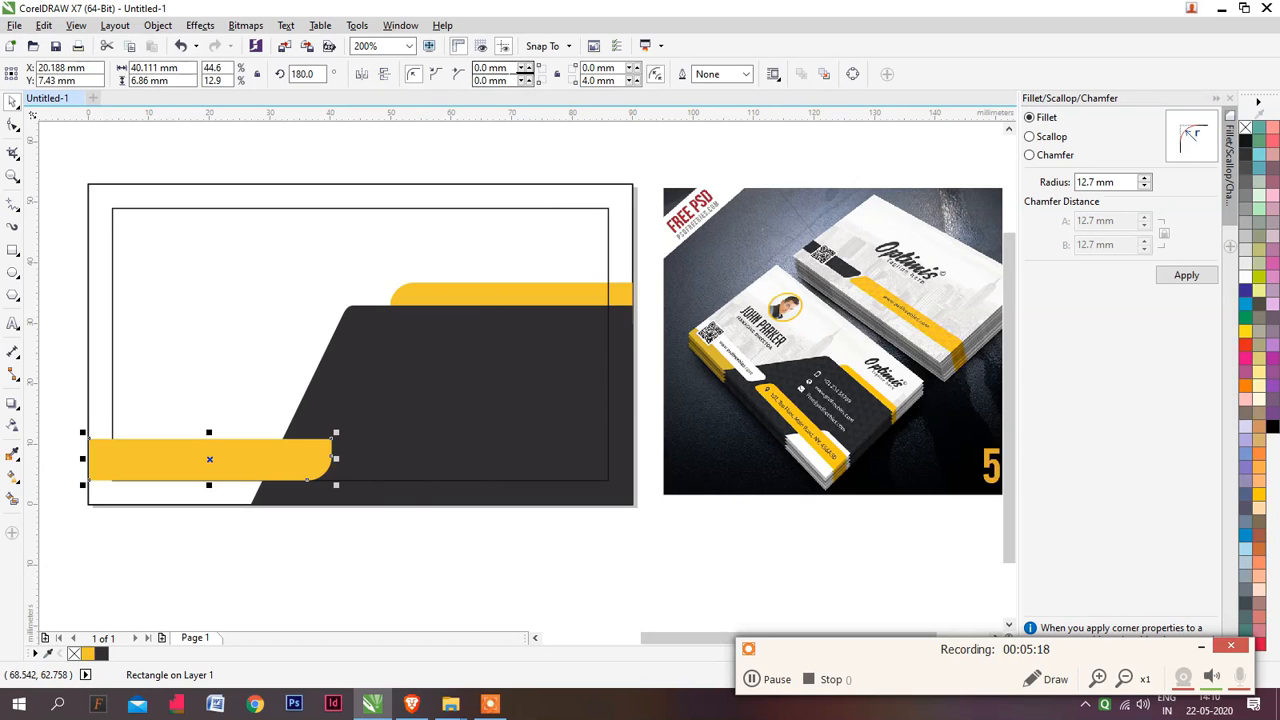
{"action": "left_click_drag", "start_coordinate": [622, 68], "coordinate": [561, 76]}
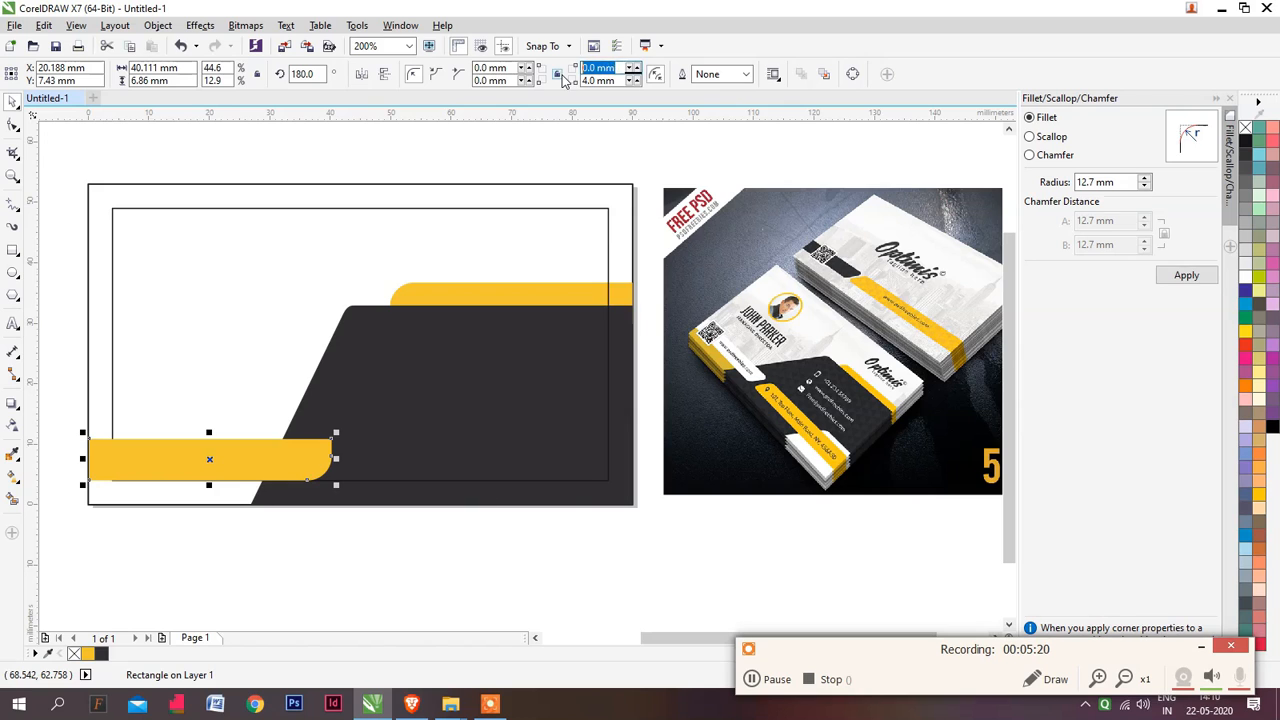
{"action": "type", "text": "2"}
{"action": "key", "text": "Return"}
{"action": "key", "text": "ctrl+z"}
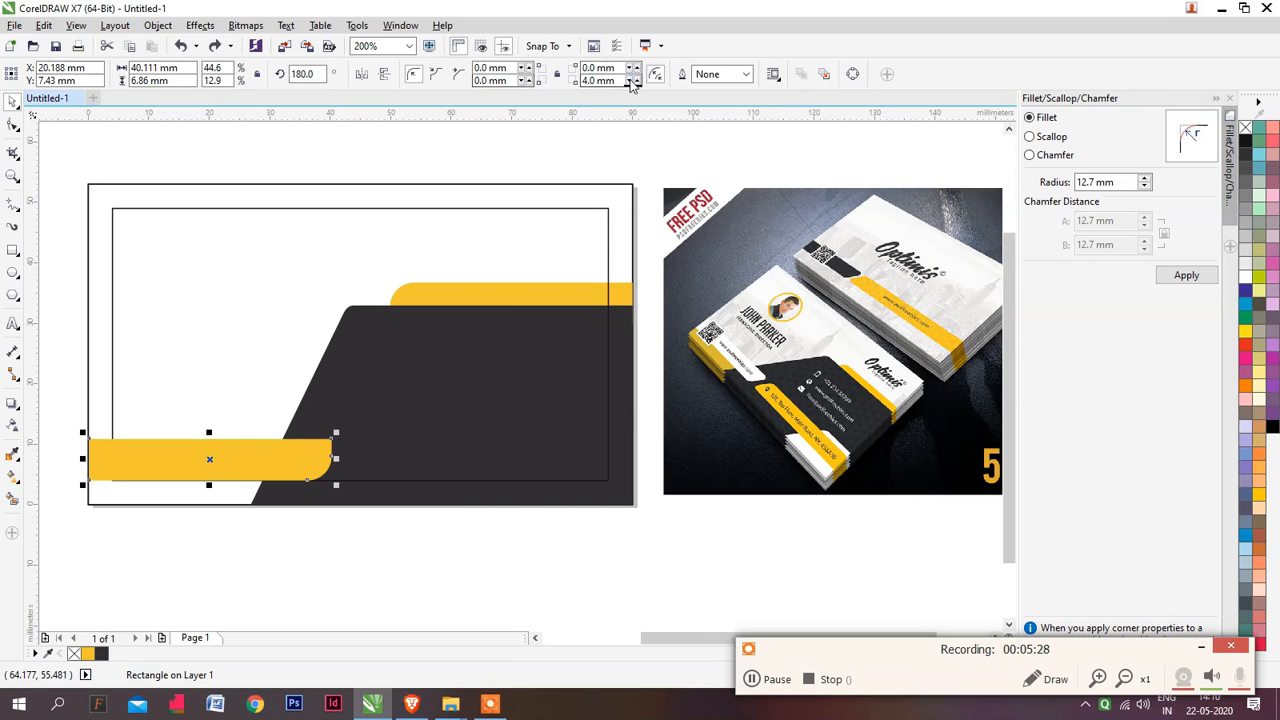
Set the radius of the lower yellow bar's rounded corner to 2.0 mm and convert the bar to curves
{"action": "left_click_drag", "start_coordinate": [620, 81], "coordinate": [477, 80]}
{"action": "type", "text": "2"}
{"action": "key", "text": "Return"}
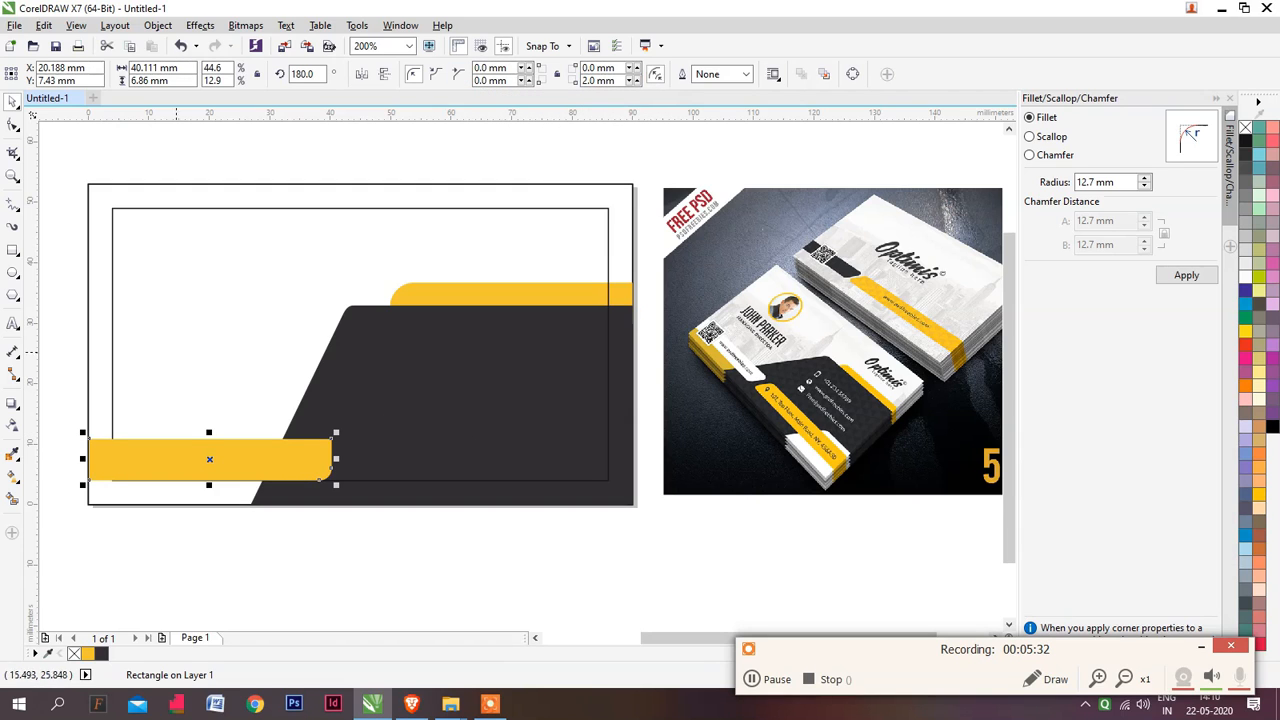
{"action": "key", "text": "ctrl+q"}
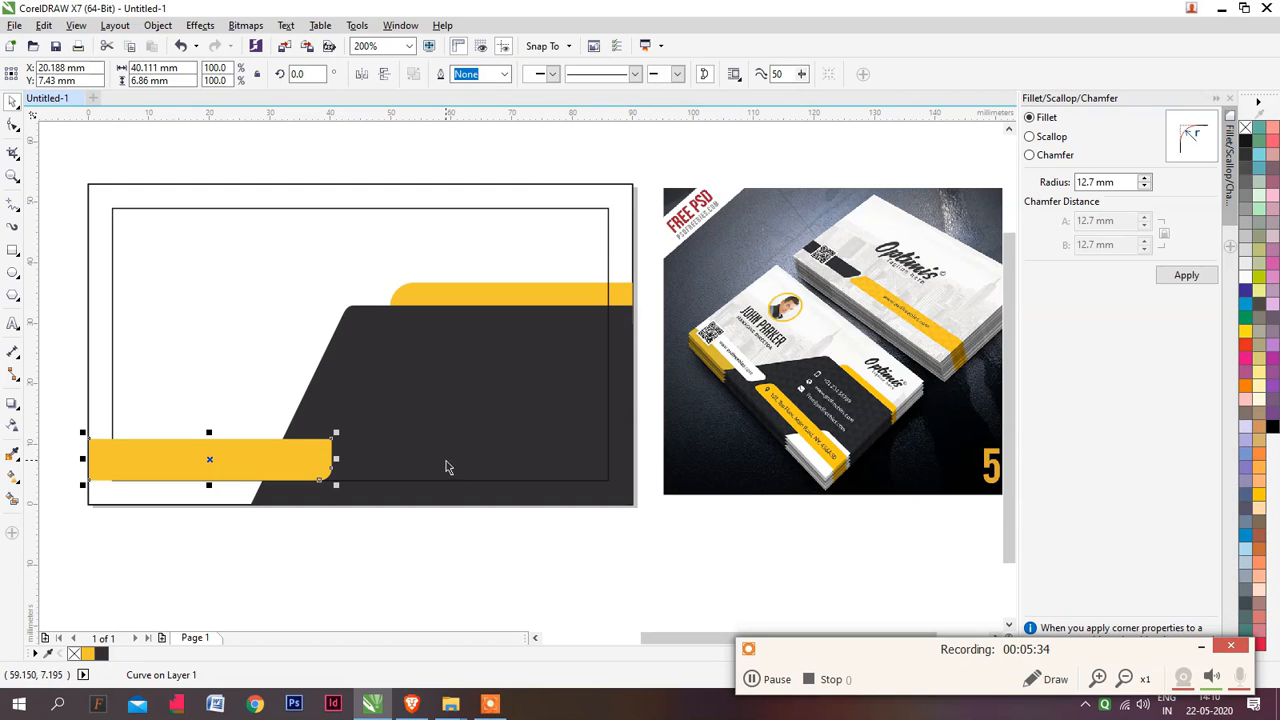
Shift the lower yellow bar's upper-right corner node about 2.6 mm to the right, giving the bar a slanted end
{"action": "key", "text": "F10"}
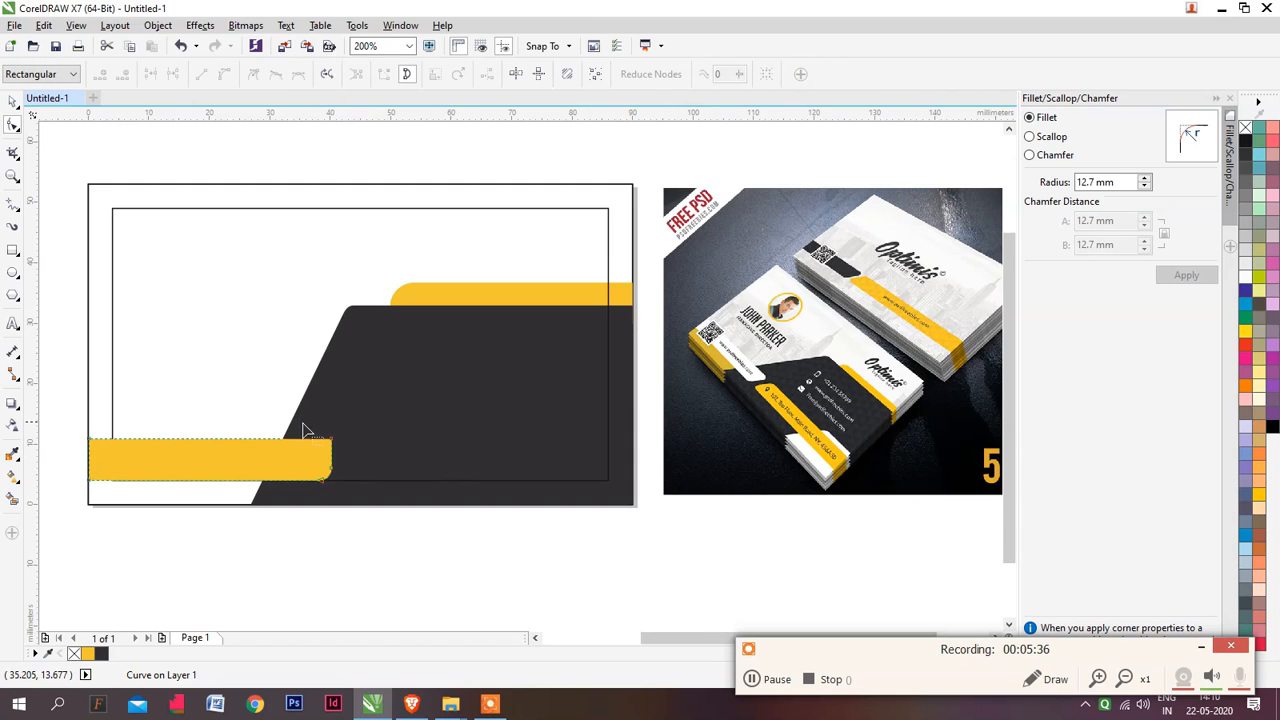
{"action": "left_click_drag", "start_coordinate": [300, 422], "coordinate": [349, 457]}
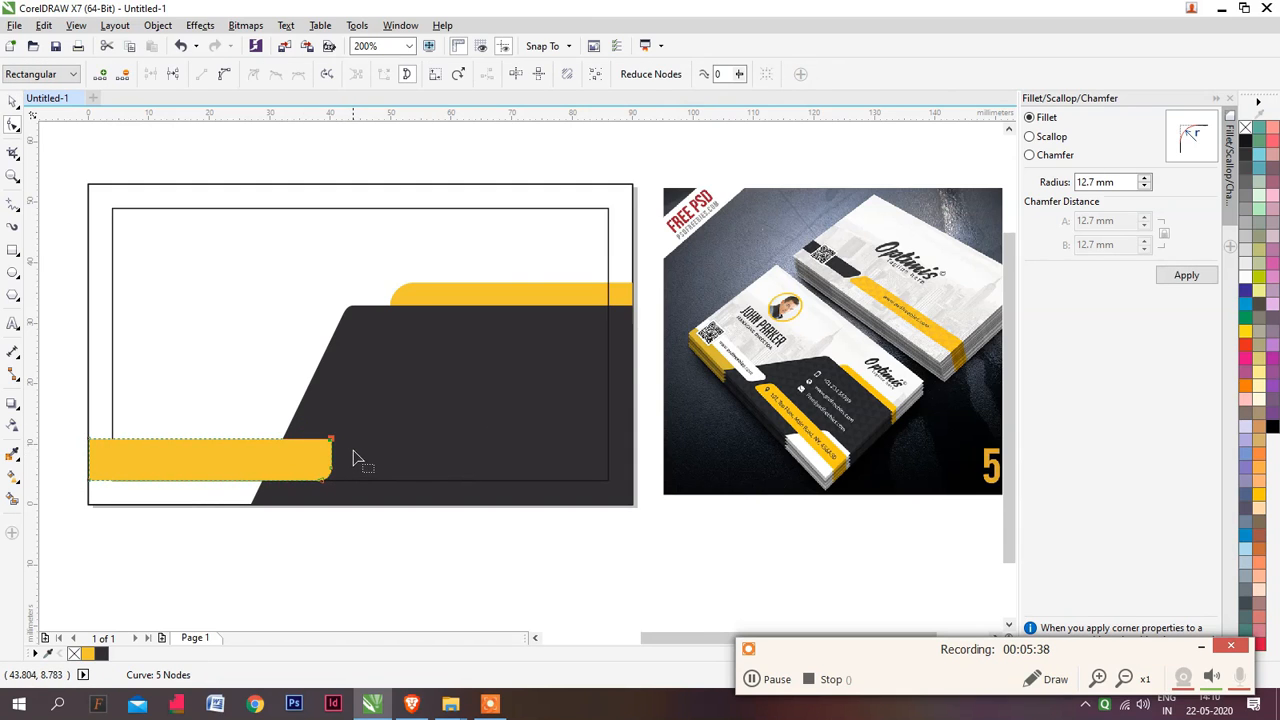
{"action": "left_click_drag", "start_coordinate": [302, 412], "coordinate": [352, 481]}
{"action": "key", "text": "Right"}
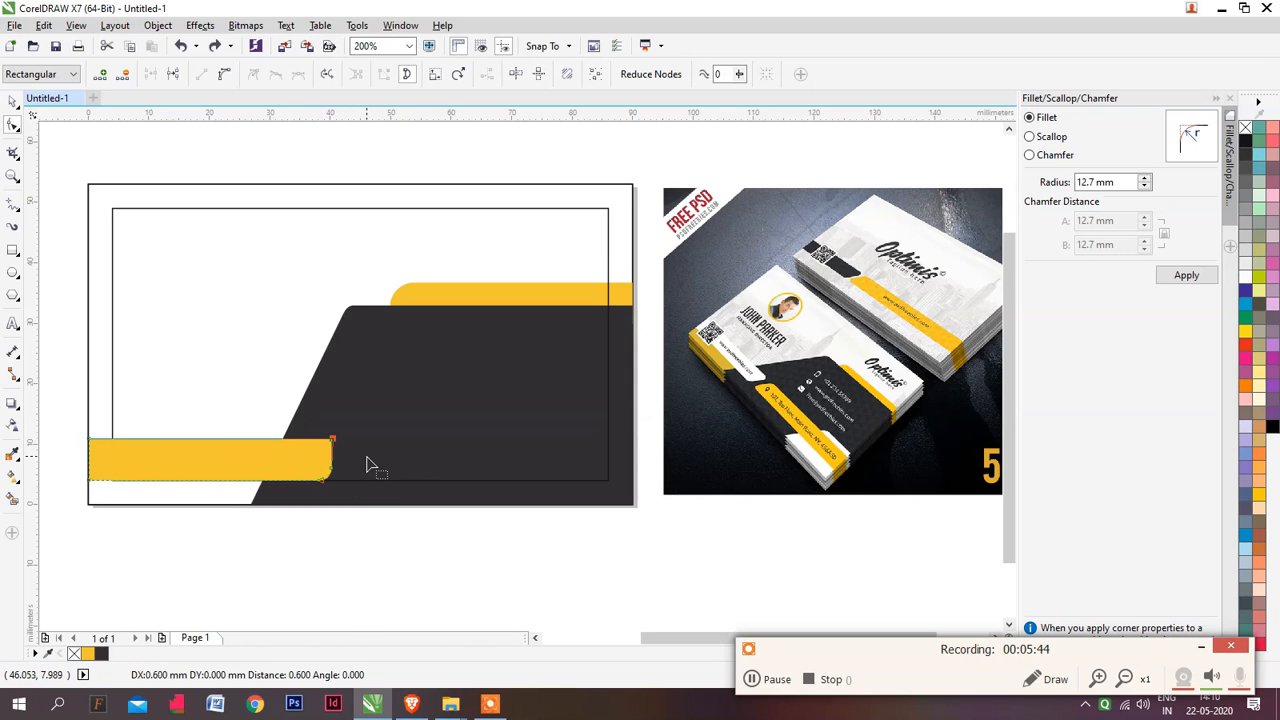
{"action": "key", "text": "Right"}
{"action": "key", "text": "Right"}
{"action": "key", "text": "Right"}
{"action": "key", "text": "Right"}
{"action": "key", "text": "Right"}
{"action": "key", "text": "Right"}
{"action": "key", "text": "Right"}
{"action": "key", "text": "Right"}
{"action": "key", "text": "Right"}
{"action": "key", "text": "Right"}
{"action": "key", "text": "Right"}
{"action": "key", "text": "Right"}
{"action": "key", "text": "space"}
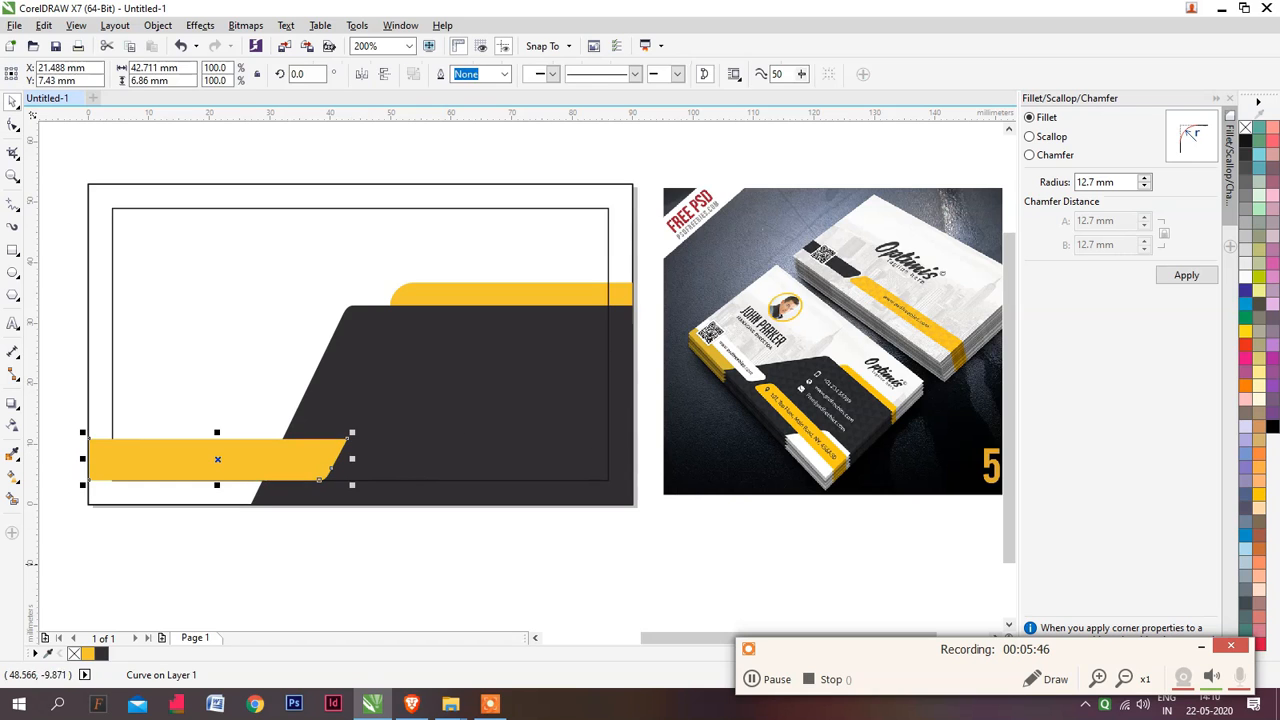
{"action": "left_click", "coordinate": [380, 560]}
Add a node on each side of the lower yellow bar's pointed upper corner and delete the corner node between them
{"action": "scroll", "coordinate": [289, 448], "scroll_direction": "up", "scroll_amount": 1}
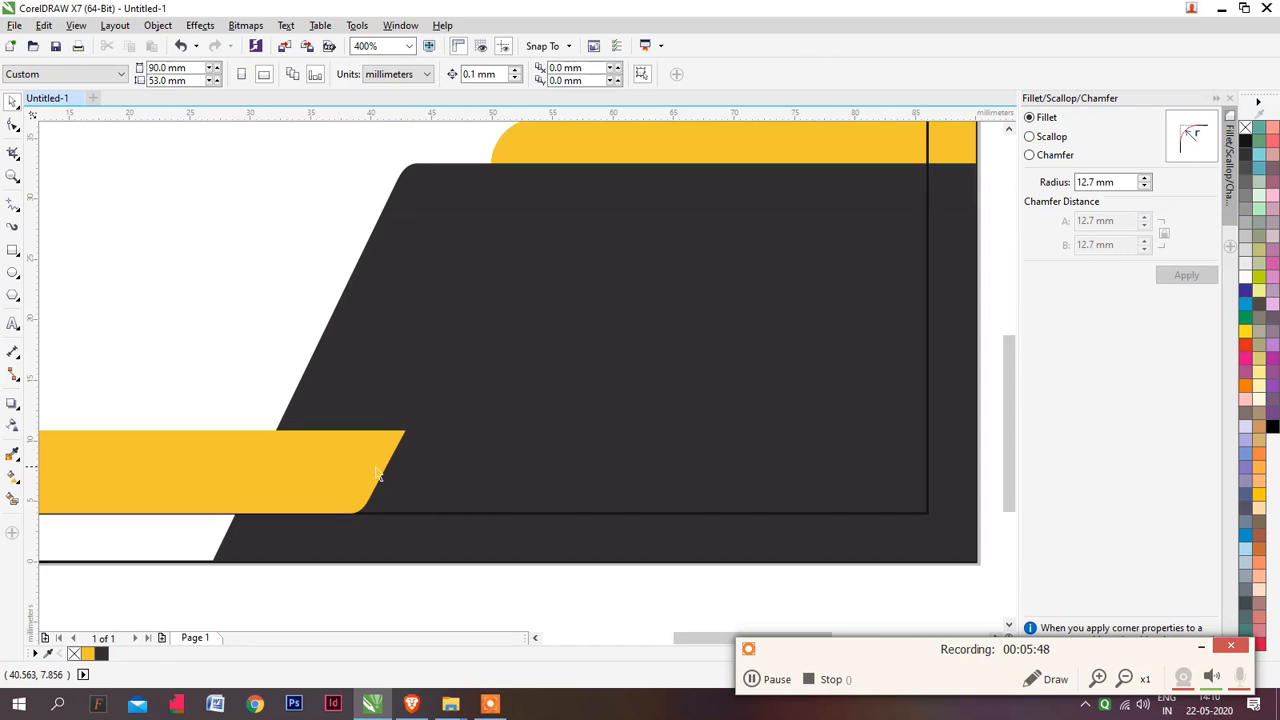
{"action": "left_click", "coordinate": [385, 435]}
{"action": "scroll", "coordinate": [354, 462], "scroll_direction": "up", "scroll_amount": 1}
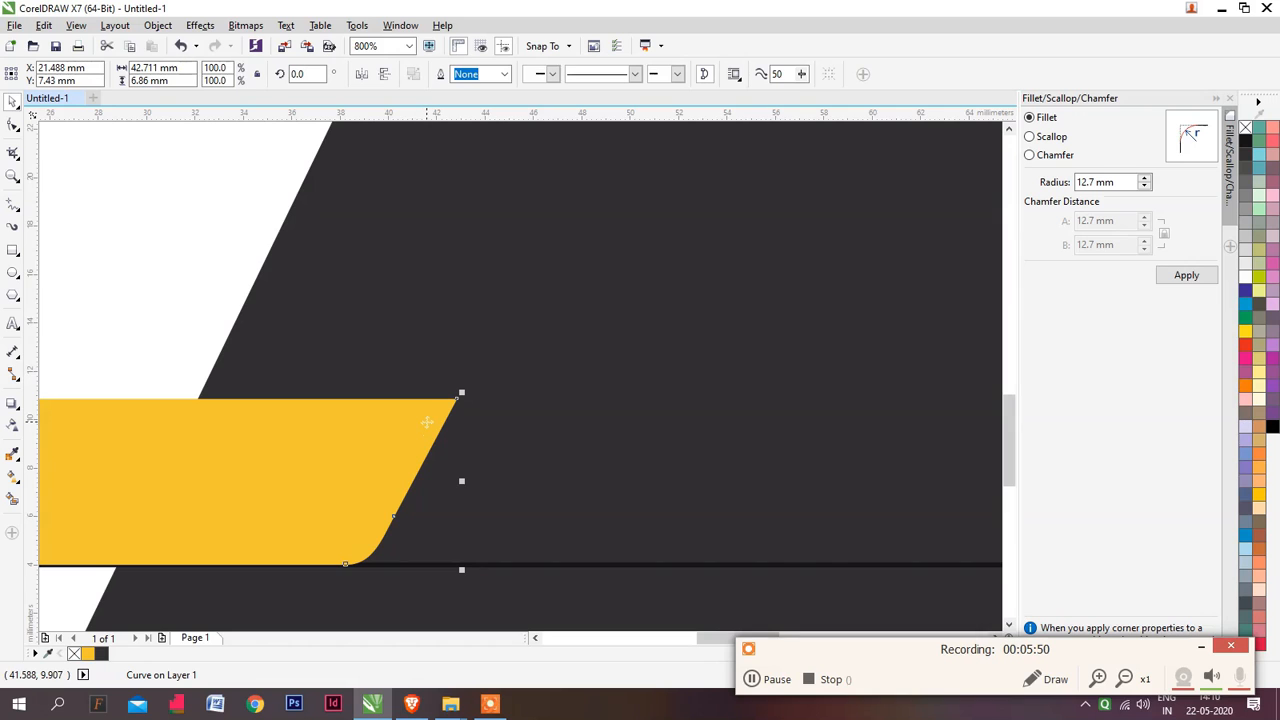
{"action": "scroll", "coordinate": [429, 419], "scroll_direction": "up", "scroll_amount": 1}
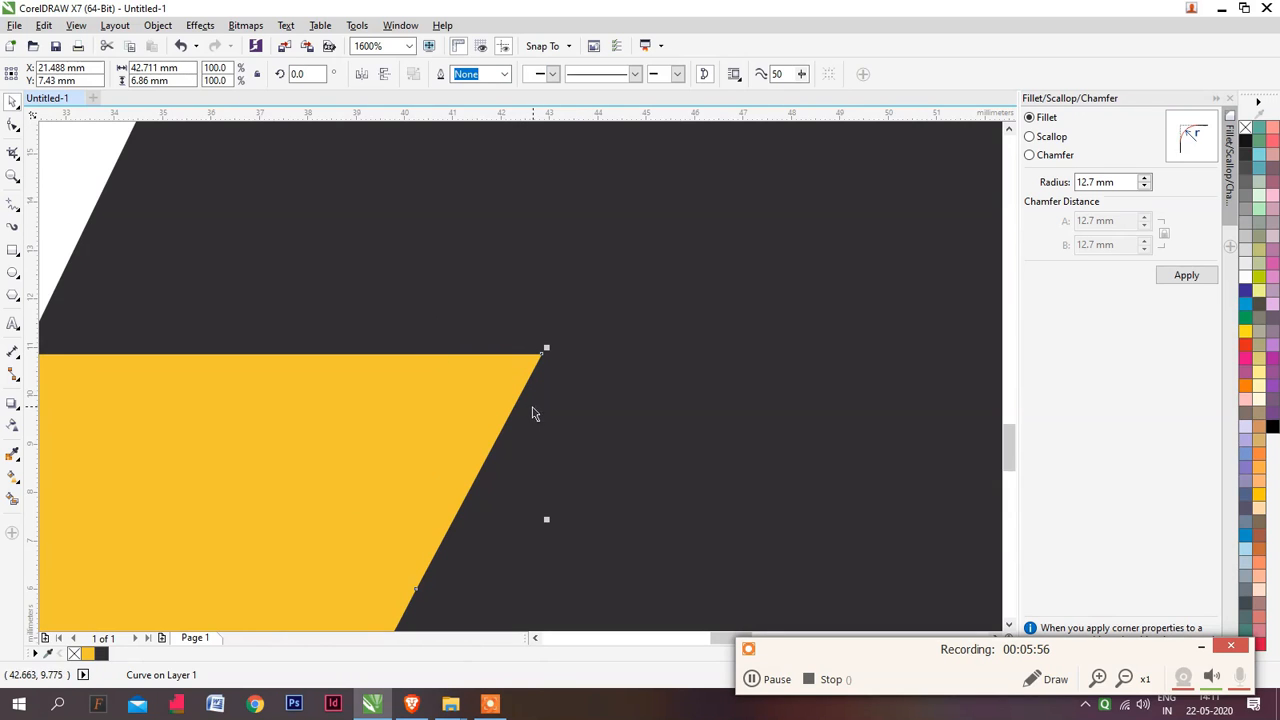
{"action": "key", "text": "F10"}
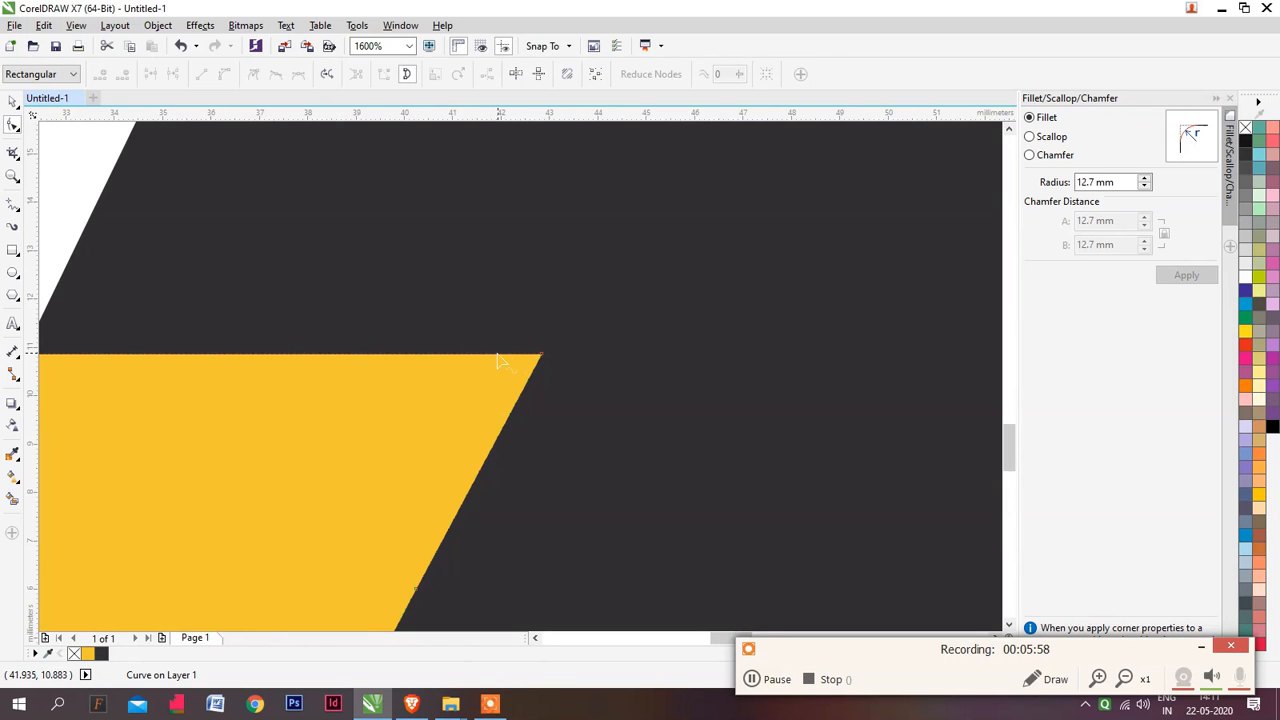
{"action": "left_click", "coordinate": [479, 358]}
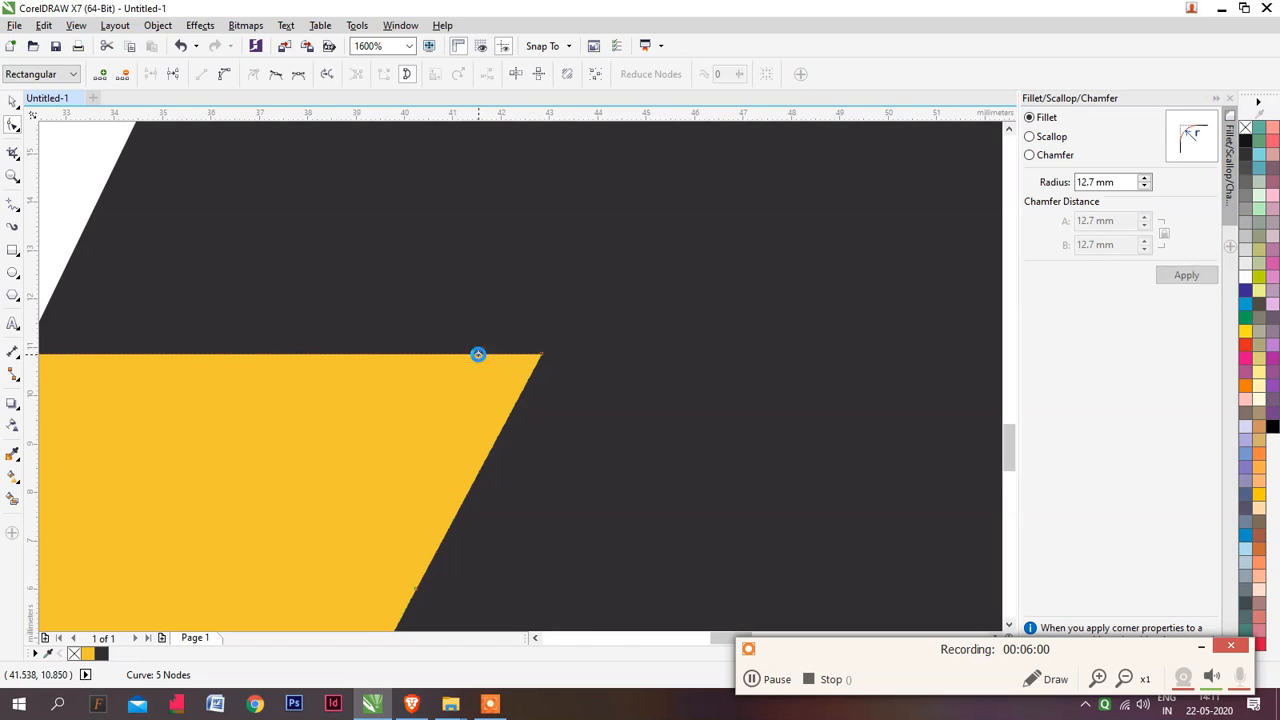
{"action": "double_click", "coordinate": [512, 409]}
{"action": "double_click", "coordinate": [542, 356]}
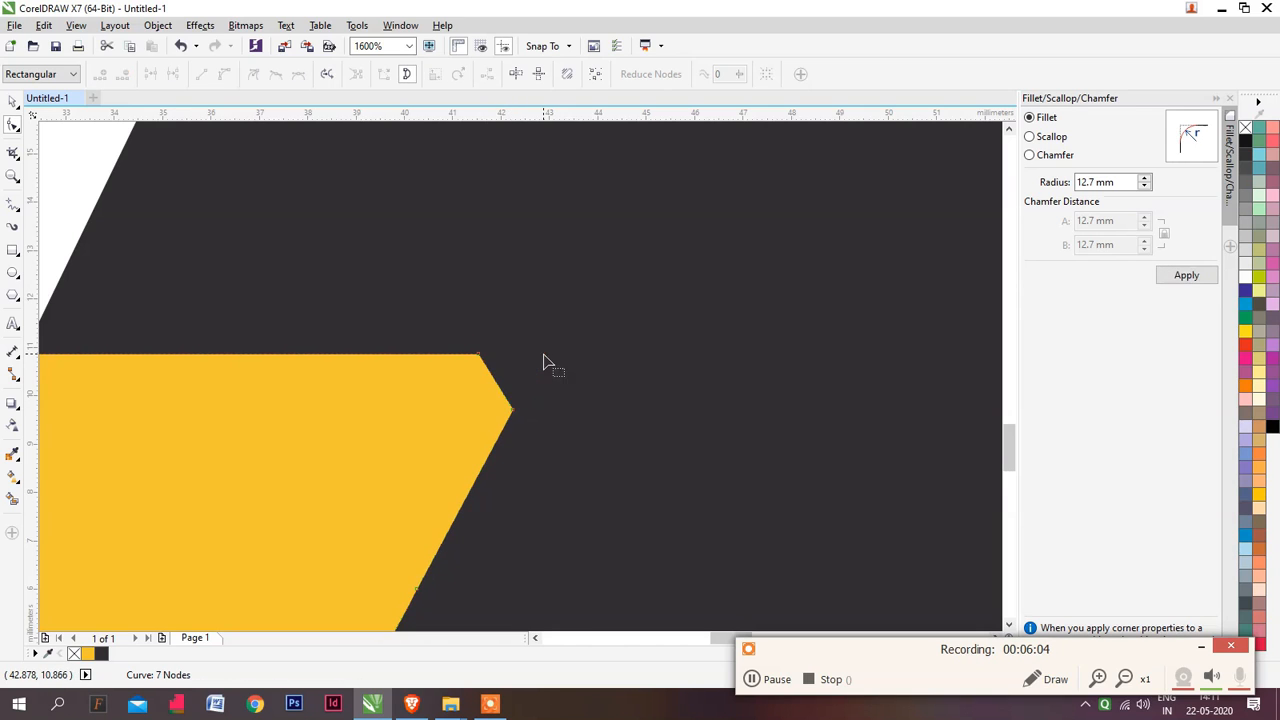
Convert the short cut edge at the bar's upper corner to a curve and bend it outward into a rounded corner
{"action": "left_click", "coordinate": [495, 384]}
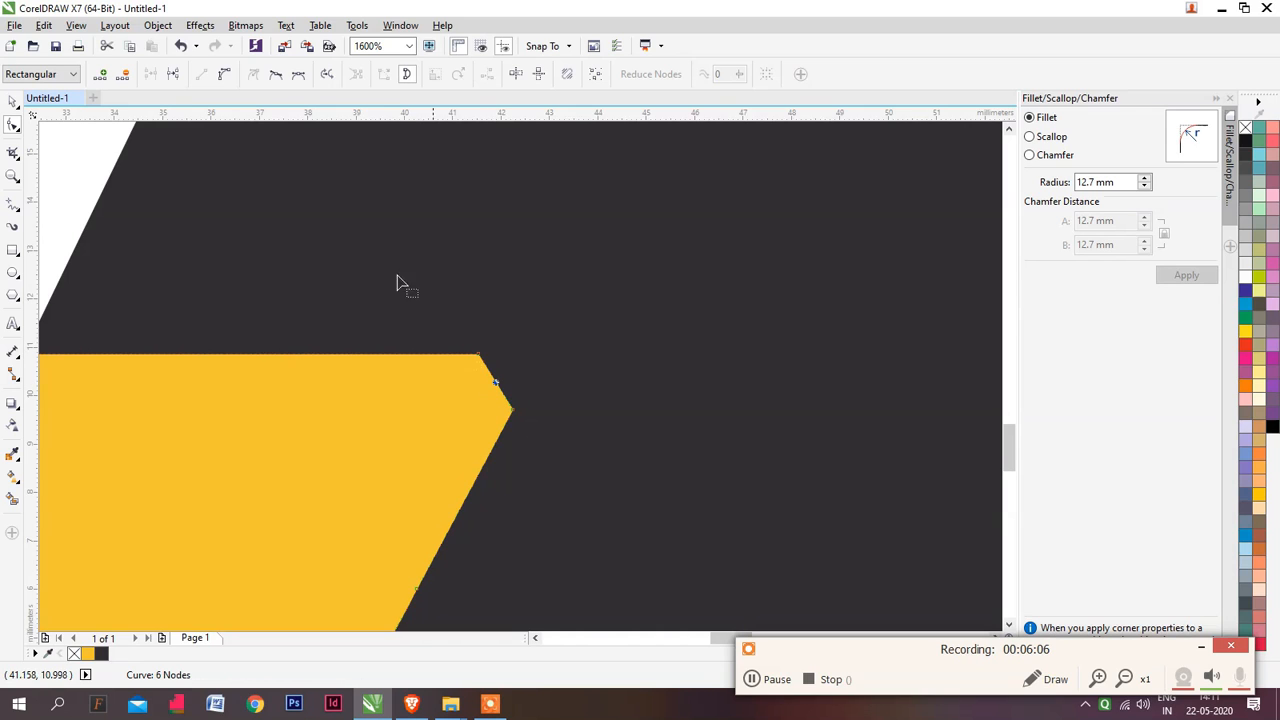
{"action": "left_click", "coordinate": [224, 75]}
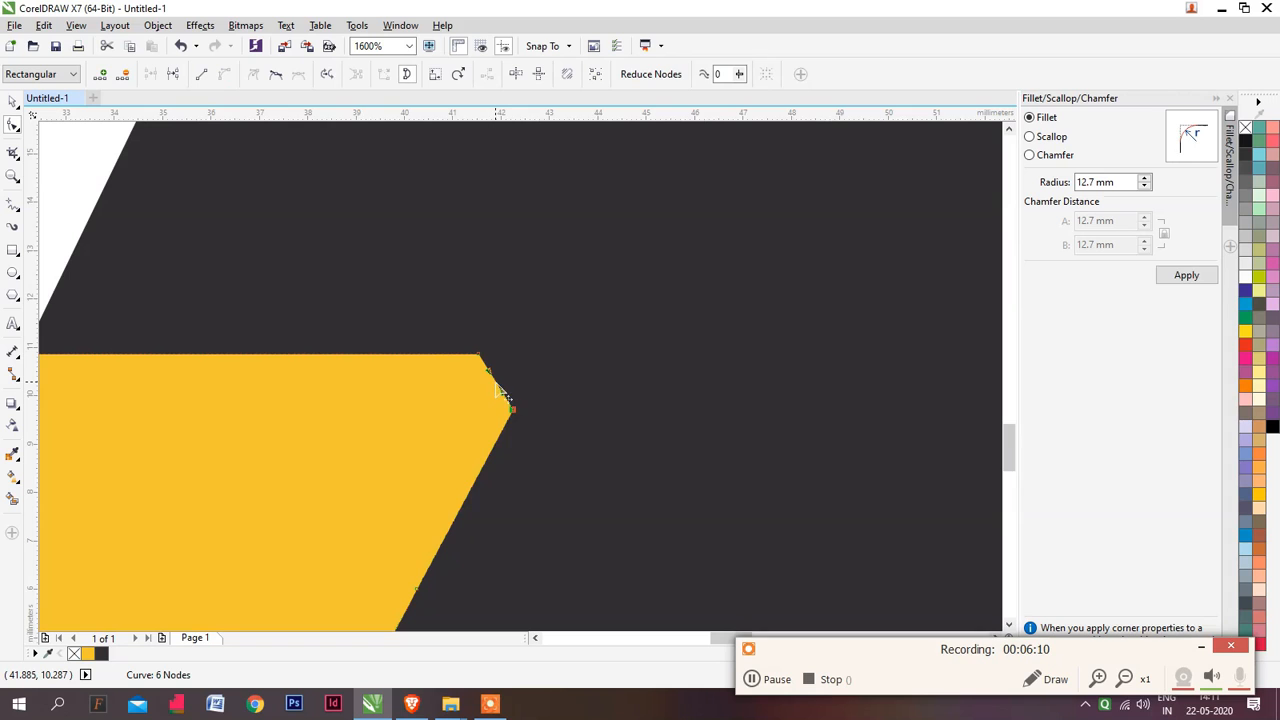
{"action": "left_click_drag", "start_coordinate": [496, 384], "coordinate": [505, 351]}
{"action": "left_click", "coordinate": [514, 408]}
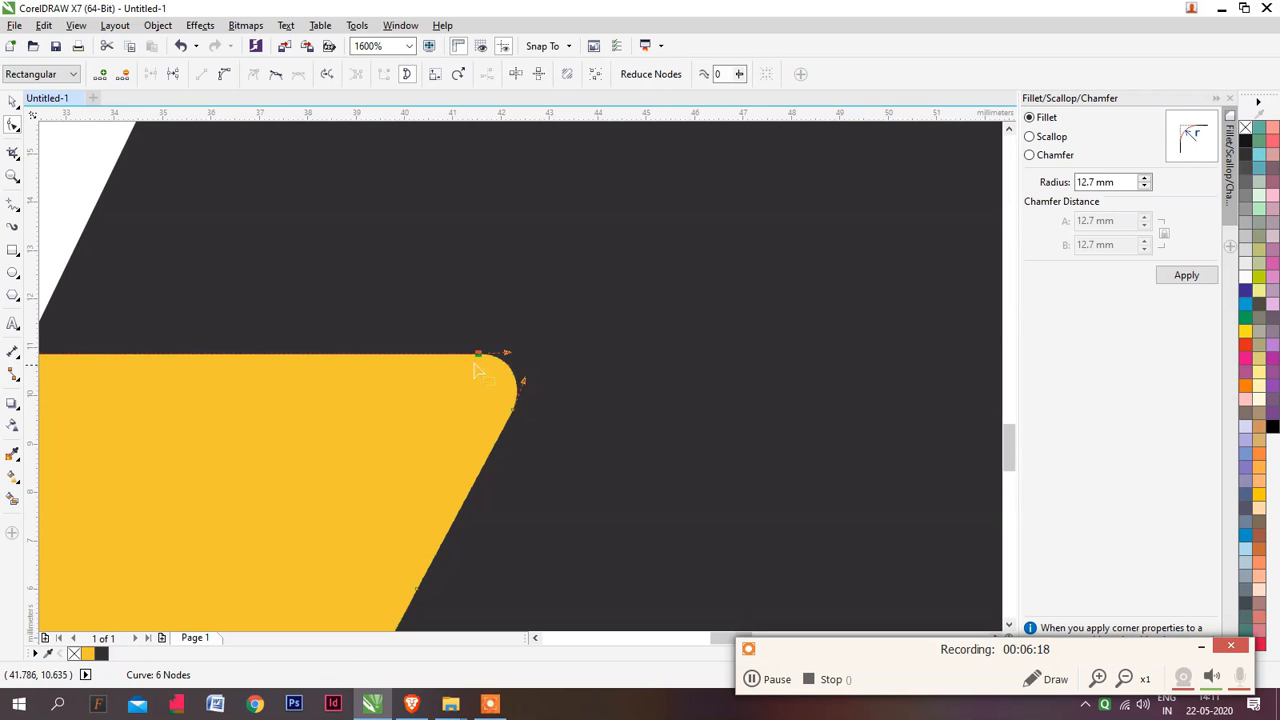
{"action": "scroll", "coordinate": [459, 315], "scroll_direction": "down", "scroll_amount": 2}
{"action": "key", "text": "space"}
{"action": "left_click", "coordinate": [580, 477]}
{"action": "scroll", "coordinate": [549, 420], "scroll_direction": "down", "scroll_amount": 4}
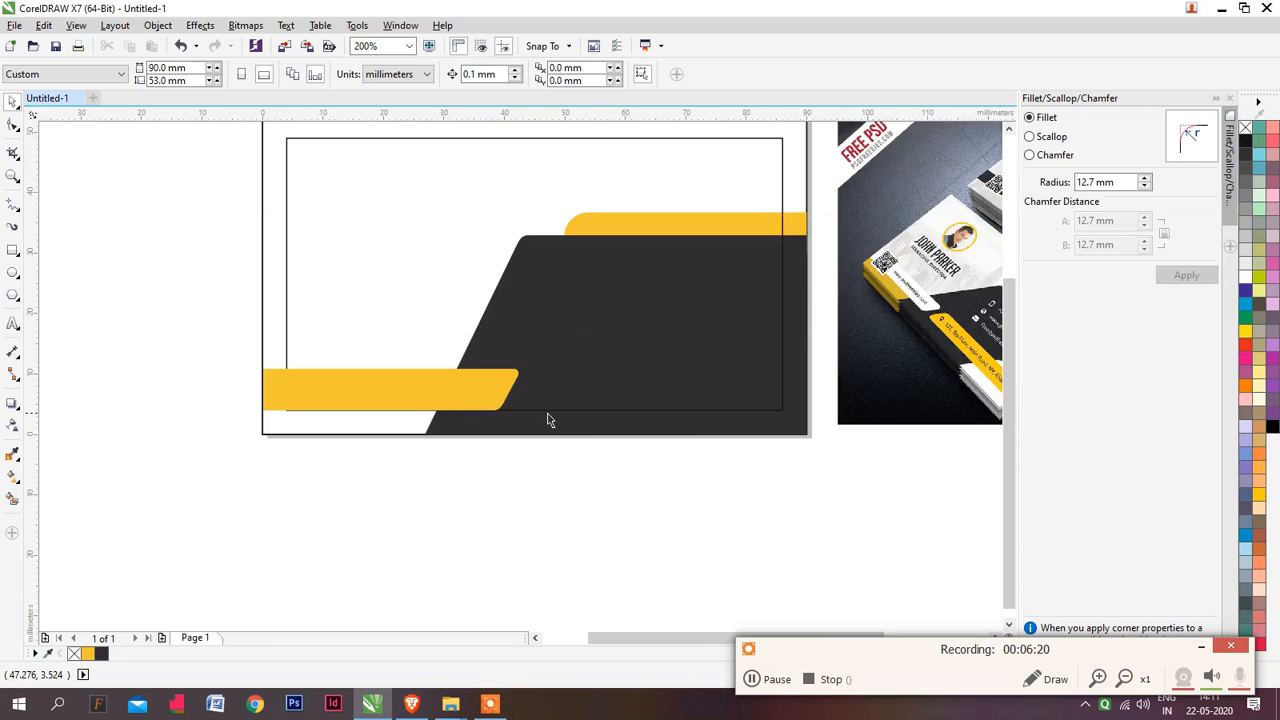
Fill the lower yellow bar with white
{"action": "scroll", "coordinate": [415, 444], "scroll_direction": "up", "scroll_amount": 1}
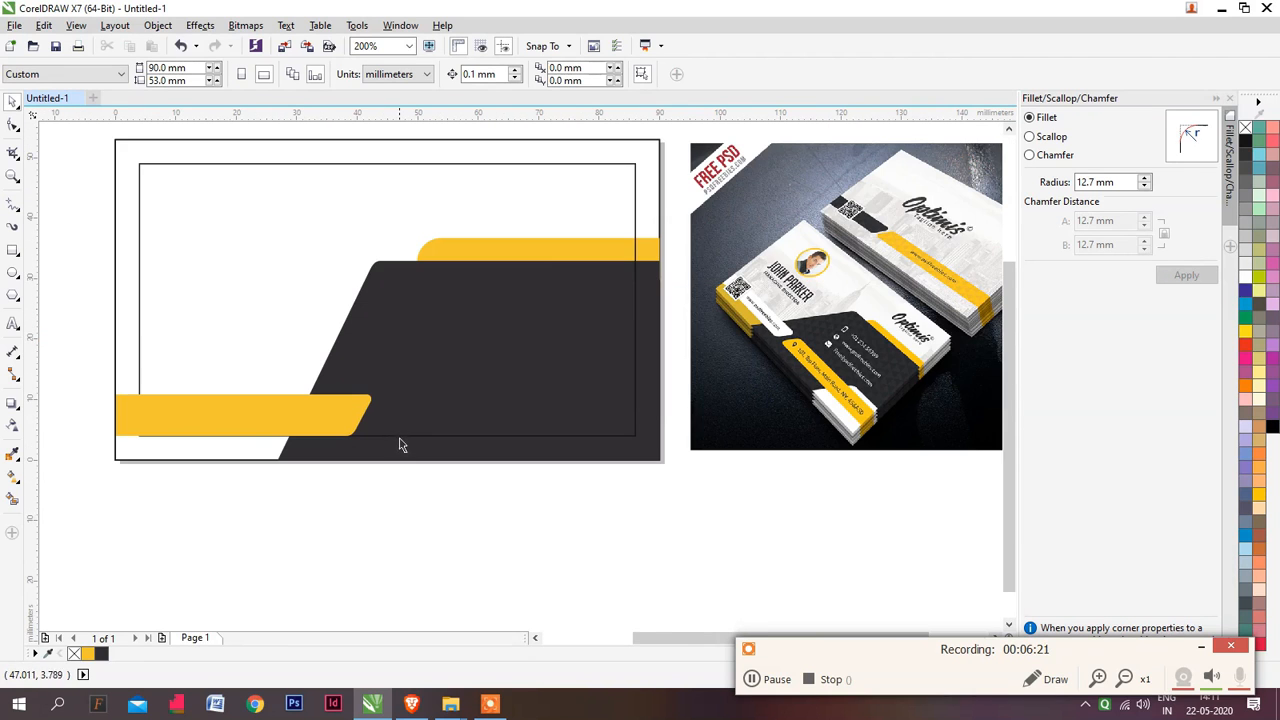
{"action": "left_click", "coordinate": [308, 424]}
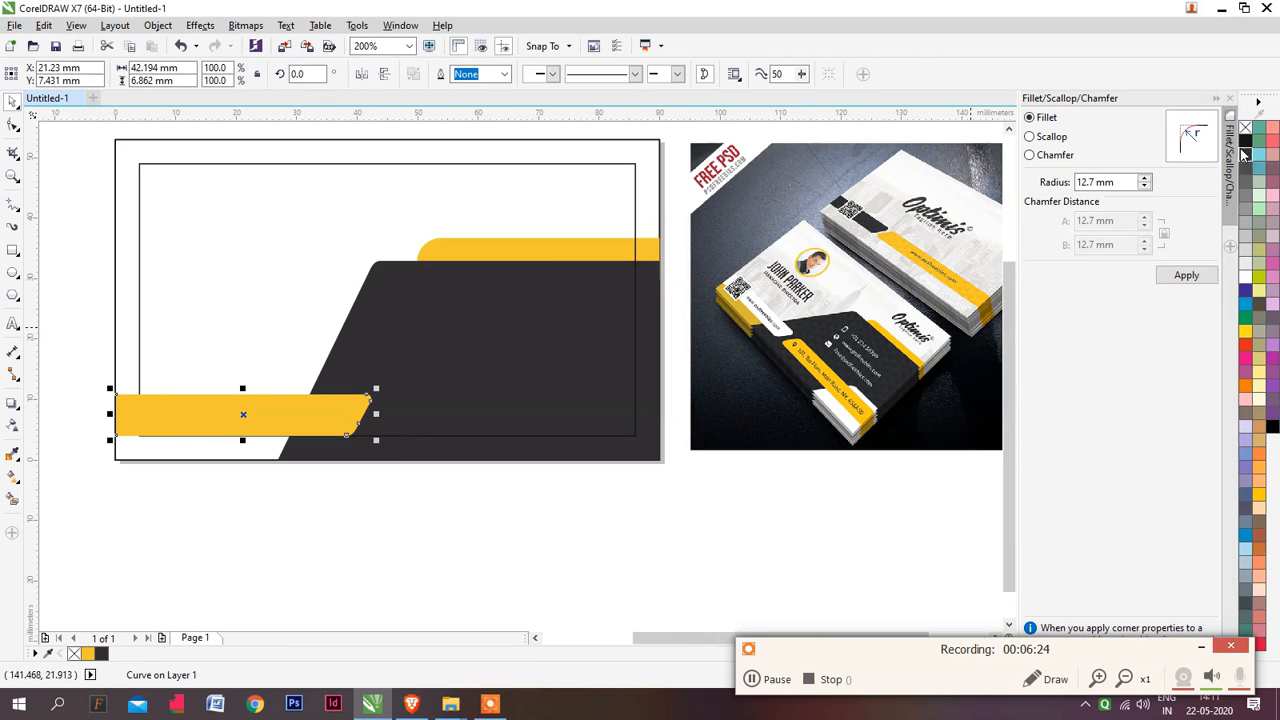
{"action": "left_click", "coordinate": [1245, 278]}
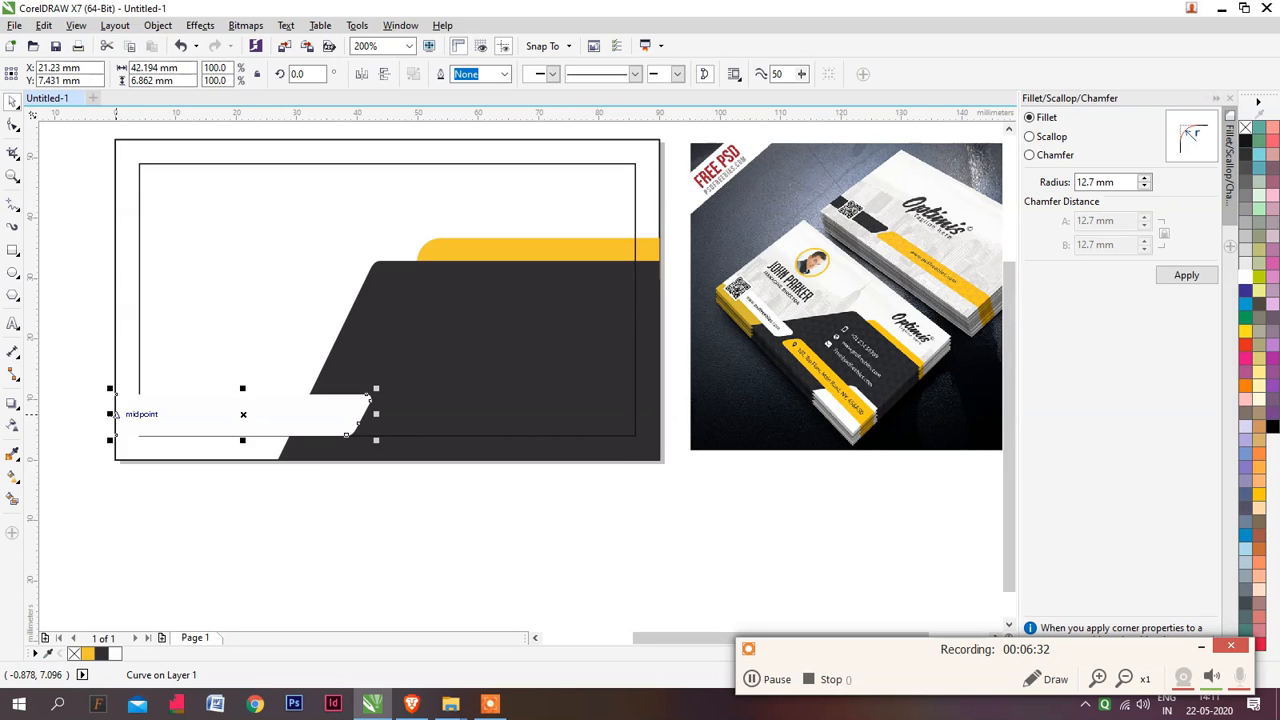
Create a horizontally mirrored copy of the white bar beside its slanted end, flip it vertically, and fill it yellow
{"action": "left_click_drag", "start_coordinate": [110, 413], "coordinate": [406, 423]}
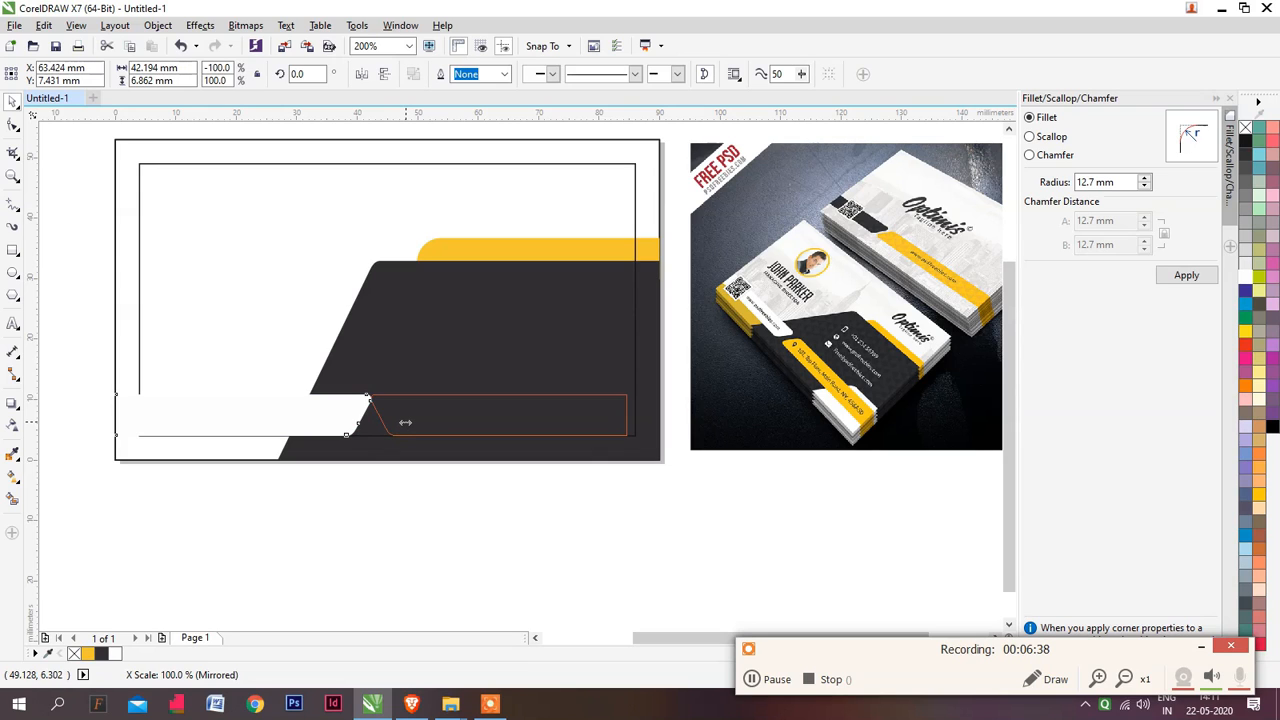
{"action": "left_click_drag", "start_coordinate": [406, 428], "coordinate": [407, 428]}
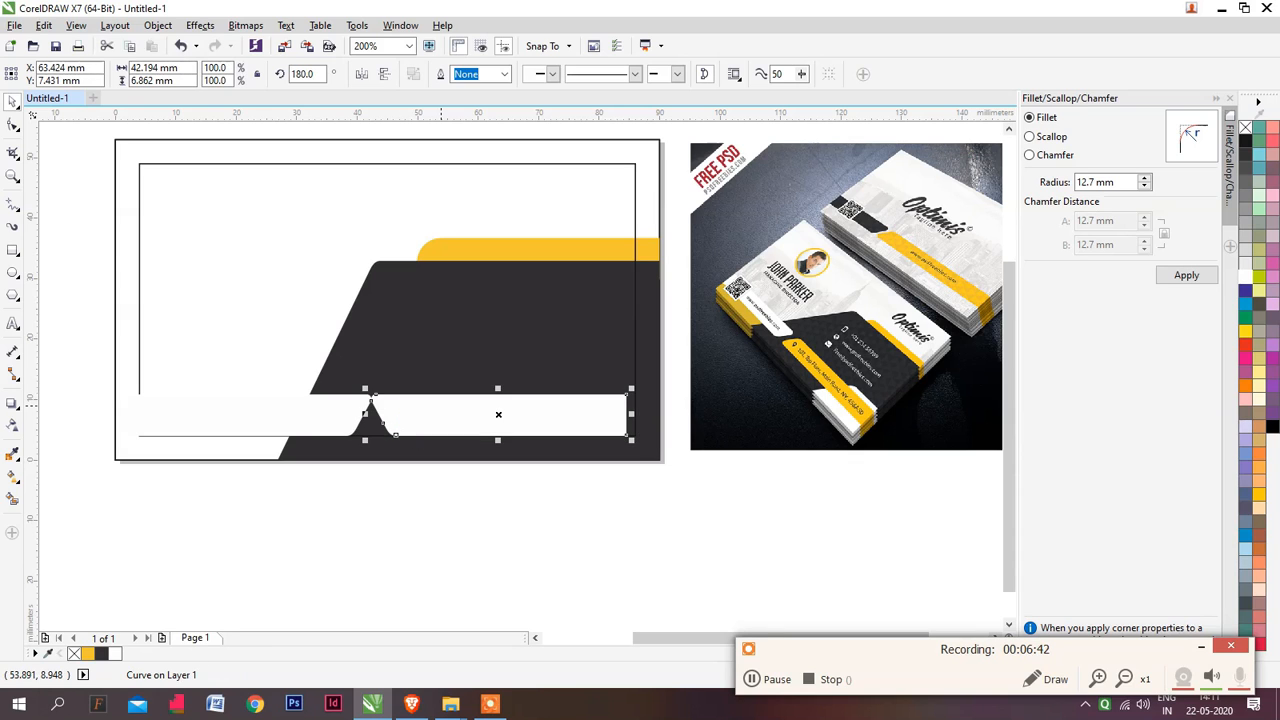
{"action": "left_click", "coordinate": [390, 78]}
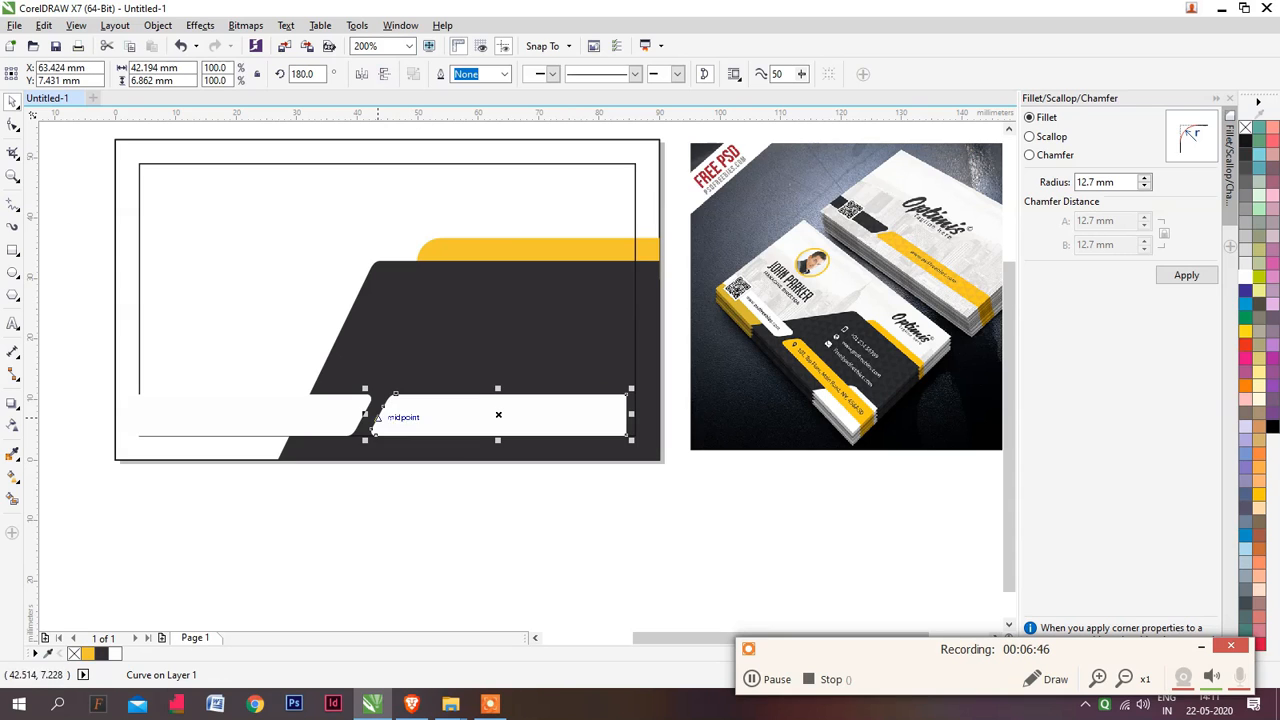
{"action": "left_click", "coordinate": [577, 243]}
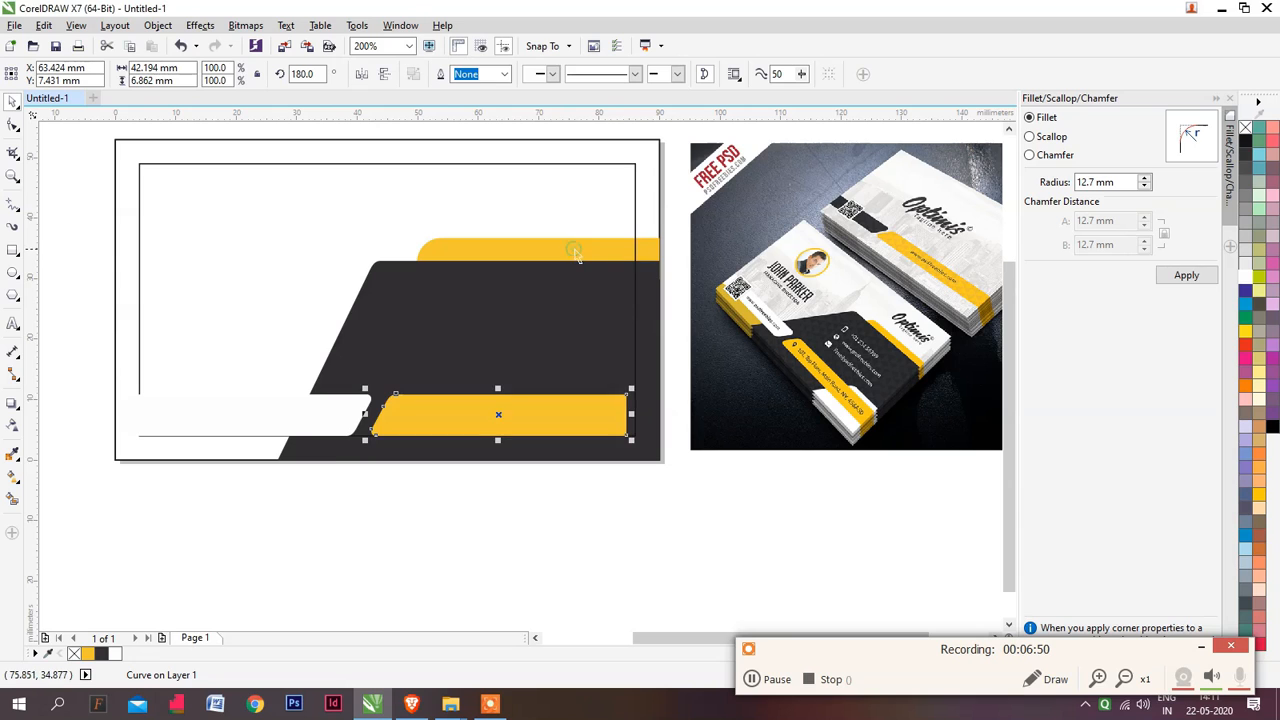
{"action": "left_click", "coordinate": [529, 506]}
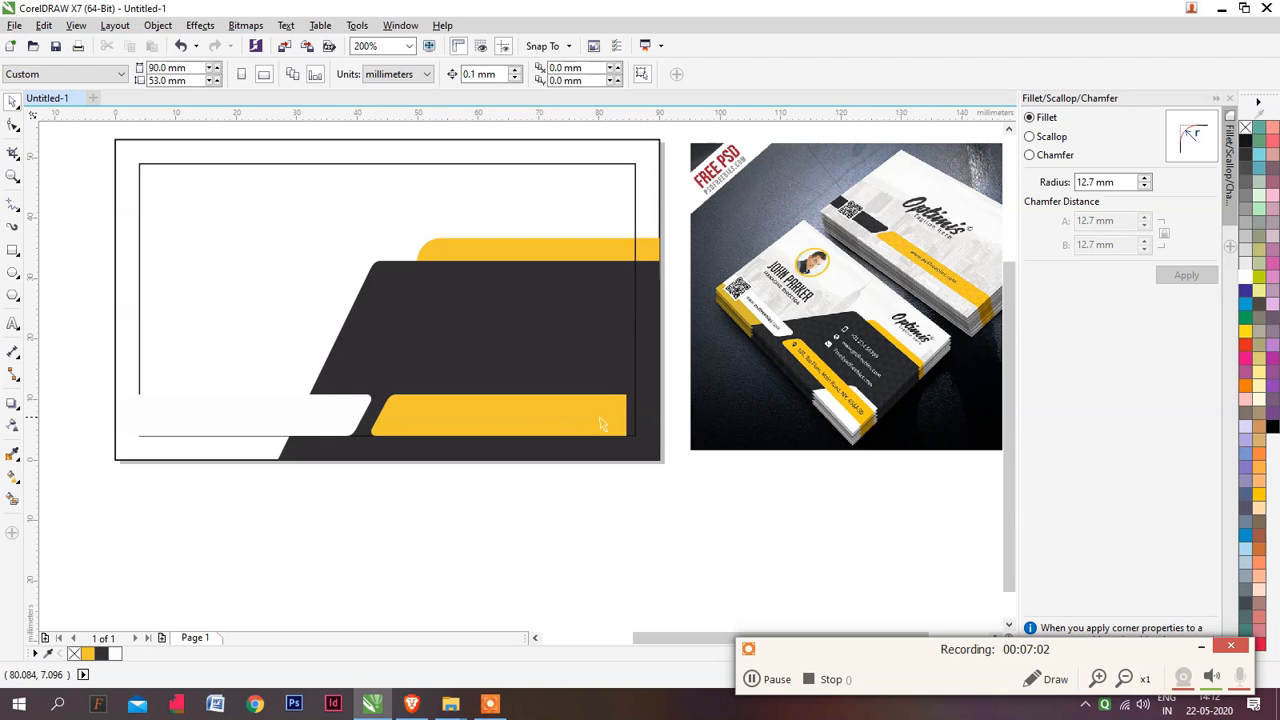
Create a copy of the dark grey shape scaled to about 38.8% at the card's lower corner beside the yellow bar's square end
{"action": "left_click", "coordinate": [397, 311]}
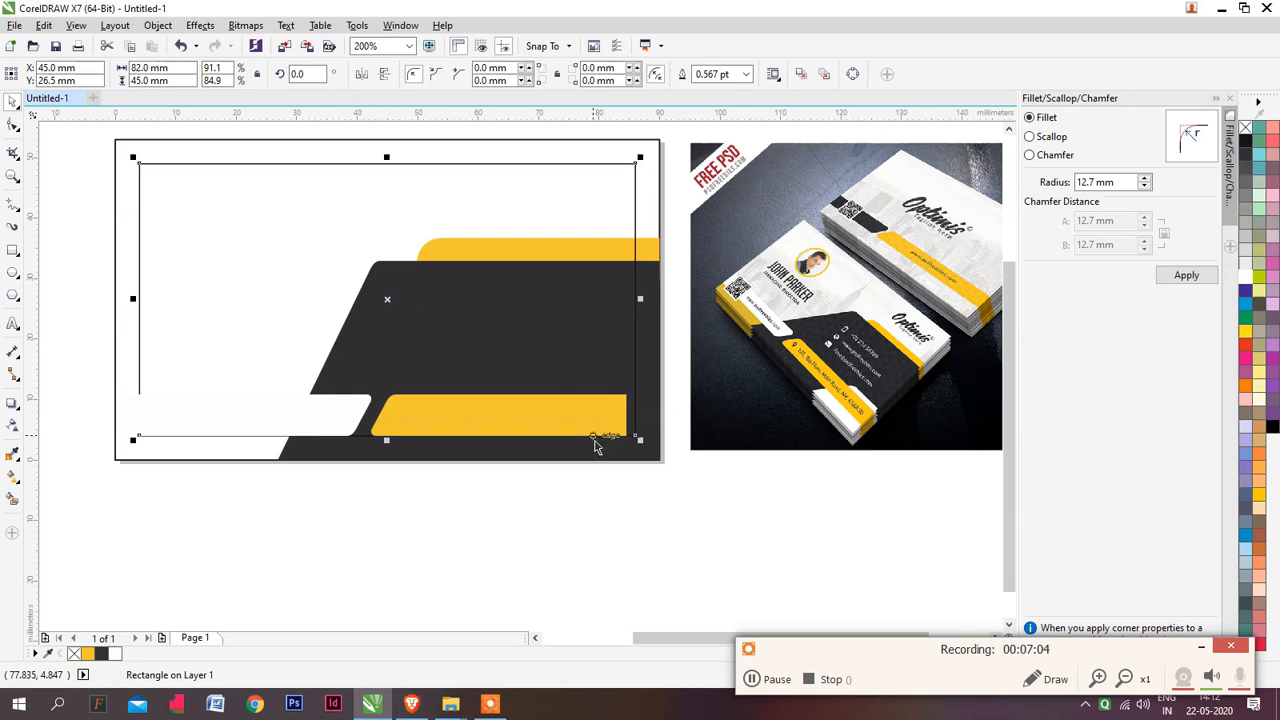
{"action": "left_click", "coordinate": [619, 457]}
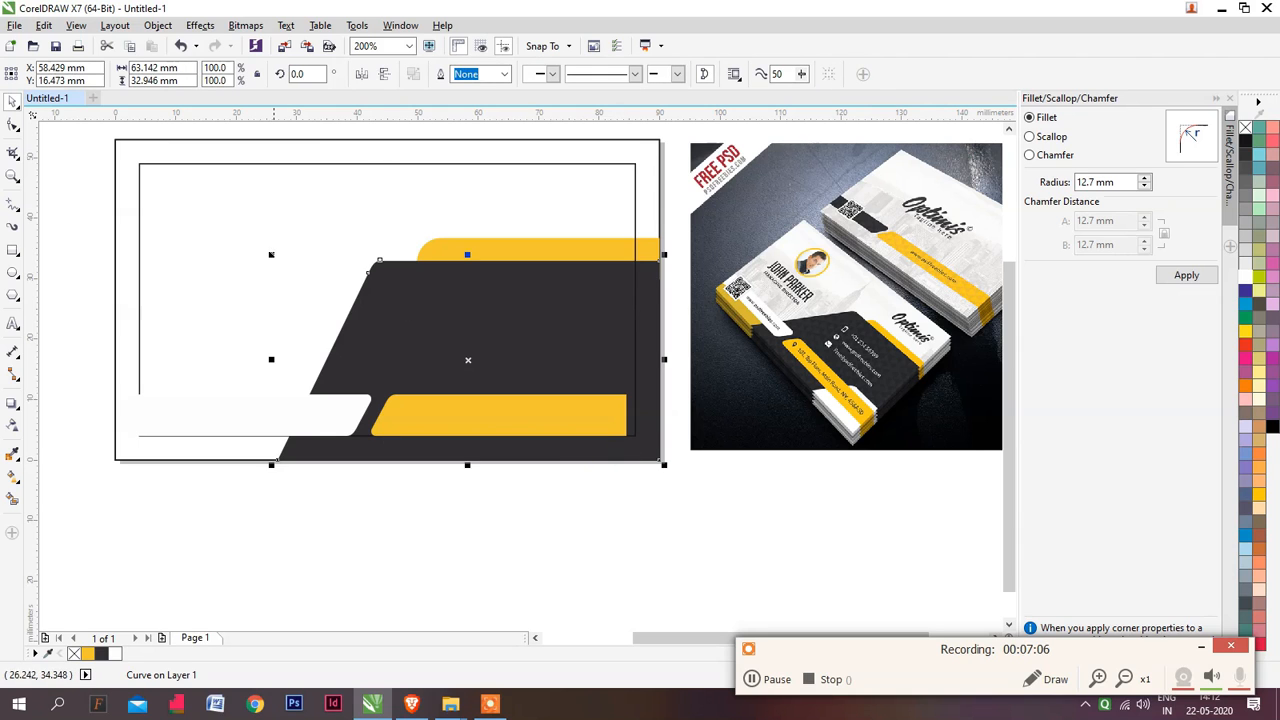
{"action": "left_click_drag", "start_coordinate": [271, 254], "coordinate": [453, 376]}
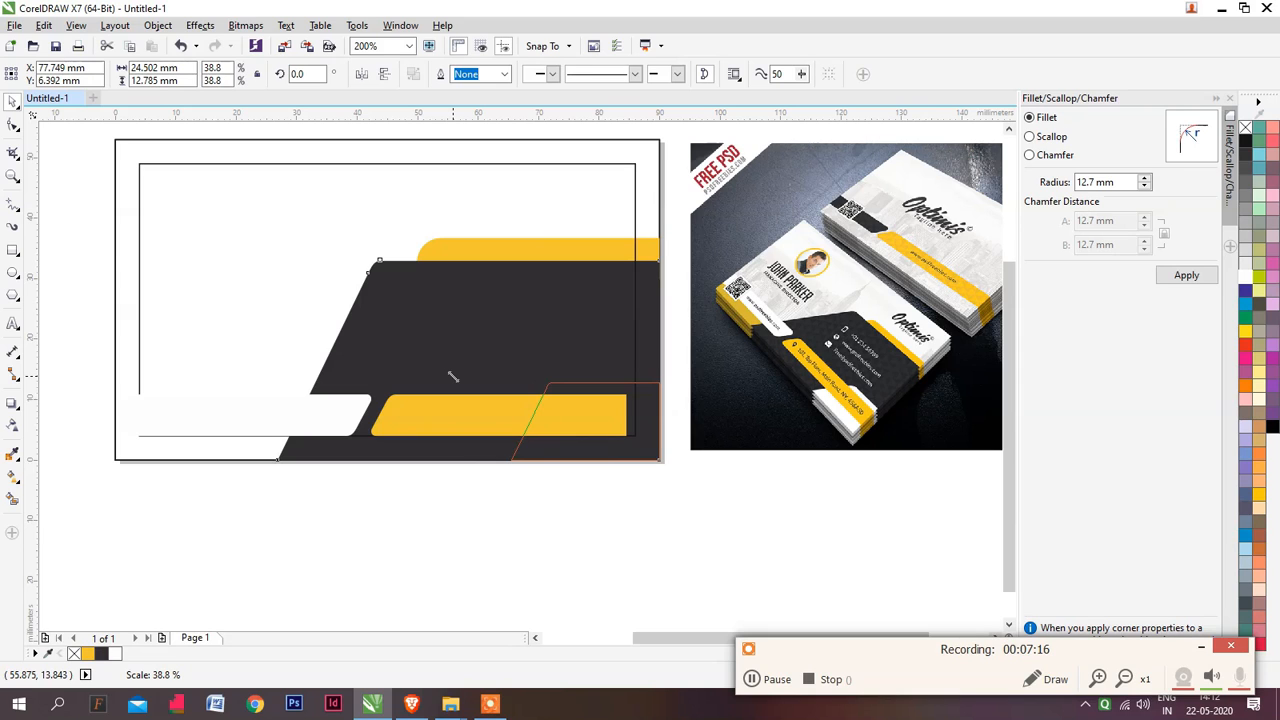
{"action": "left_click_drag", "start_coordinate": [453, 376], "coordinate": [453, 376]}
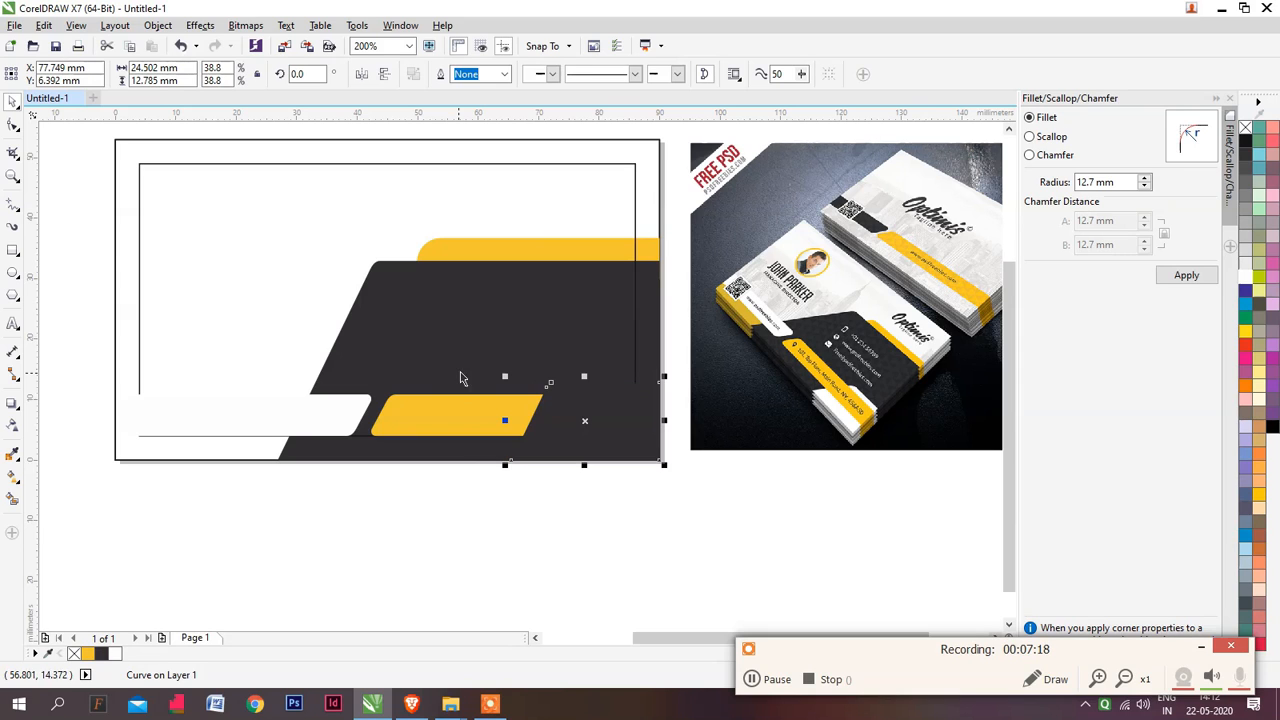
Fill the small copy of the slanted shape with white and place it behind the yellow bar
{"action": "left_click", "coordinate": [1245, 291]}
{"action": "left_click", "coordinate": [1245, 278]}
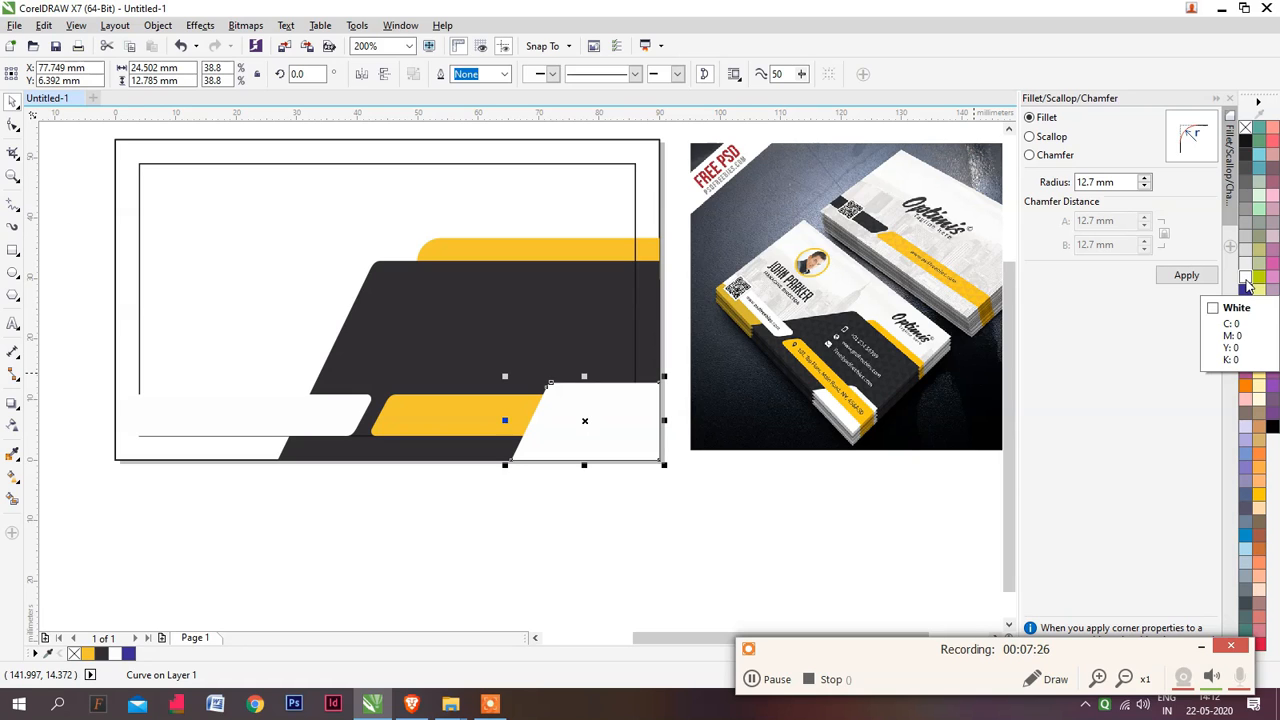
{"action": "key", "text": "ctrl+Page_Down"}
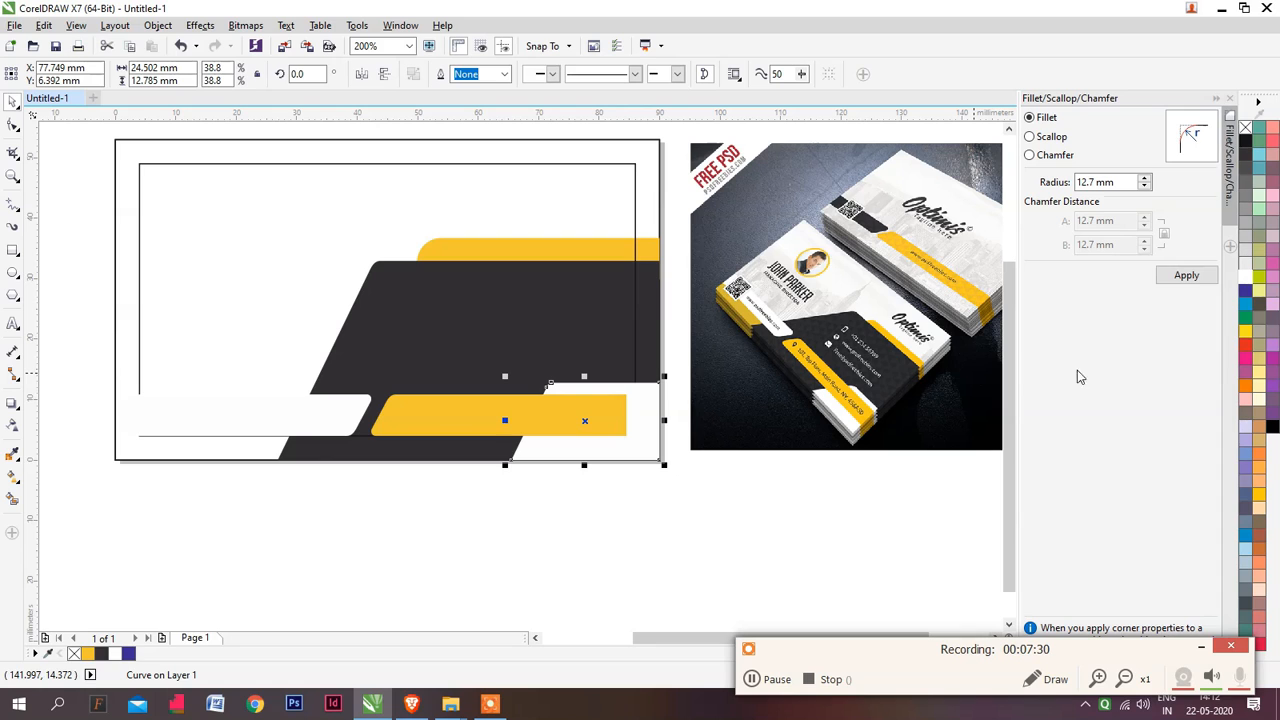
{"action": "left_click", "coordinate": [534, 537]}
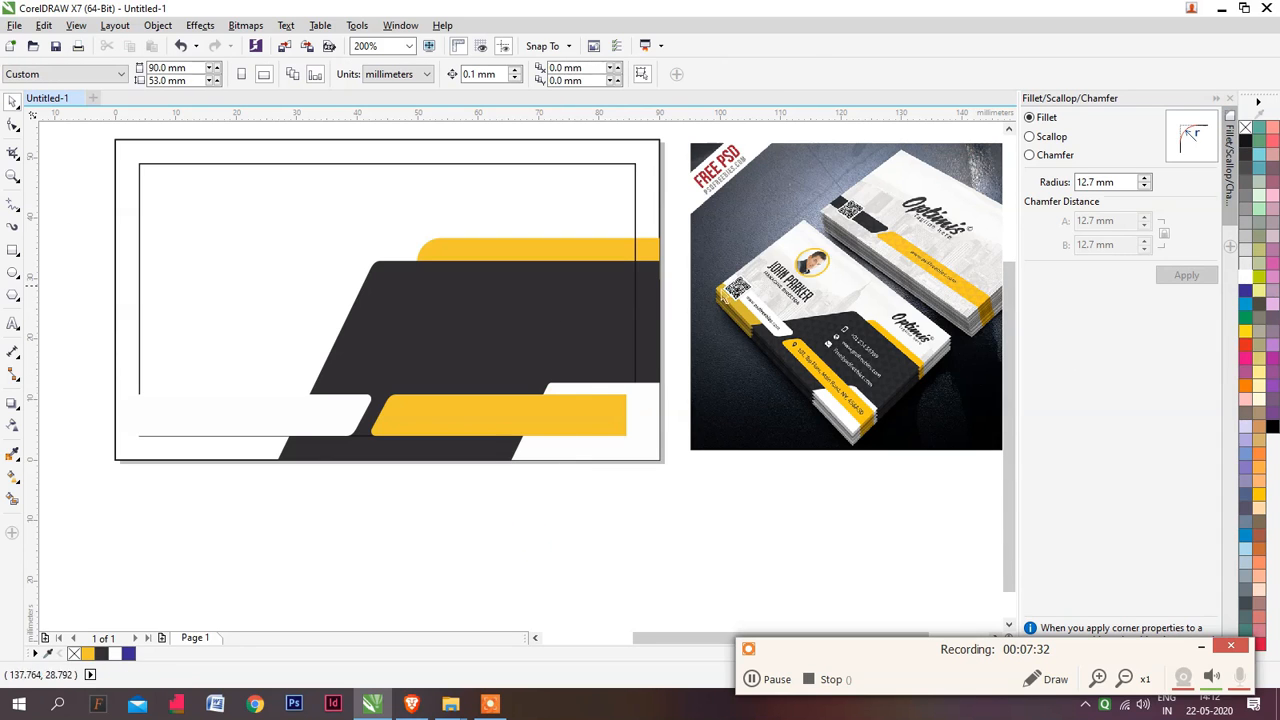
Draw a circle about 10 mm in diameter in the white area near the card's upper corner
{"action": "left_click", "coordinate": [12, 274]}
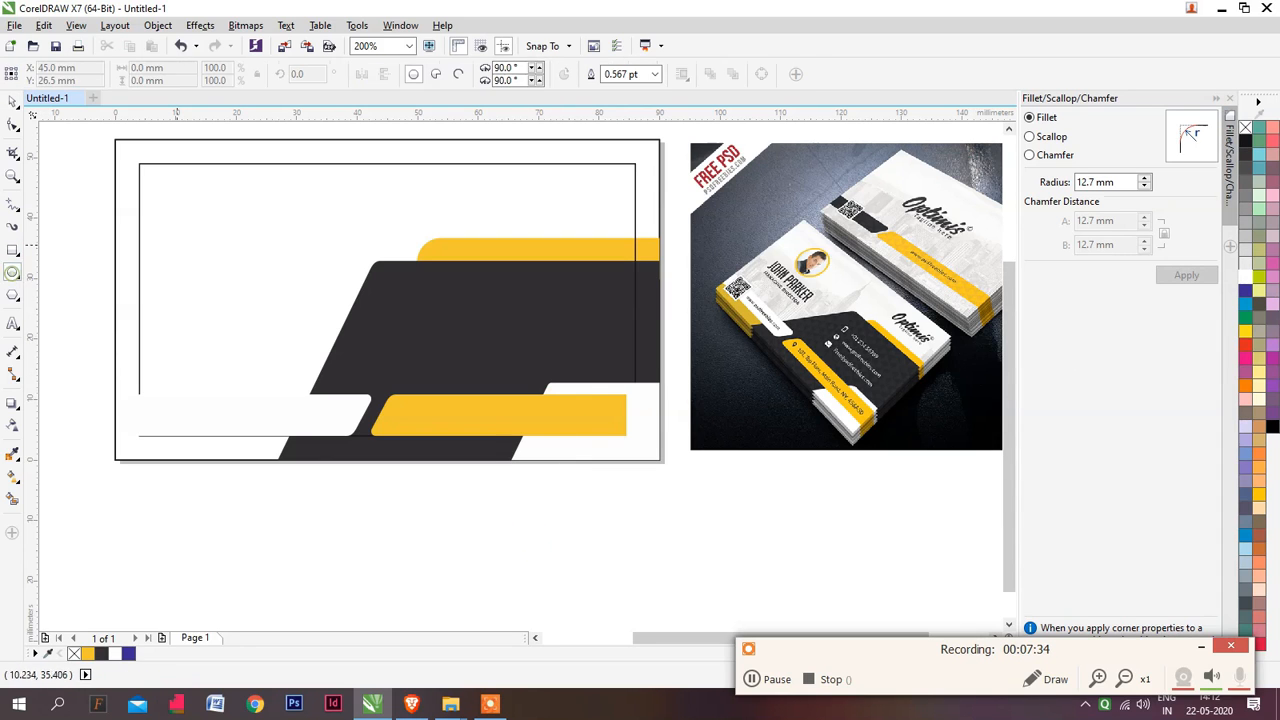
{"action": "left_click_drag", "start_coordinate": [185, 207], "coordinate": [242, 268]}
{"action": "key", "text": "space"}
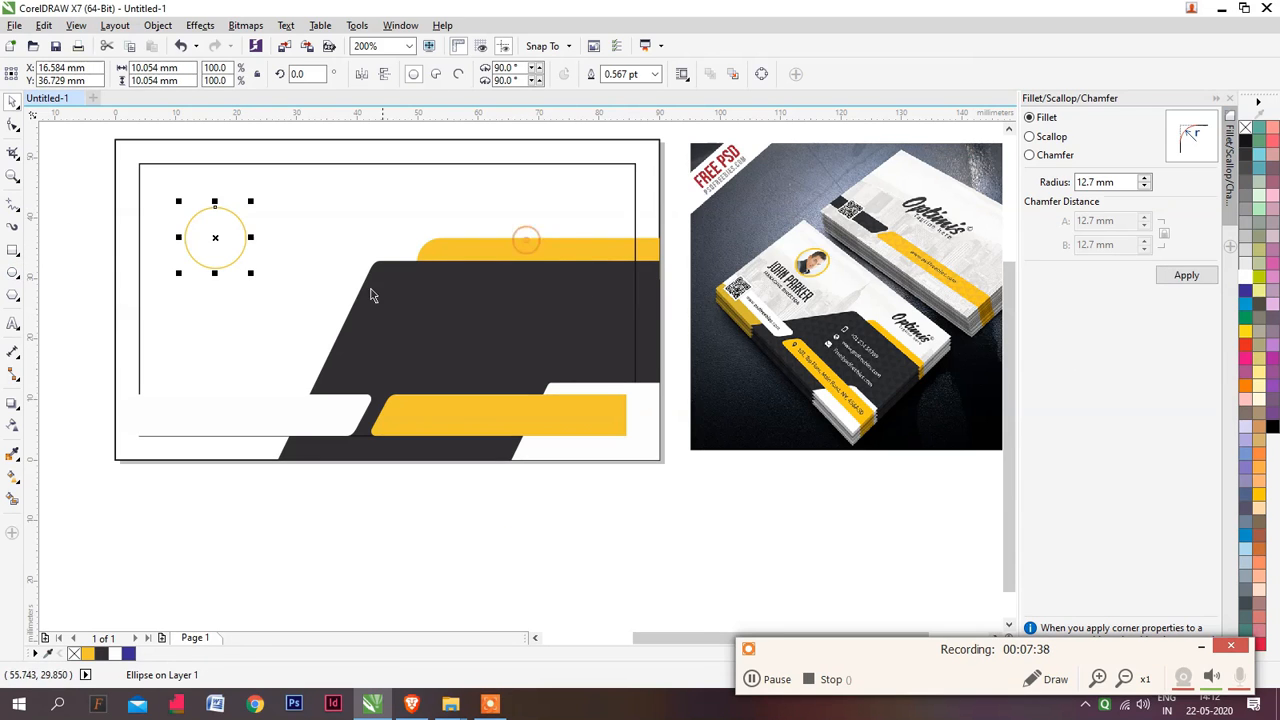
Set the circle's outline width to 1 pt after trying 2 pt and 1.5 pt
{"action": "left_click", "coordinate": [622, 74]}
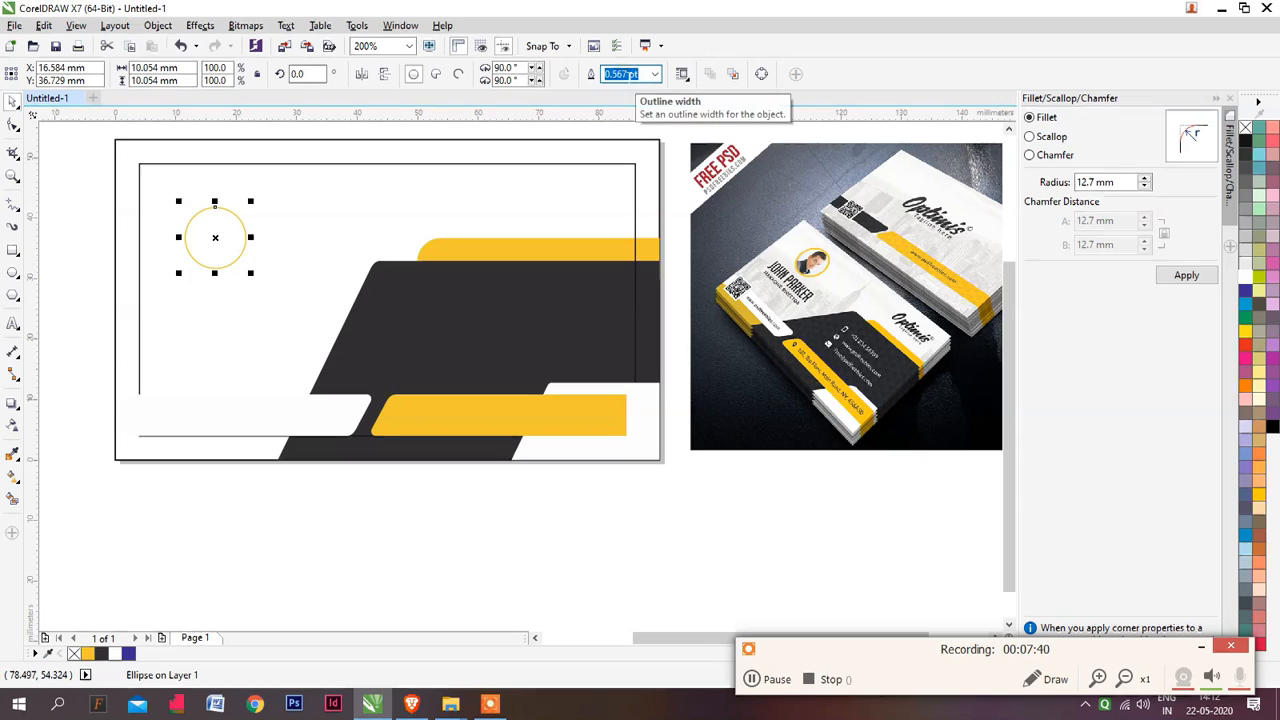
{"action": "type", "text": "2"}
{"action": "key", "text": "Return"}
{"action": "left_click", "coordinate": [620, 74]}
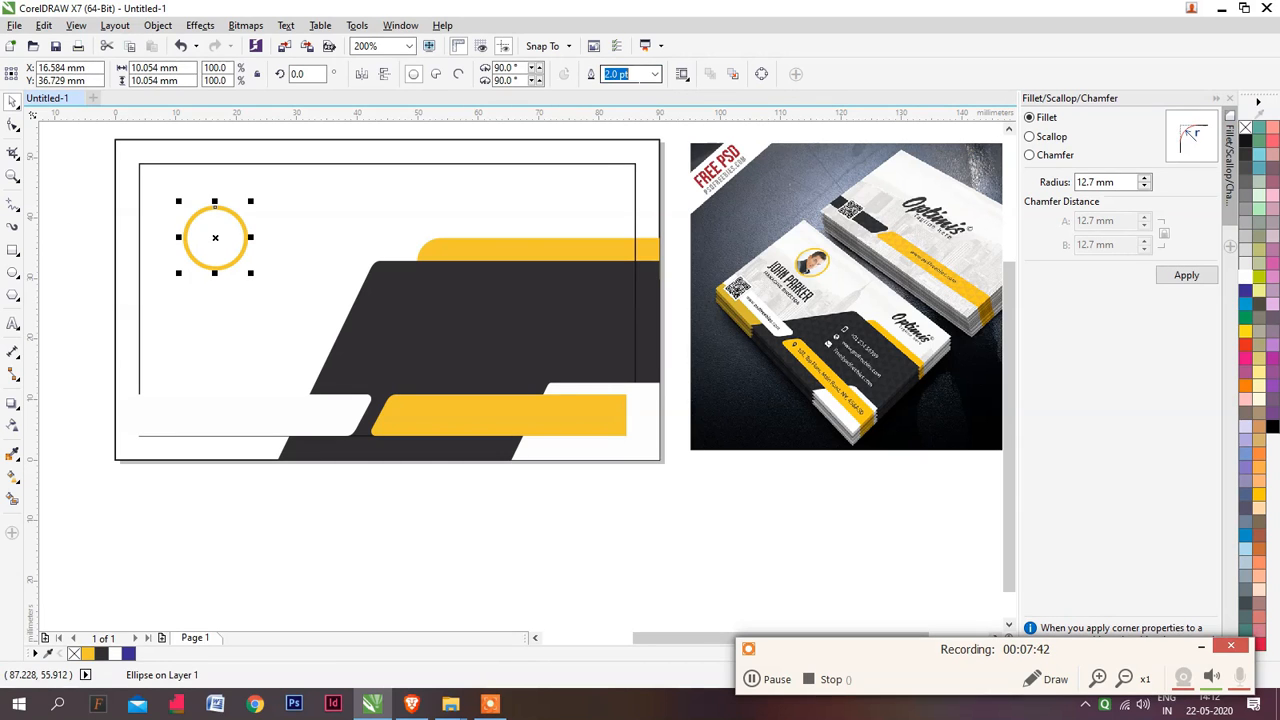
{"action": "type", "text": "1.5"}
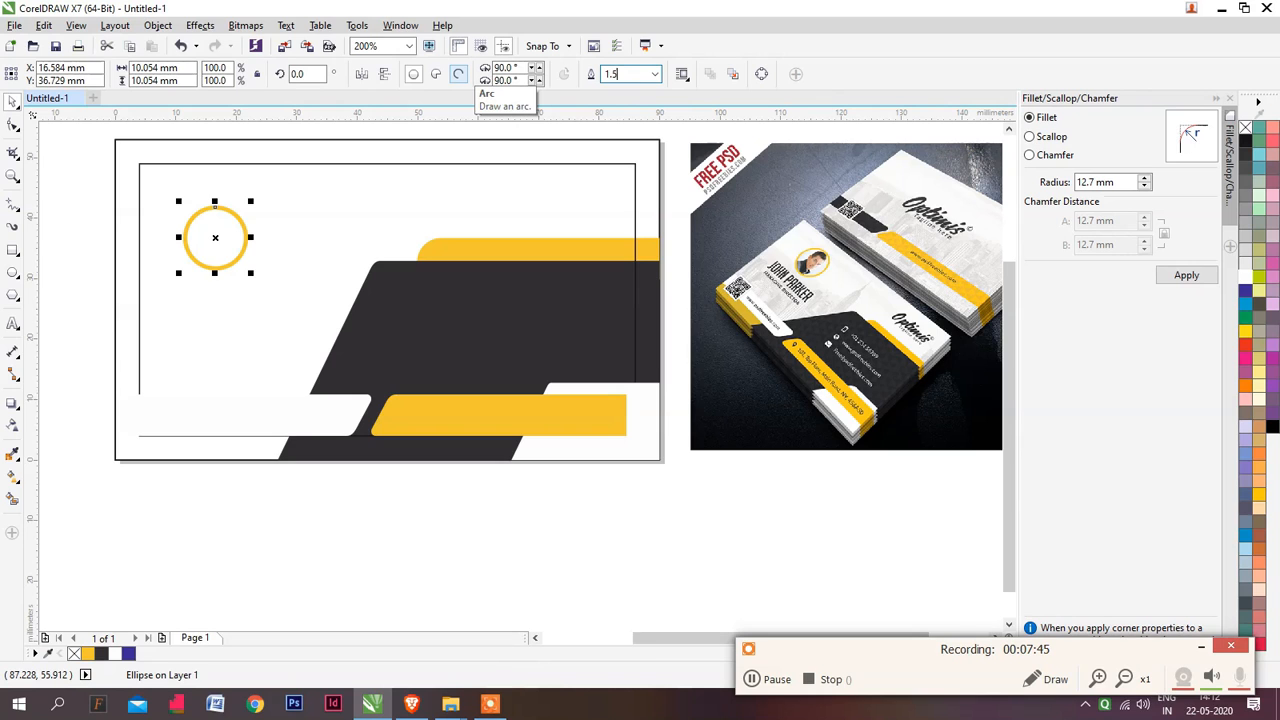
{"action": "key", "text": "Return"}
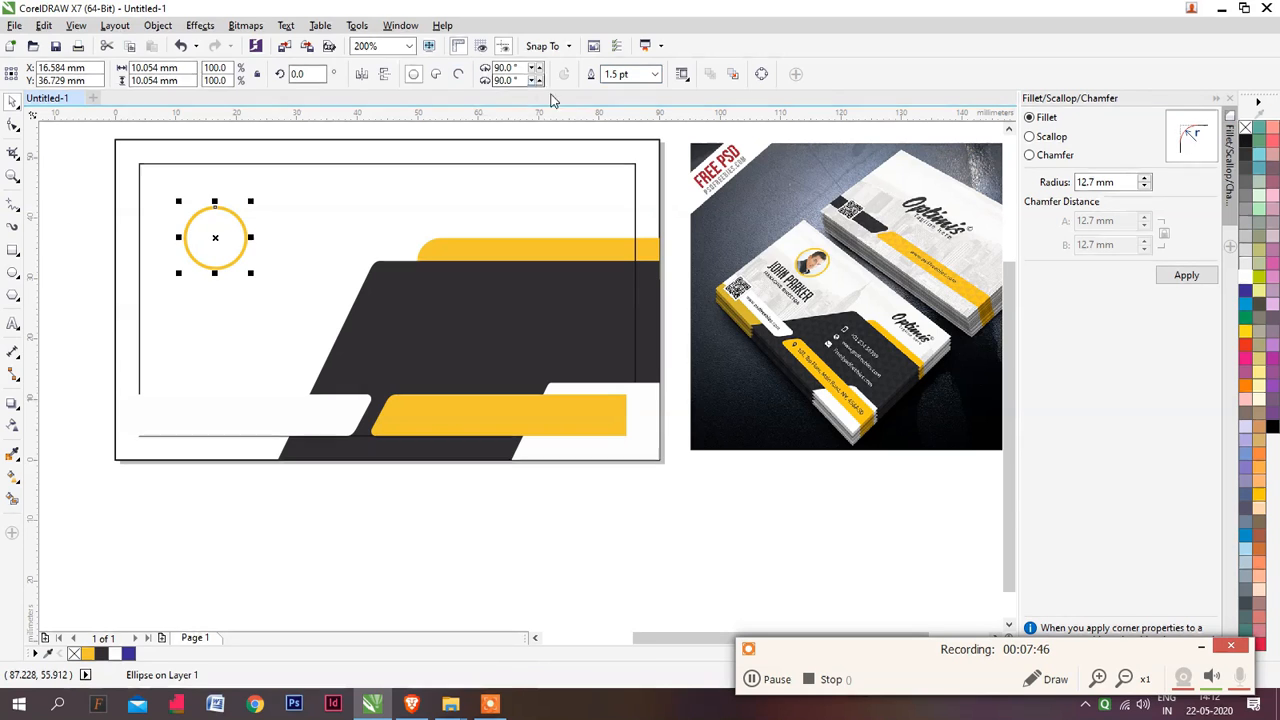
{"action": "type", "text": "1"}
{"action": "key", "text": "Return"}
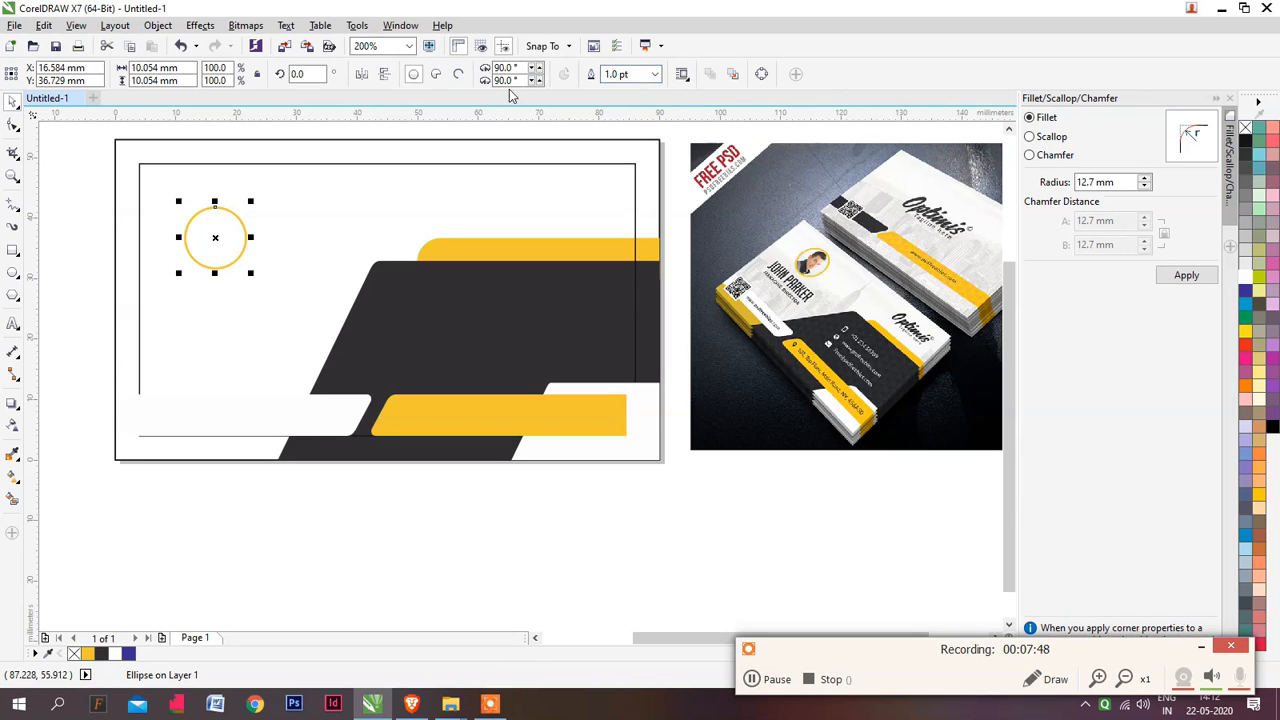
{"action": "left_click", "coordinate": [529, 488]}
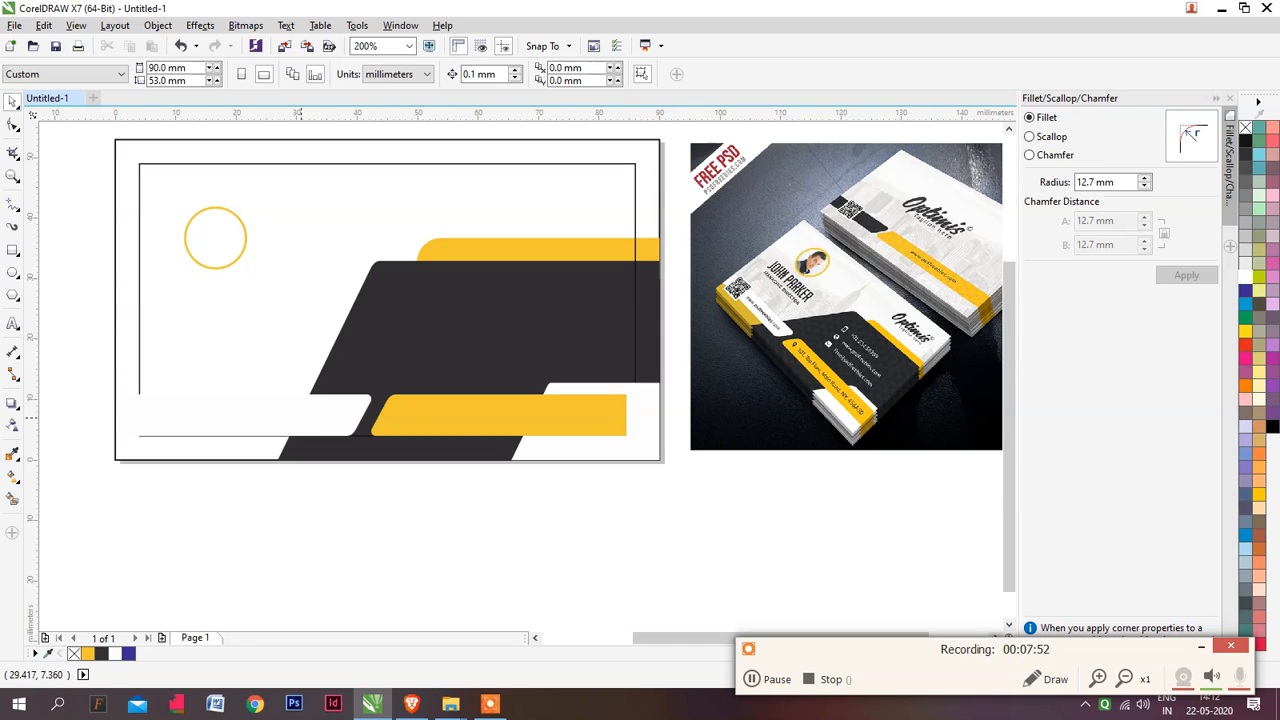
Remove the outline from the full-size card rectangle, keeping it in its original position on the page
{"action": "left_click", "coordinate": [410, 163]}
{"action": "left_click", "coordinate": [470, 140], "text": "shift"}
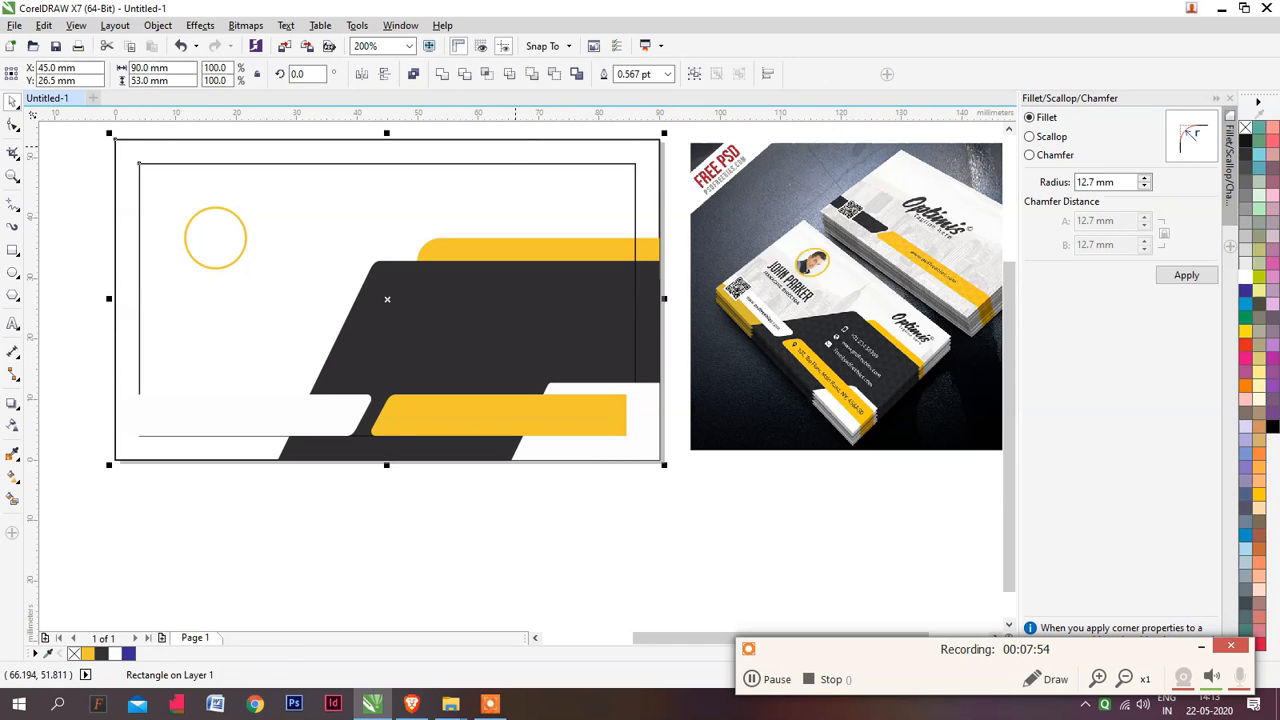
{"action": "left_click", "coordinate": [680, 216]}
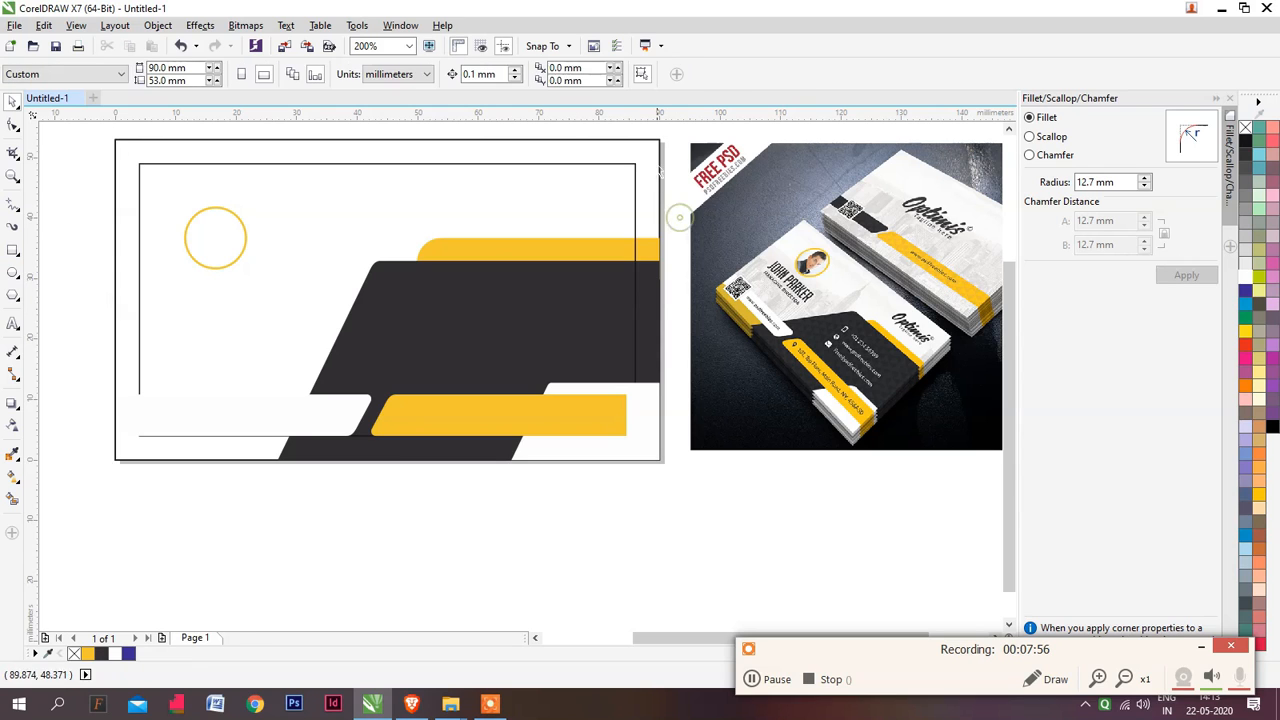
{"action": "left_click", "coordinate": [658, 162]}
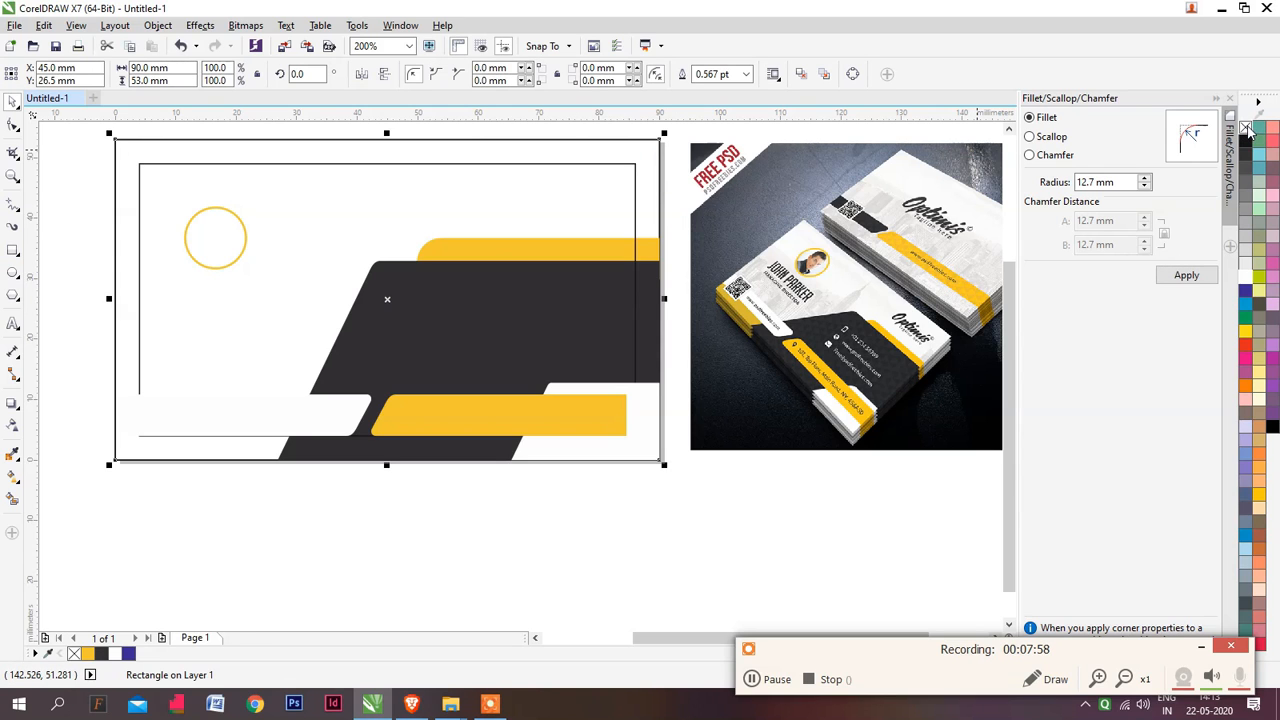
{"action": "right_click", "coordinate": [1247, 126]}
{"action": "left_click_drag", "start_coordinate": [590, 150], "coordinate": [691, 144]}
{"action": "key", "text": "ctrl+z"}
{"action": "key", "text": "ctrl+z"}
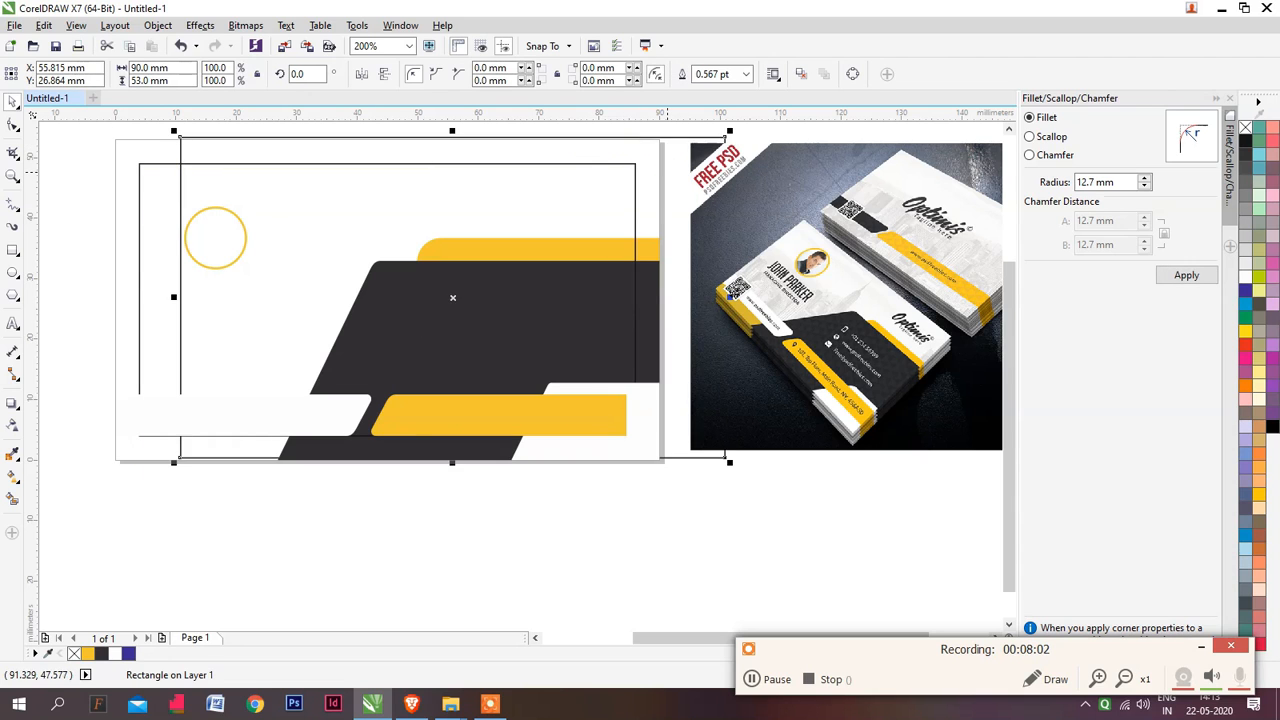
{"action": "key", "text": "ctrl+z"}
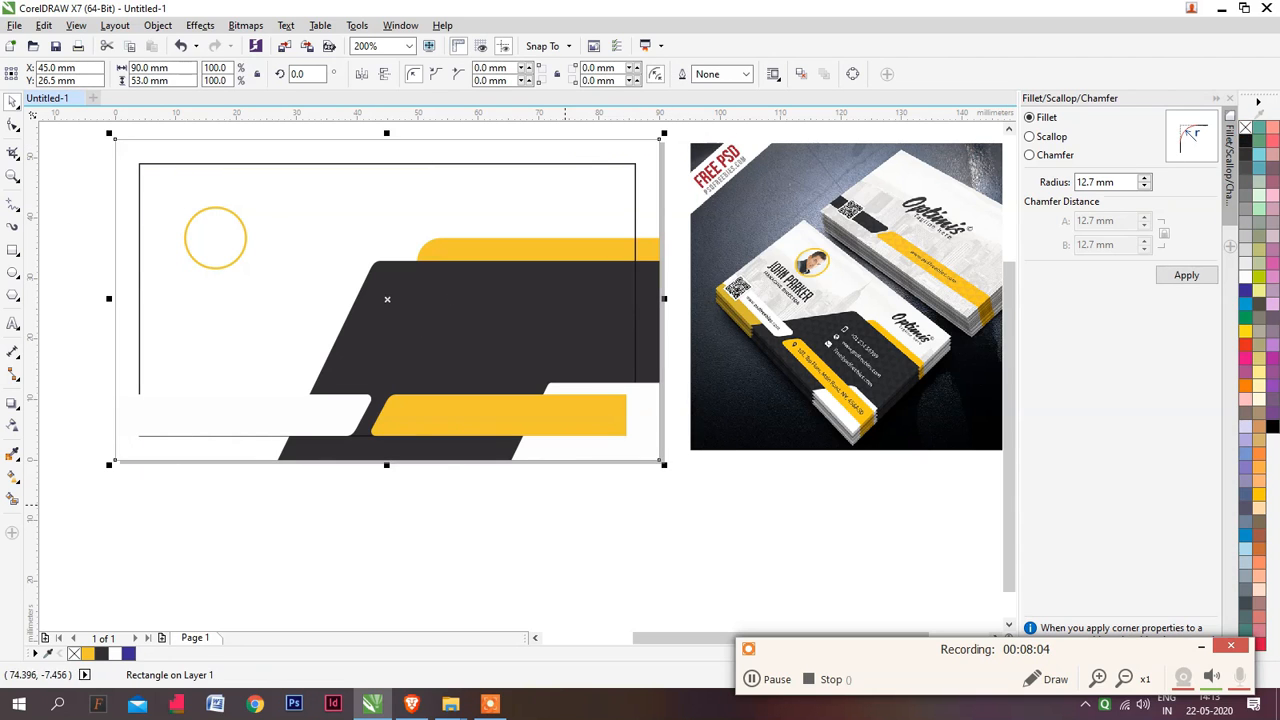
{"action": "left_click", "coordinate": [563, 506]}
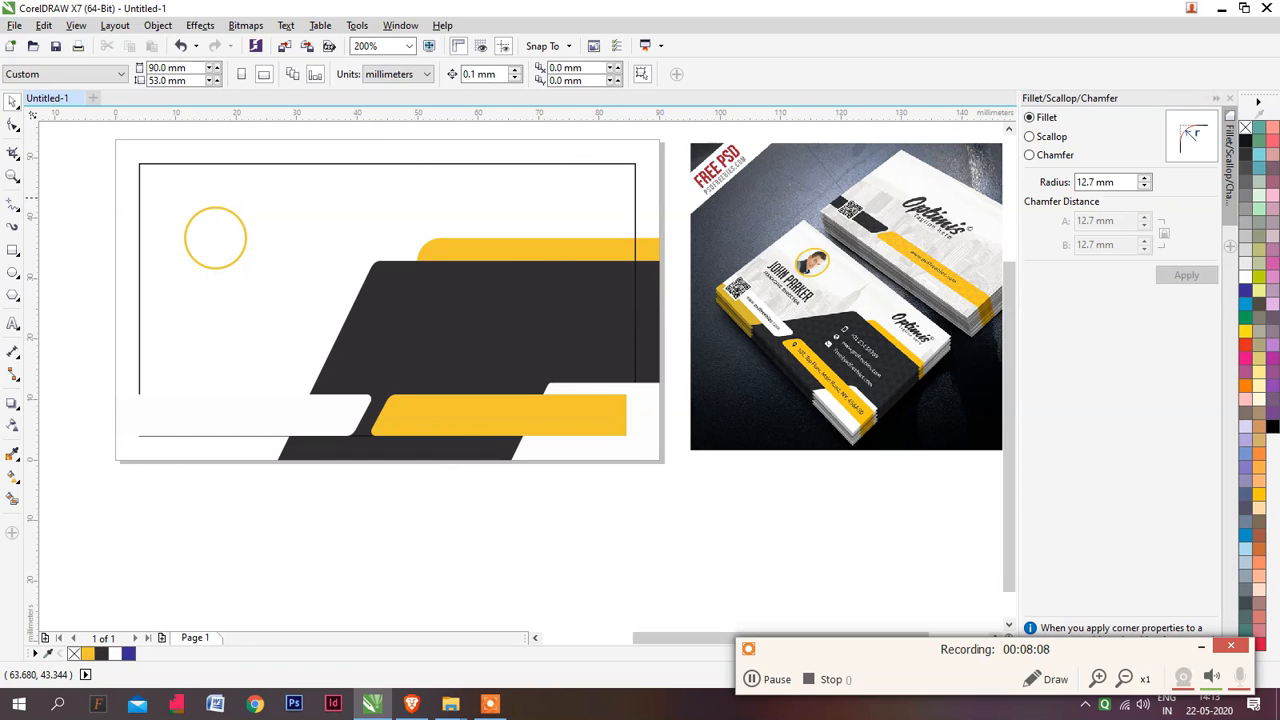
Open the V- CARD NEGI drawing from the E folder inside Backup of 07-02-2020 on drive D
{"action": "key", "text": "ctrl+o"}
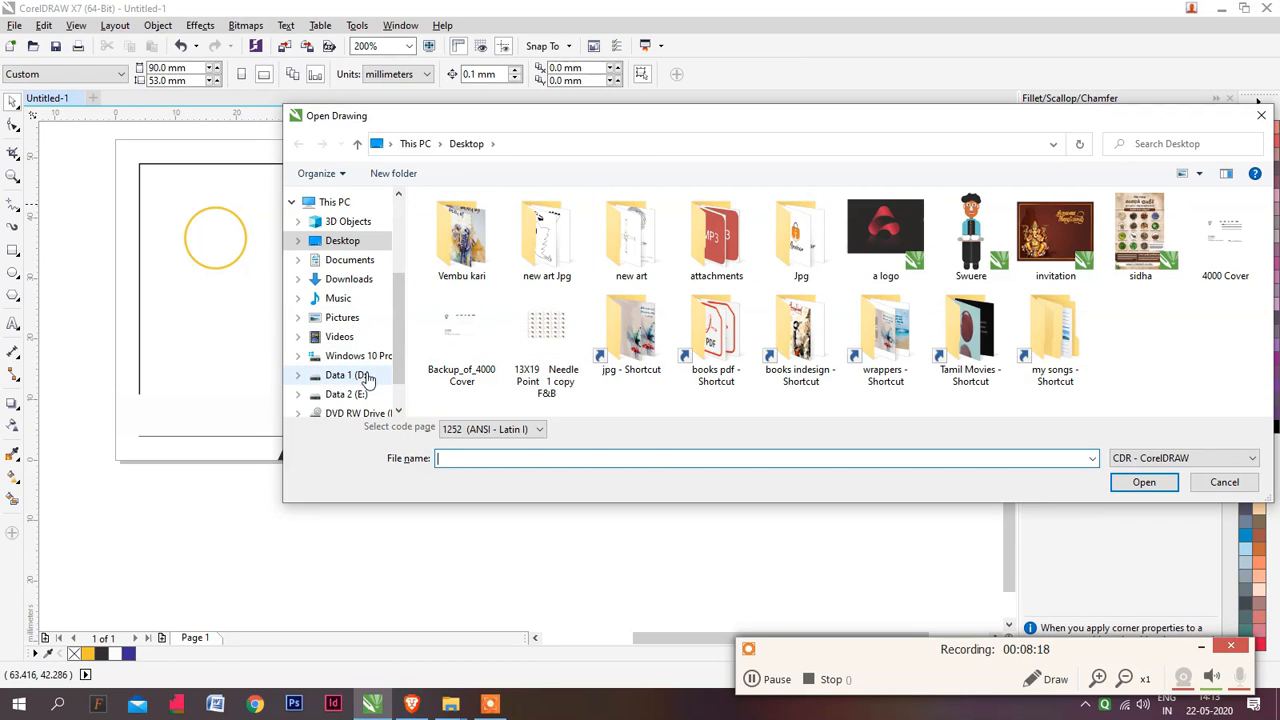
{"action": "left_click", "coordinate": [350, 376]}
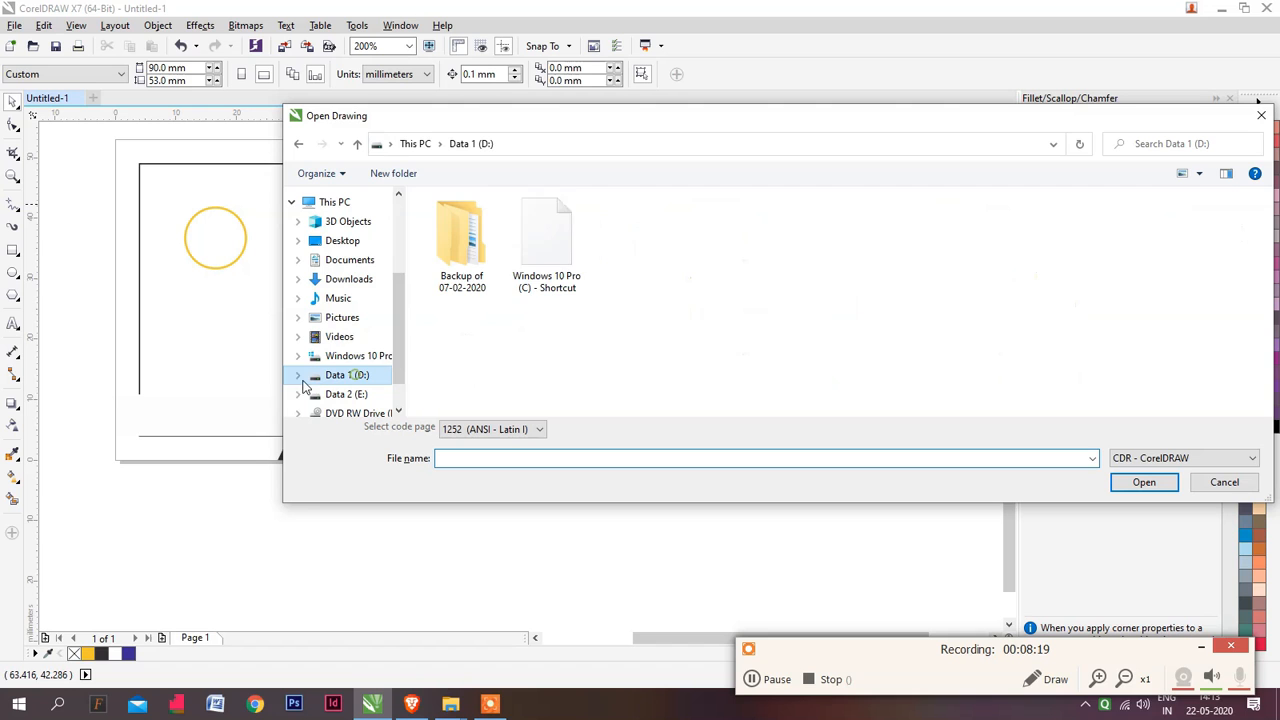
{"action": "double_click", "coordinate": [455, 268]}
{"action": "double_click", "coordinate": [466, 252]}
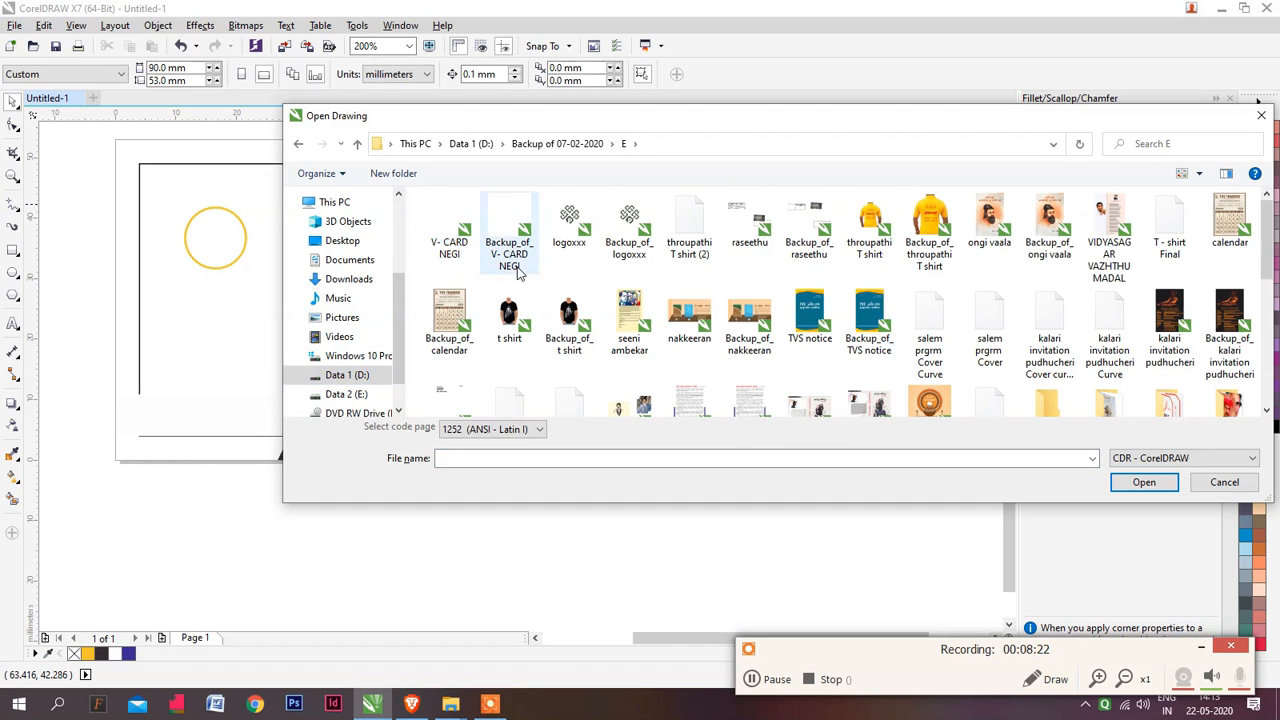
{"action": "left_click", "coordinate": [449, 236]}
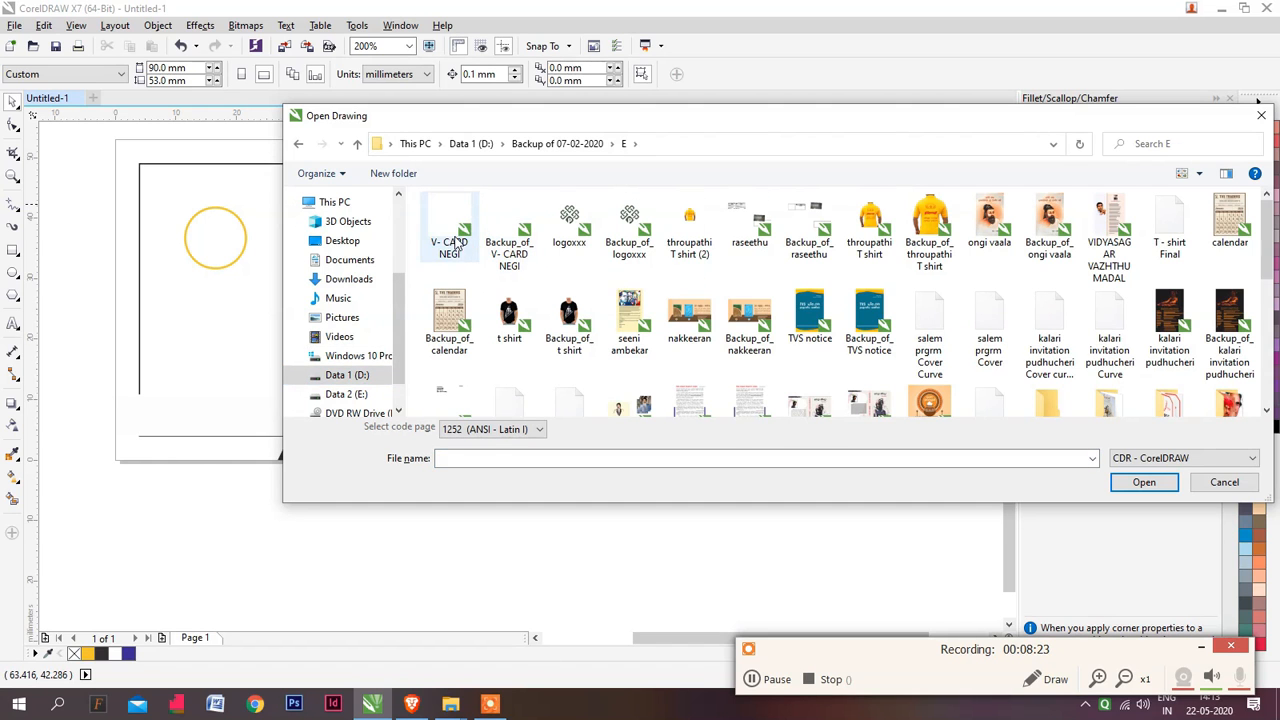
{"action": "left_click", "coordinate": [1144, 482]}
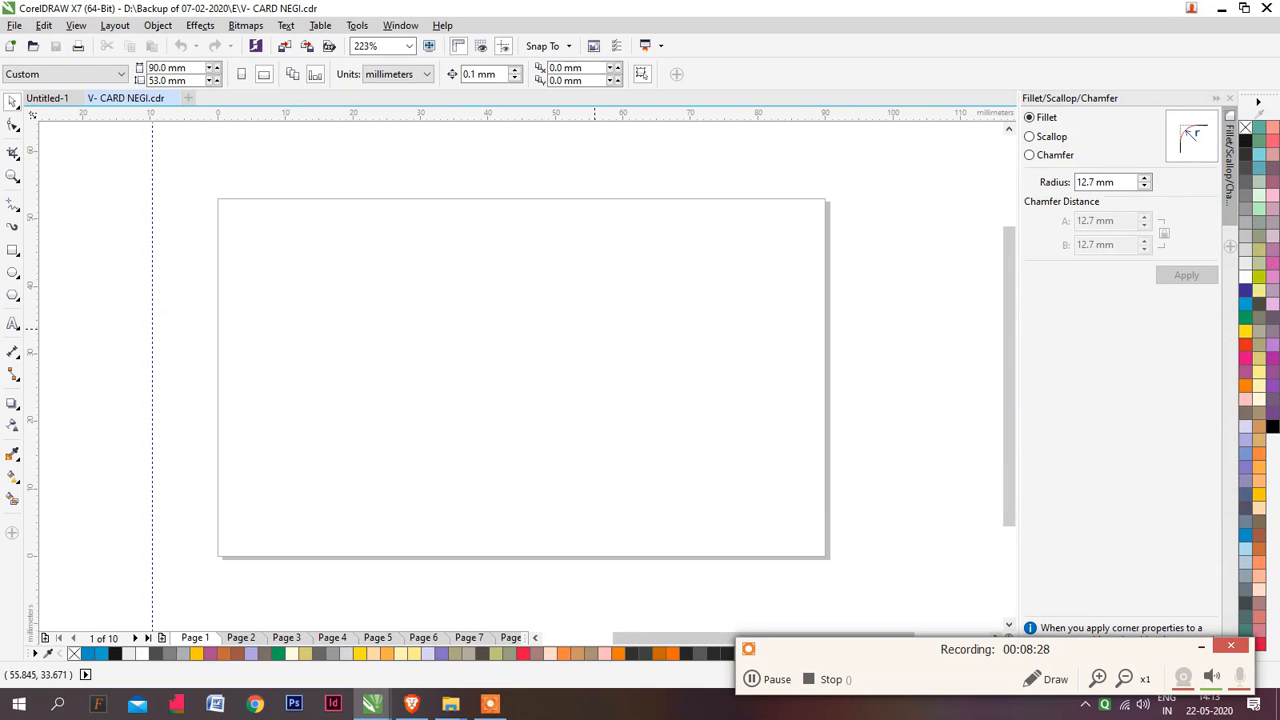
Go to page 5 of the V- CARD NEGI drawing and copy all objects of the orange and black card
{"action": "key", "text": "Page_Down"}
{"action": "key", "text": "Page_Down"}
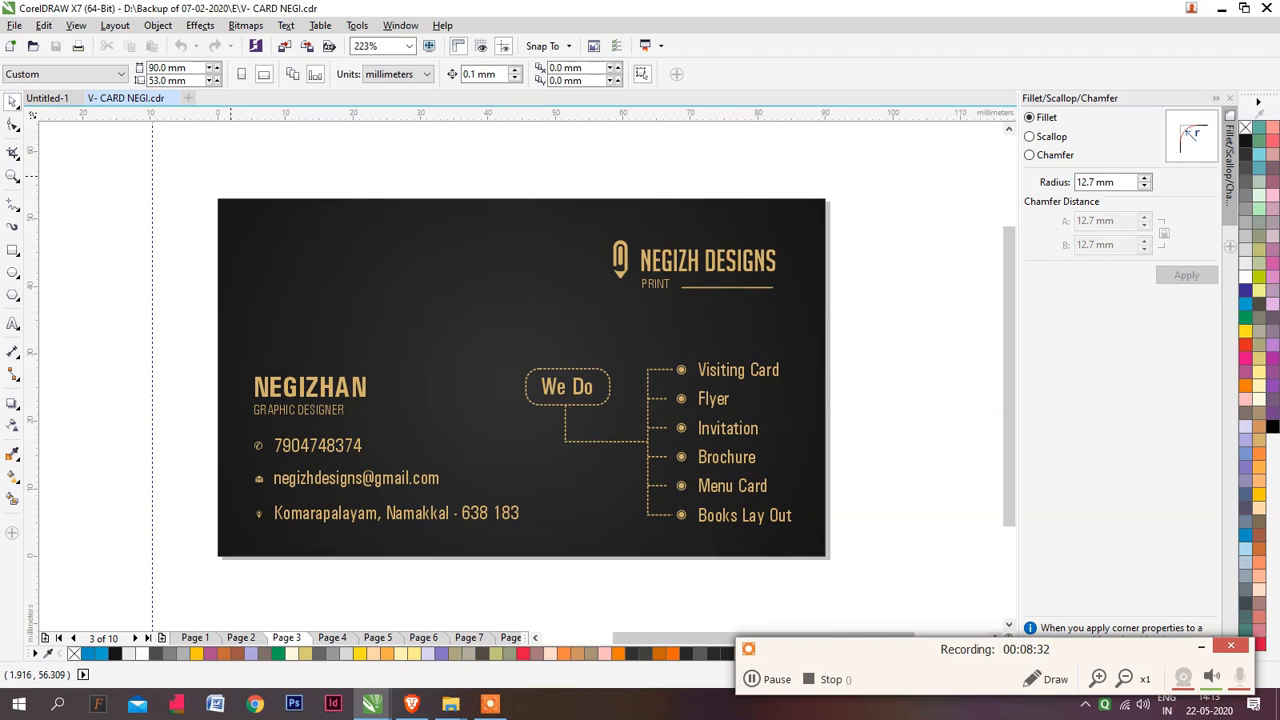
{"action": "key", "text": "Page_Down"}
{"action": "key", "text": "Page_Down"}
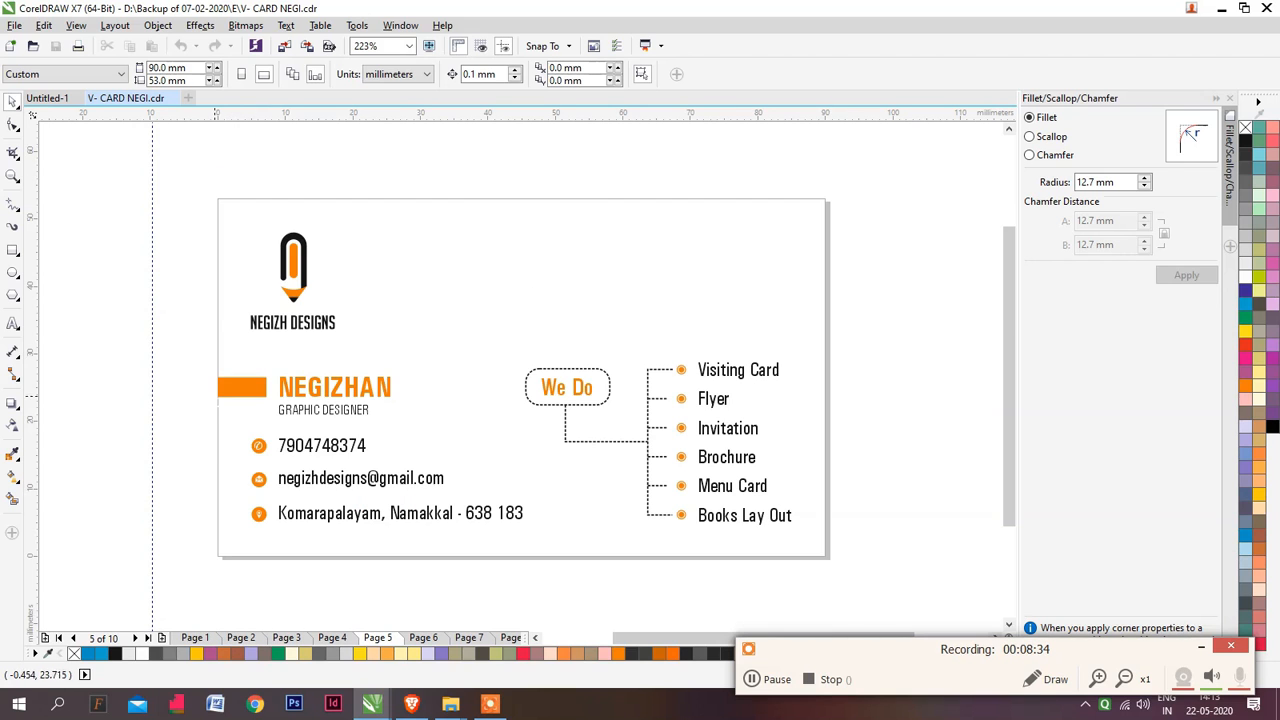
{"action": "left_click_drag", "start_coordinate": [175, 314], "coordinate": [412, 430]}
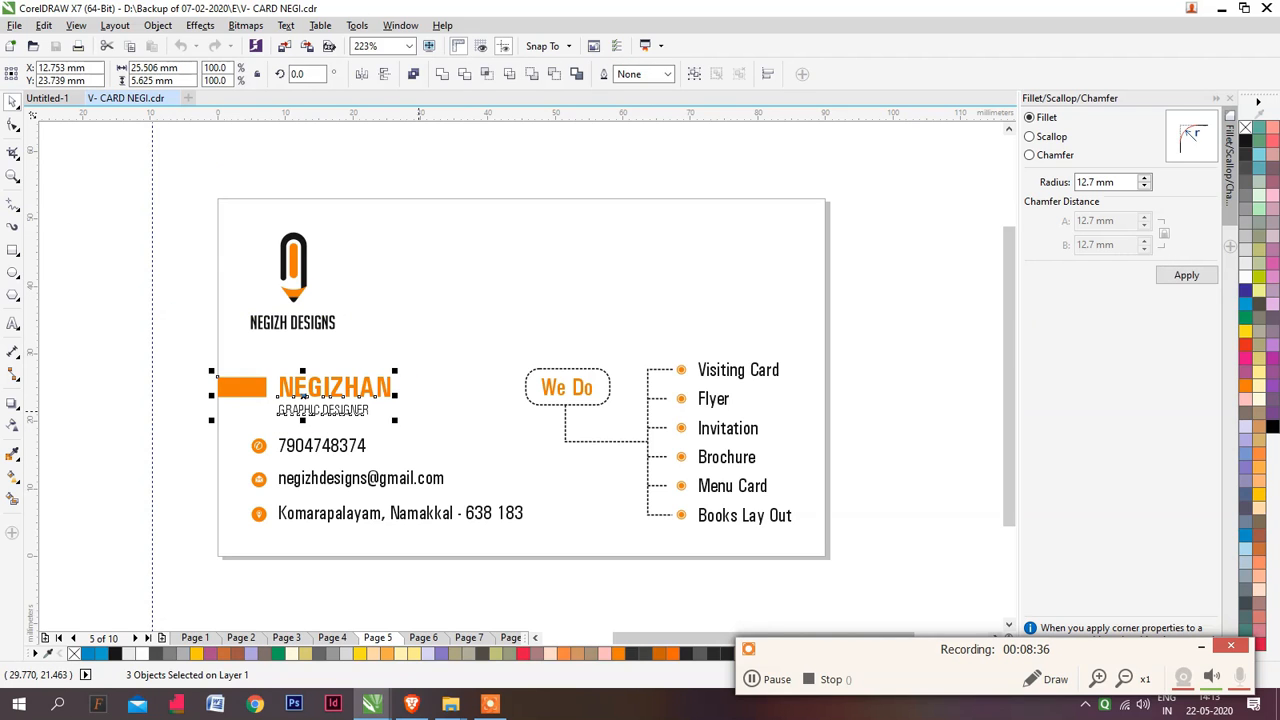
{"action": "left_click_drag", "start_coordinate": [152, 350], "coordinate": [844, 330]}
{"action": "key", "text": "ctrl+a"}
{"action": "key", "text": "ctrl+c"}
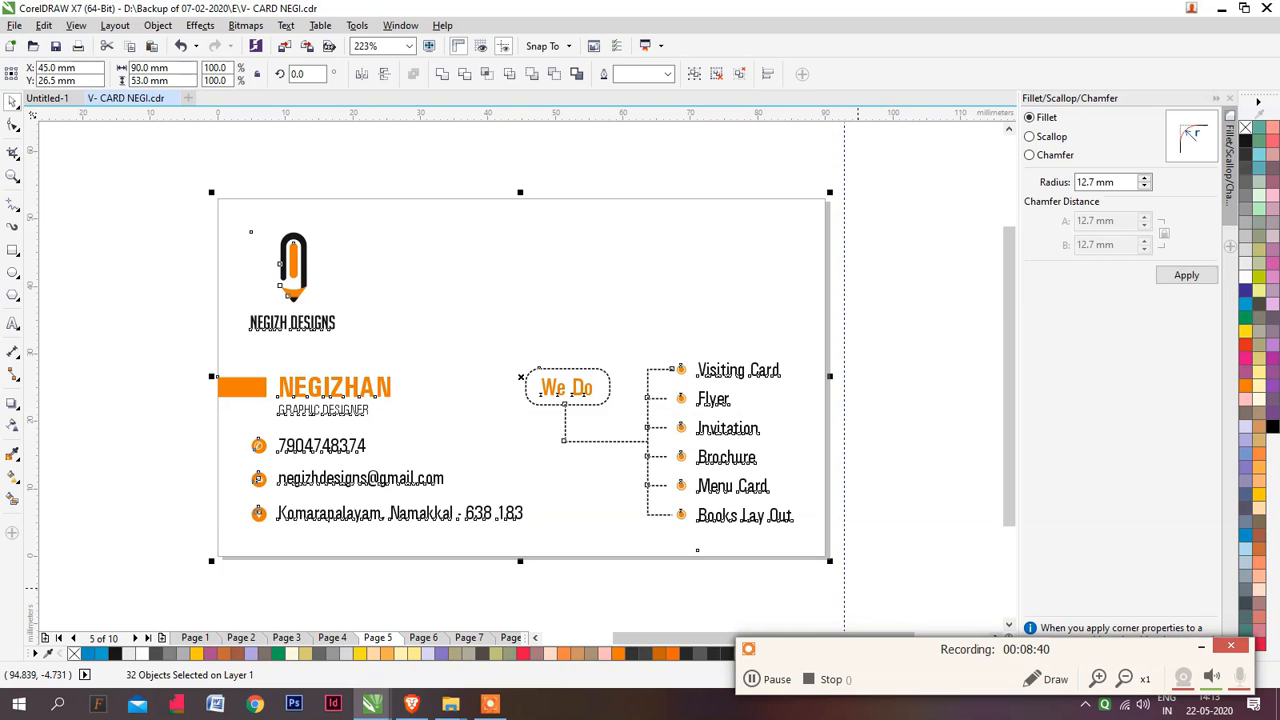
Try to paste the copied card objects into the Untitled-1 drawing
{"action": "key", "text": "ctrl+Tab"}
{"action": "key", "text": "ctrl+v"}
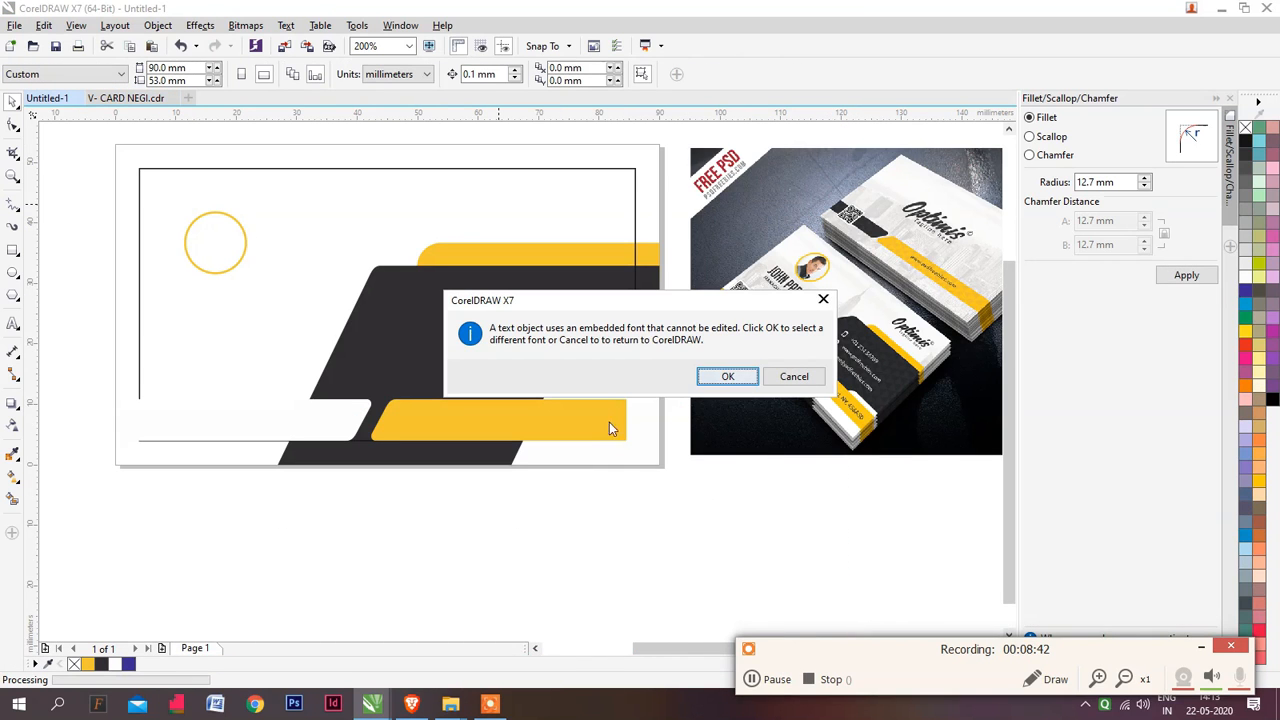
{"action": "left_click", "coordinate": [794, 385]}
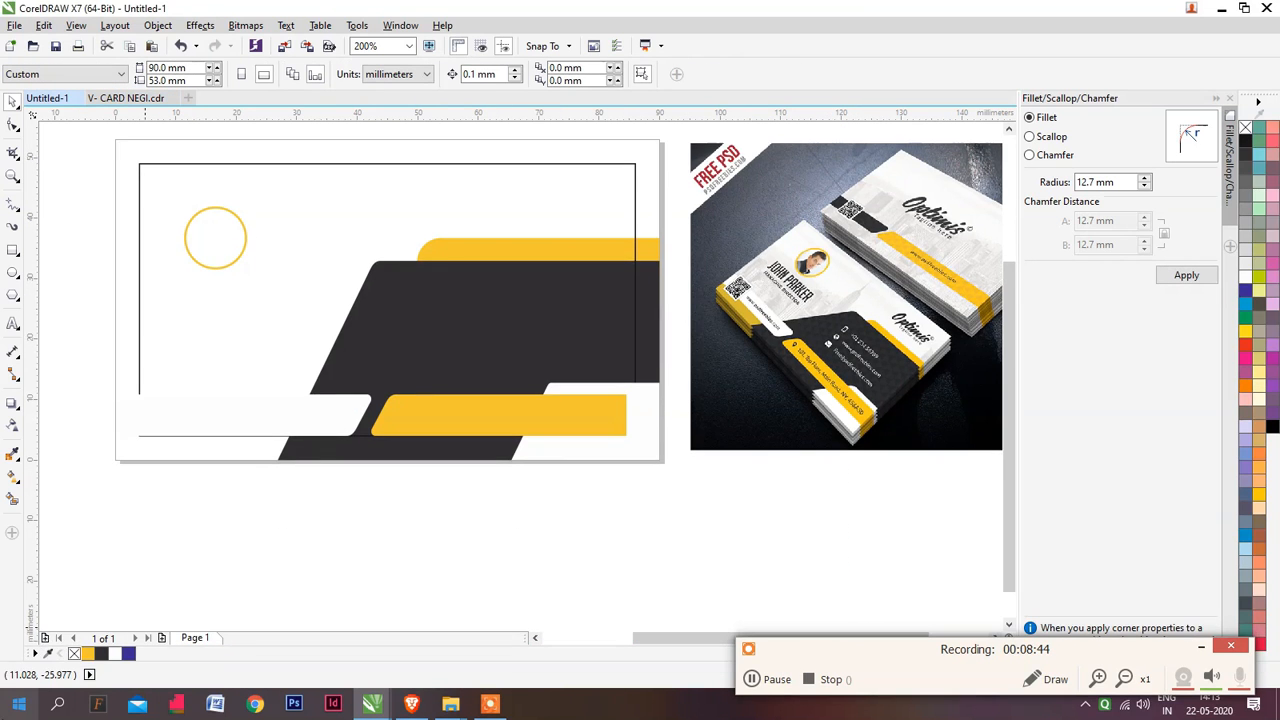
Launch the NexusFont font manager and minimise its window while it scans the fonts
{"action": "left_click", "coordinate": [97, 707]}
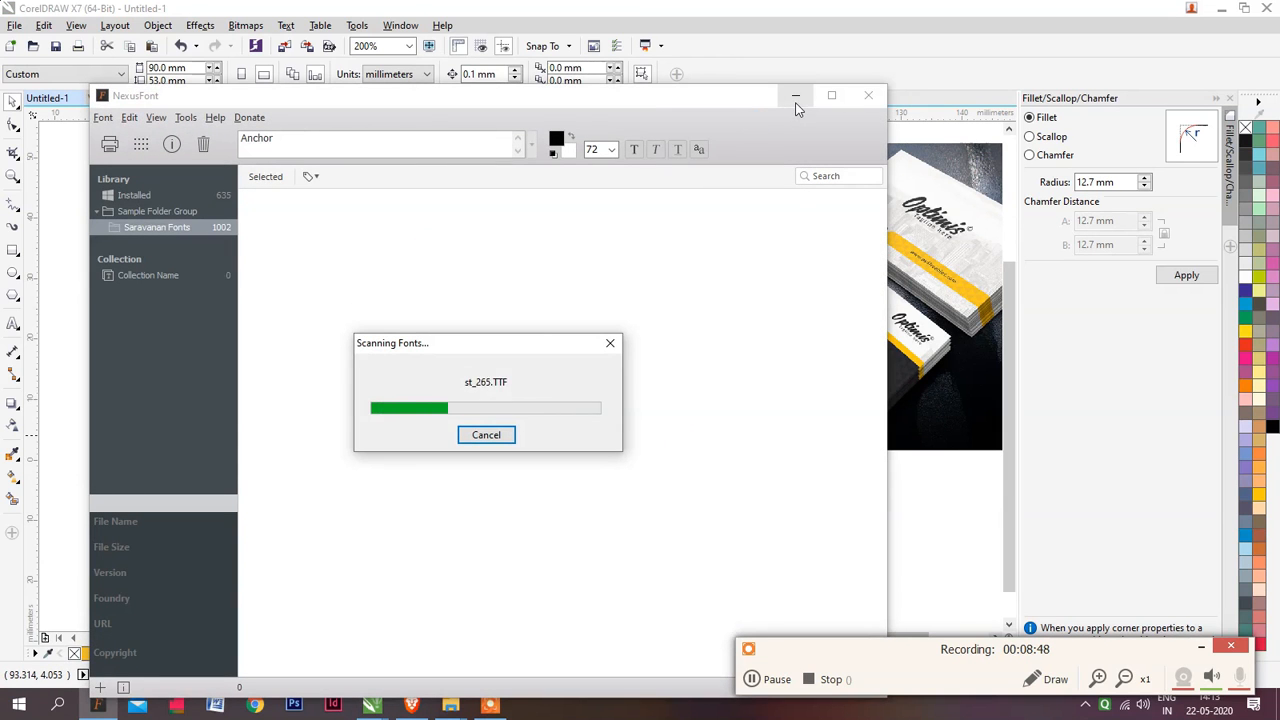
{"action": "left_click", "coordinate": [798, 96]}
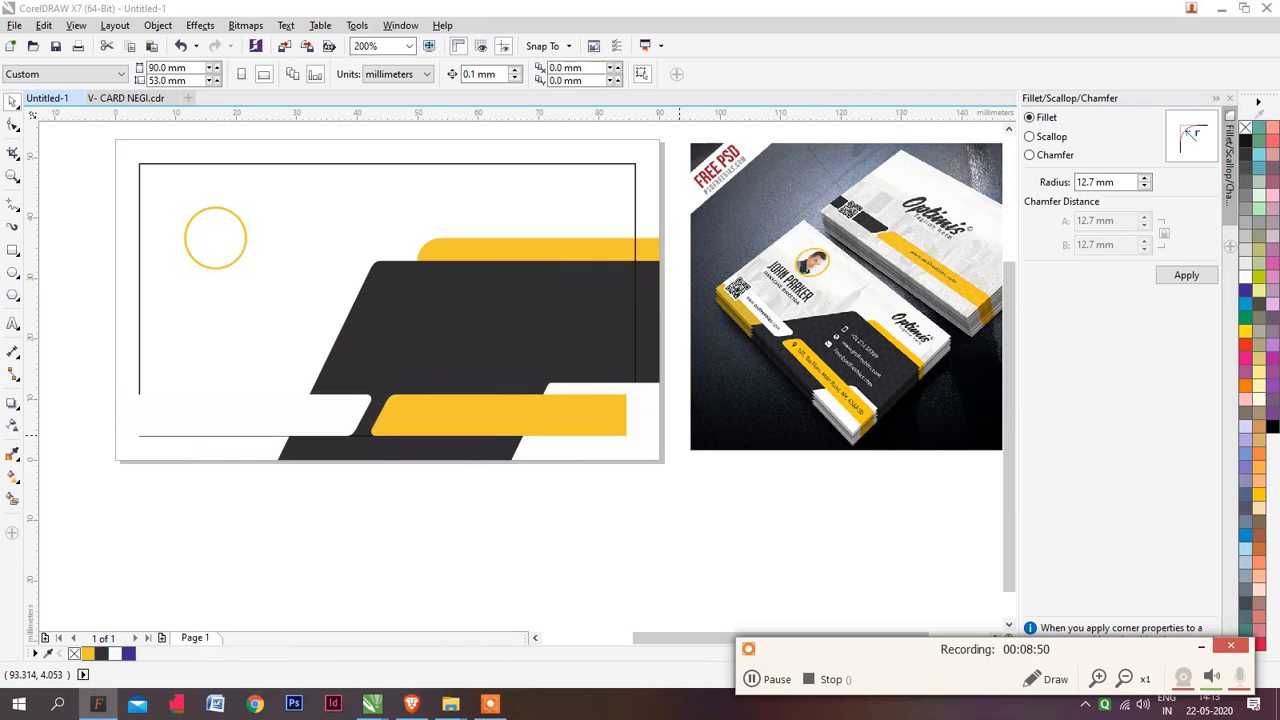
{"action": "key", "text": "ctrl+Tab"}
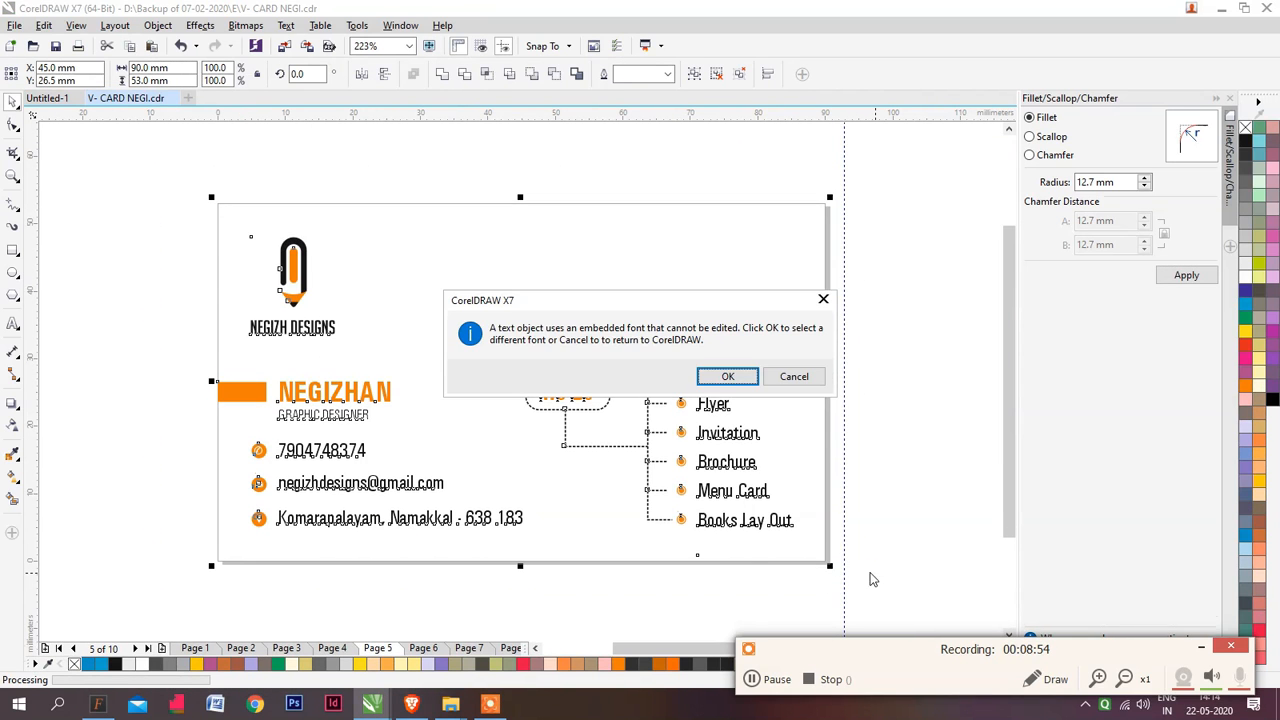
{"action": "left_click", "coordinate": [756, 380]}
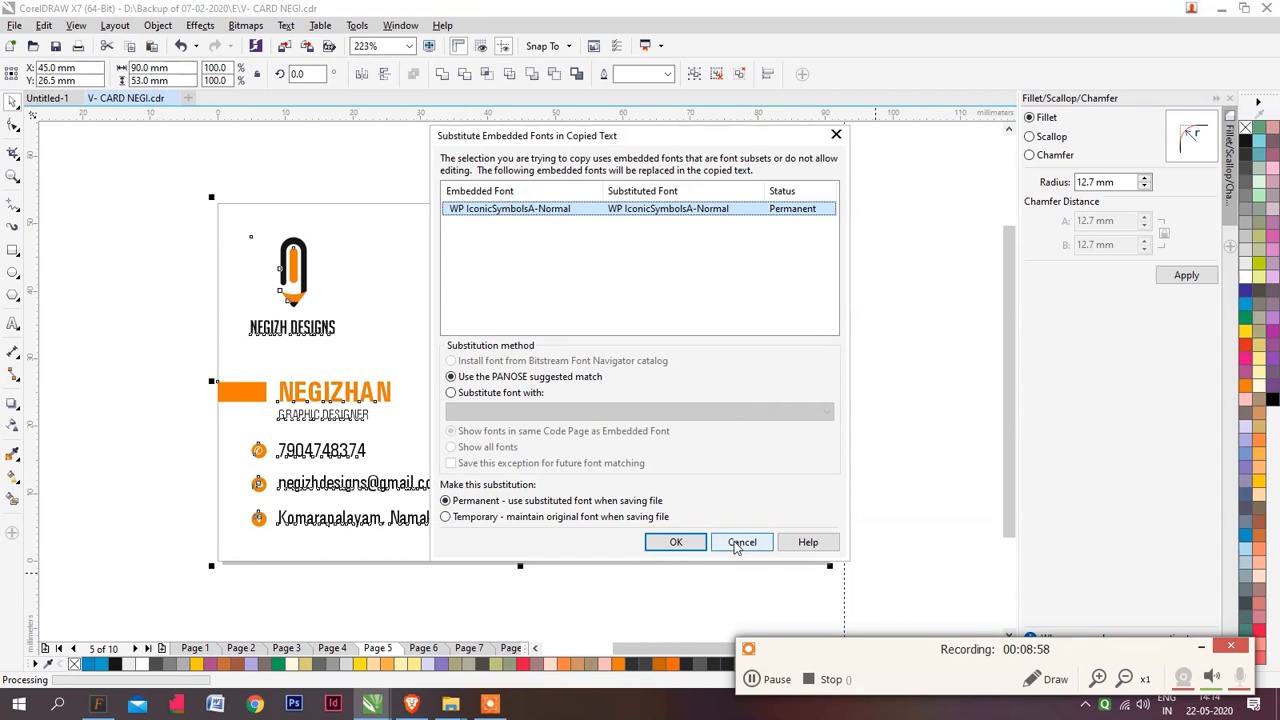
{"action": "left_click", "coordinate": [742, 543]}
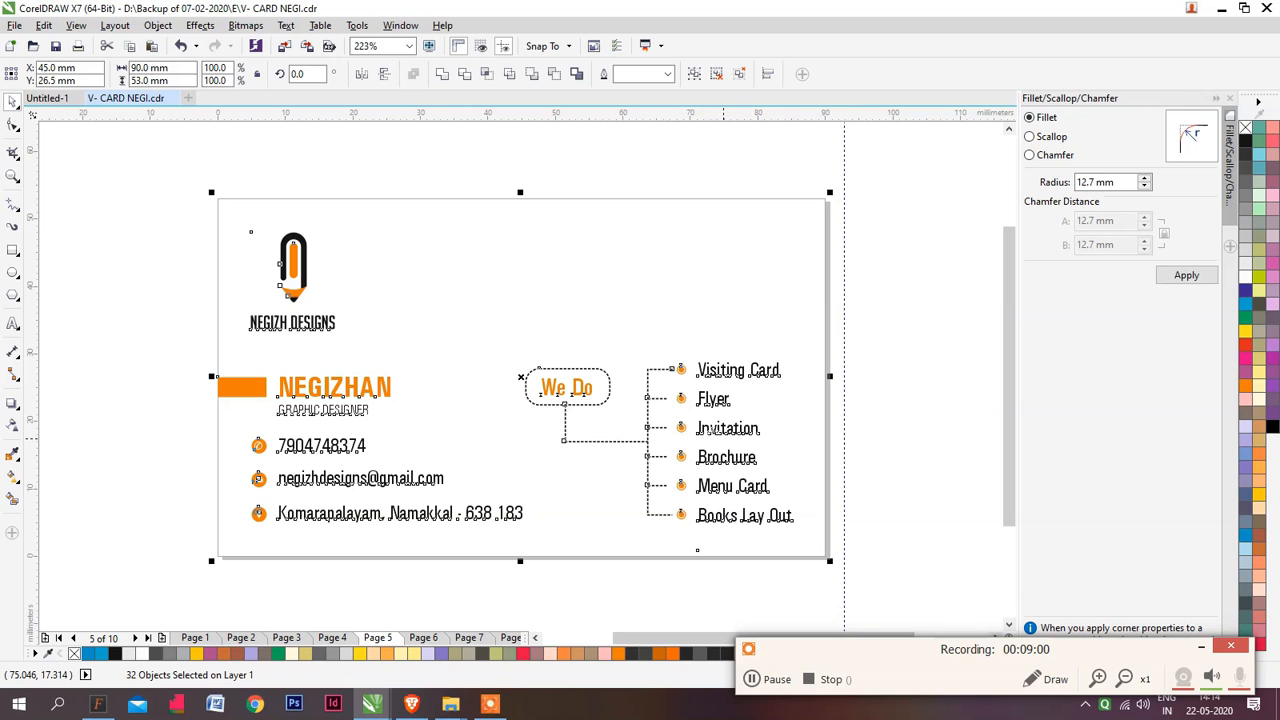
Paste the cardholder name, job title and orange bar from V- CARD NEGI into Untitled-1, accepting the permanent PANOSE font substitution
{"action": "key", "text": "ctrl+Tab"}
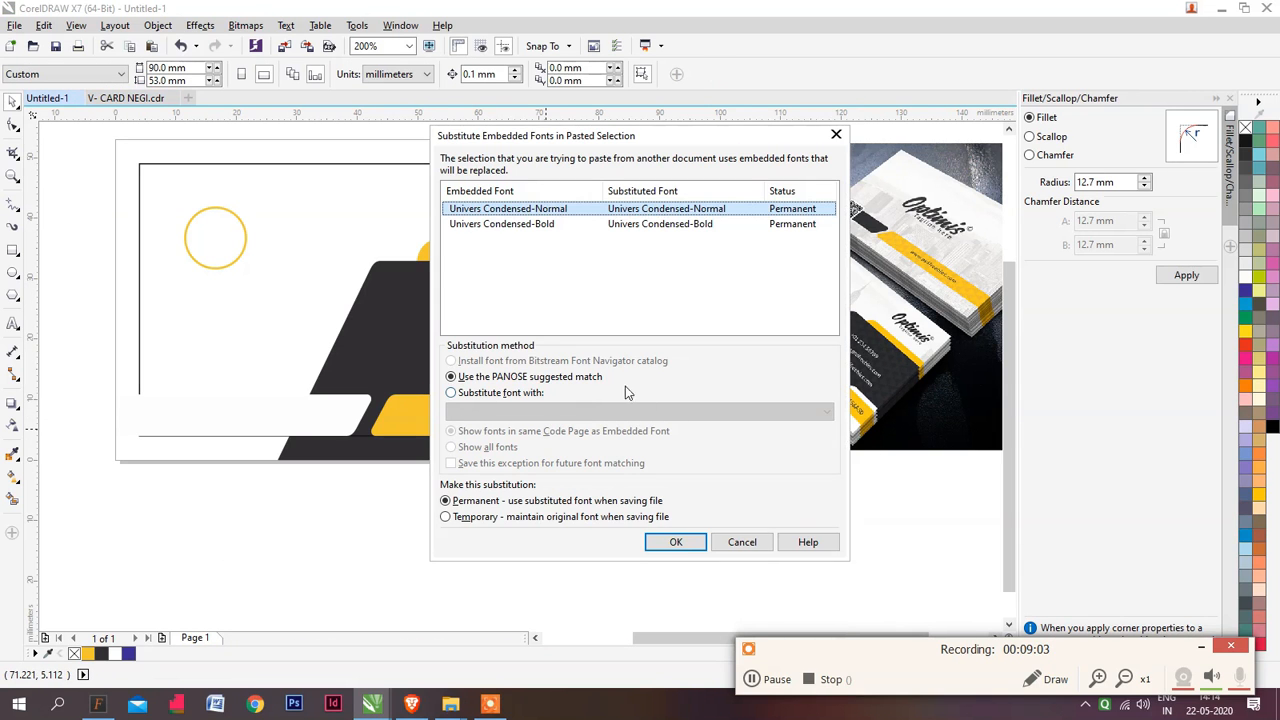
{"action": "left_click", "coordinate": [676, 542]}
{"action": "scroll", "coordinate": [600, 400], "scroll_direction": "down", "scroll_amount": 2}
{"action": "scroll", "coordinate": [562, 374], "scroll_direction": "up", "scroll_amount": 2}
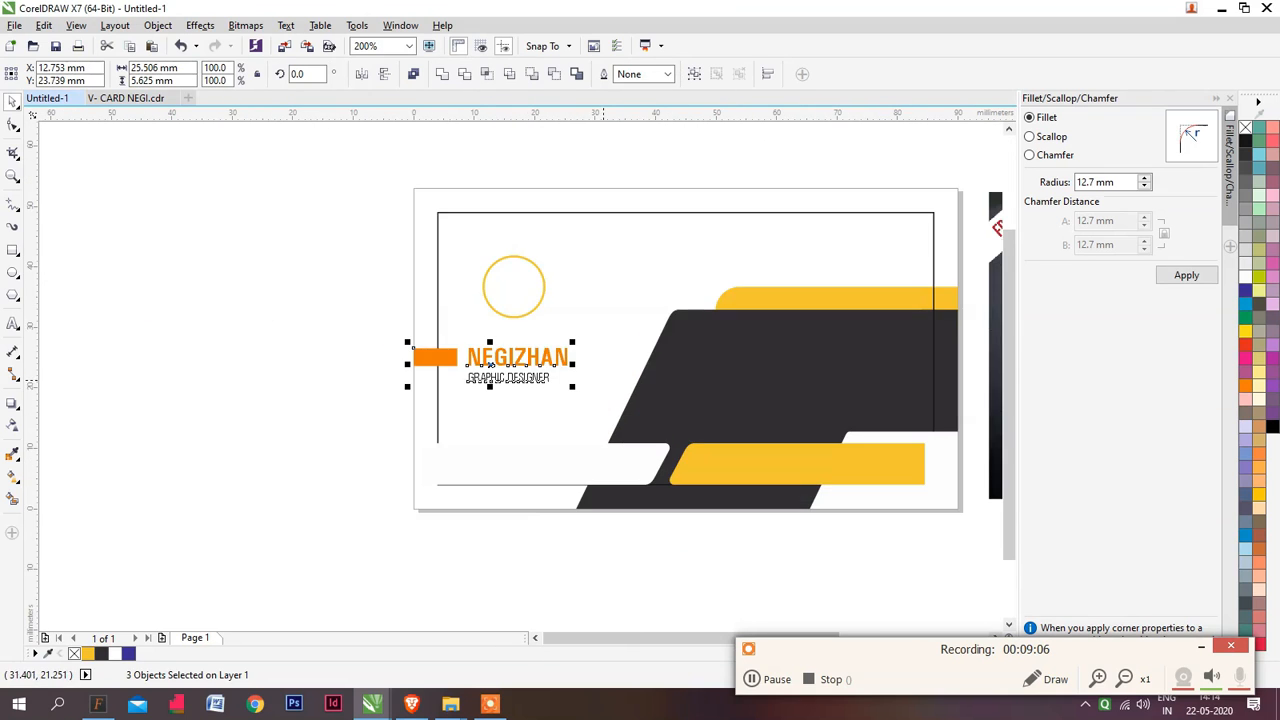
{"action": "scroll", "coordinate": [562, 374], "scroll_direction": "up", "scroll_amount": 1}
{"action": "scroll", "coordinate": [452, 381], "scroll_direction": "down", "scroll_amount": 1}
{"action": "scroll", "coordinate": [454, 381], "scroll_direction": "up", "scroll_amount": 1}
{"action": "scroll", "coordinate": [427, 380], "scroll_direction": "down", "scroll_amount": 1}
{"action": "left_click", "coordinate": [277, 349]}
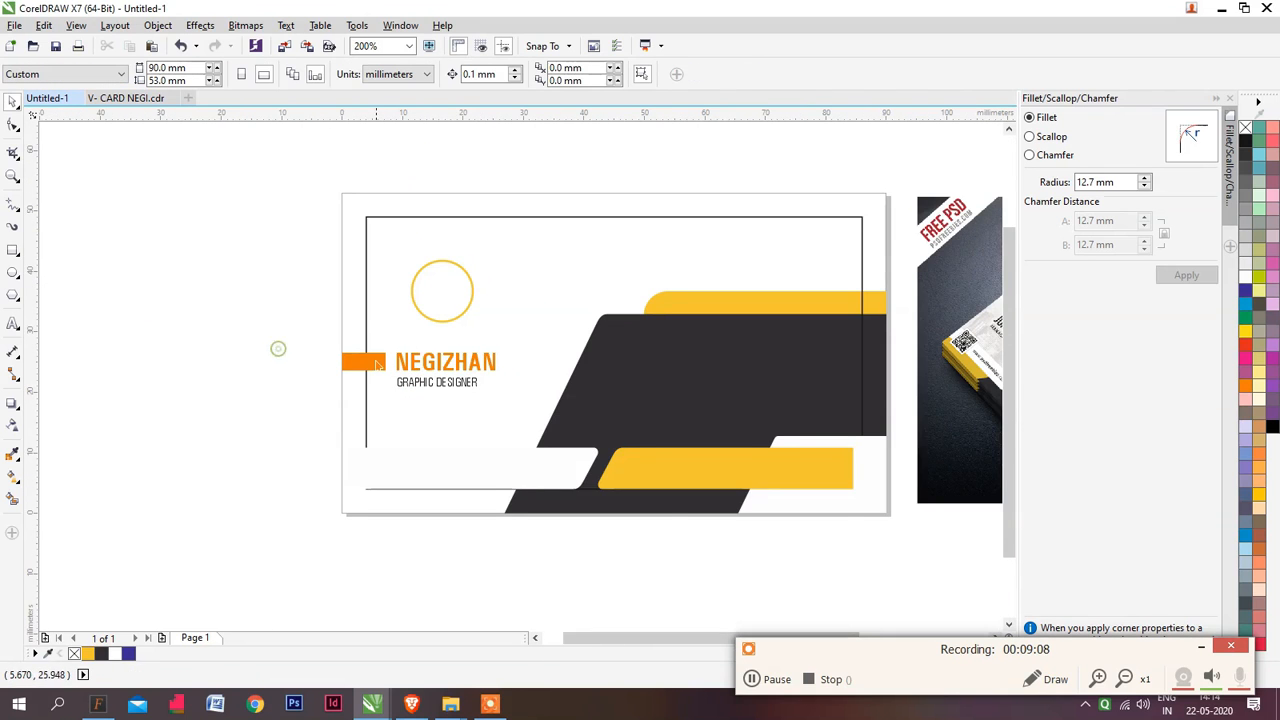
Compare the pasted name and job title with the text layout on the reference mockup's cards
{"action": "scroll", "coordinate": [277, 349], "scroll_direction": "down", "scroll_amount": 1}
{"action": "scroll", "coordinate": [341, 342], "scroll_direction": "up", "scroll_amount": 1}
{"action": "left_click_drag", "start_coordinate": [517, 378], "coordinate": [434, 367]}
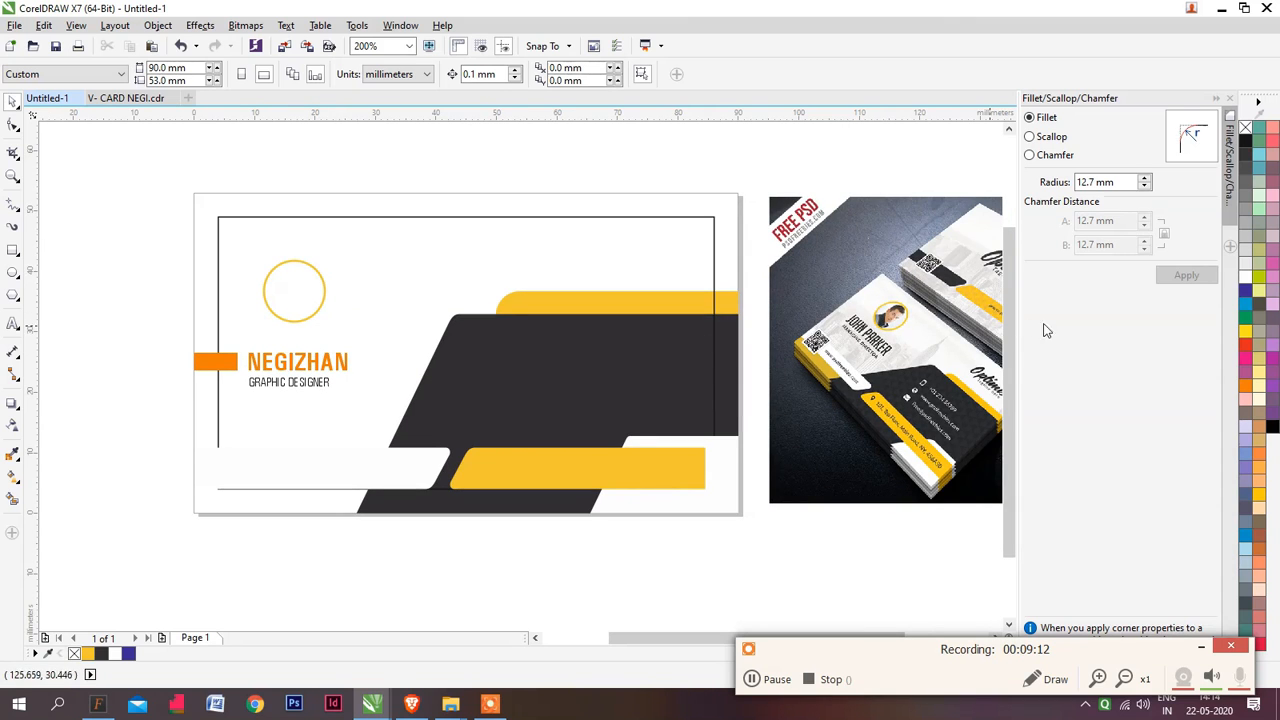
{"action": "left_click", "coordinate": [304, 364]}
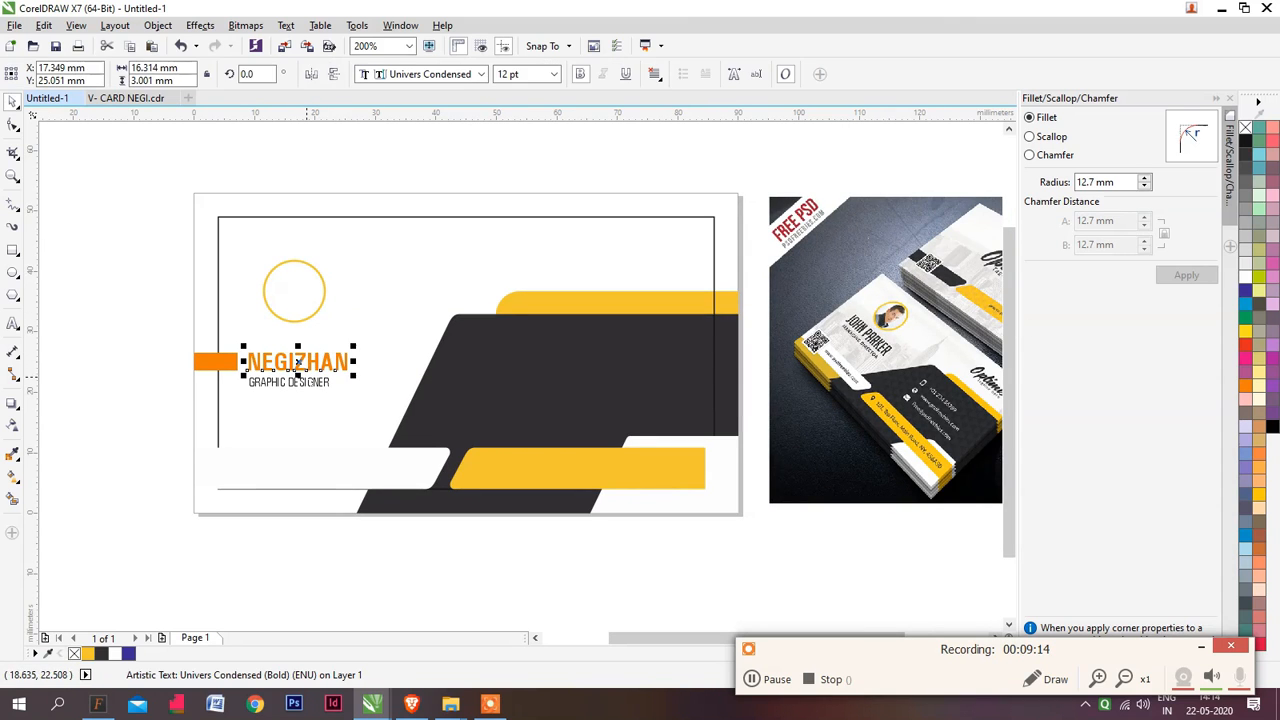
{"action": "left_click", "coordinate": [289, 382]}
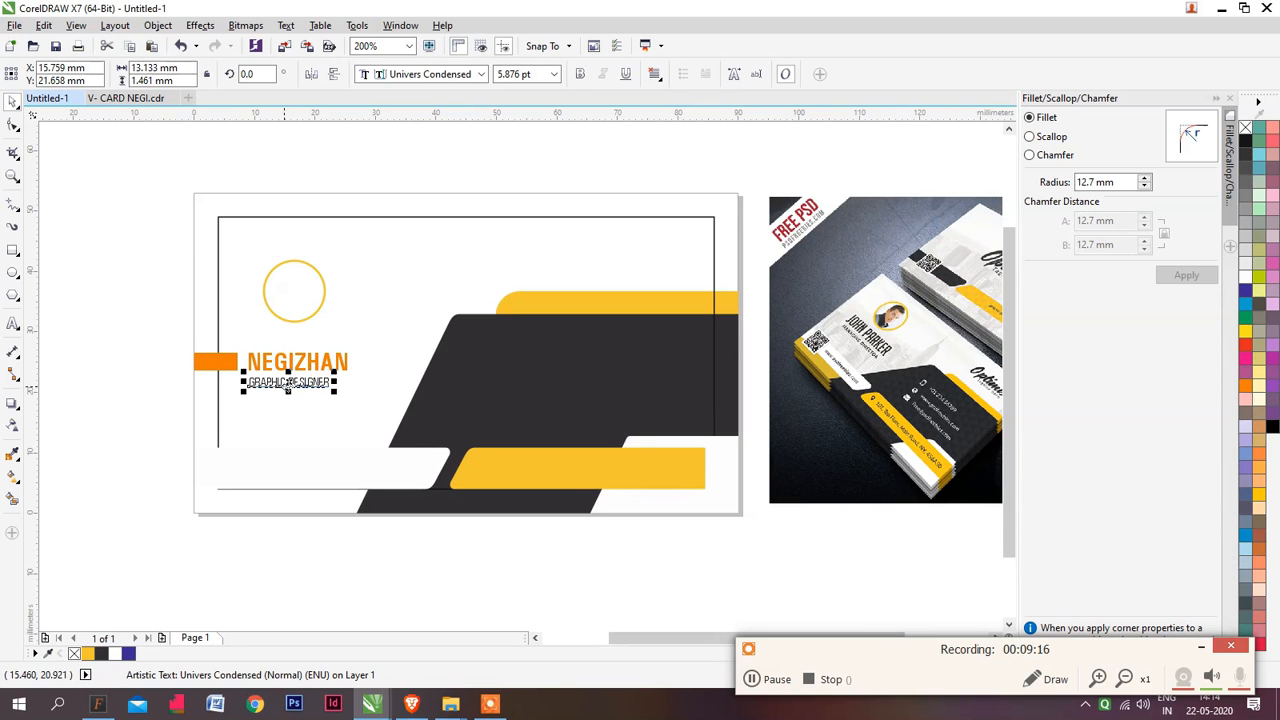
{"action": "scroll", "coordinate": [826, 349], "scroll_direction": "up", "scroll_amount": 2}
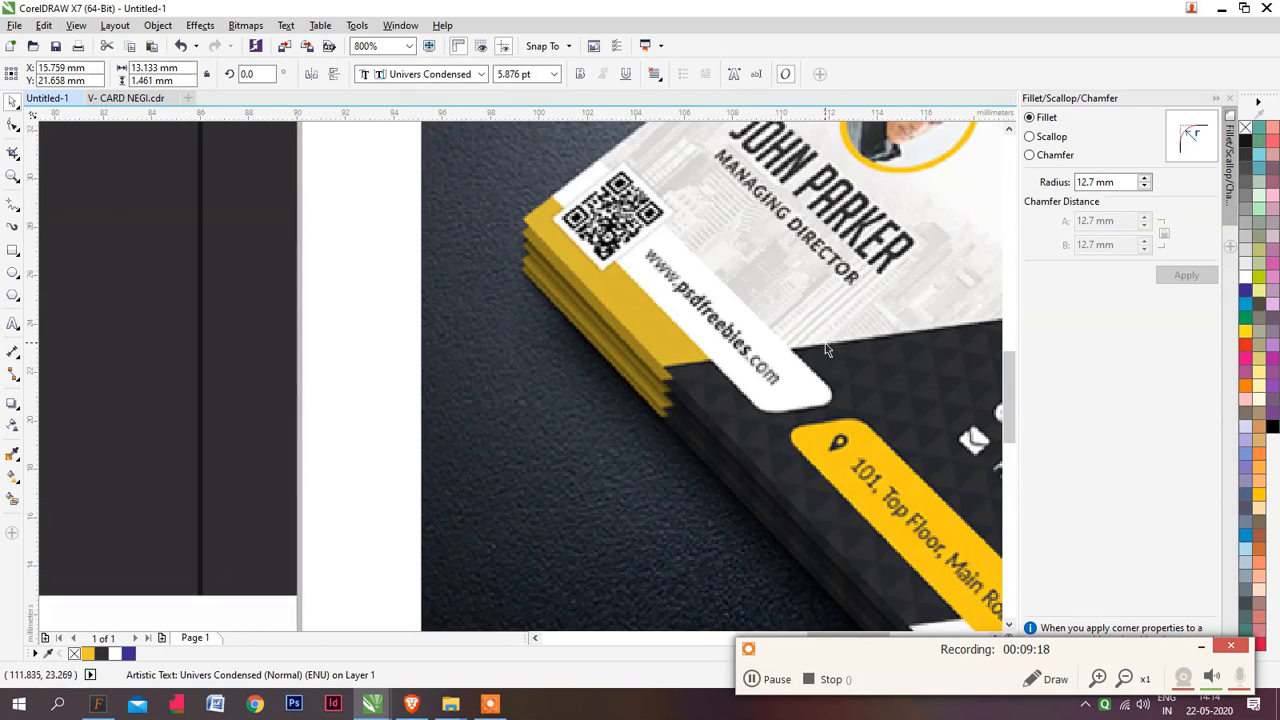
{"action": "scroll", "coordinate": [796, 336], "scroll_direction": "down", "scroll_amount": 1}
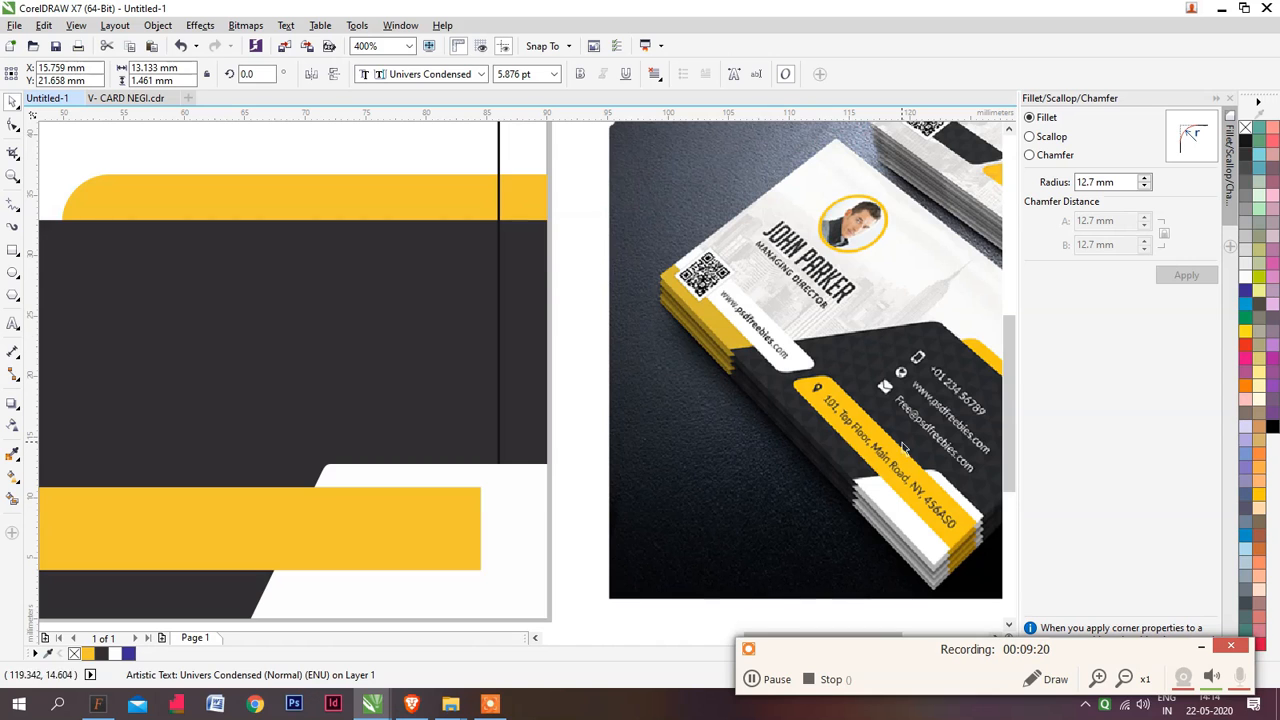
{"action": "scroll", "coordinate": [941, 408], "scroll_direction": "down", "scroll_amount": 1}
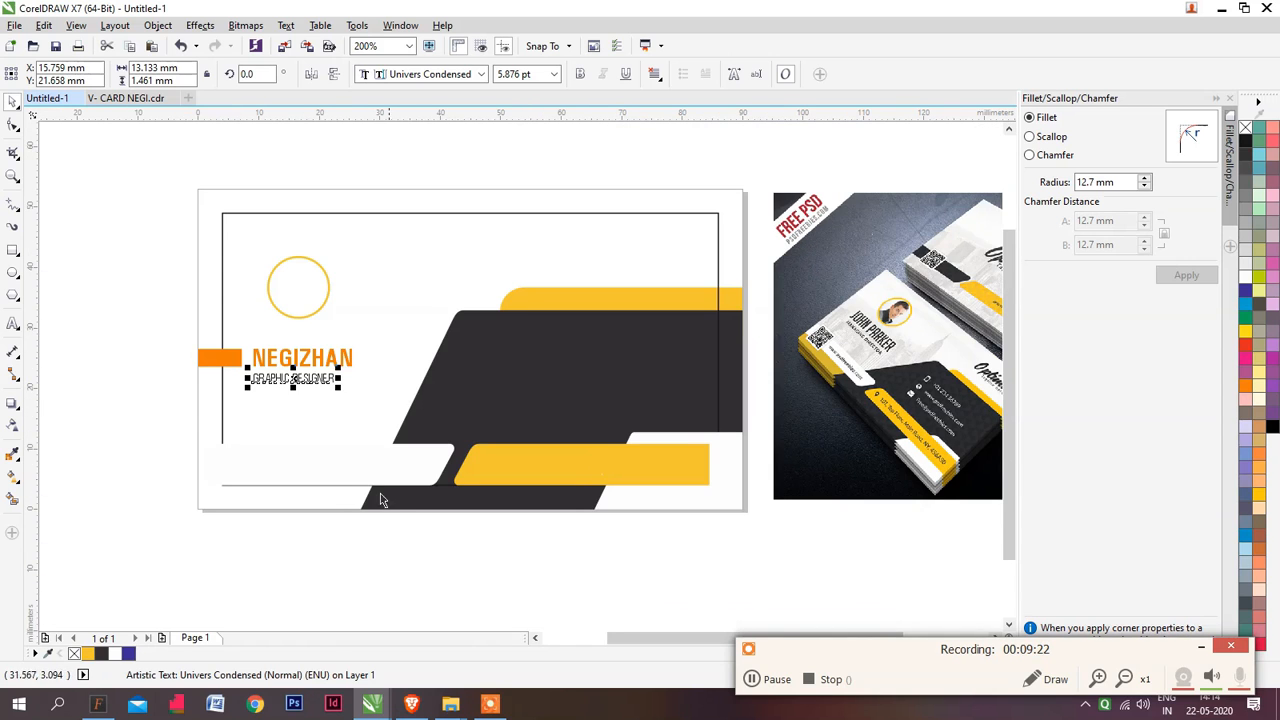
Copy the e-mail address text from V- CARD NEGI into Untitled-1 and place it on the white strip
{"action": "key", "text": "ctrl+Tab"}
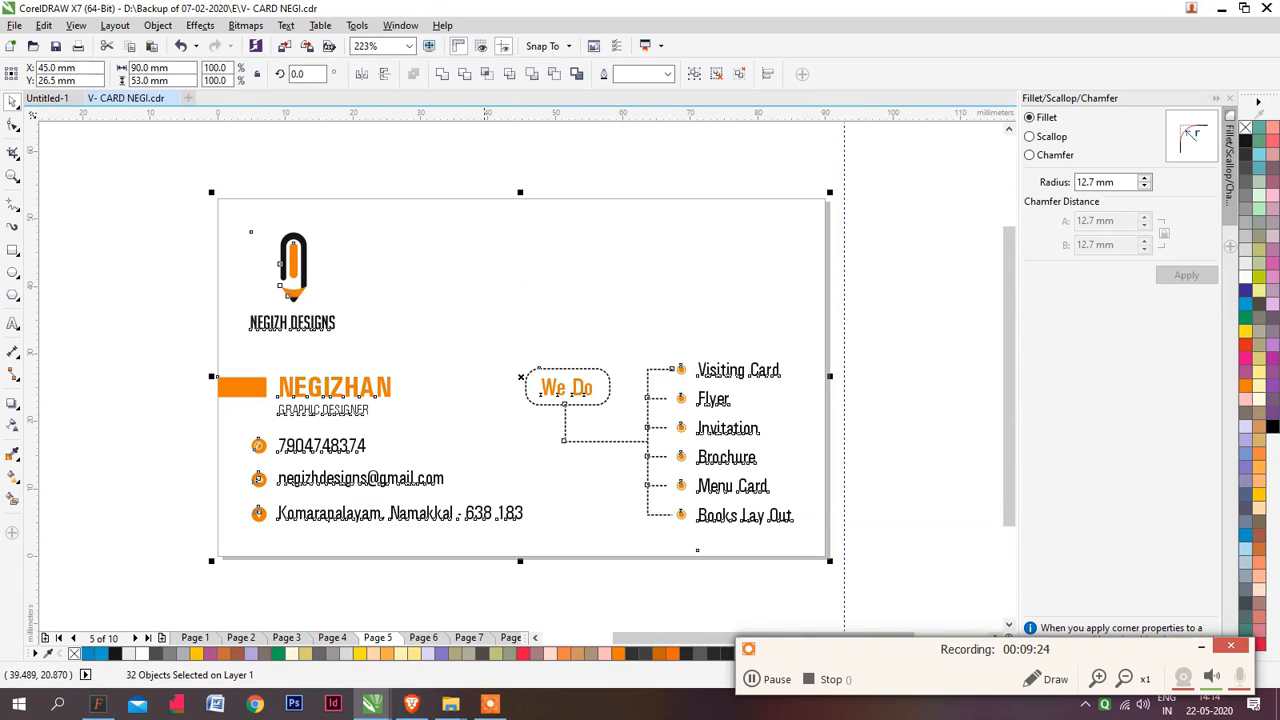
{"action": "left_click", "coordinate": [298, 479]}
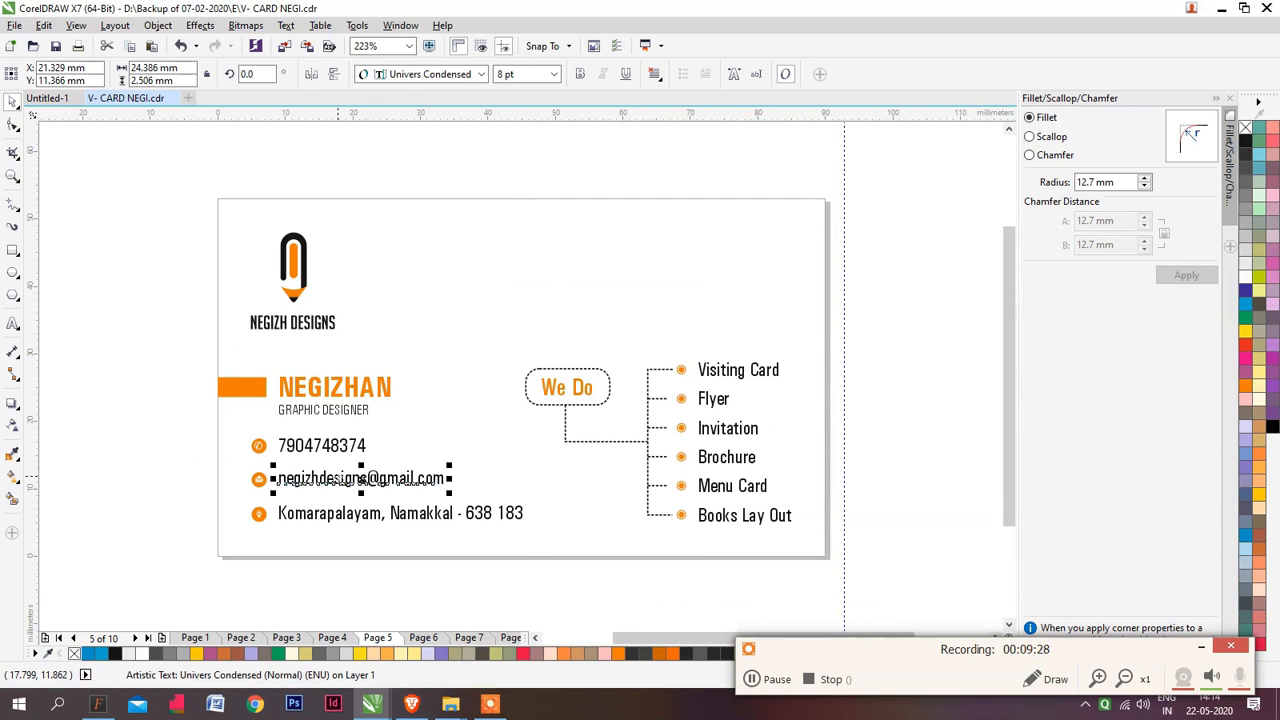
{"action": "key", "text": "ctrl+Tab"}
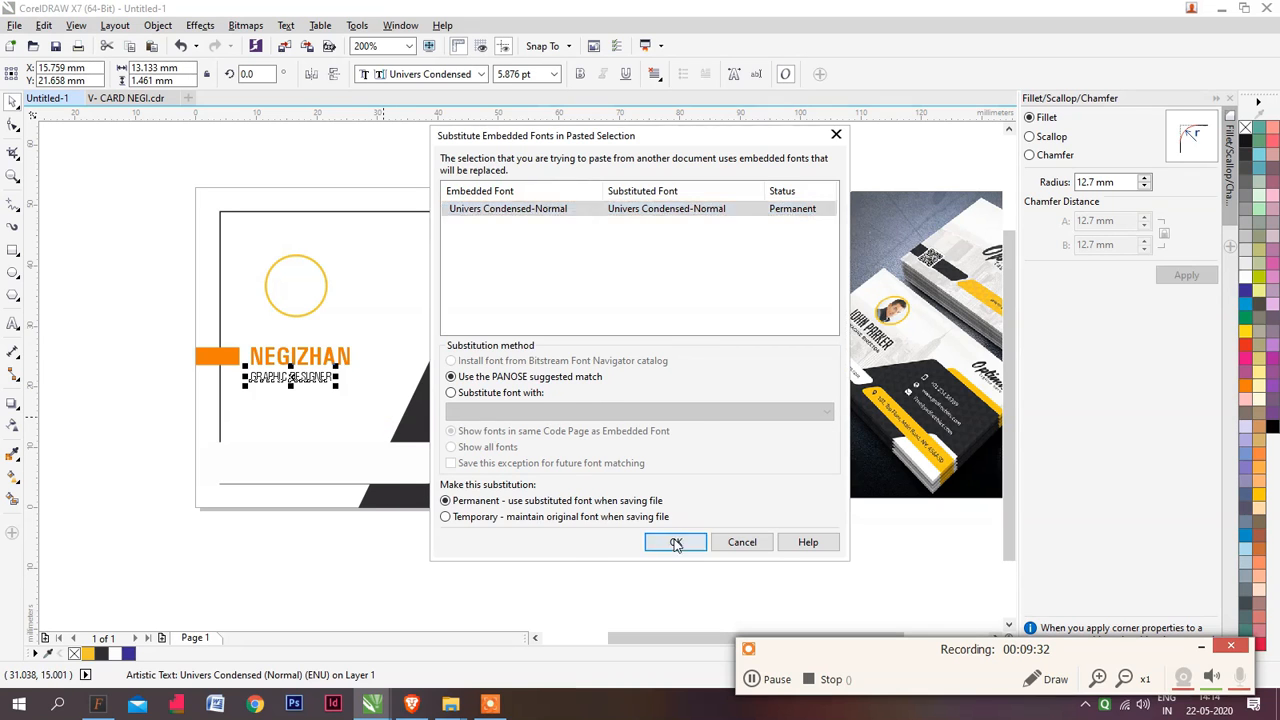
{"action": "left_click", "coordinate": [666, 540]}
{"action": "left_click_drag", "start_coordinate": [364, 439], "coordinate": [363, 463]}
Copy the phone, e-mail and address lines with their icons from V- CARD NEGI into Untitled-1, placing them on the dark shape
{"action": "key", "text": "ctrl+Tab"}
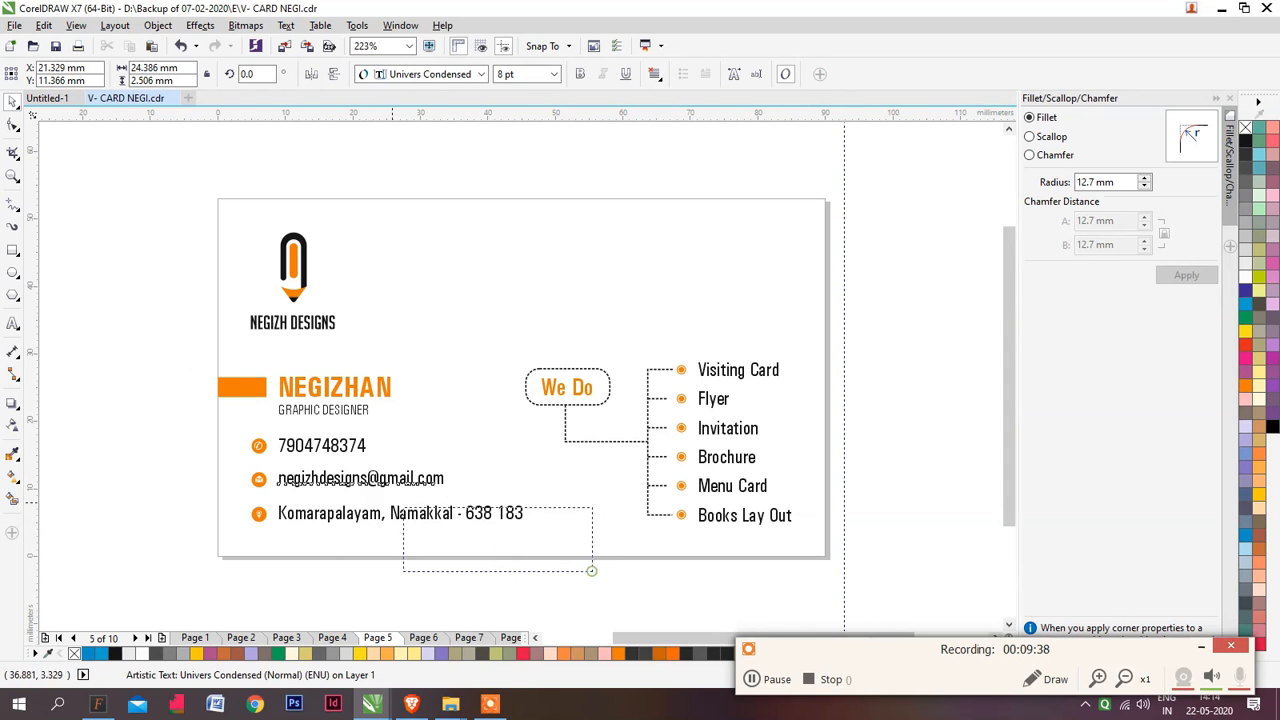
{"action": "left_click_drag", "start_coordinate": [392, 503], "coordinate": [226, 426]}
{"action": "key", "text": "ctrl+c"}
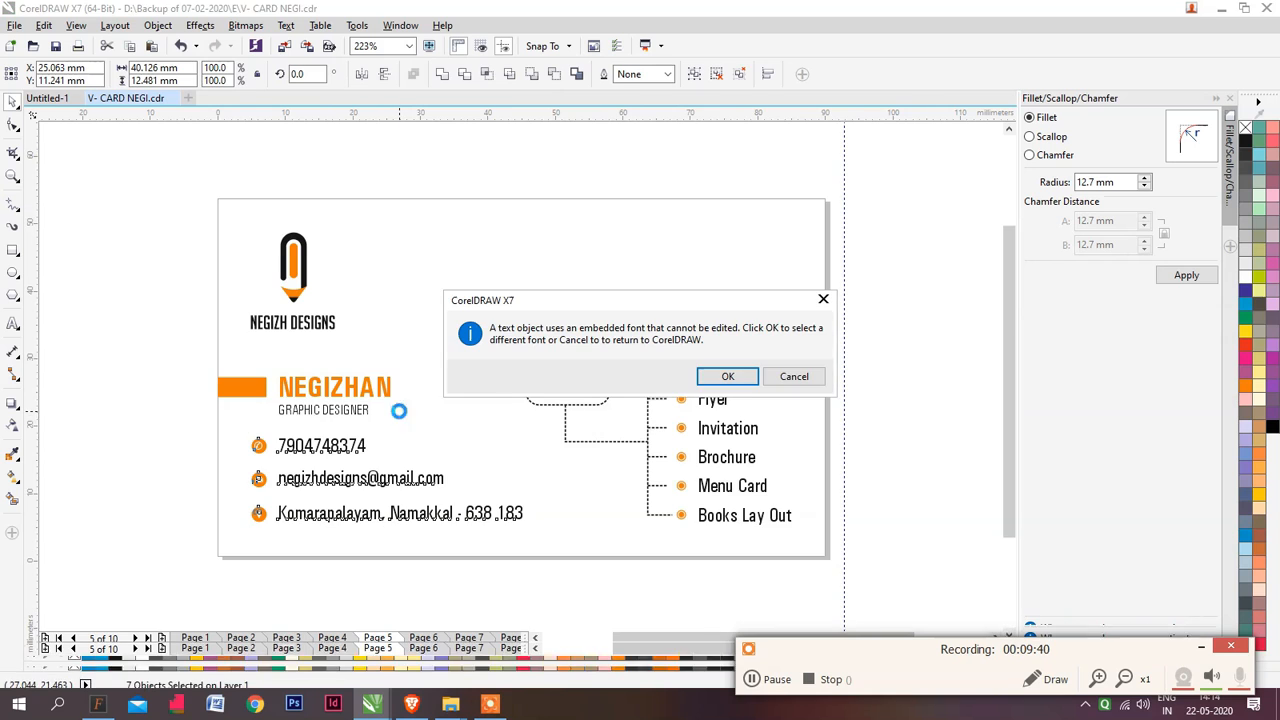
{"action": "left_click", "coordinate": [728, 376]}
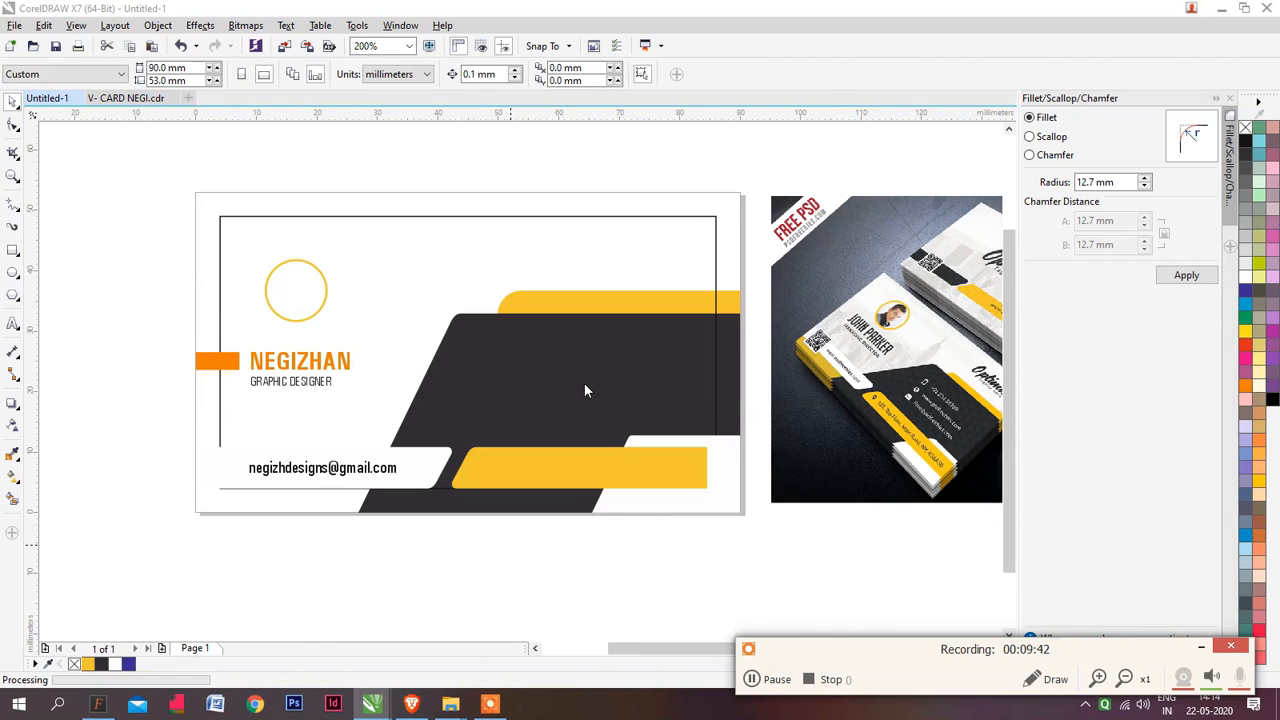
{"action": "left_click", "coordinate": [662, 545]}
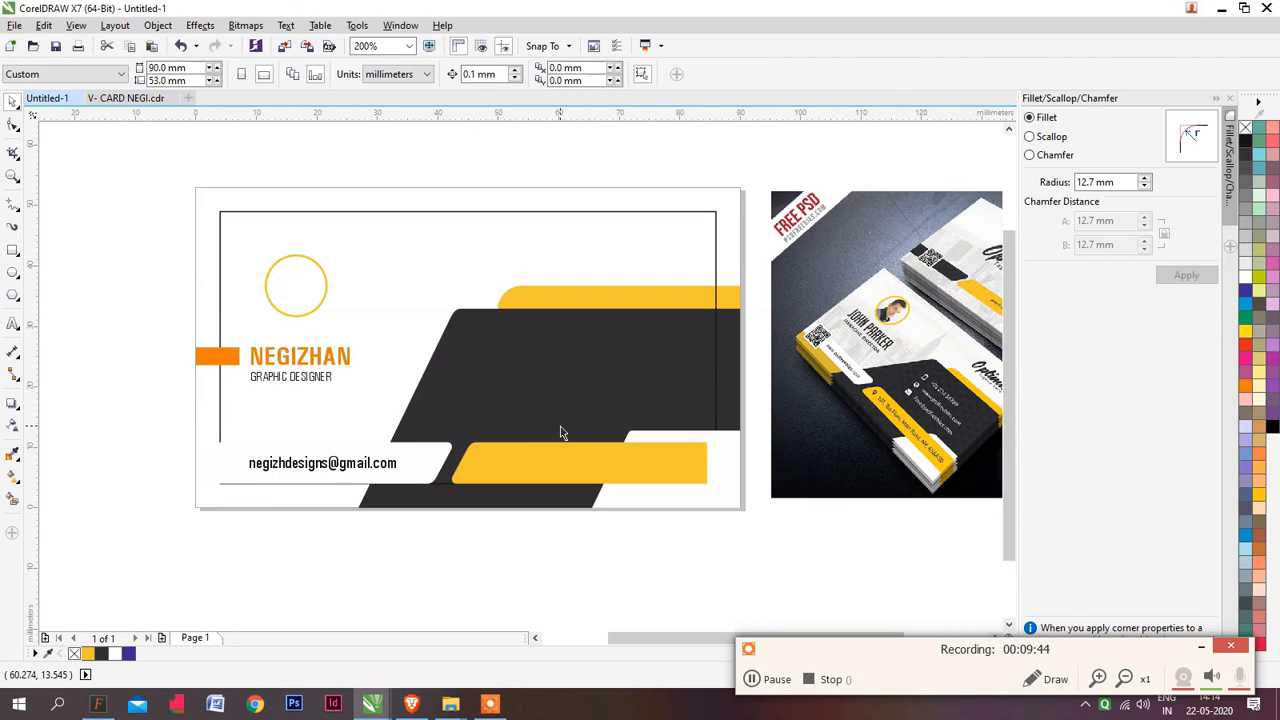
{"action": "key", "text": "ctrl+v"}
{"action": "left_click", "coordinate": [679, 541]}
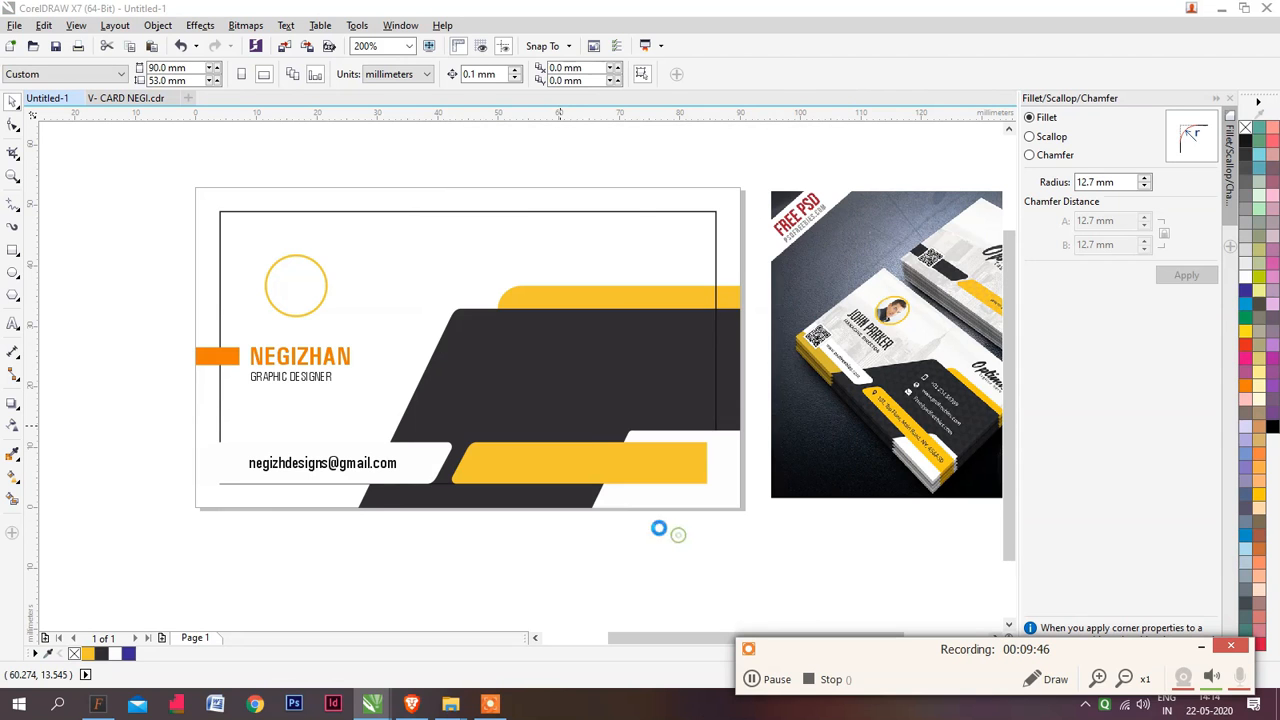
{"action": "left_click_drag", "start_coordinate": [378, 441], "coordinate": [621, 379]}
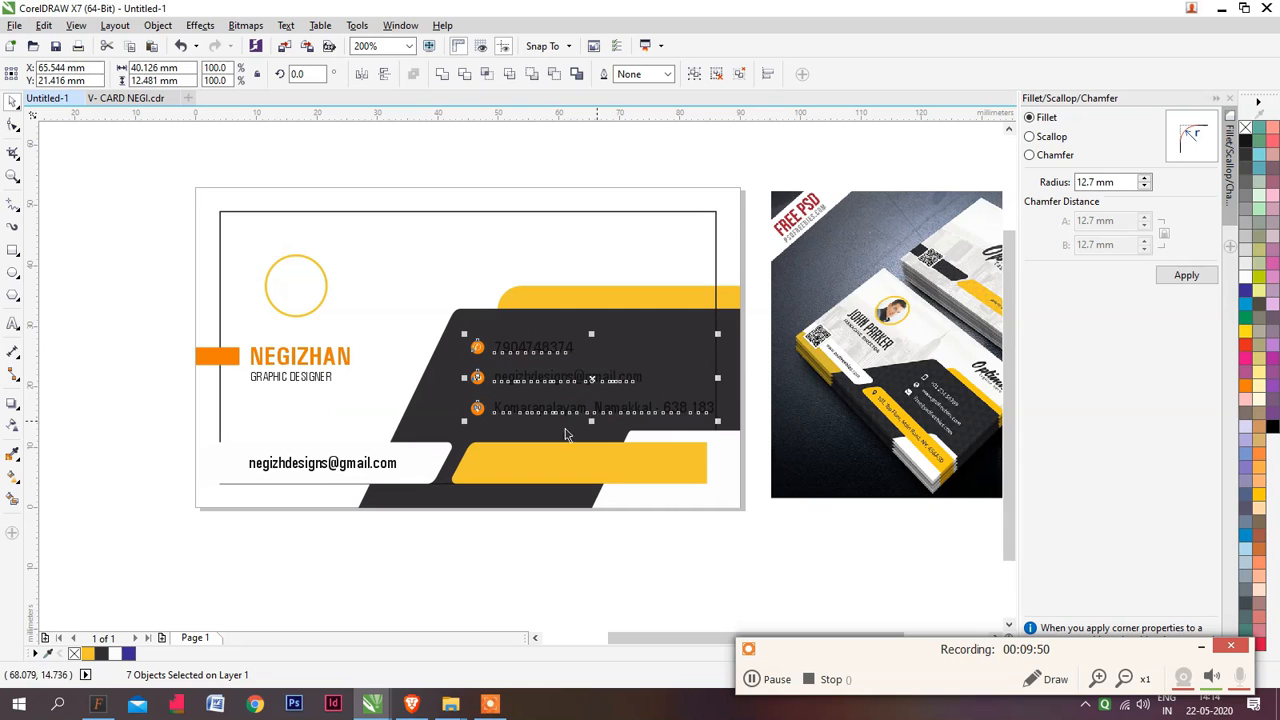
{"action": "left_click", "coordinate": [658, 545]}
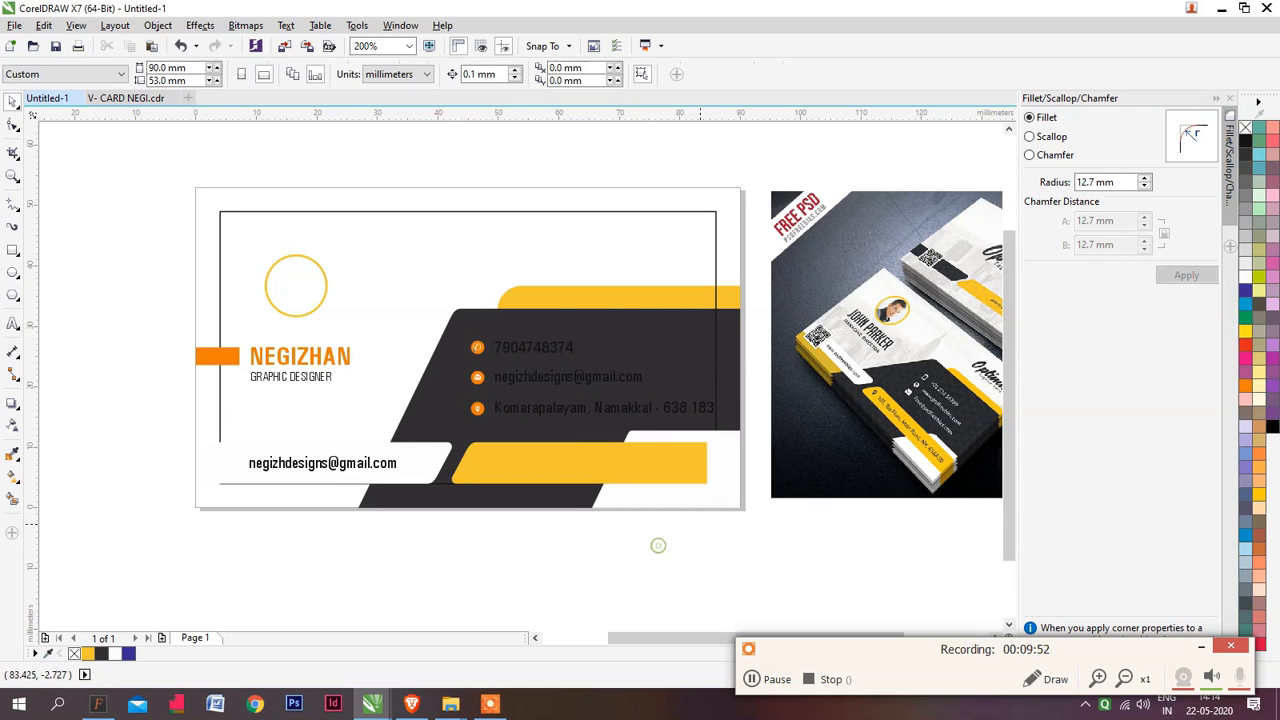
Ungroup the phone, envelope and location icons beside the contact lines on the dark shape
{"action": "left_click_drag", "start_coordinate": [511, 438], "coordinate": [454, 443]}
{"action": "scroll", "coordinate": [453, 441], "scroll_direction": "up", "scroll_amount": 1}
{"action": "left_click", "coordinate": [396, 397]}
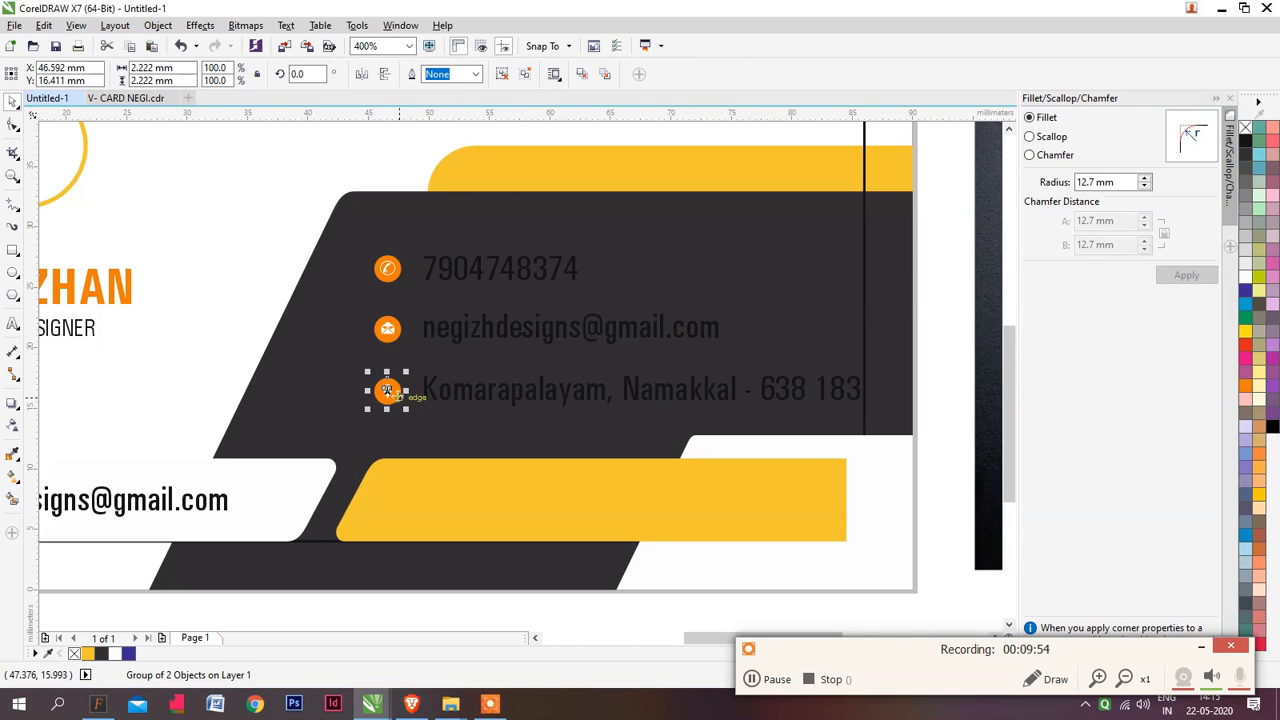
{"action": "key", "text": "Escape"}
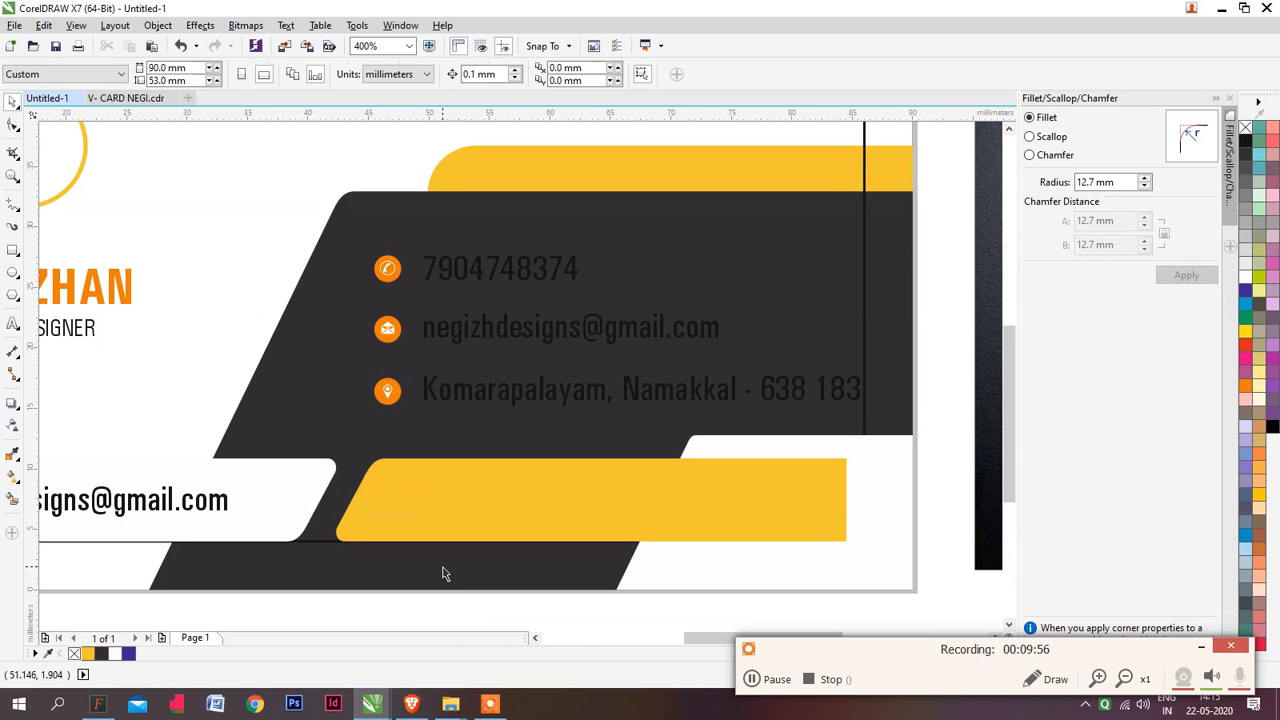
{"action": "left_click_drag", "start_coordinate": [378, 492], "coordinate": [358, 240]}
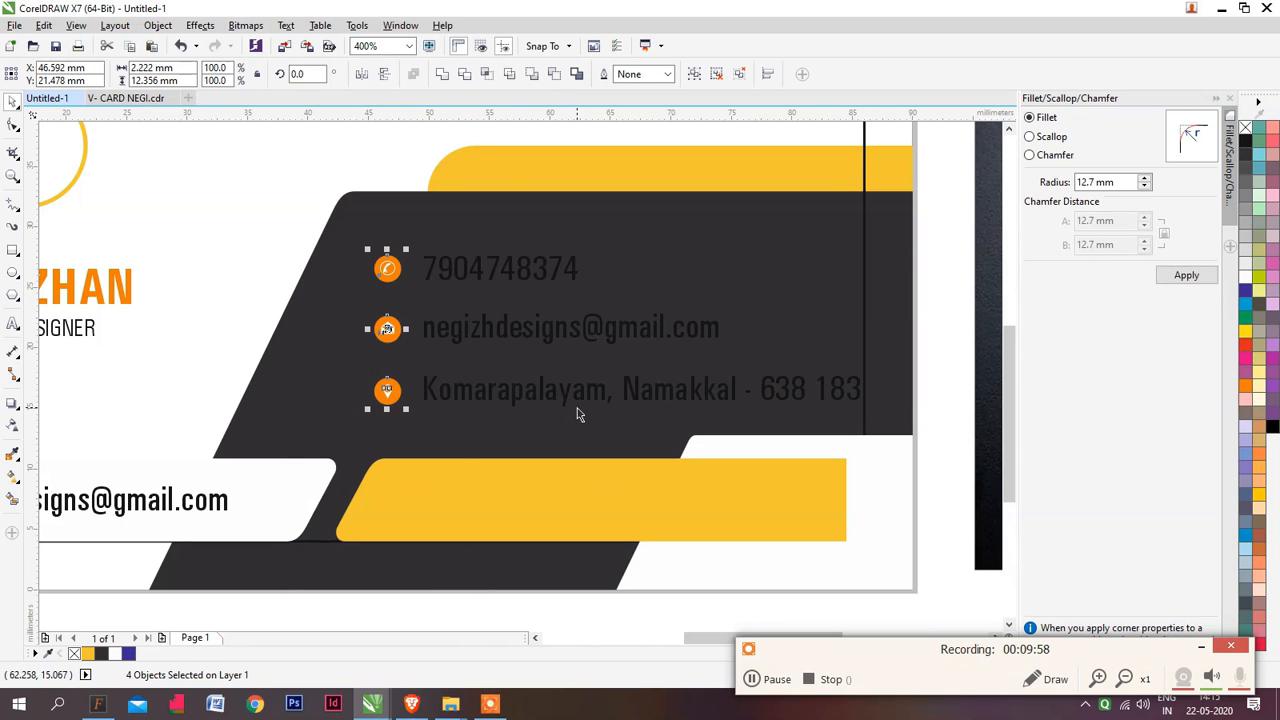
{"action": "key", "text": "ctrl+u"}
{"action": "key", "text": "Escape"}
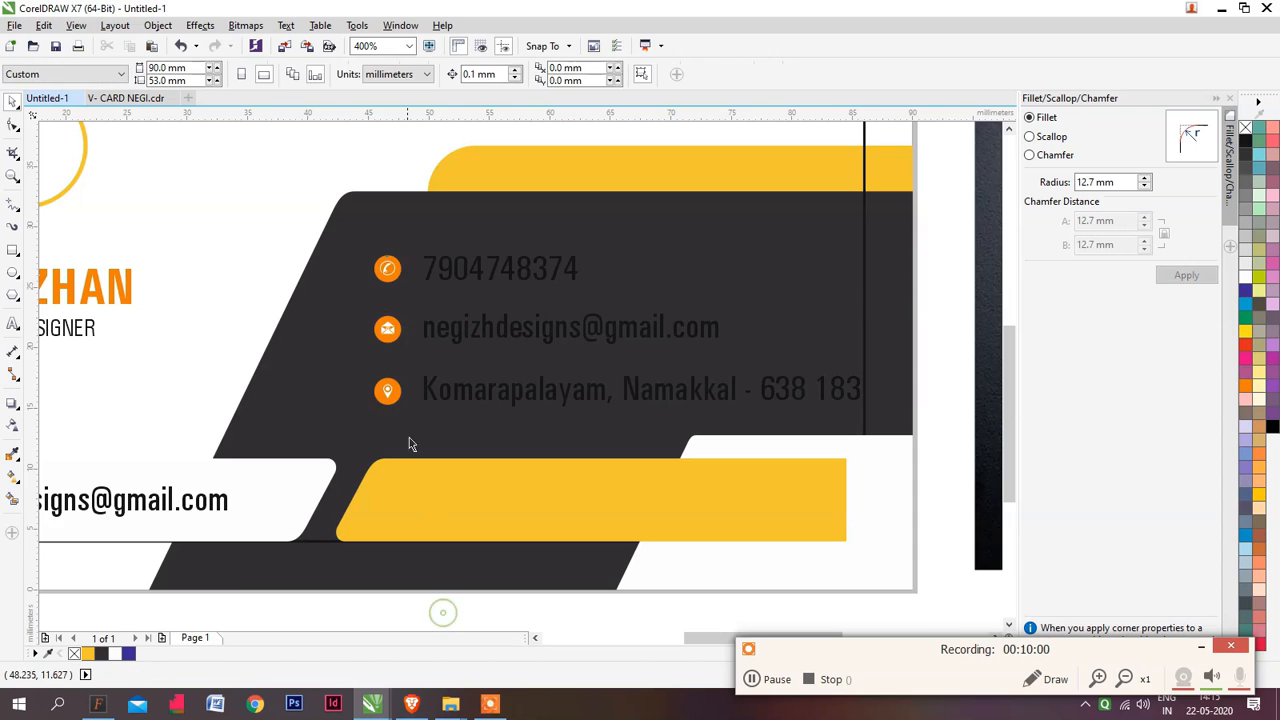
Delete the orange circles behind the location, envelope and phone icons
{"action": "scroll", "coordinate": [400, 410], "scroll_direction": "up", "scroll_amount": 1}
{"action": "left_click", "coordinate": [392, 378]}
{"action": "key", "text": "Delete"}
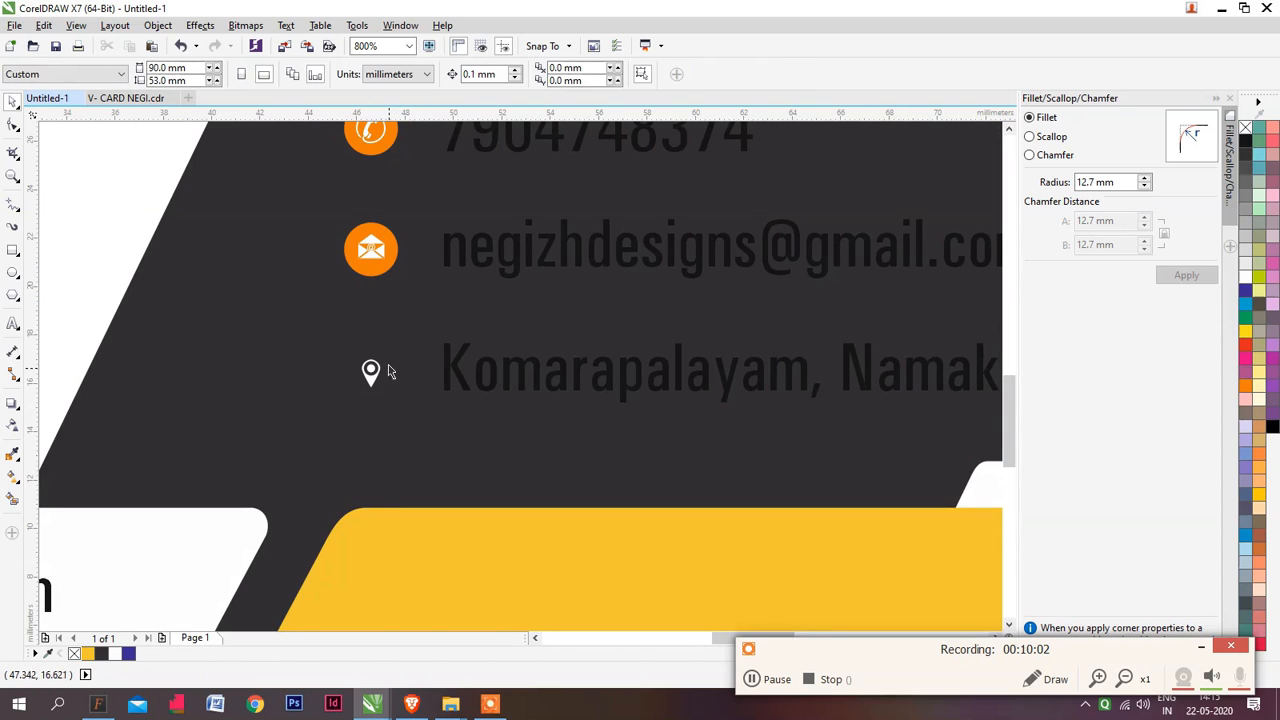
{"action": "left_click", "coordinate": [381, 275]}
{"action": "key", "text": "Delete"}
{"action": "scroll", "coordinate": [420, 260], "scroll_direction": "up", "scroll_amount": 2}
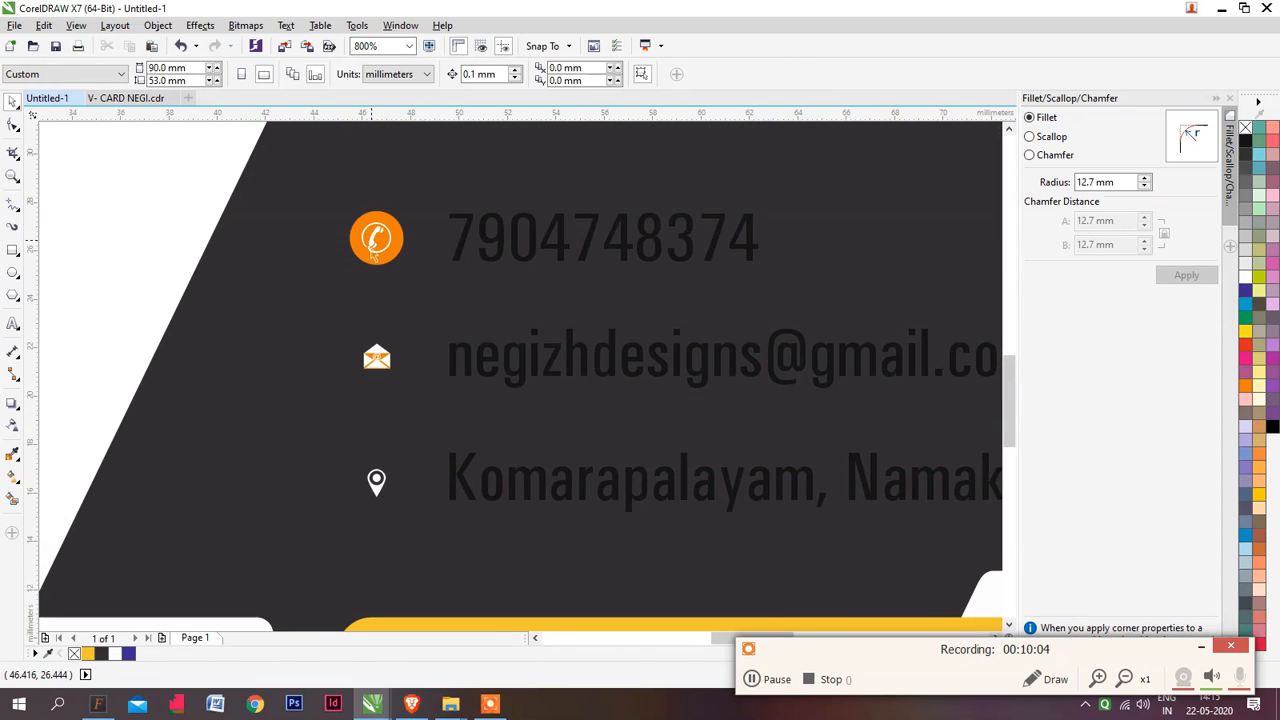
{"action": "left_click", "coordinate": [378, 255]}
{"action": "key", "text": "Delete"}
Ungroup the envelope icon and delete the orange pieces inside it, including those within the @ sign
{"action": "scroll", "coordinate": [380, 384], "scroll_direction": "up", "scroll_amount": 1}
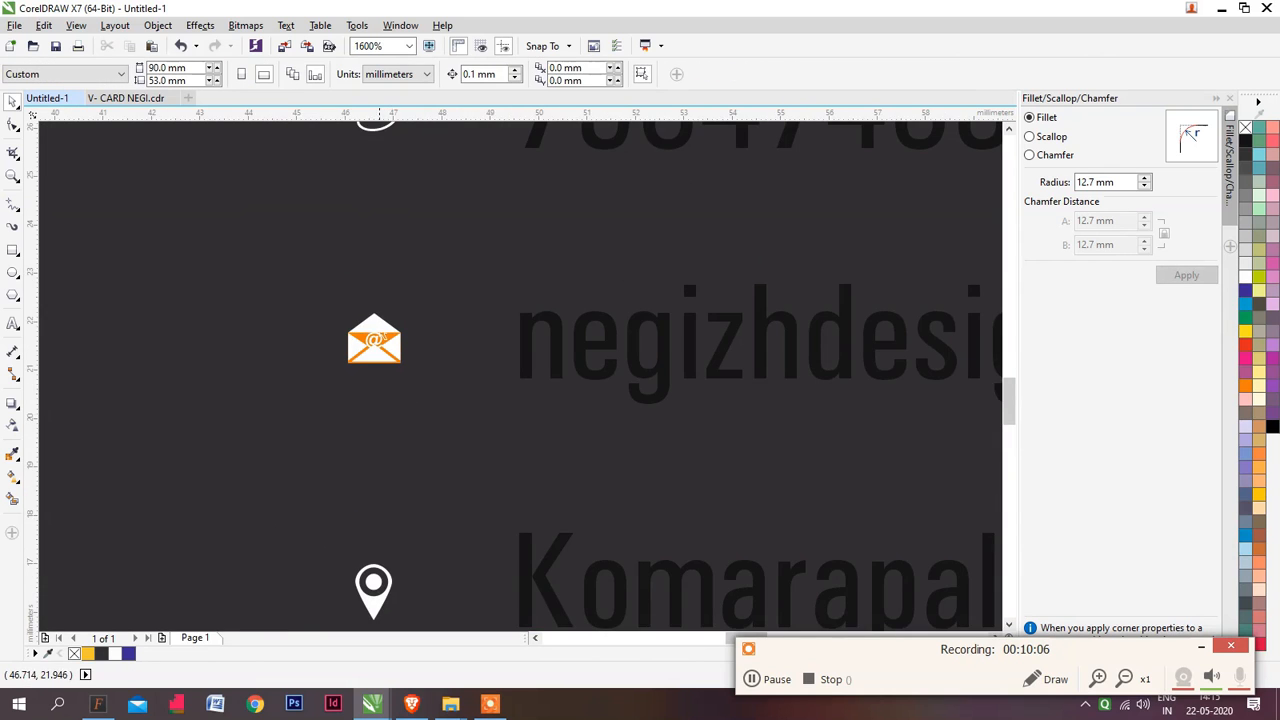
{"action": "left_click", "coordinate": [376, 342]}
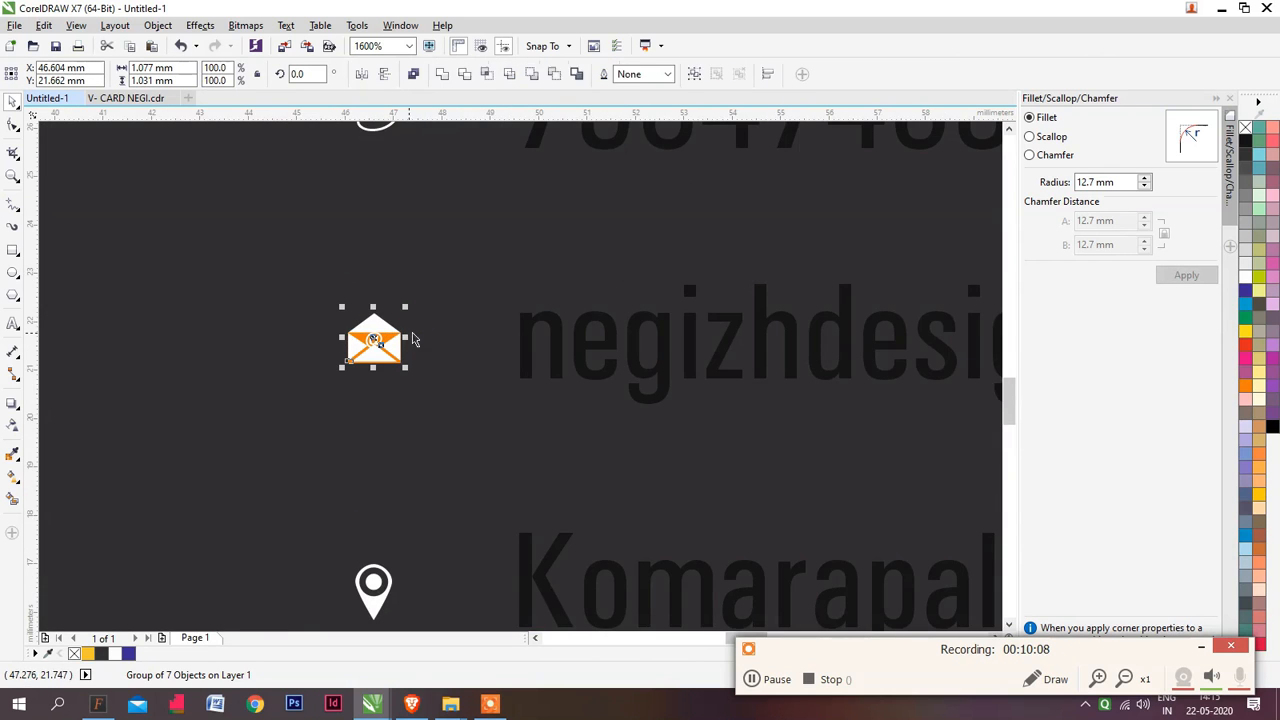
{"action": "key", "text": "ctrl+u"}
{"action": "key", "text": "ctrl+z"}
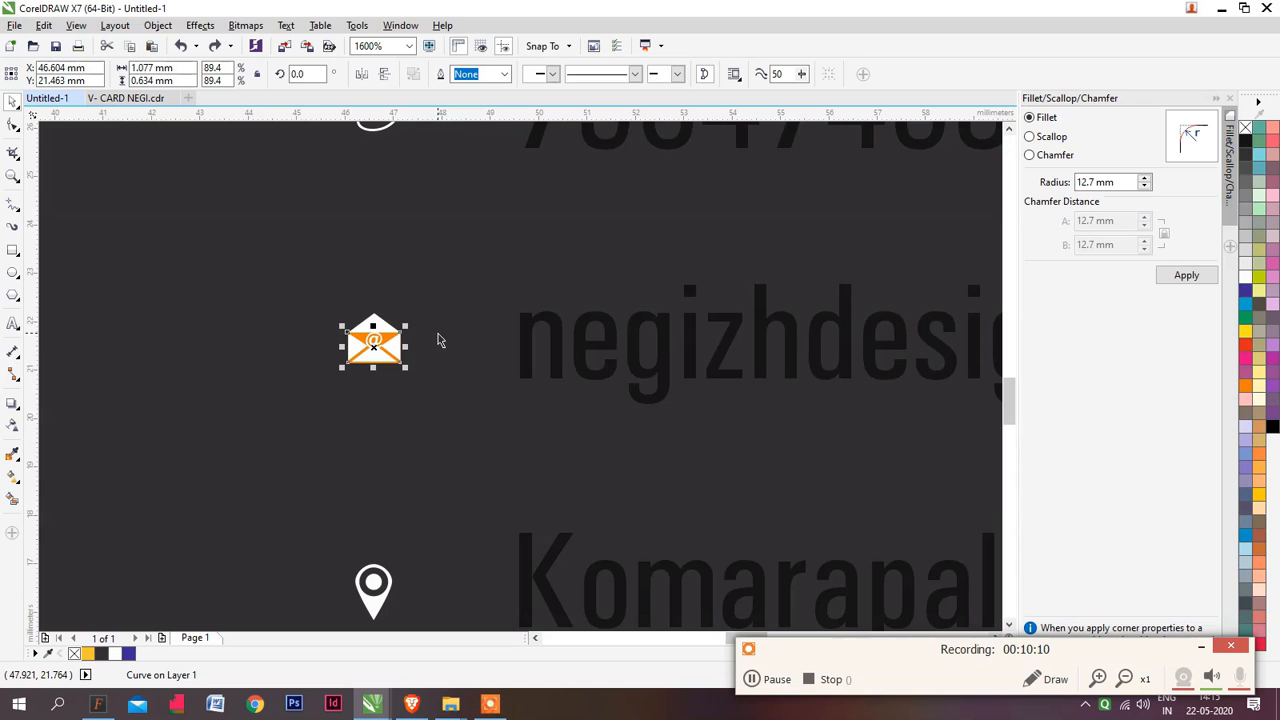
{"action": "left_click", "coordinate": [438, 320]}
{"action": "scroll", "coordinate": [425, 301], "scroll_direction": "down", "scroll_amount": 2}
{"action": "scroll", "coordinate": [426, 302], "scroll_direction": "up", "scroll_amount": 5}
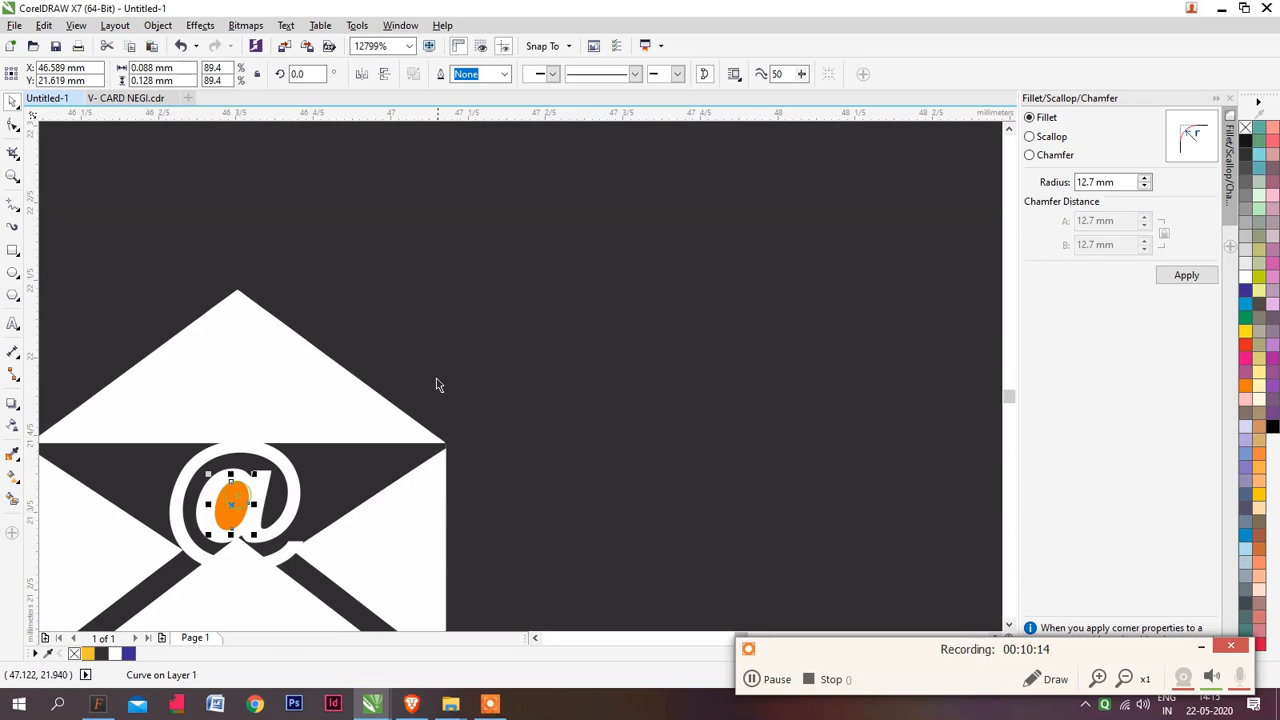
{"action": "scroll", "coordinate": [470, 330], "scroll_direction": "down", "scroll_amount": 3}
{"action": "scroll", "coordinate": [391, 362], "scroll_direction": "down", "scroll_amount": 2}
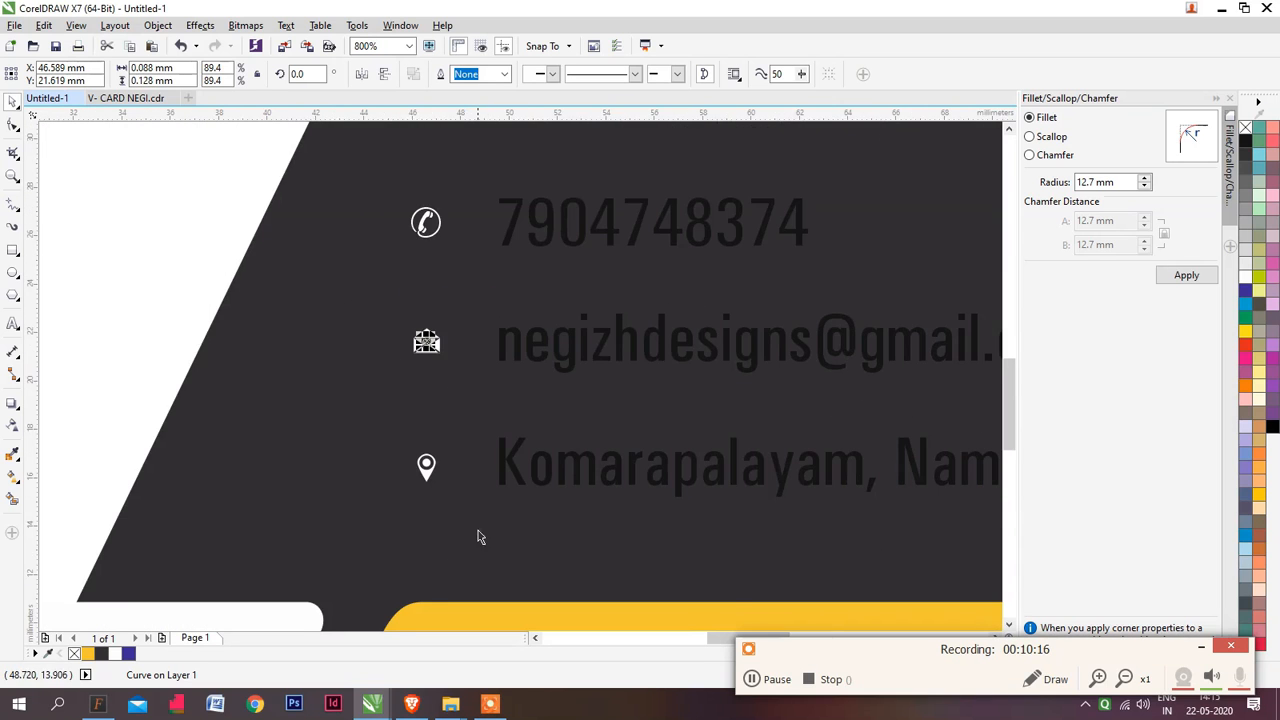
Recolour the phone, e-mail and address text lines on the dark shape white
{"action": "scroll", "coordinate": [502, 371], "scroll_direction": "down", "scroll_amount": 1}
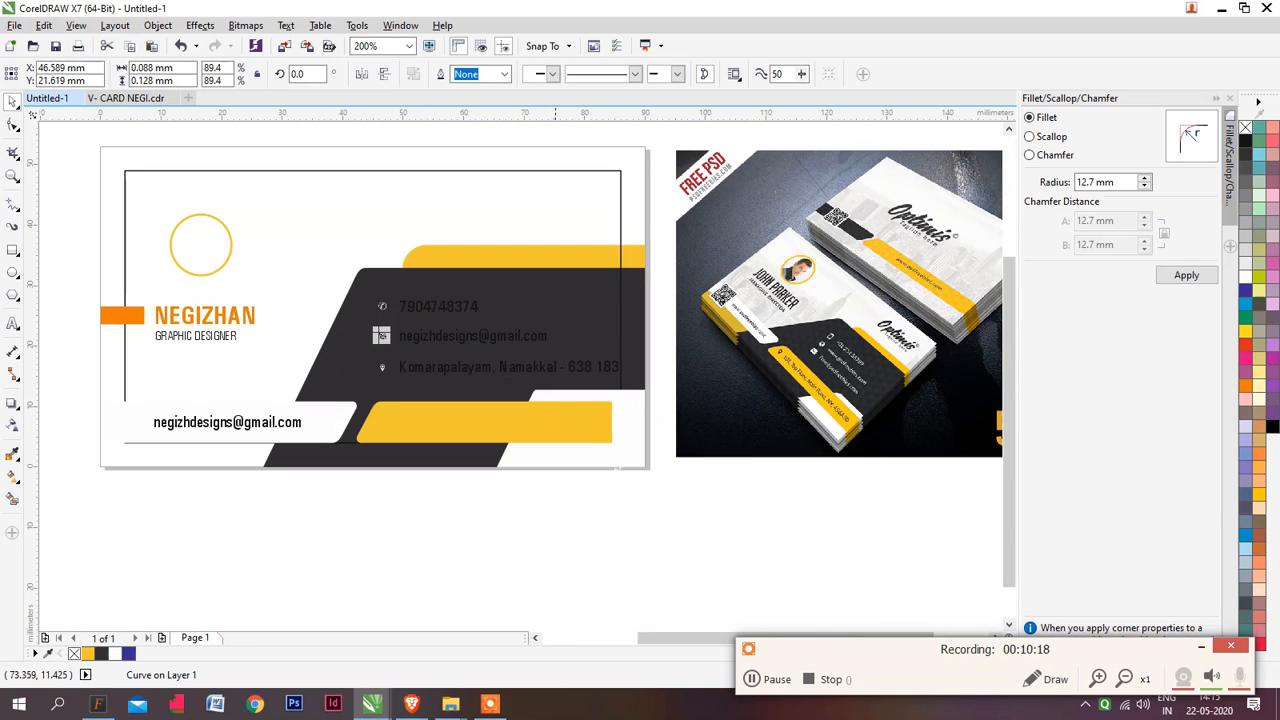
{"action": "left_click_drag", "start_coordinate": [671, 523], "coordinate": [395, 290]}
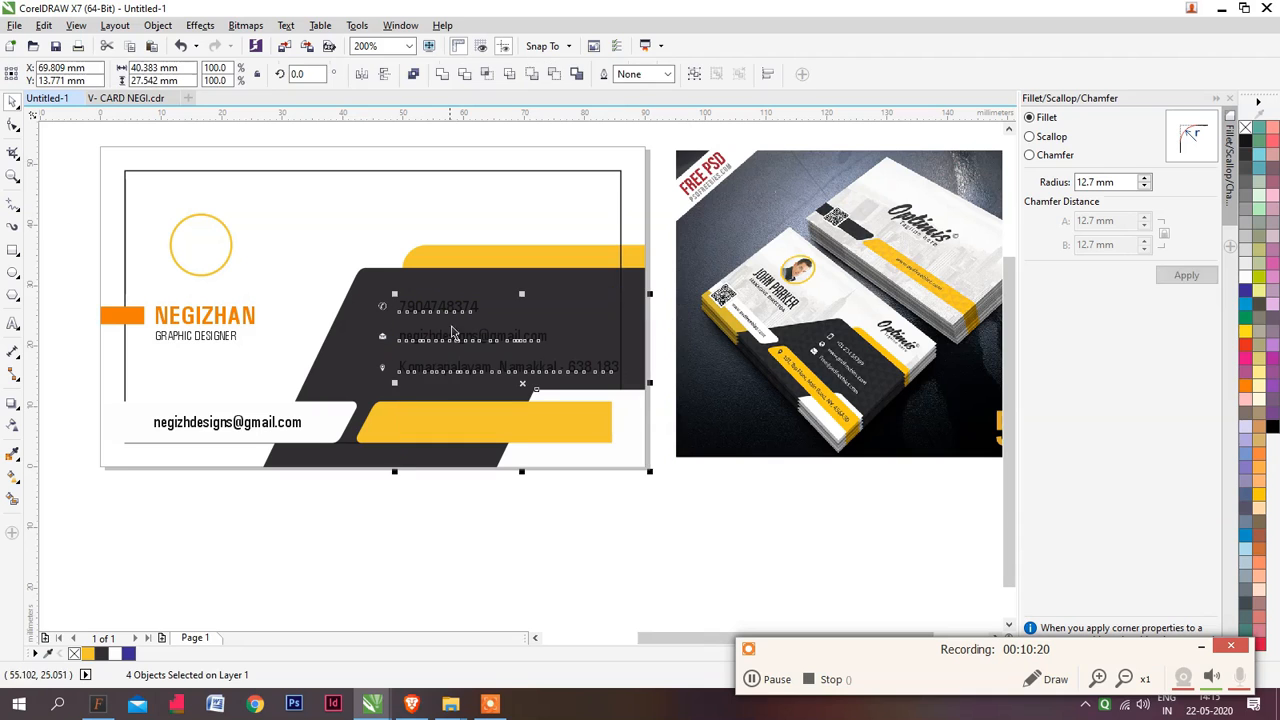
{"action": "left_click", "coordinate": [660, 543]}
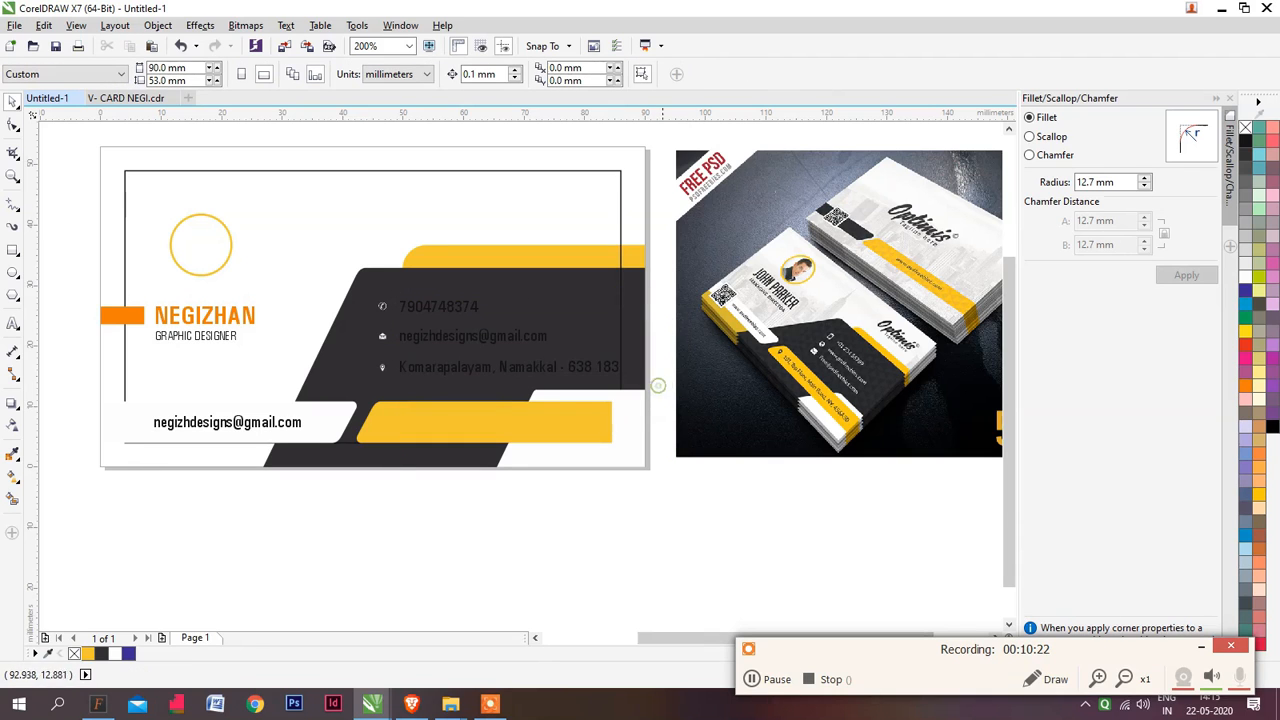
{"action": "left_click_drag", "start_coordinate": [493, 325], "coordinate": [388, 288]}
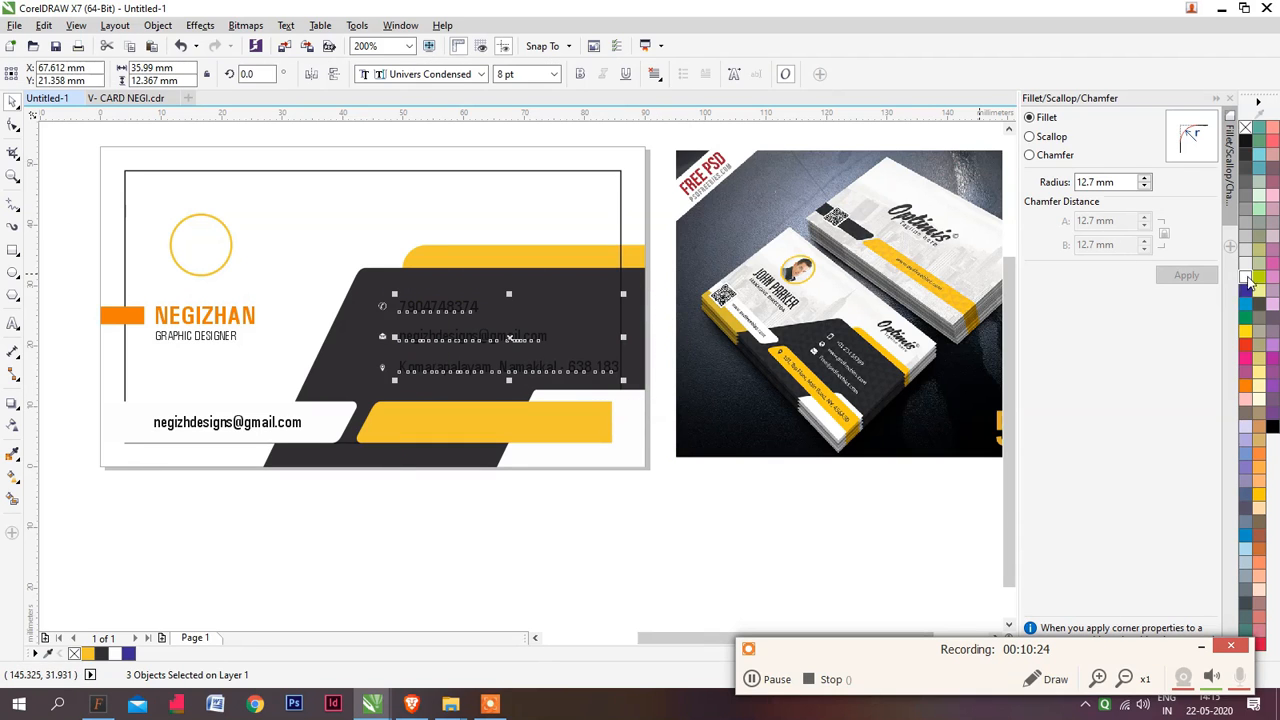
{"action": "left_click", "coordinate": [651, 543]}
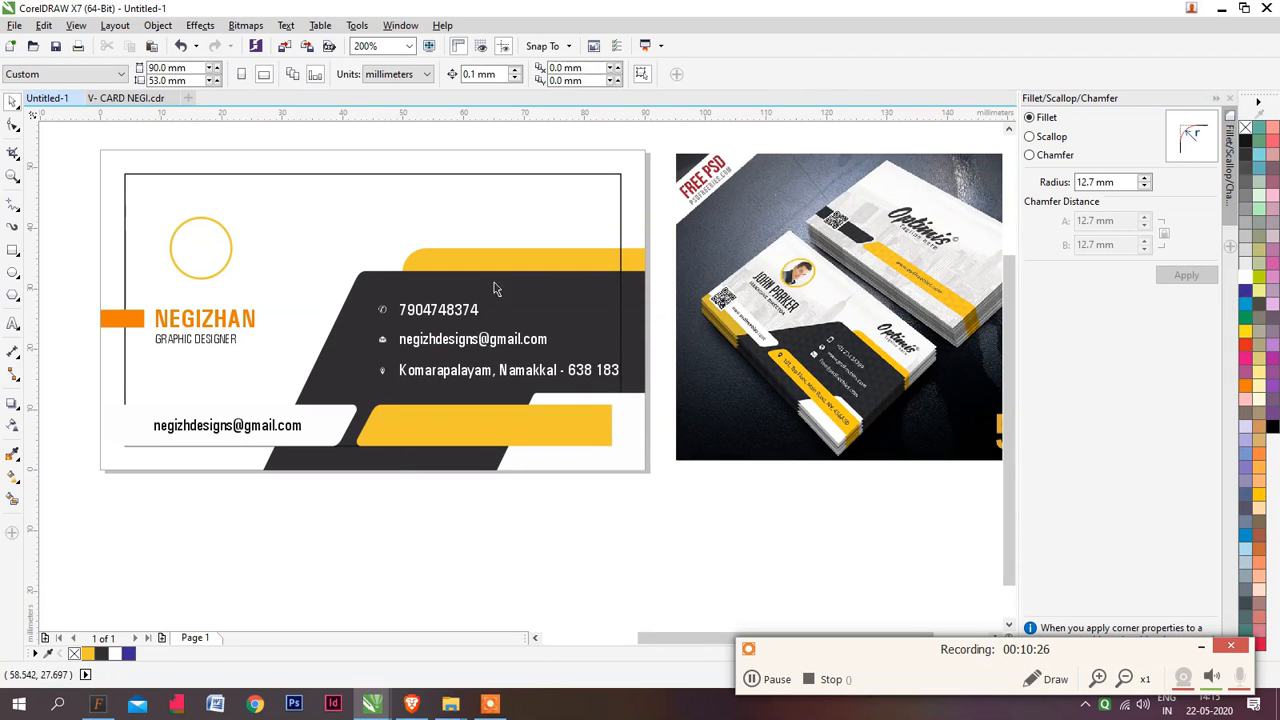
Reposition the yellow bar behind the dark shape's upper edge and align it flush with the card's right edge
{"action": "left_click", "coordinate": [640, 263]}
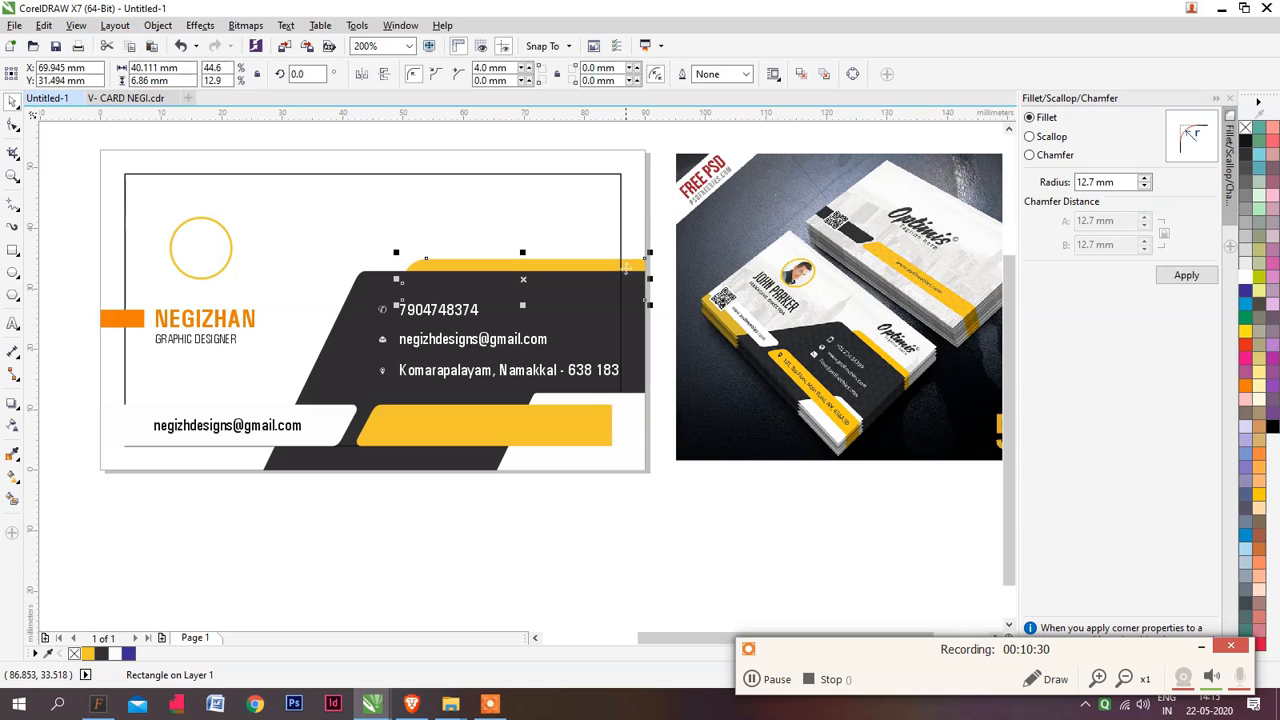
{"action": "left_click_drag", "start_coordinate": [627, 268], "coordinate": [622, 267]}
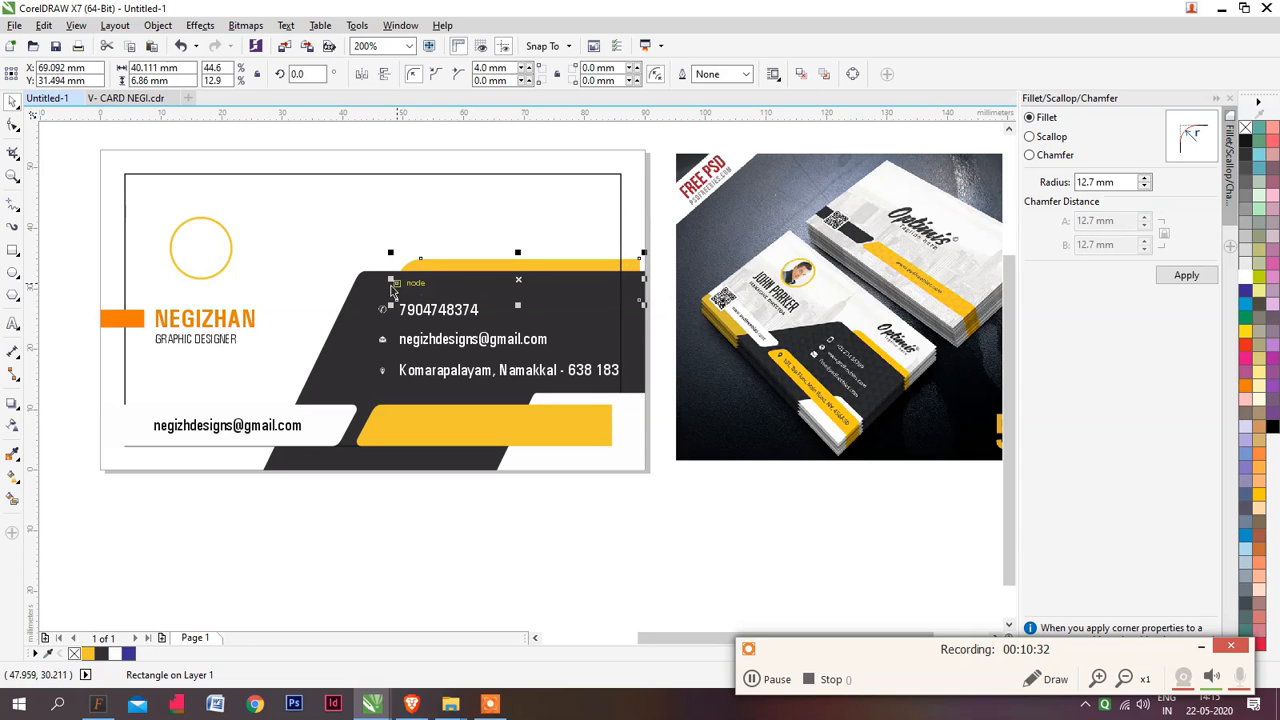
{"action": "left_click", "coordinate": [634, 212], "text": "shift"}
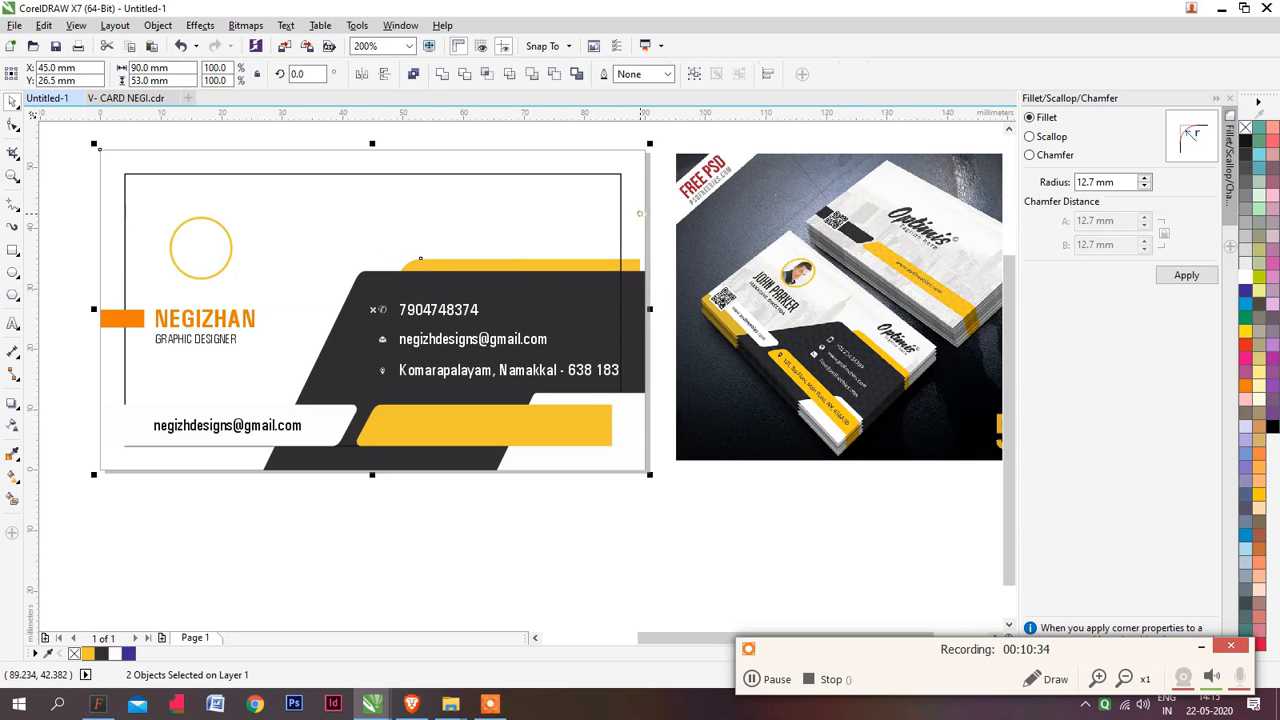
{"action": "key", "text": "r"}
{"action": "left_click", "coordinate": [626, 489]}
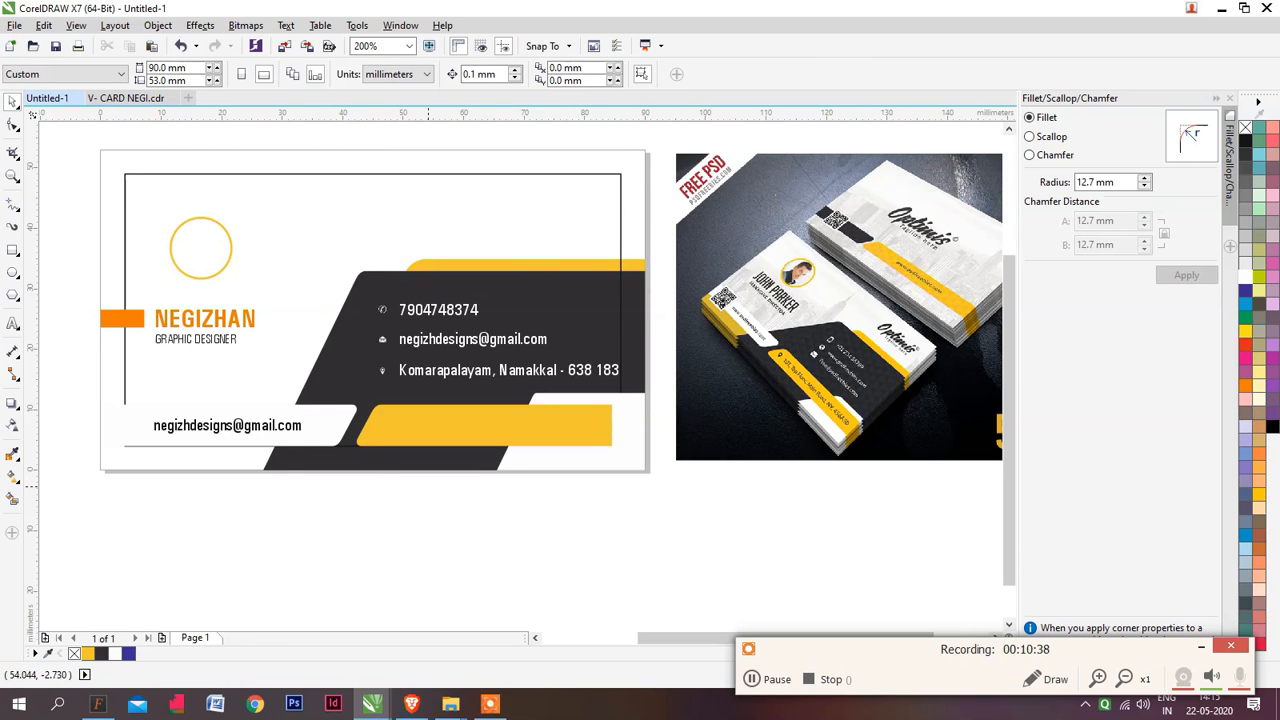
Move the address line straight down from the dark shape onto the yellow strip
{"action": "left_click_drag", "start_coordinate": [451, 499], "coordinate": [494, 467]}
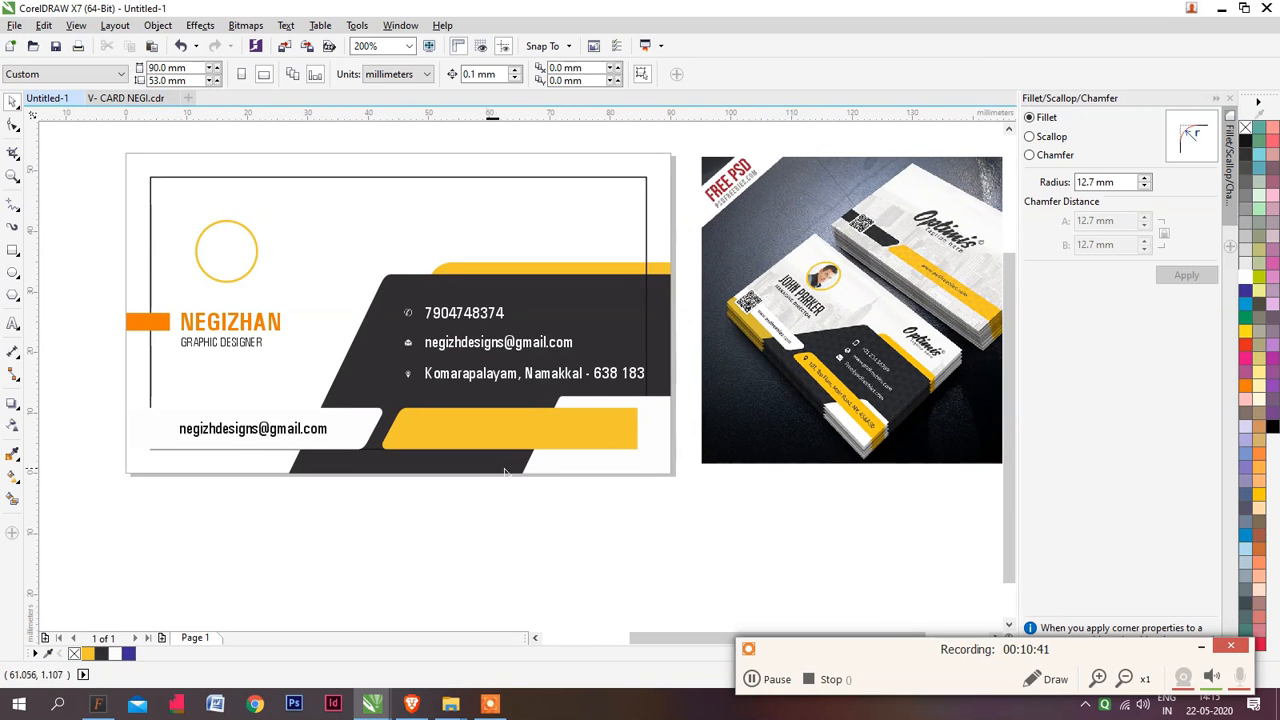
{"action": "left_click", "coordinate": [552, 379]}
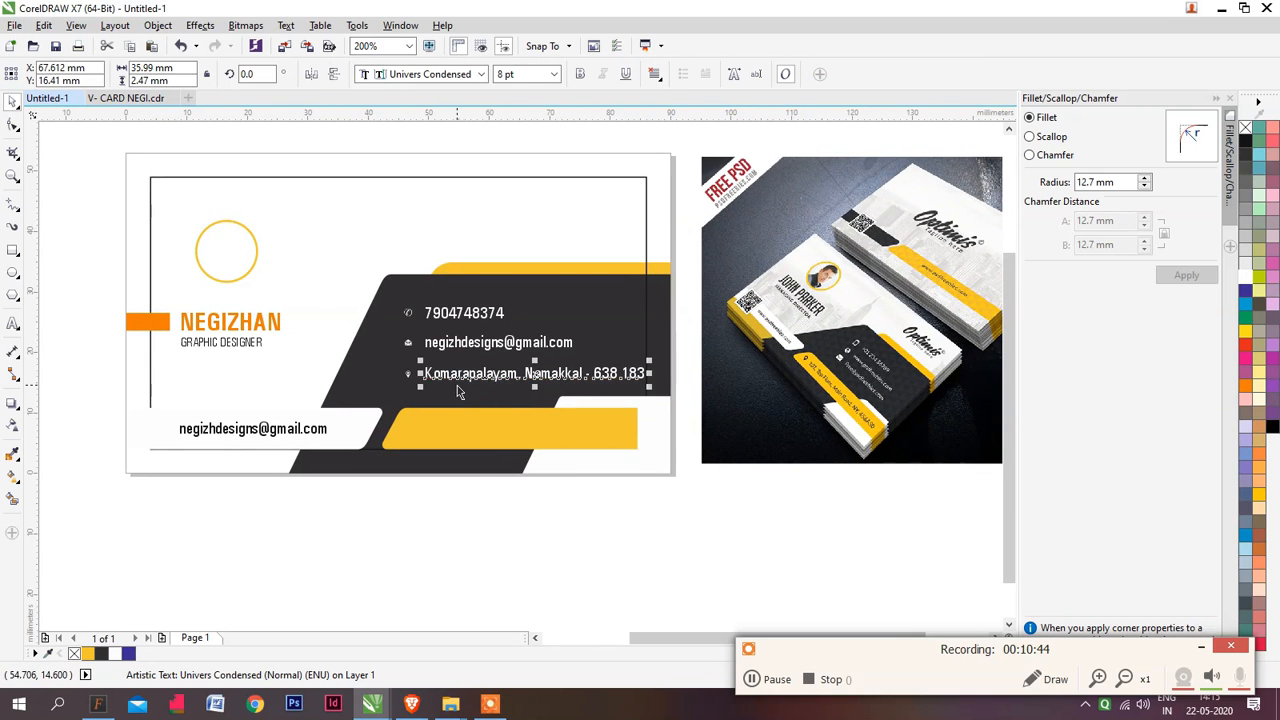
{"action": "scroll", "coordinate": [416, 381], "scroll_direction": "up", "scroll_amount": 4}
{"action": "scroll", "coordinate": [272, 322], "scroll_direction": "down", "scroll_amount": 2}
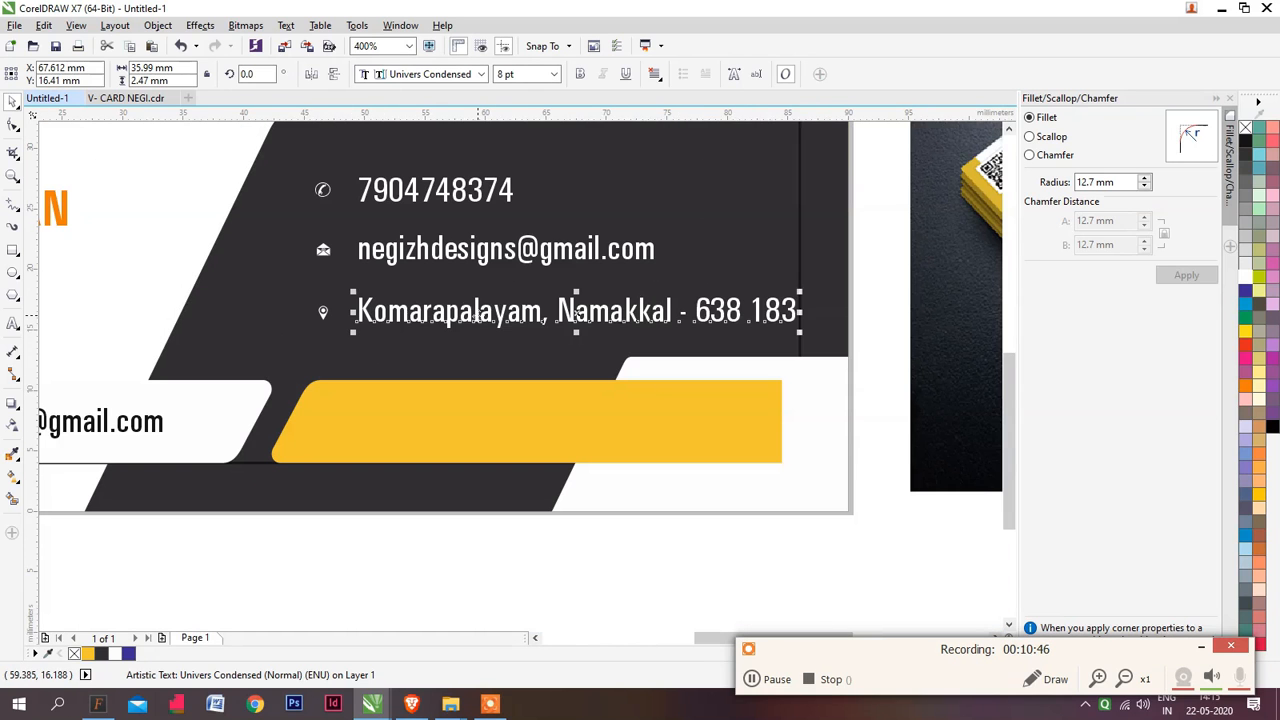
{"action": "left_click_drag", "start_coordinate": [577, 313], "coordinate": [577, 409]}
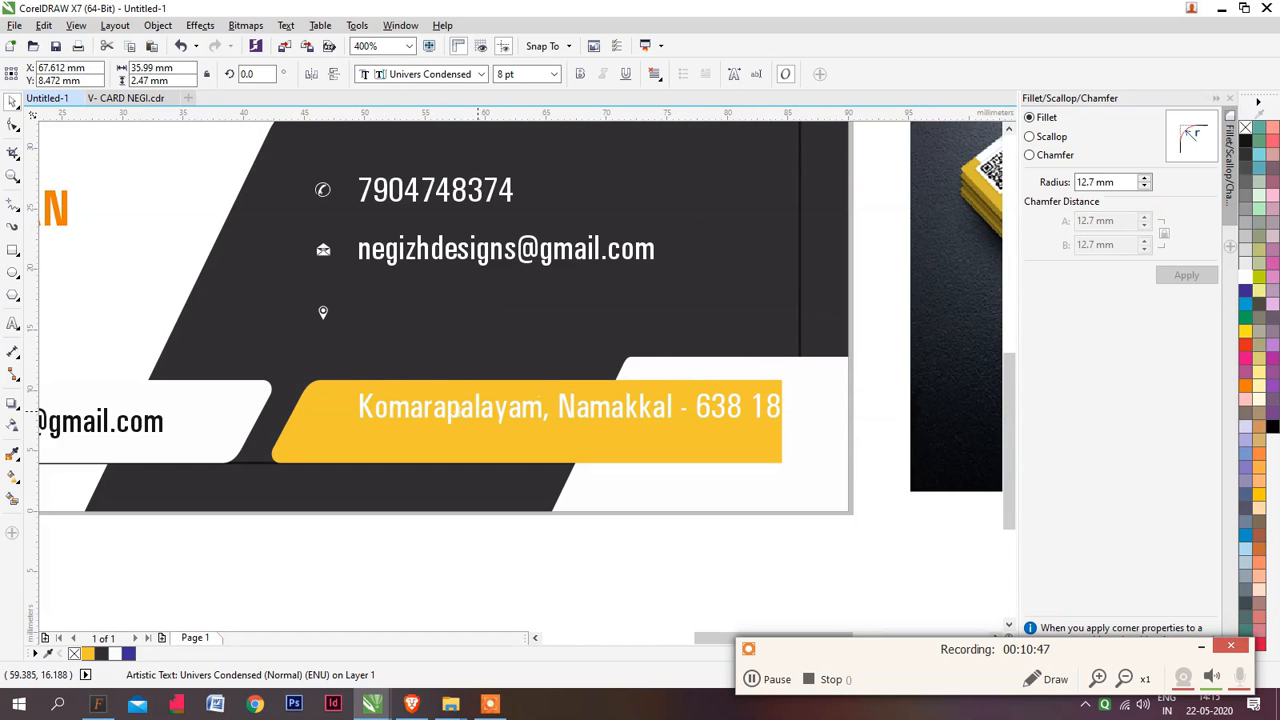
Bring the yellow strip to the front and stretch it to the card's right edge, about 47.7 mm wide
{"action": "left_click", "coordinate": [645, 452]}
{"action": "key", "text": "shift+Page_Up"}
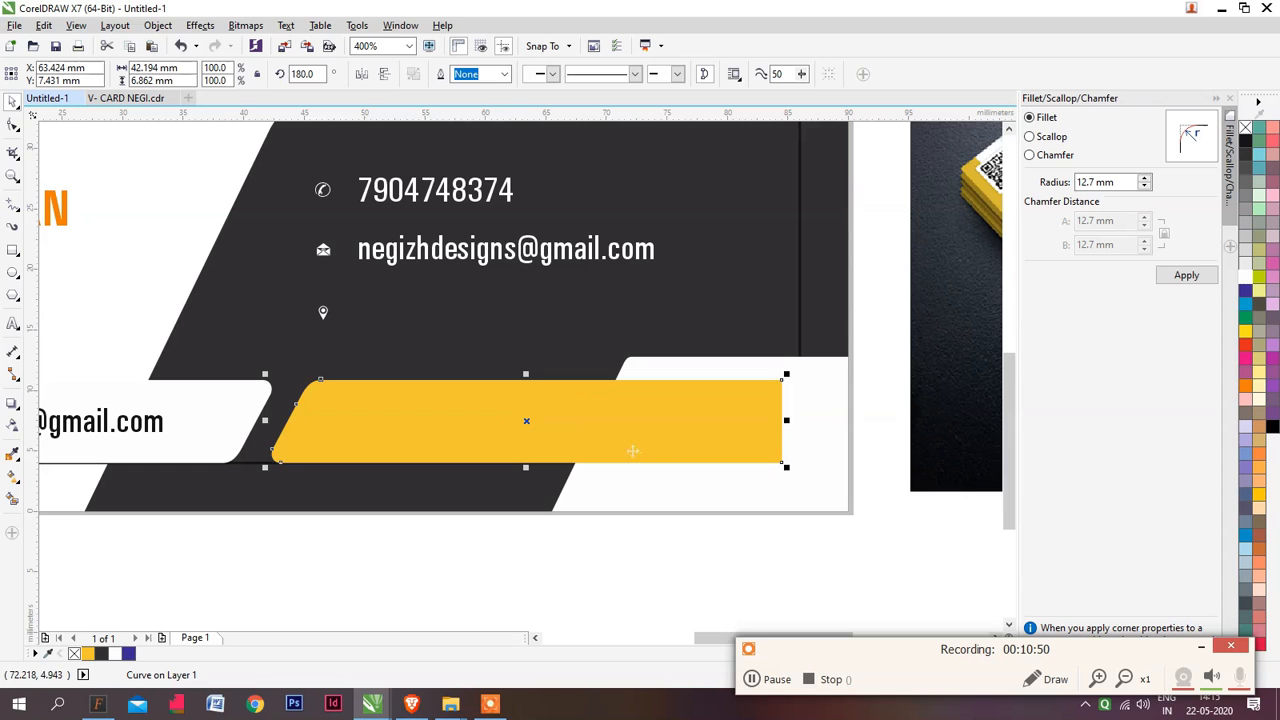
{"action": "left_click_drag", "start_coordinate": [786, 420], "coordinate": [852, 420]}
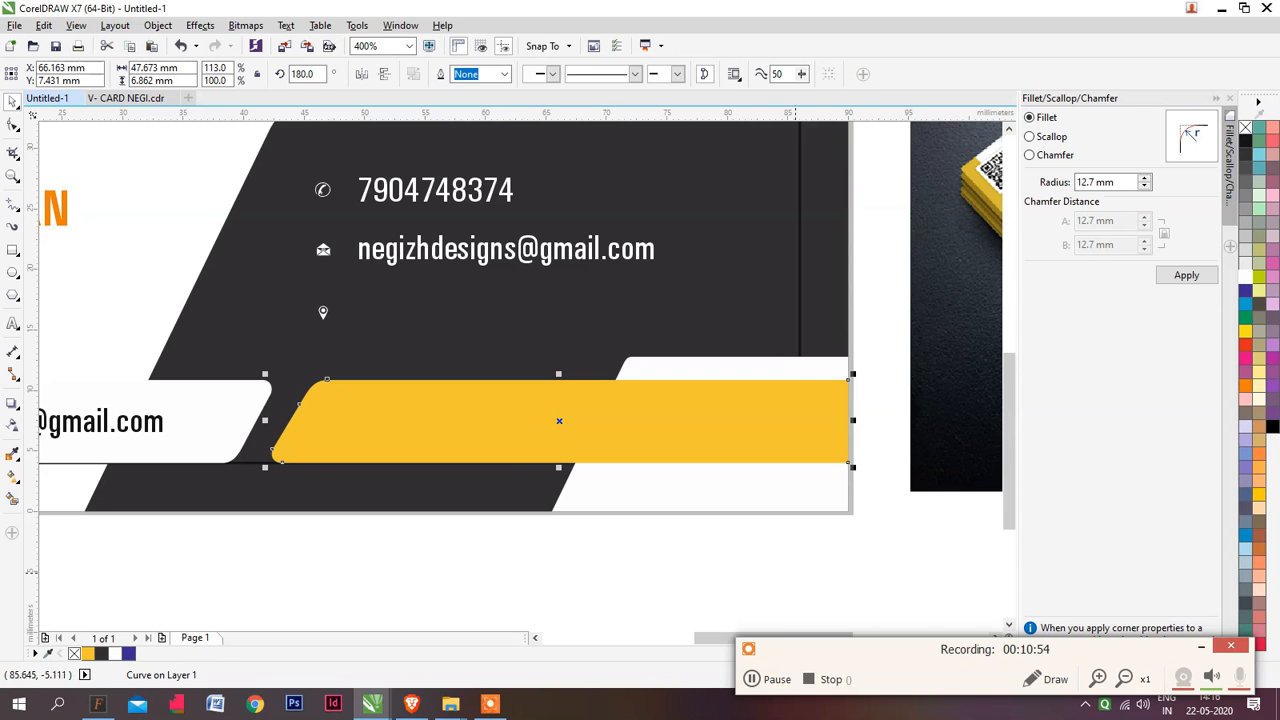
Bring the address text in front of the yellow strip, centre it vertically there and colour it black
{"action": "left_click_drag", "start_coordinate": [263, 329], "coordinate": [800, 571]}
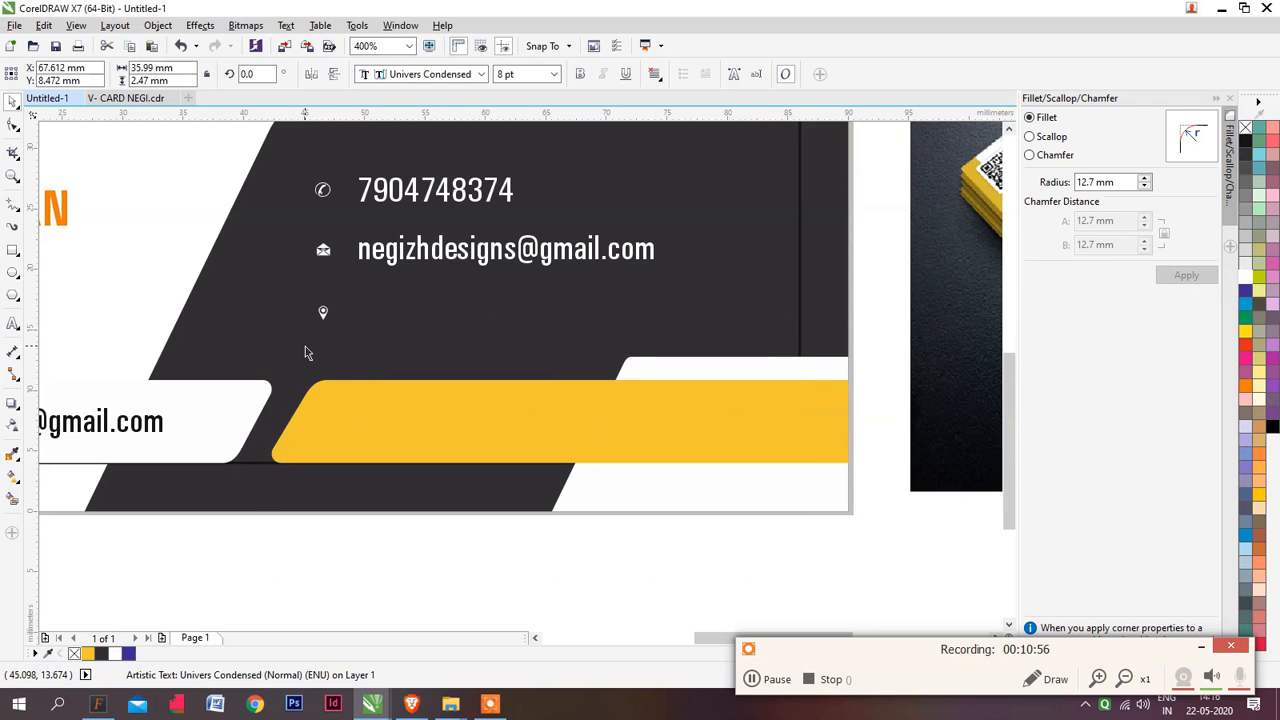
{"action": "key", "text": "shift+Page_Up"}
{"action": "left_click_drag", "start_coordinate": [460, 403], "coordinate": [457, 414]}
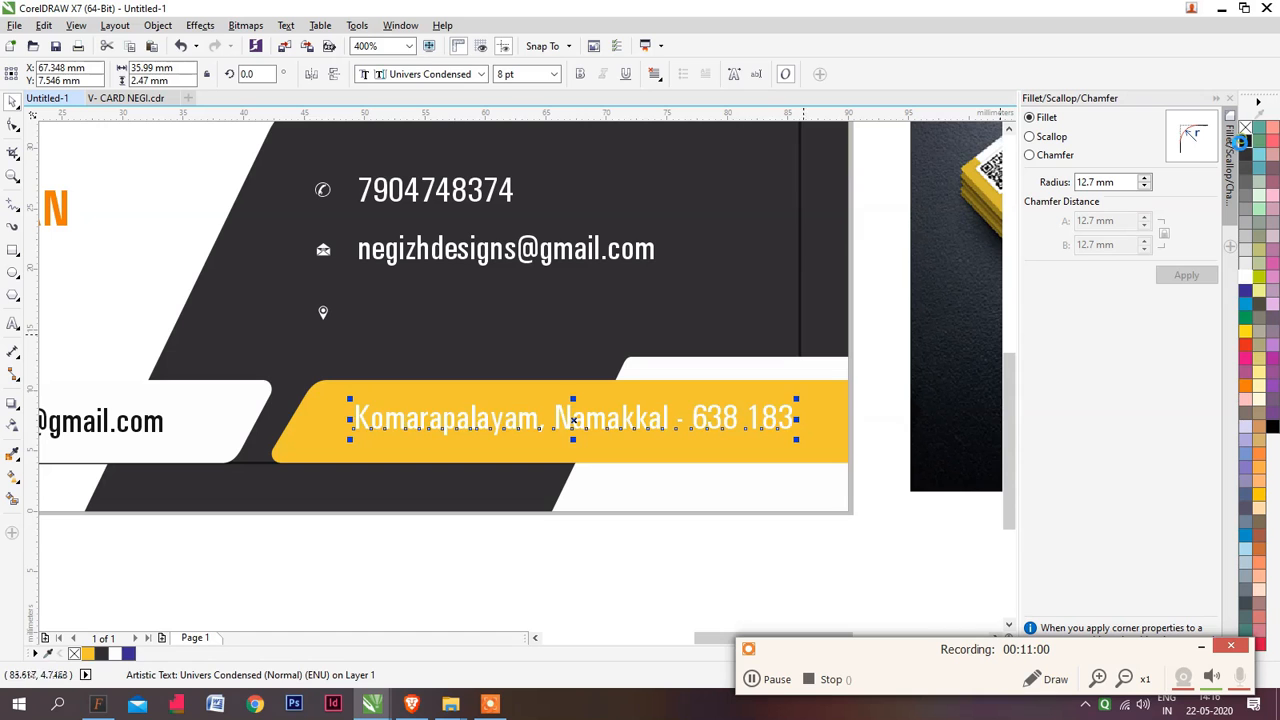
{"action": "left_click", "coordinate": [634, 555]}
Move the location pin icon onto the yellow strip in front of the address and colour it black
{"action": "left_click_drag", "start_coordinate": [433, 525], "coordinate": [229, 271]}
{"action": "left_click_drag", "start_coordinate": [323, 311], "coordinate": [357, 380]}
{"action": "scroll", "coordinate": [333, 417], "scroll_direction": "up", "scroll_amount": 1}
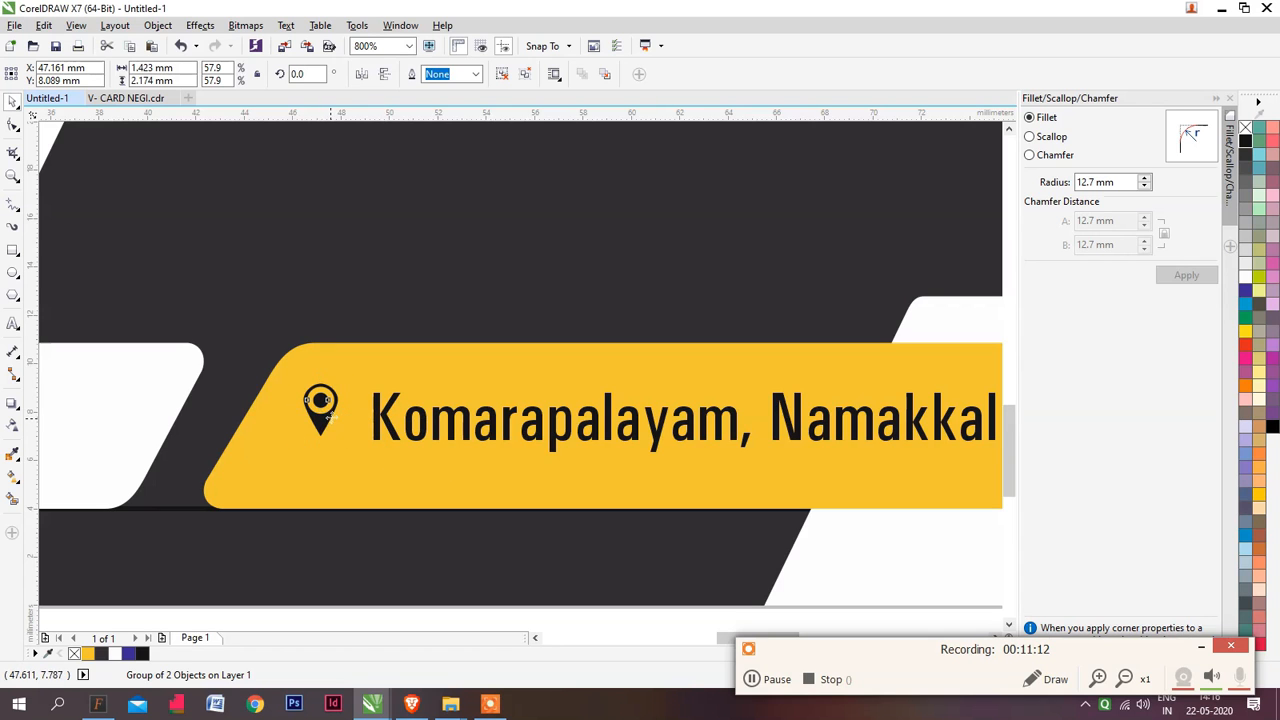
{"action": "scroll", "coordinate": [340, 428], "scroll_direction": "down", "scroll_amount": 2}
{"action": "scroll", "coordinate": [317, 403], "scroll_direction": "up", "scroll_amount": 3}
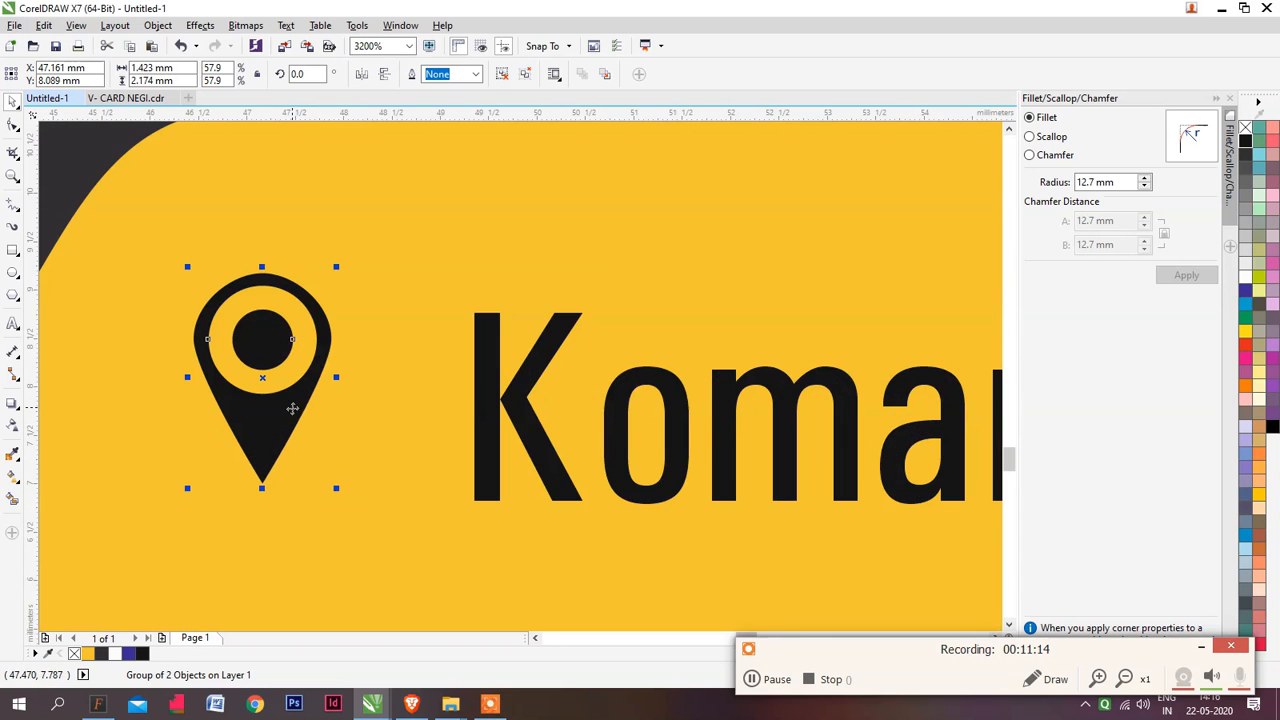
{"action": "scroll", "coordinate": [295, 405], "scroll_direction": "down", "scroll_amount": 3}
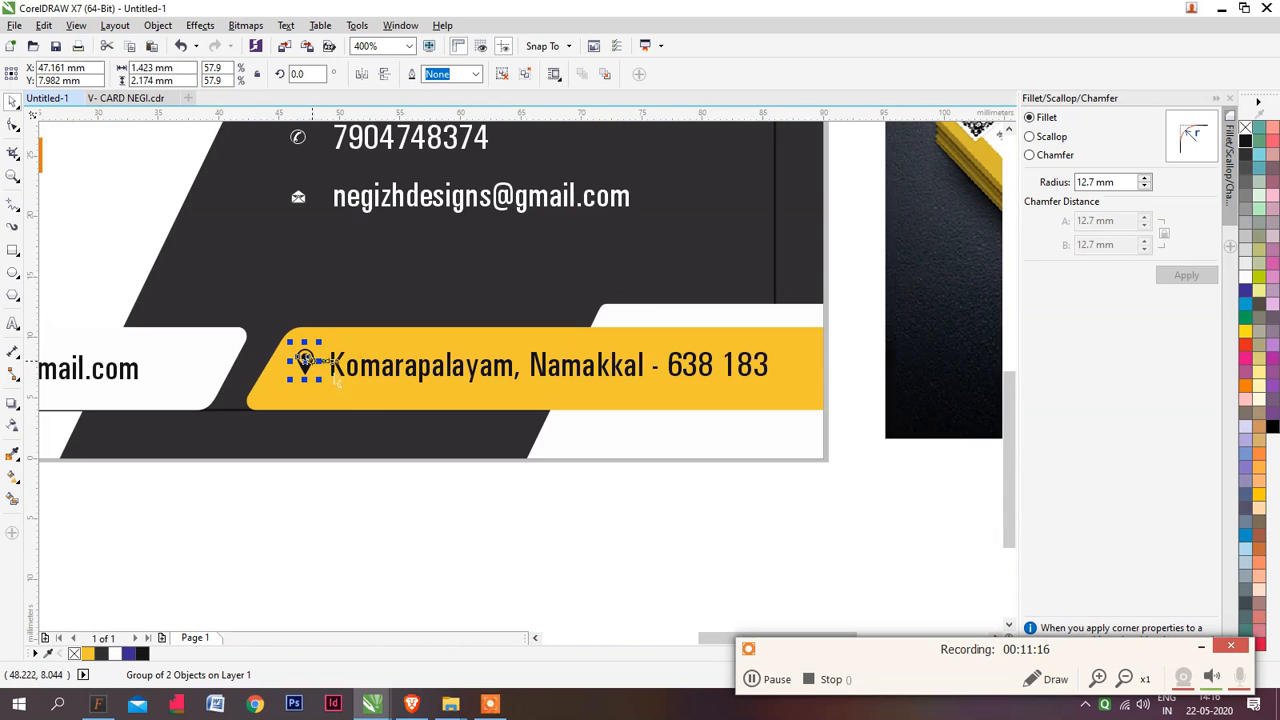
{"action": "key", "text": "Escape"}
Recolour the orange bar and the name text beside it with the dark grey #312F32 sampled from the dark shape
{"action": "scroll", "coordinate": [405, 416], "scroll_direction": "down", "scroll_amount": 1}
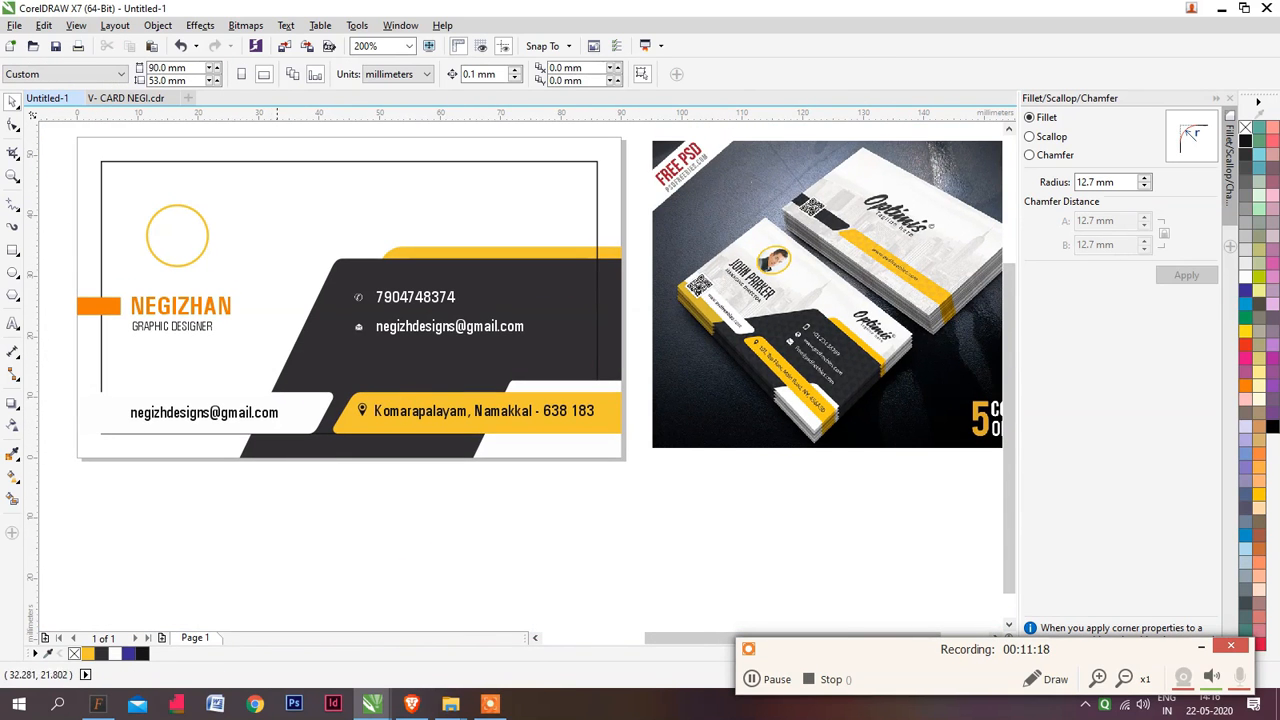
{"action": "scroll", "coordinate": [260, 309], "scroll_direction": "left", "scroll_amount": 2}
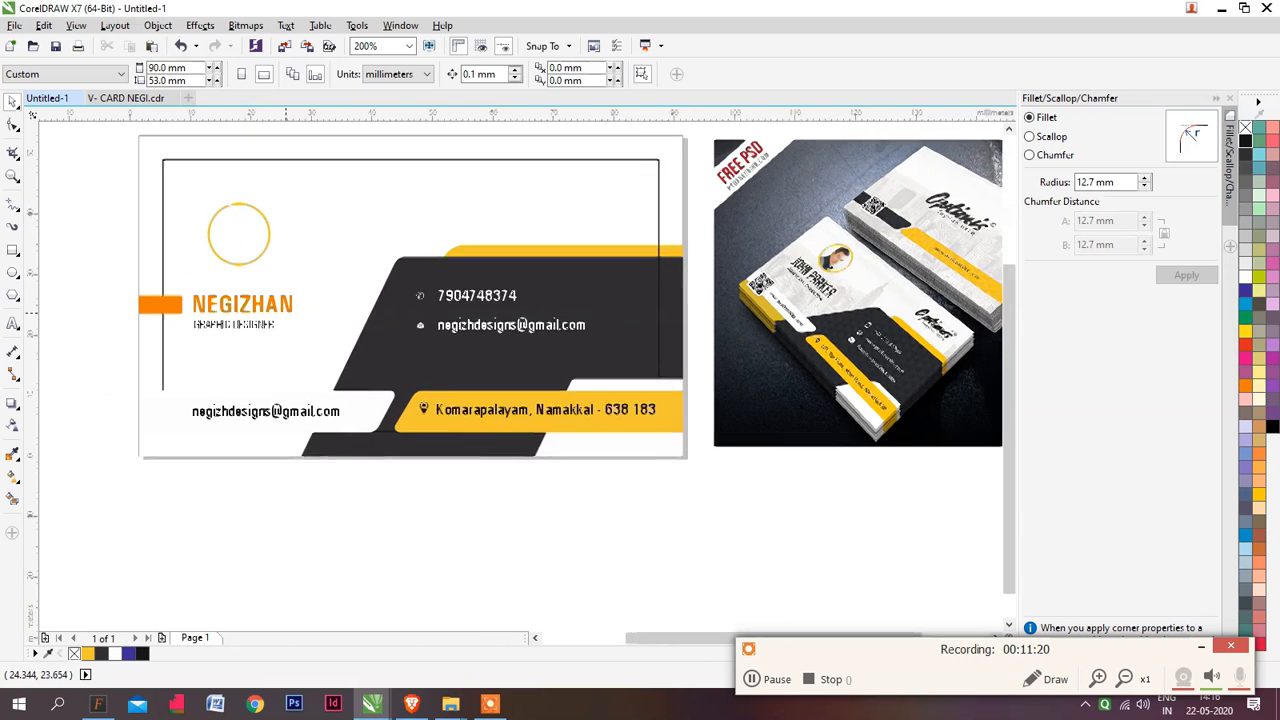
{"action": "left_click", "coordinate": [185, 302]}
{"action": "scroll", "coordinate": [211, 300], "scroll_direction": "up", "scroll_amount": 1}
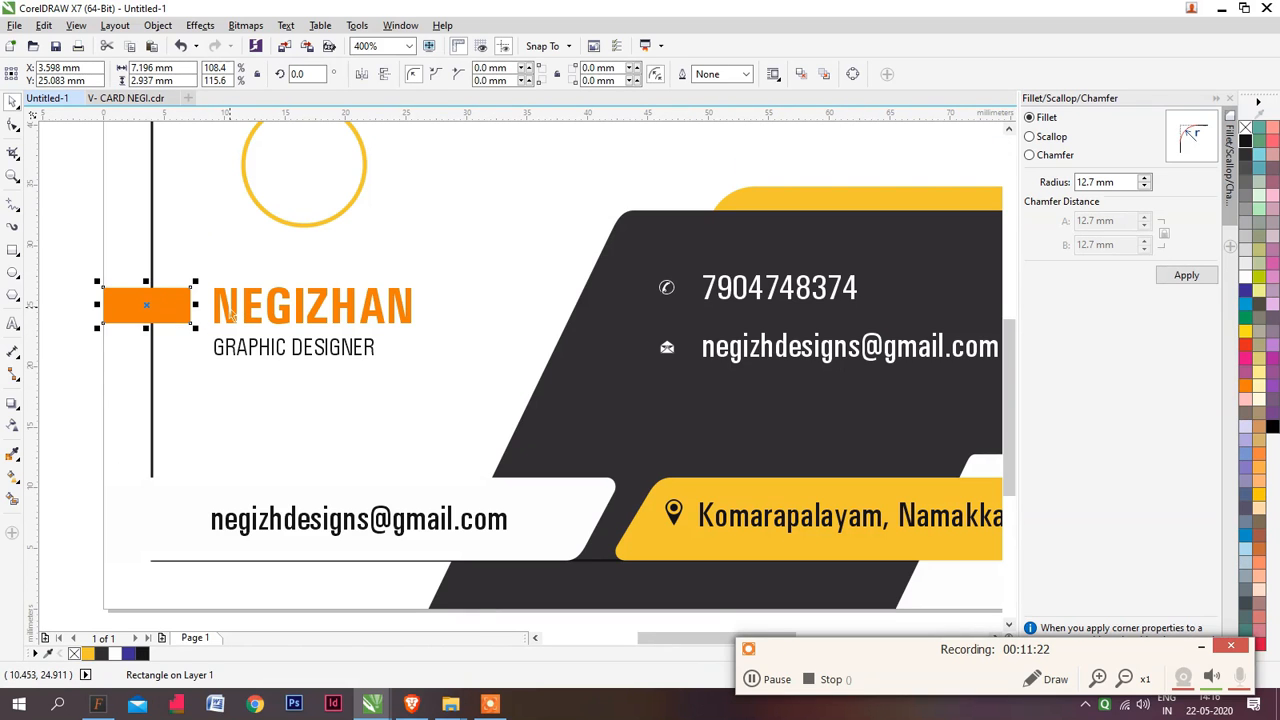
{"action": "left_click", "coordinate": [230, 314], "text": "shift"}
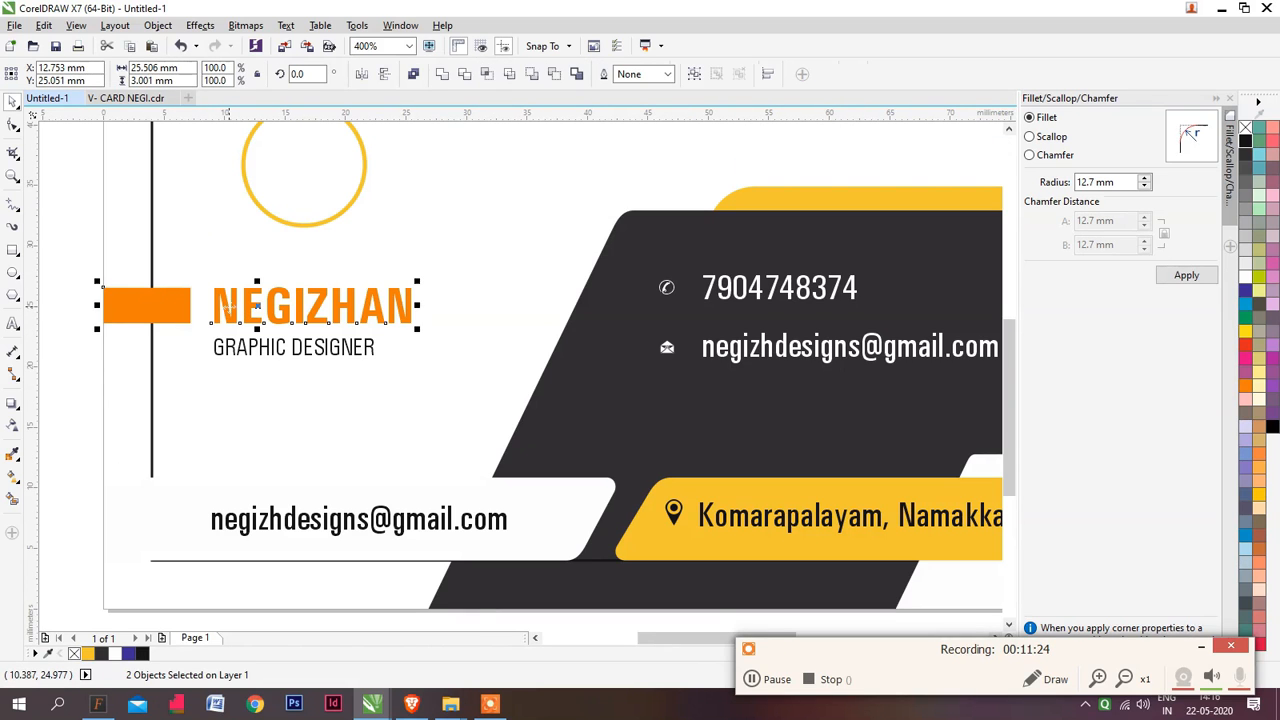
{"action": "key", "text": "ctrl+shift+e"}
{"action": "left_click", "coordinate": [830, 194]}
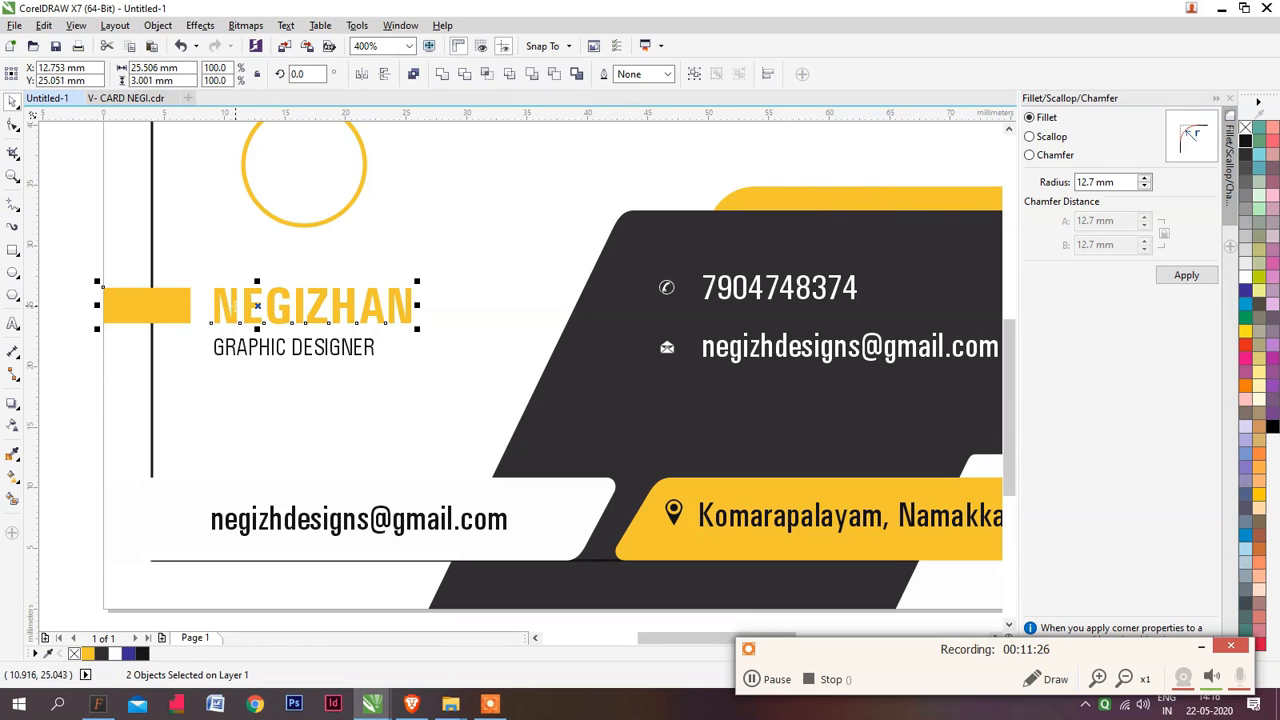
{"action": "key", "text": "ctrl+z"}
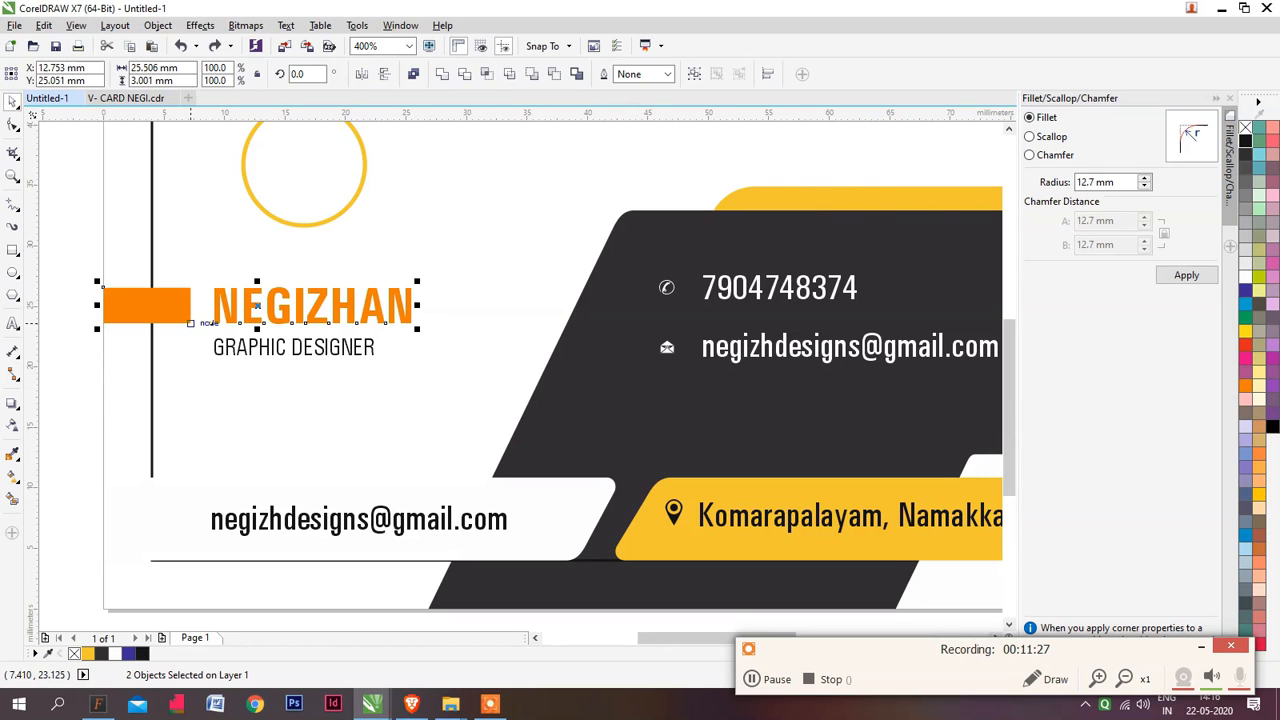
{"action": "left_click", "coordinate": [700, 243]}
{"action": "left_click", "coordinate": [66, 351]}
{"action": "scroll", "coordinate": [256, 345], "scroll_direction": "down", "scroll_amount": 1}
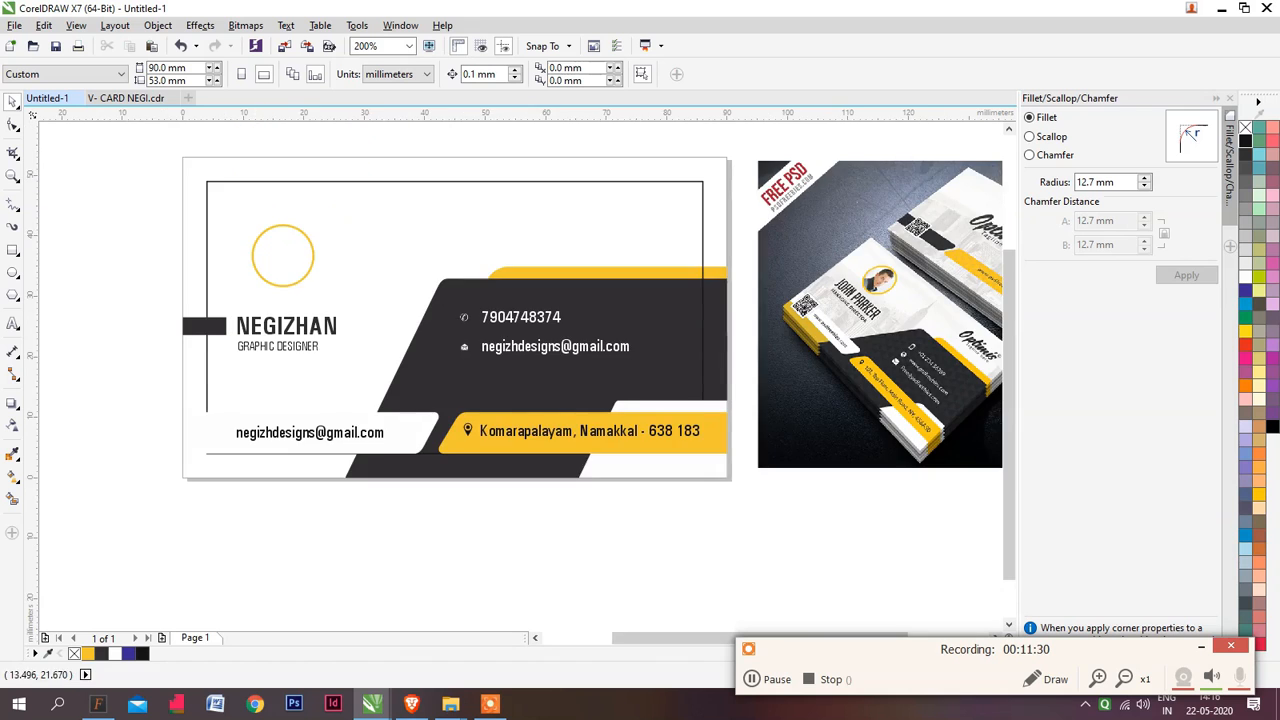
{"action": "left_click_drag", "start_coordinate": [329, 352], "coordinate": [289, 361]}
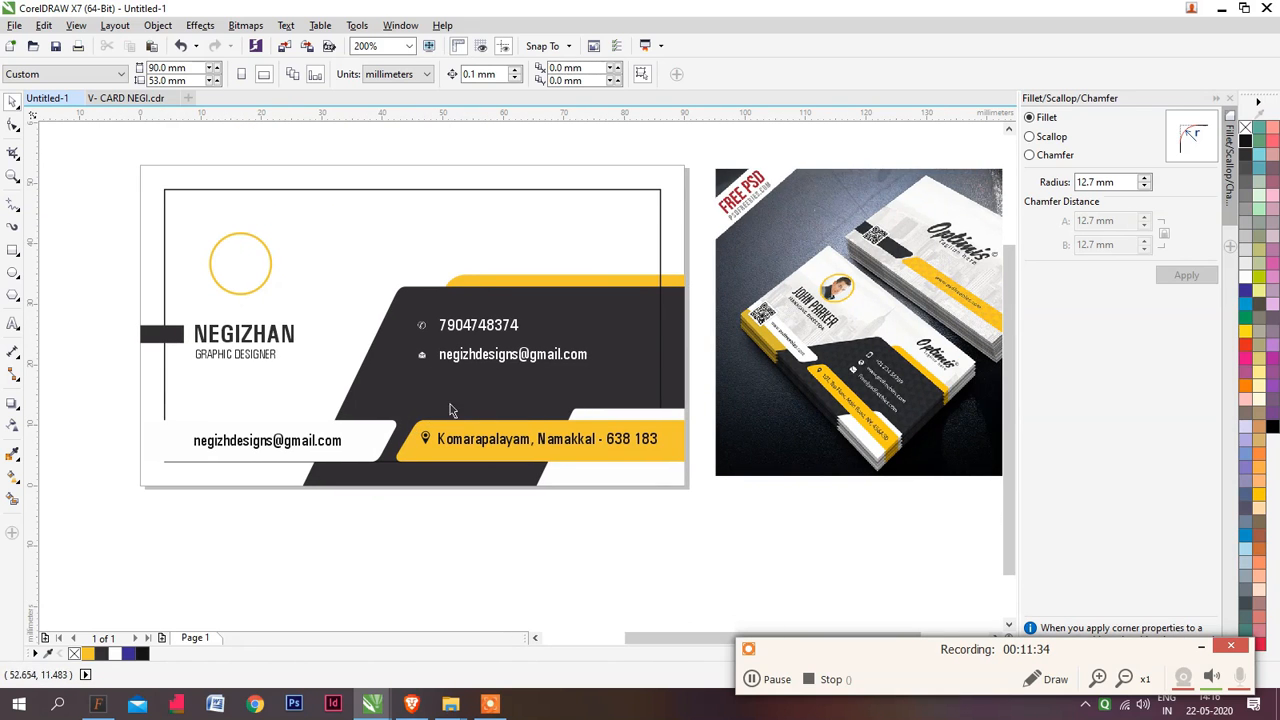
{"action": "scroll", "coordinate": [544, 408], "scroll_direction": "right", "scroll_amount": 1}
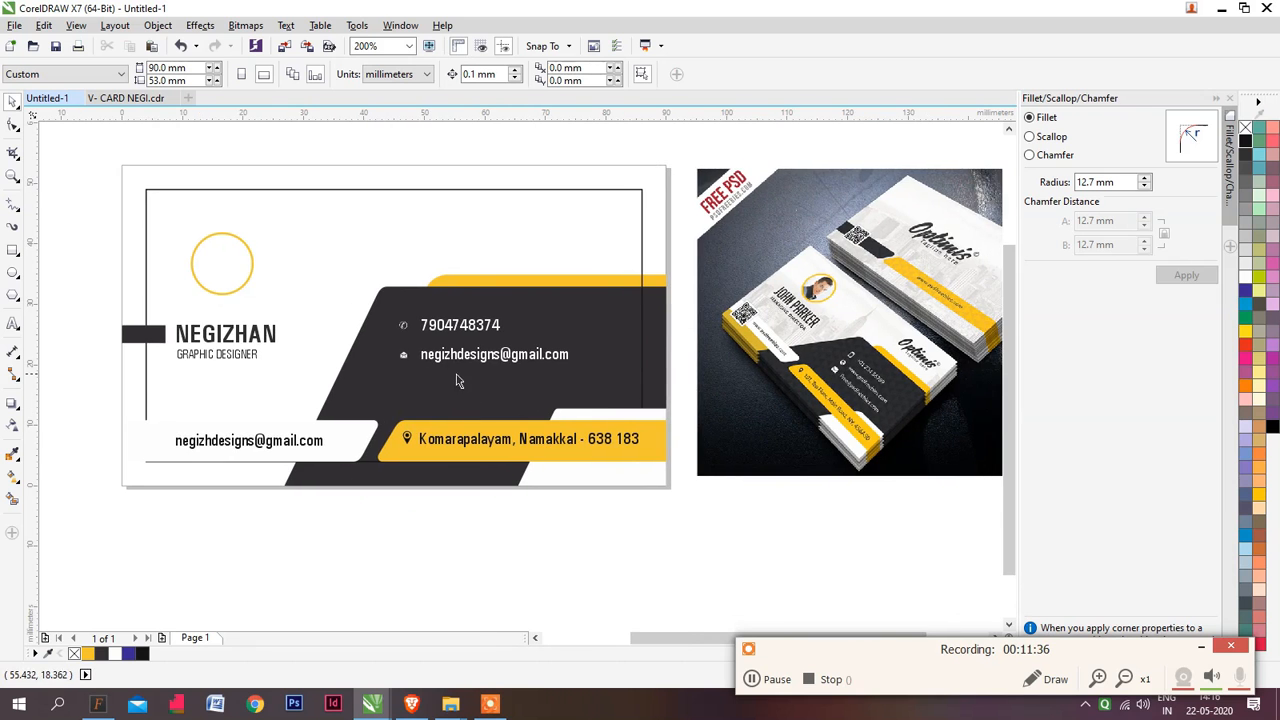
{"action": "scroll", "coordinate": [447, 361], "scroll_direction": "up", "scroll_amount": 1}
{"action": "scroll", "coordinate": [443, 362], "scroll_direction": "down", "scroll_amount": 2}
{"action": "scroll", "coordinate": [490, 360], "scroll_direction": "up", "scroll_amount": 2}
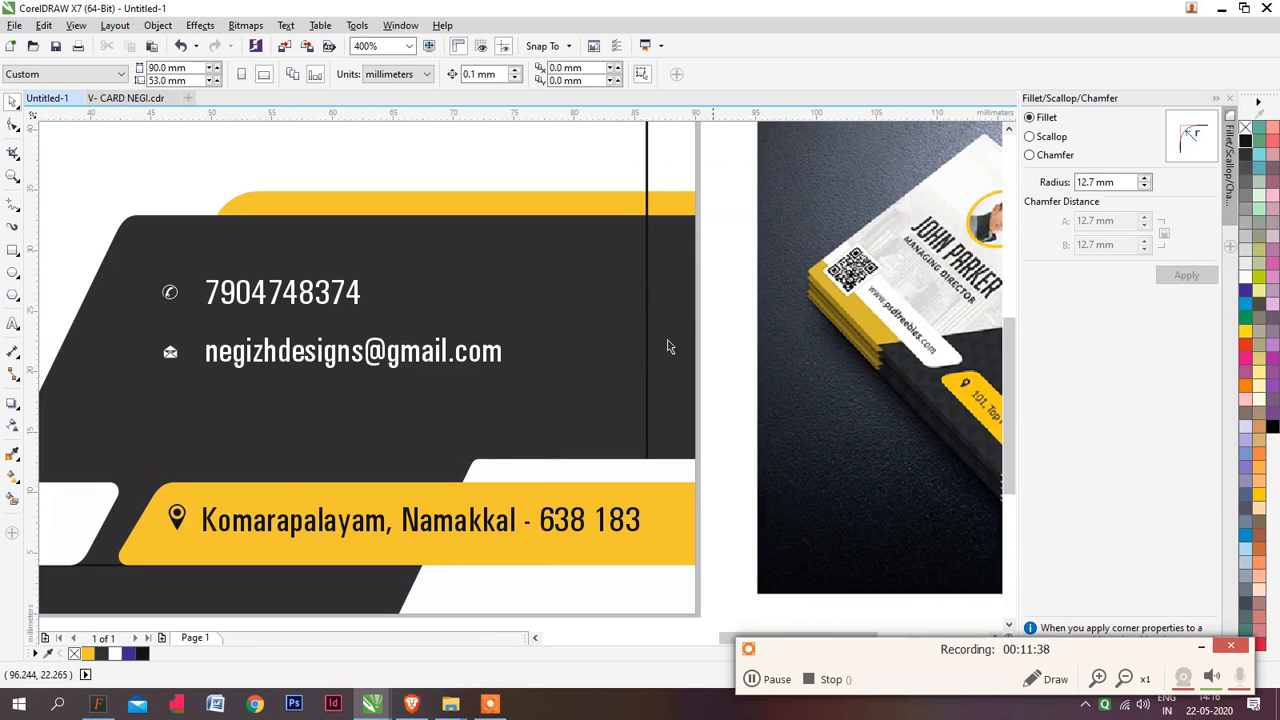
{"action": "scroll", "coordinate": [599, 357], "scroll_direction": "down", "scroll_amount": 1}
{"action": "scroll", "coordinate": [916, 349], "scroll_direction": "up", "scroll_amount": 1}
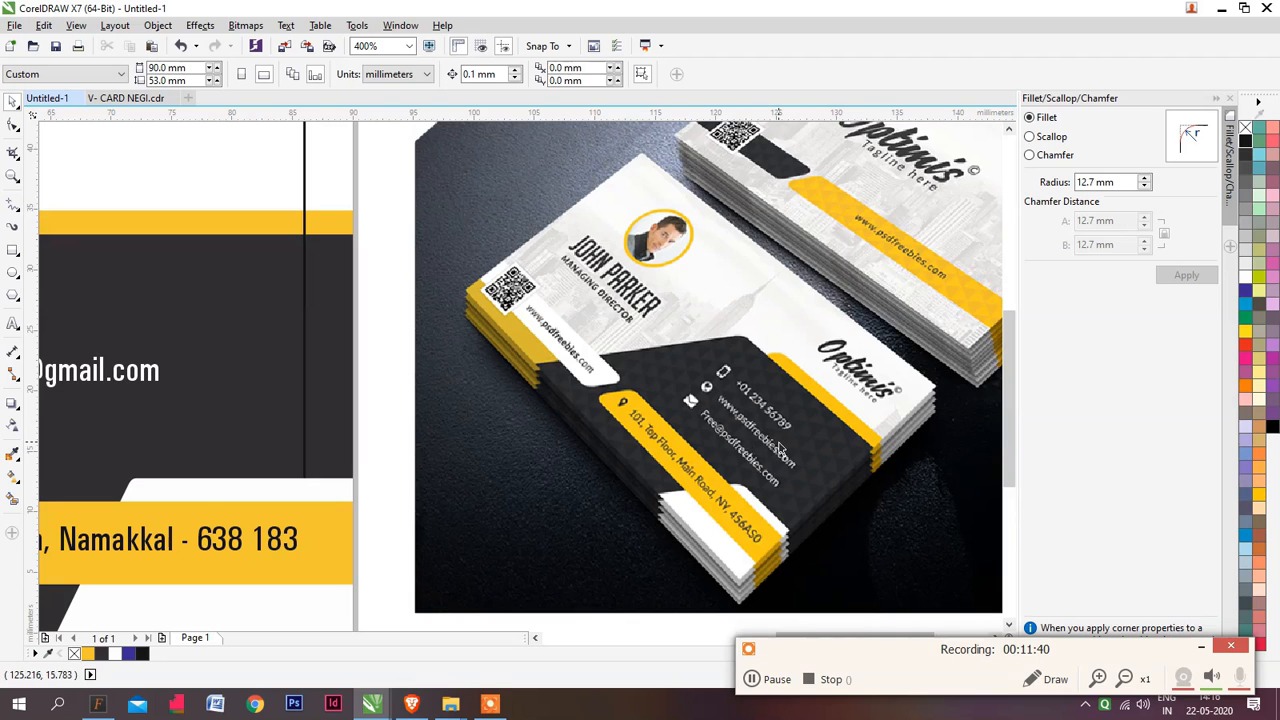
{"action": "scroll", "coordinate": [728, 433], "scroll_direction": "down", "scroll_amount": 1}
{"action": "left_click_drag", "start_coordinate": [337, 446], "coordinate": [394, 423]}
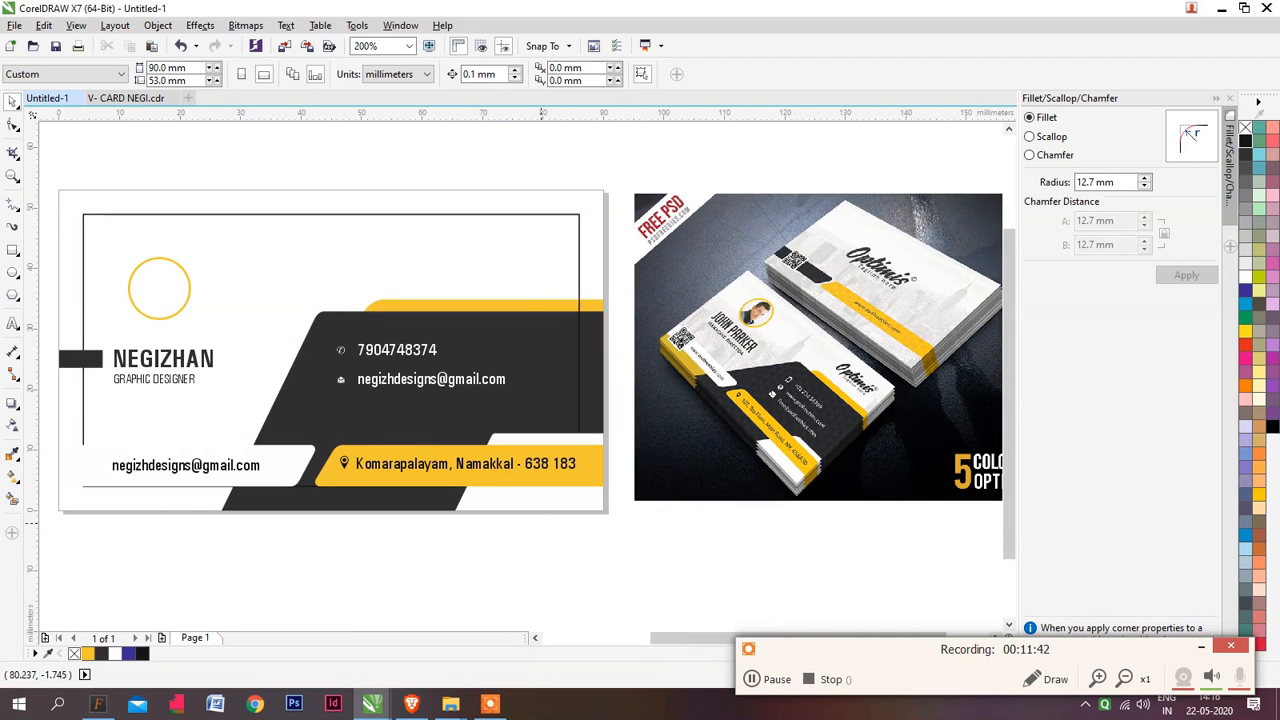
{"action": "left_click_drag", "start_coordinate": [546, 544], "coordinate": [318, 324]}
{"action": "left_click", "coordinate": [562, 535]}
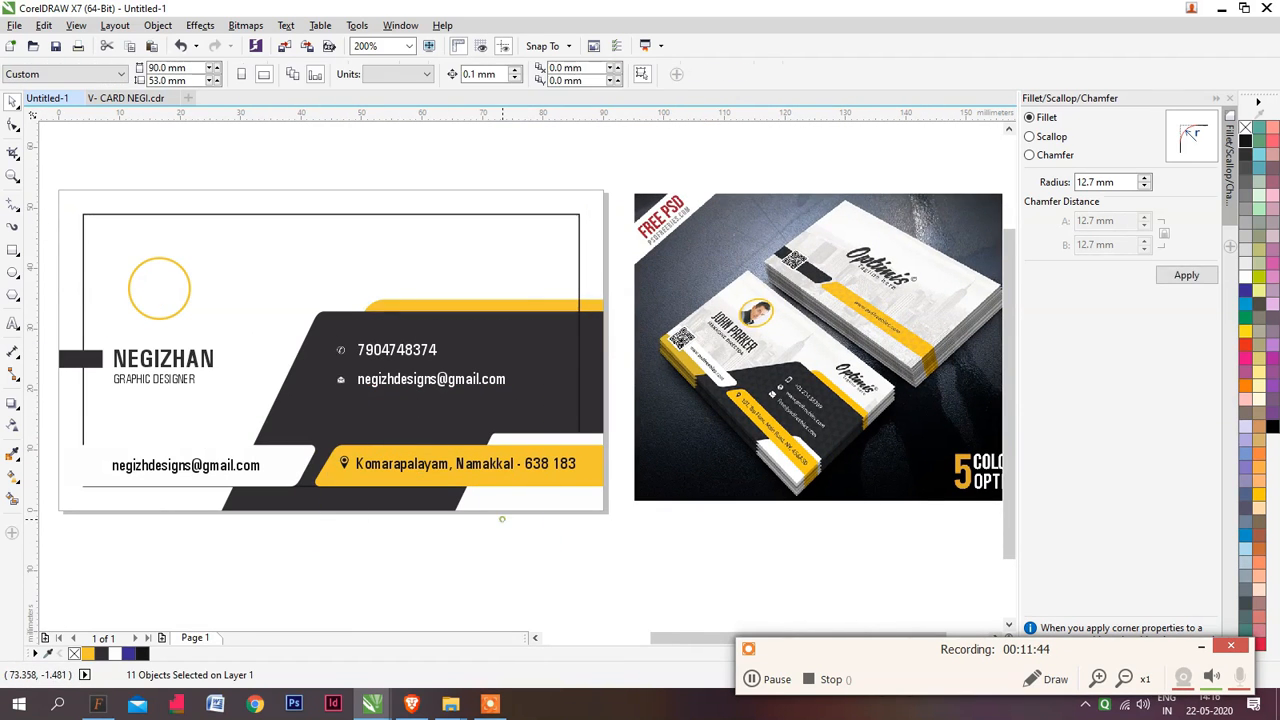
{"action": "left_click_drag", "start_coordinate": [561, 533], "coordinate": [541, 474]}
{"action": "left_click_drag", "start_coordinate": [622, 555], "coordinate": [337, 437]}
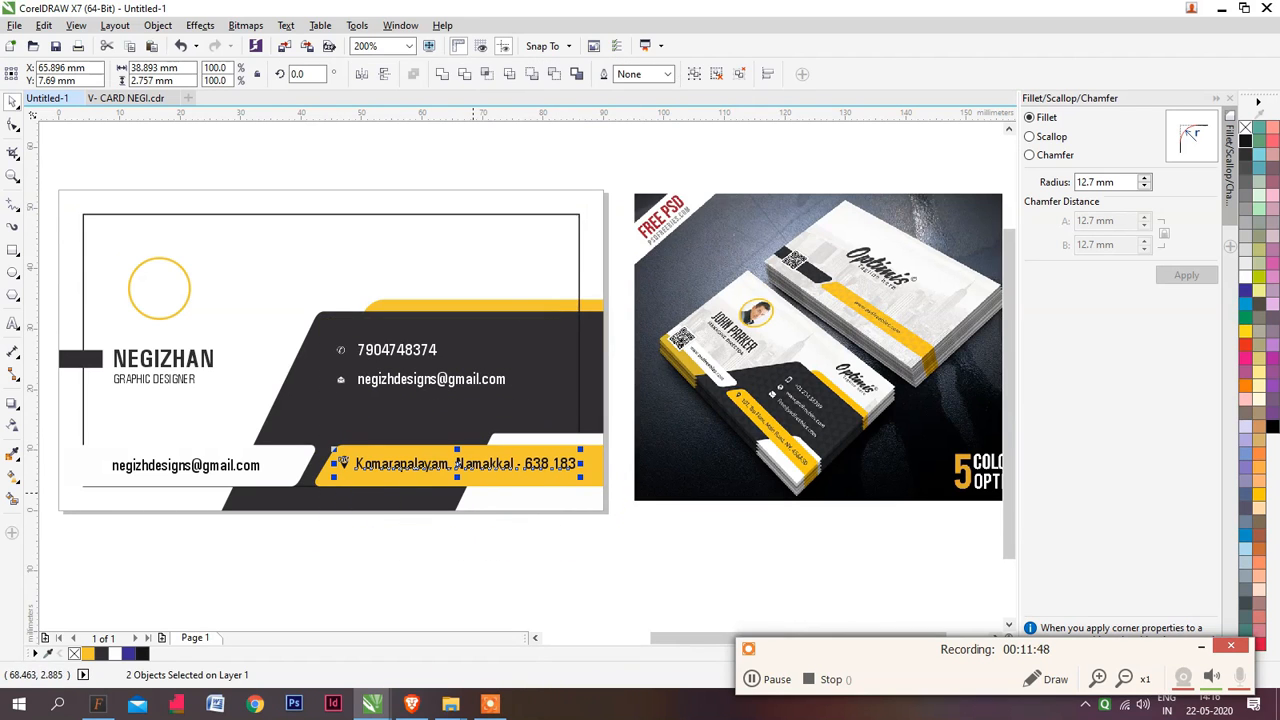
{"action": "left_click_drag", "start_coordinate": [543, 552], "coordinate": [313, 328]}
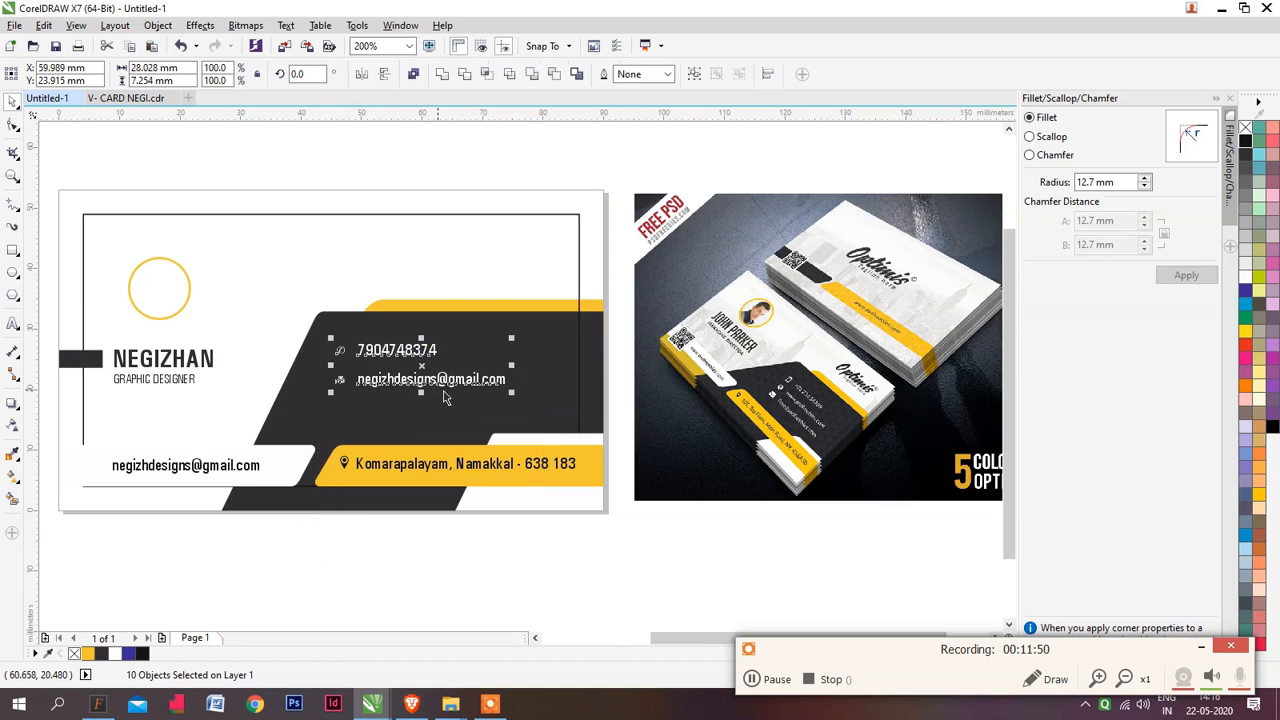
Enlarge the phone and envelope icons beside the two contact lines together to about 2.2 mm wide
{"action": "scroll", "coordinate": [449, 390], "scroll_direction": "up", "scroll_amount": 1}
{"action": "left_click_drag", "start_coordinate": [449, 390], "coordinate": [516, 326]}
{"action": "left_click", "coordinate": [414, 597]}
{"action": "left_click_drag", "start_coordinate": [401, 574], "coordinate": [257, 198]}
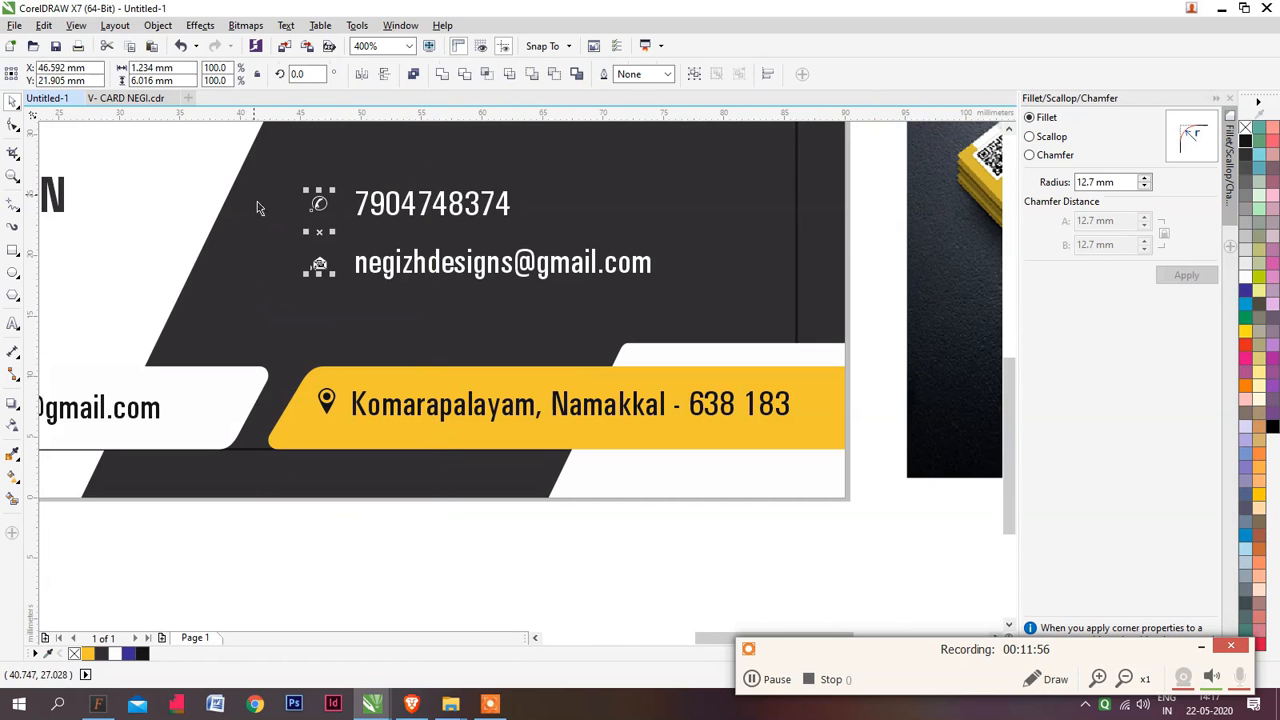
{"action": "scroll", "coordinate": [343, 273], "scroll_direction": "up", "scroll_amount": 1}
{"action": "left_click_drag", "start_coordinate": [385, 227], "coordinate": [377, 297]}
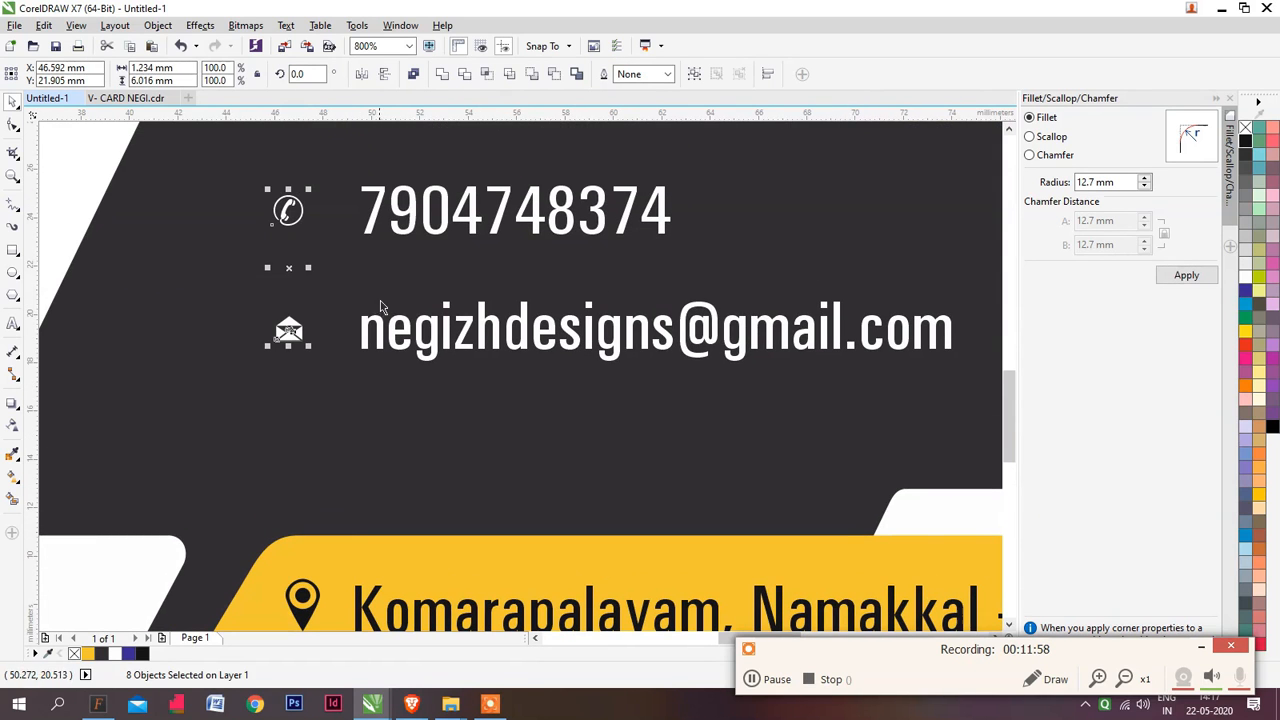
{"action": "scroll", "coordinate": [395, 347], "scroll_direction": "up", "scroll_amount": 1}
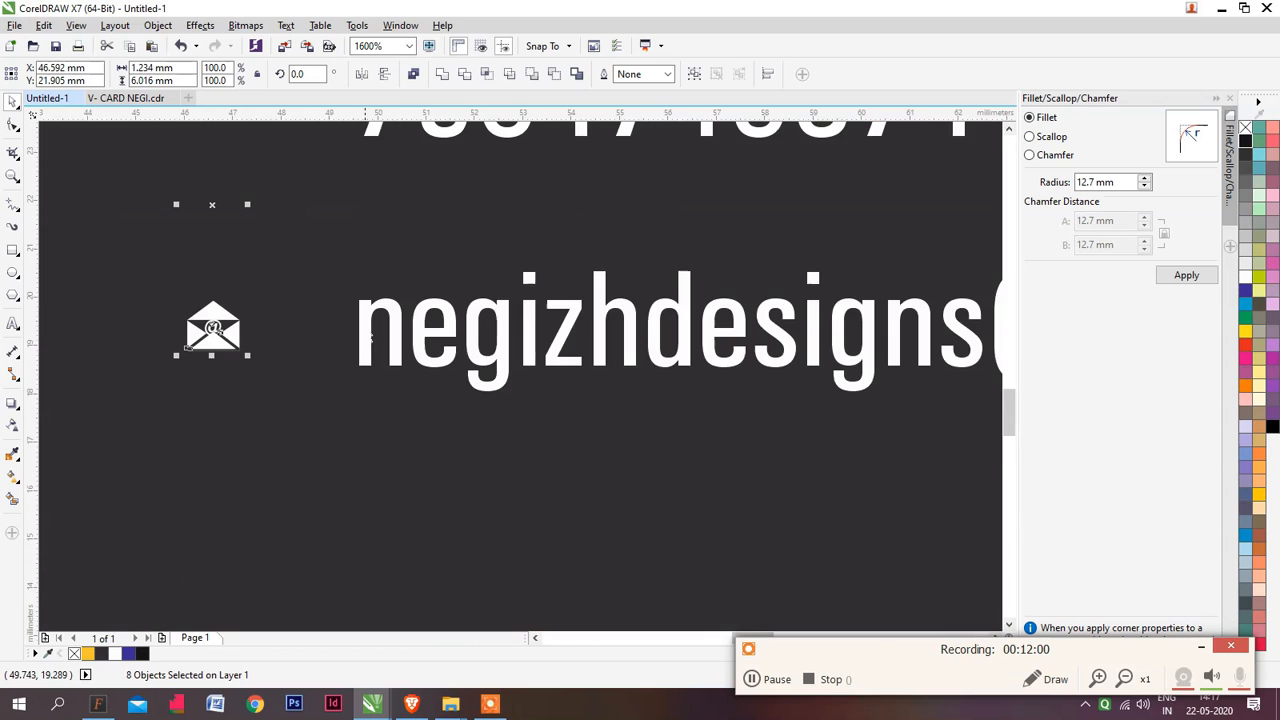
{"action": "left_click_drag", "start_coordinate": [246, 353], "coordinate": [357, 509]}
{"action": "scroll", "coordinate": [330, 406], "scroll_direction": "down", "scroll_amount": 1}
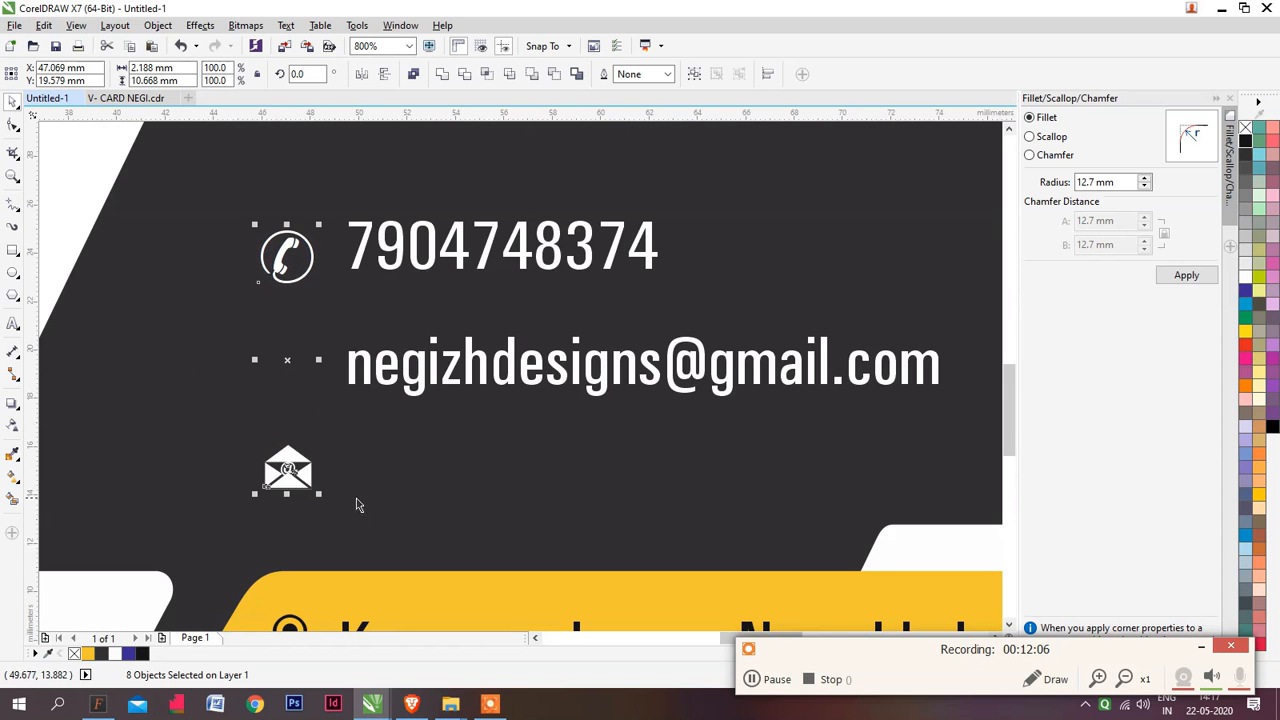
Move the phone icon level with the phone number, then group the envelope icon's parts and place it level with the e-mail text
{"action": "left_click", "coordinate": [473, 439]}
{"action": "scroll", "coordinate": [287, 245], "scroll_direction": "up", "scroll_amount": 1}
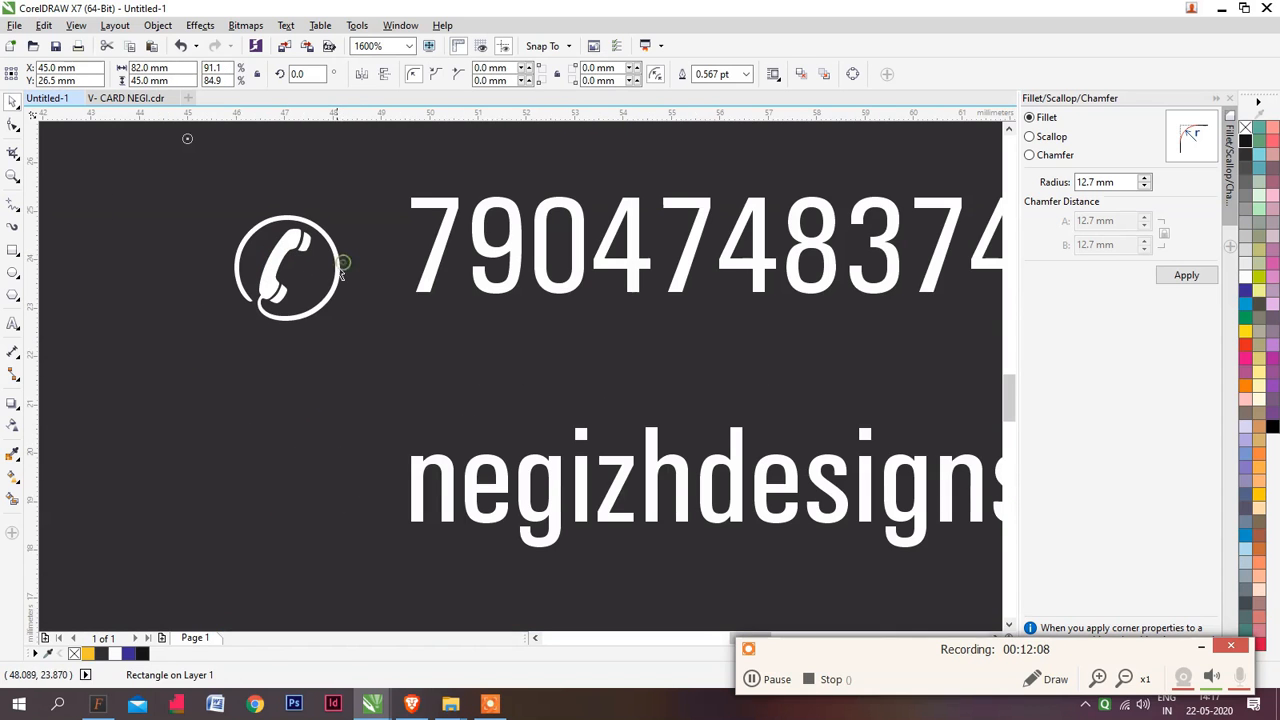
{"action": "left_click", "coordinate": [339, 268]}
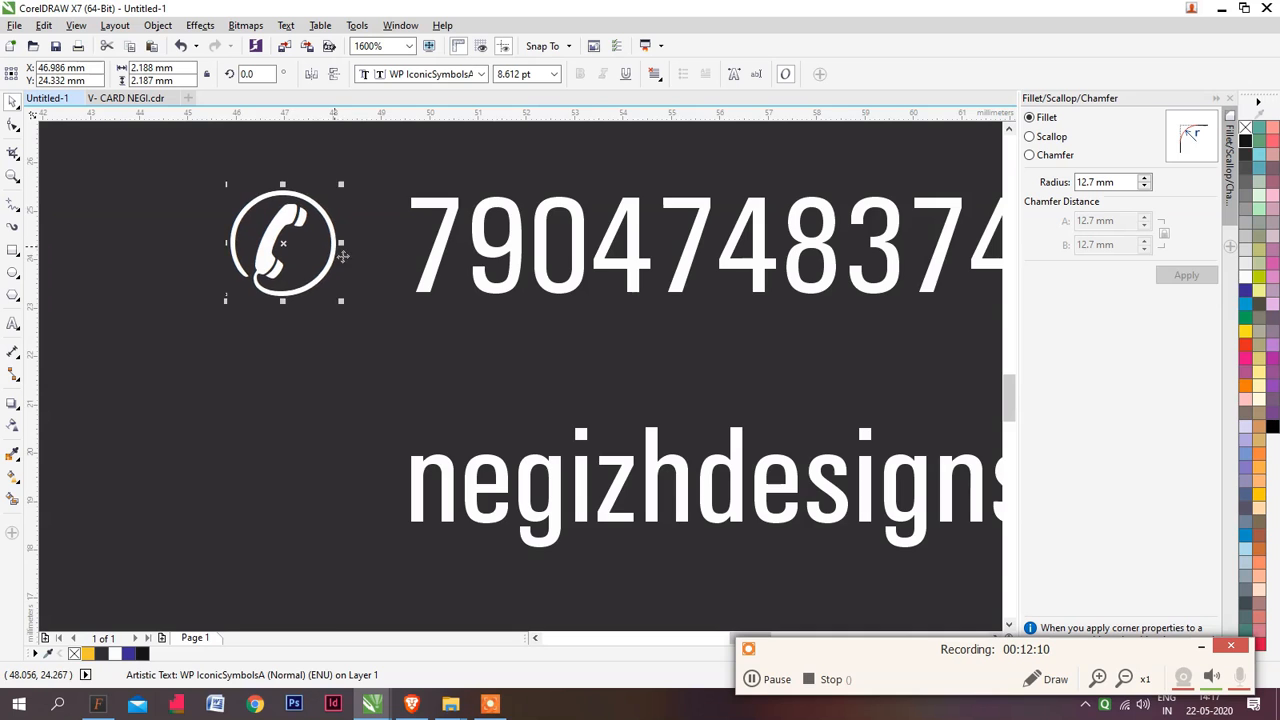
{"action": "scroll", "coordinate": [400, 252], "scroll_direction": "down", "scroll_amount": 2}
{"action": "scroll", "coordinate": [370, 376], "scroll_direction": "up", "scroll_amount": 1}
{"action": "left_click", "coordinate": [369, 358]}
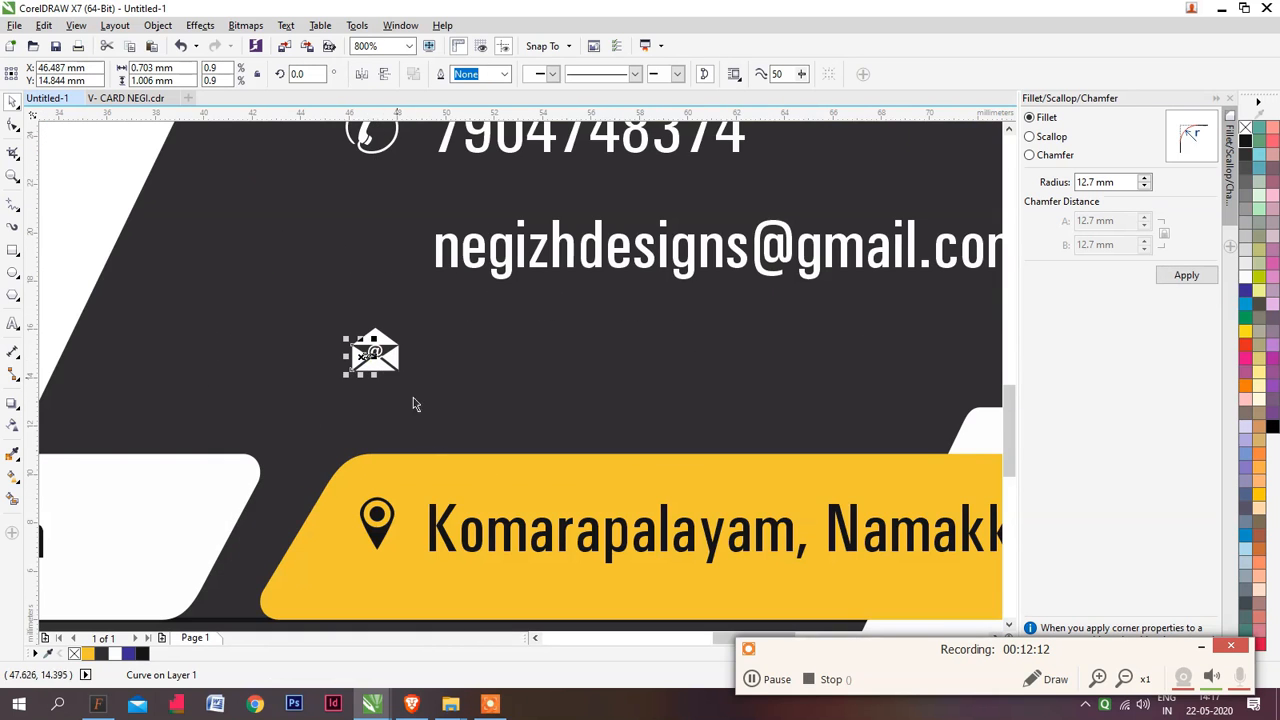
{"action": "scroll", "coordinate": [413, 408], "scroll_direction": "down", "scroll_amount": 1}
{"action": "left_click_drag", "start_coordinate": [309, 366], "coordinate": [394, 280]}
{"action": "key", "text": "ctrl+g"}
{"action": "scroll", "coordinate": [390, 378], "scroll_direction": "up", "scroll_amount": 1}
{"action": "scroll", "coordinate": [430, 306], "scroll_direction": "down", "scroll_amount": 2}
{"action": "left_click", "coordinate": [522, 455]}
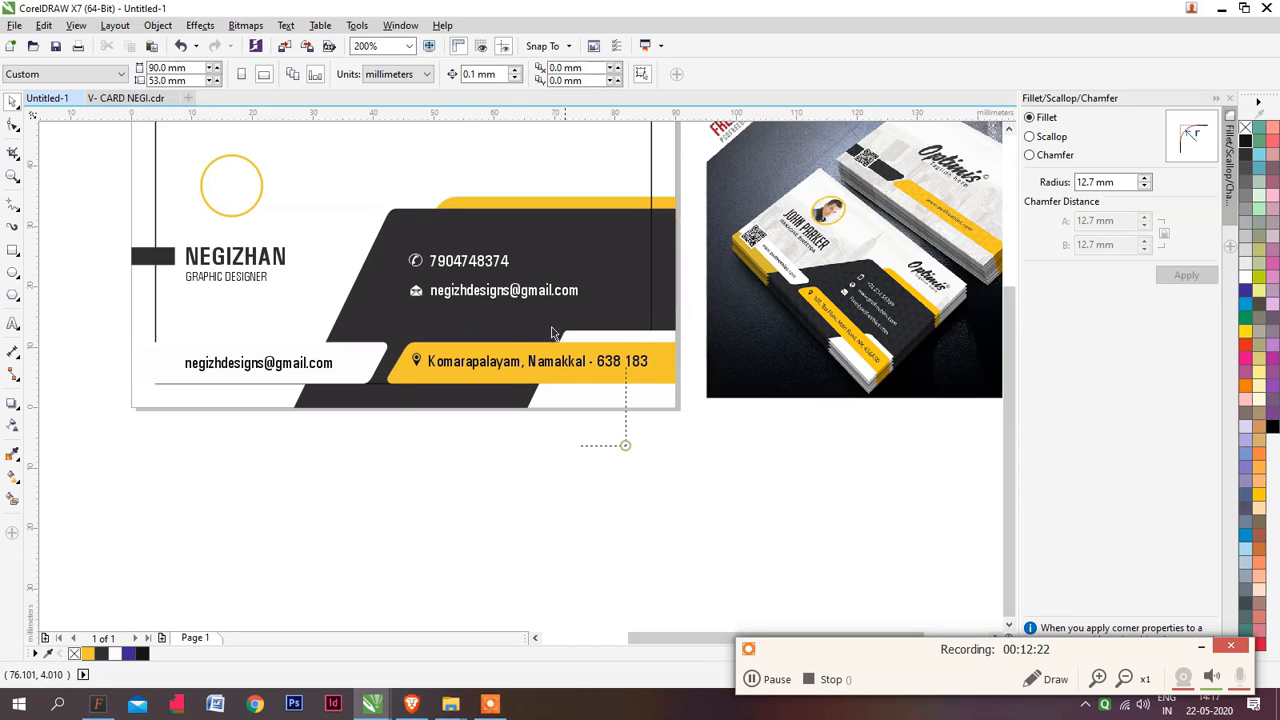
Group the phone and e-mail lines with their icons and shift the group slightly right above the address line
{"action": "left_click_drag", "start_coordinate": [552, 333], "coordinate": [404, 227]}
{"action": "key", "text": "ctrl+g"}
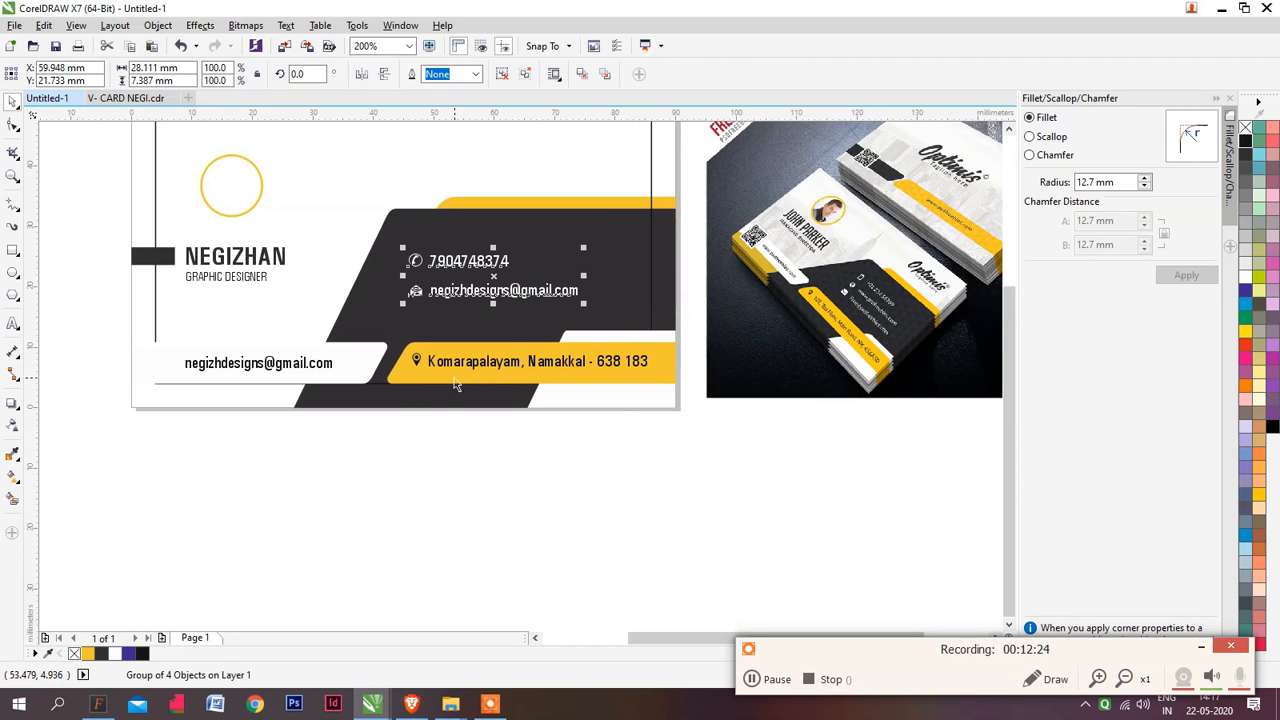
{"action": "left_click", "coordinate": [456, 373]}
{"action": "left_click", "coordinate": [455, 291]}
{"action": "left_click", "coordinate": [449, 372], "text": "shift"}
{"action": "left_click", "coordinate": [511, 449]}
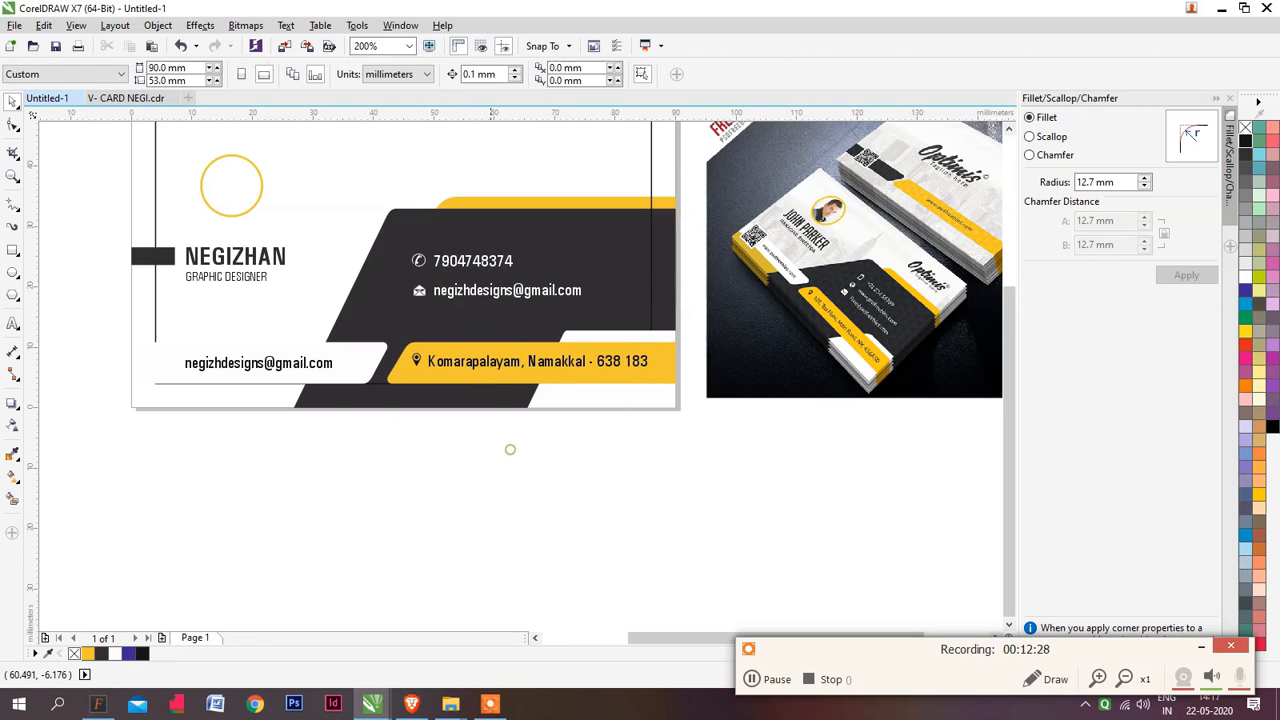
Copy the pencil logo without its caption from V- CARD NEGI.cdr and paste it into the Untitled-1 card
{"action": "left_click_drag", "start_coordinate": [509, 372], "coordinate": [503, 429]}
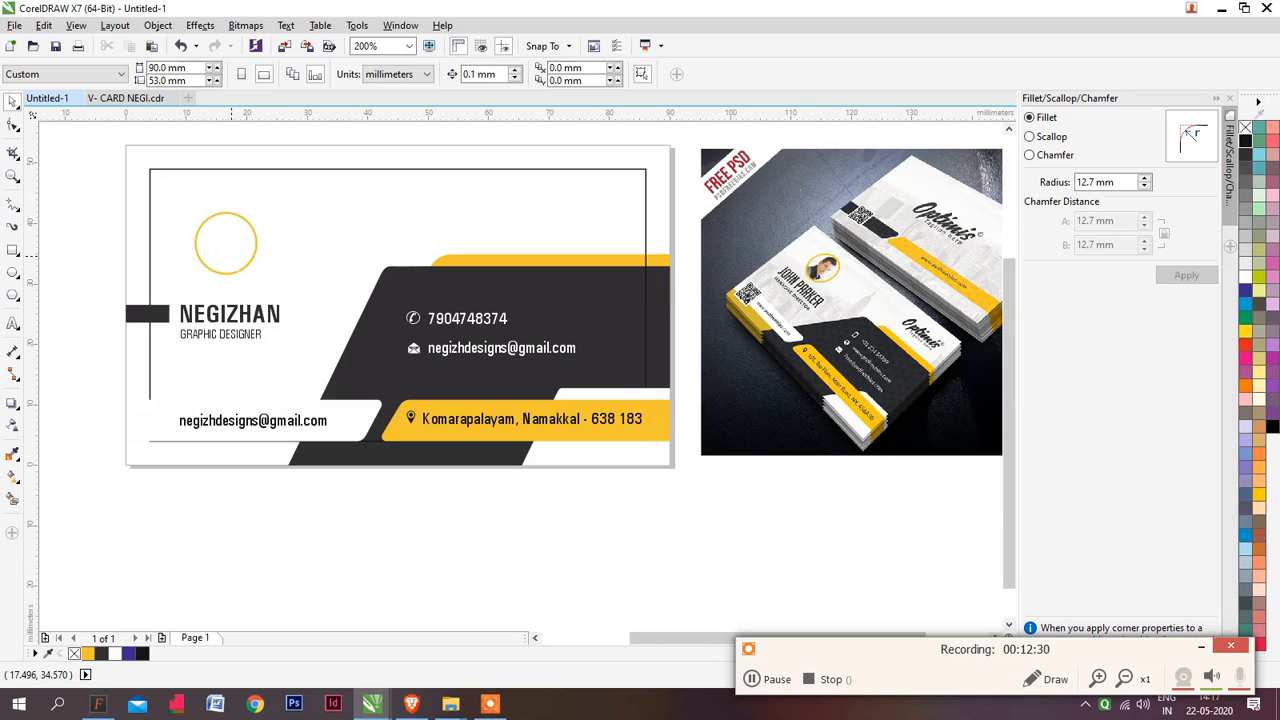
{"action": "key", "text": "ctrl+Tab"}
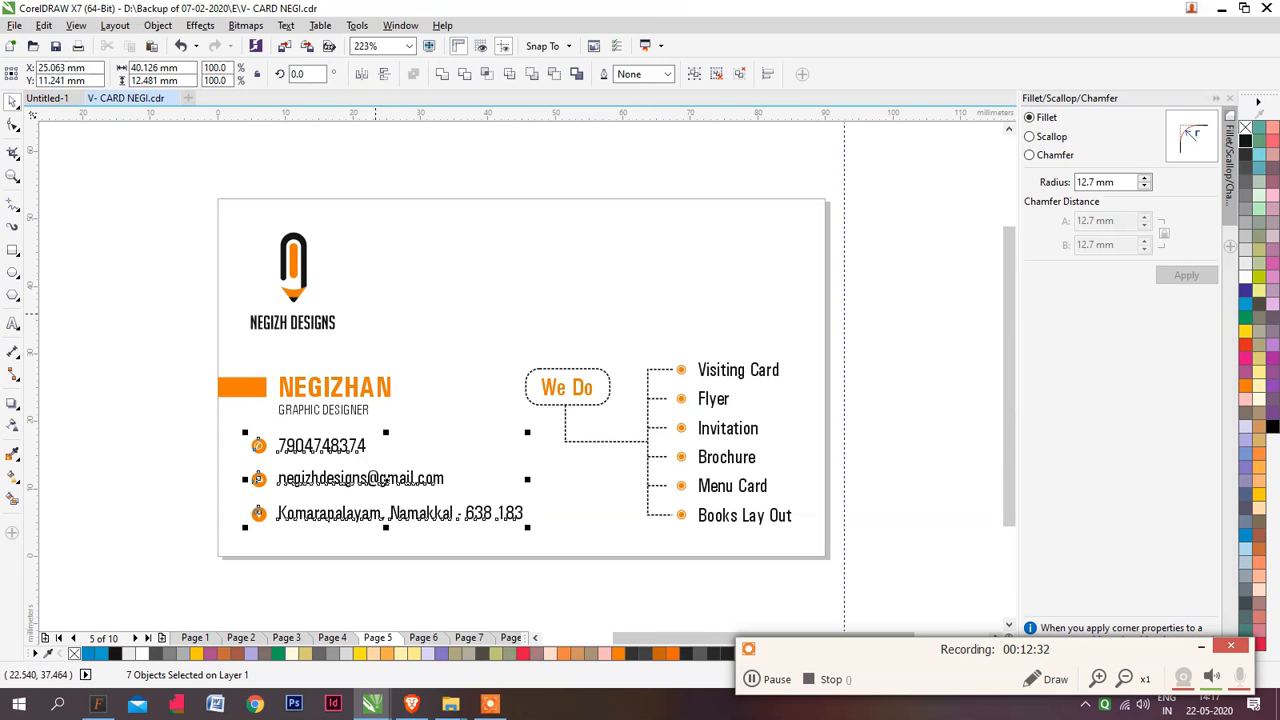
{"action": "left_click", "coordinate": [292, 268]}
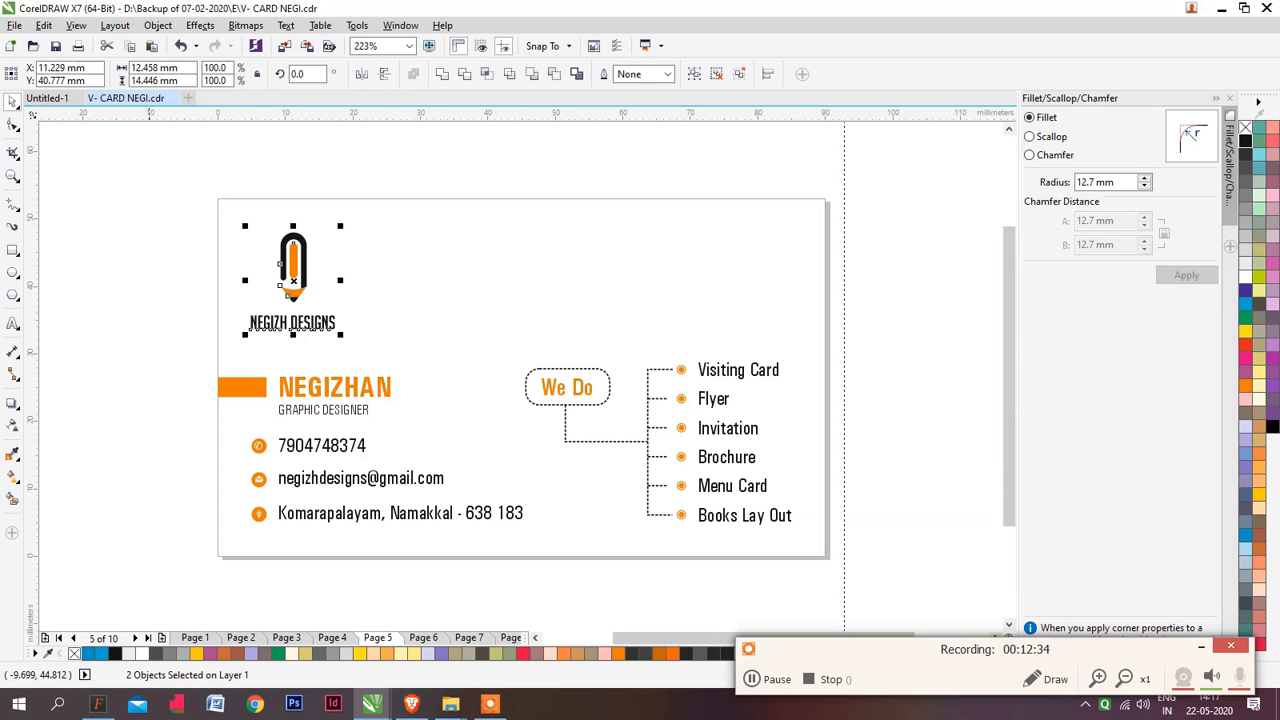
{"action": "left_click", "coordinate": [146, 248]}
{"action": "left_click_drag", "start_coordinate": [160, 193], "coordinate": [330, 312]}
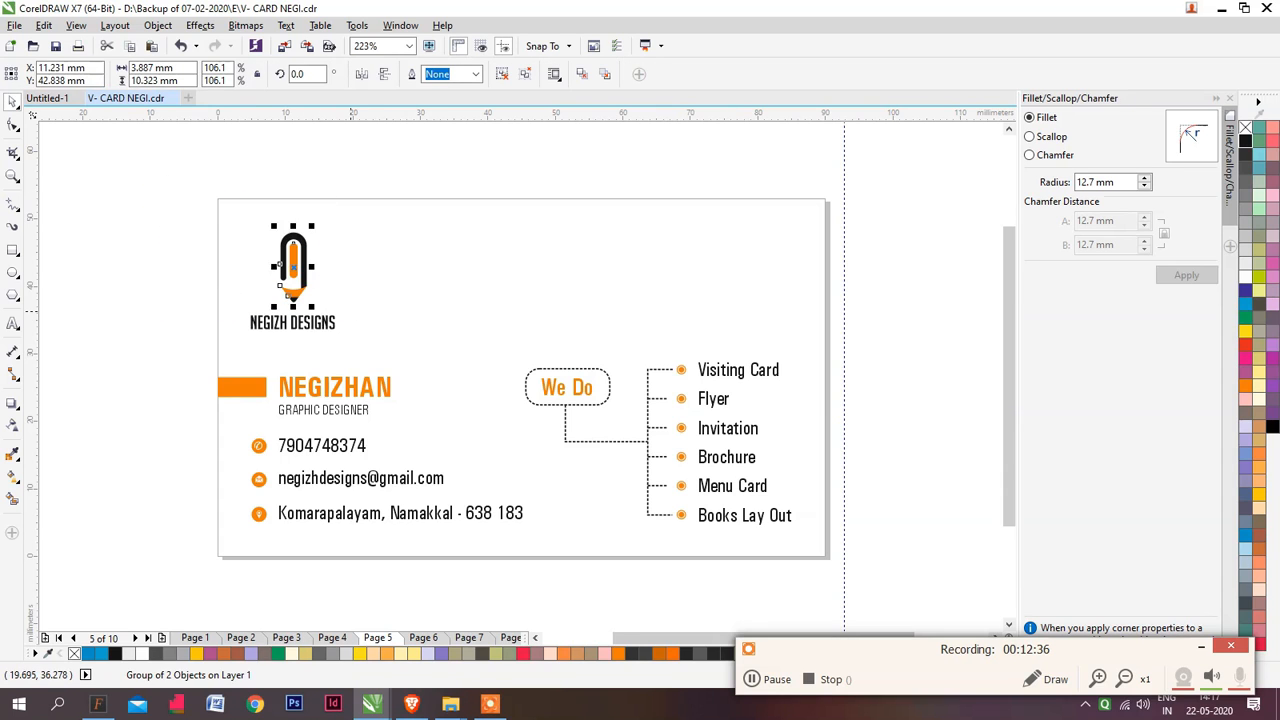
{"action": "key", "text": "ctrl+c"}
{"action": "key", "text": "ctrl+Tab"}
{"action": "key", "text": "ctrl+v"}
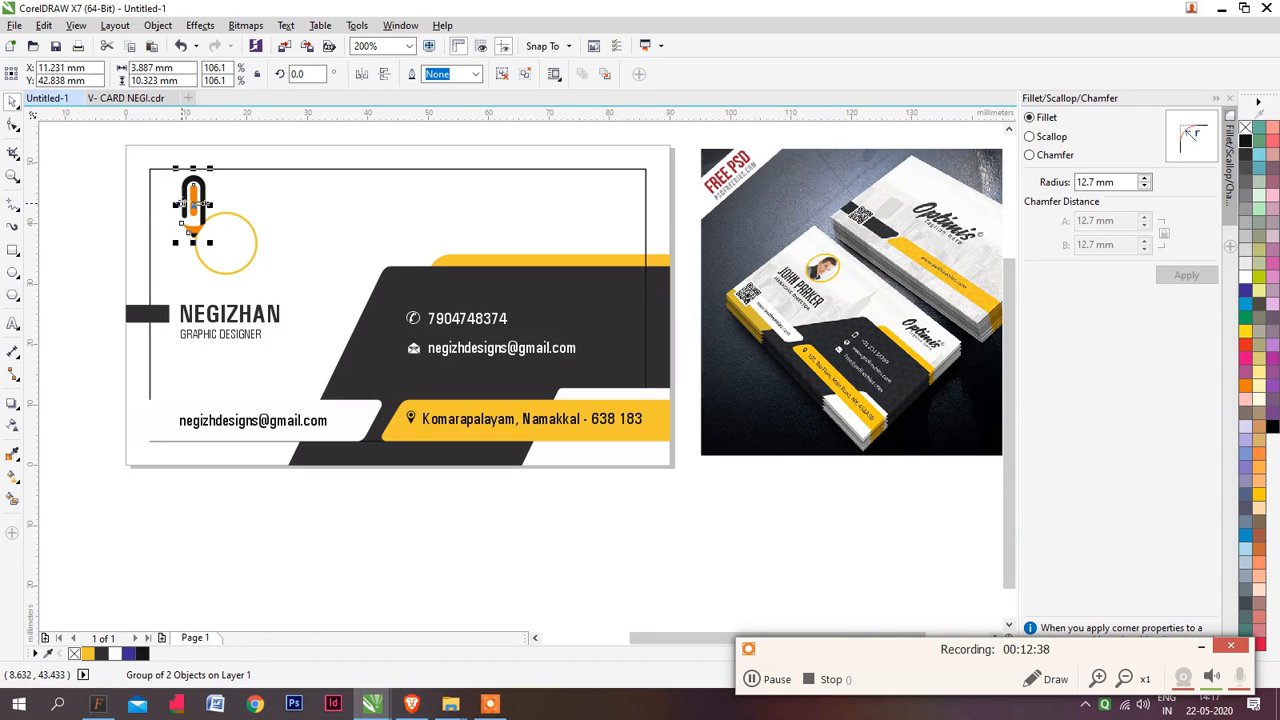
Position the pencil logo over the yellow circle above the name and delete the circle
{"action": "left_click_drag", "start_coordinate": [180, 205], "coordinate": [212, 237]}
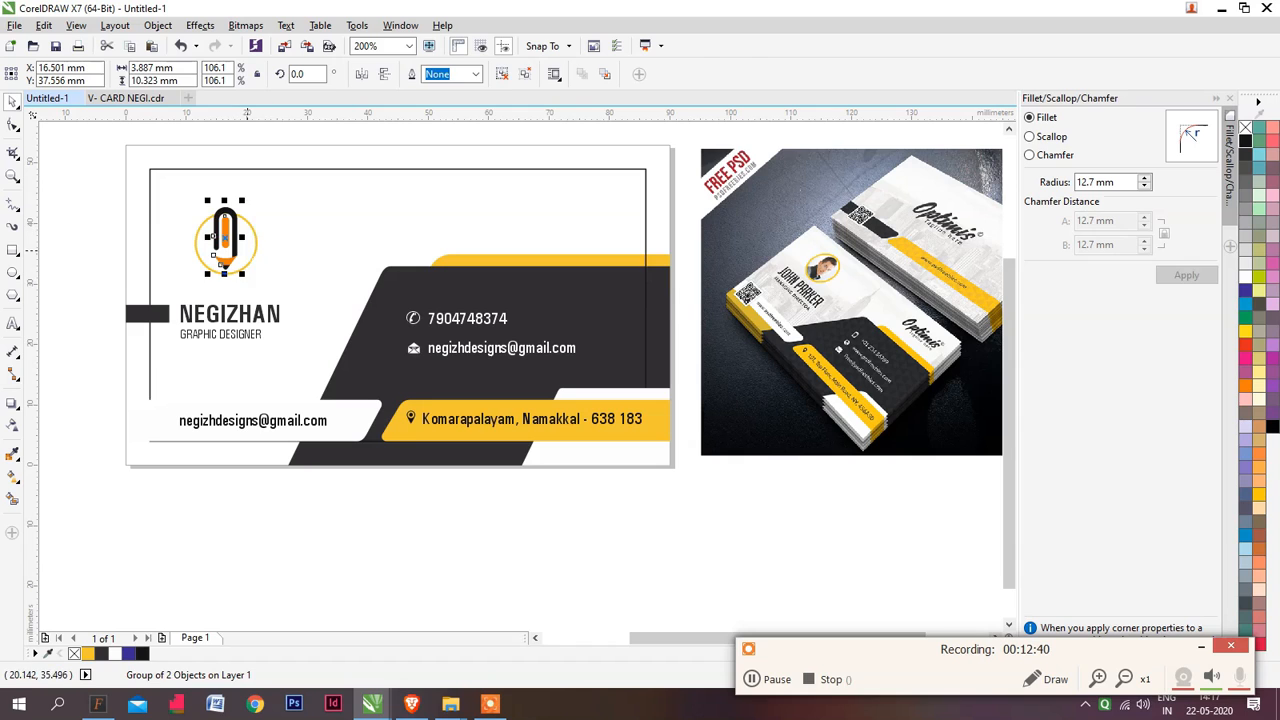
{"action": "left_click", "coordinate": [249, 247]}
{"action": "key", "text": "Delete"}
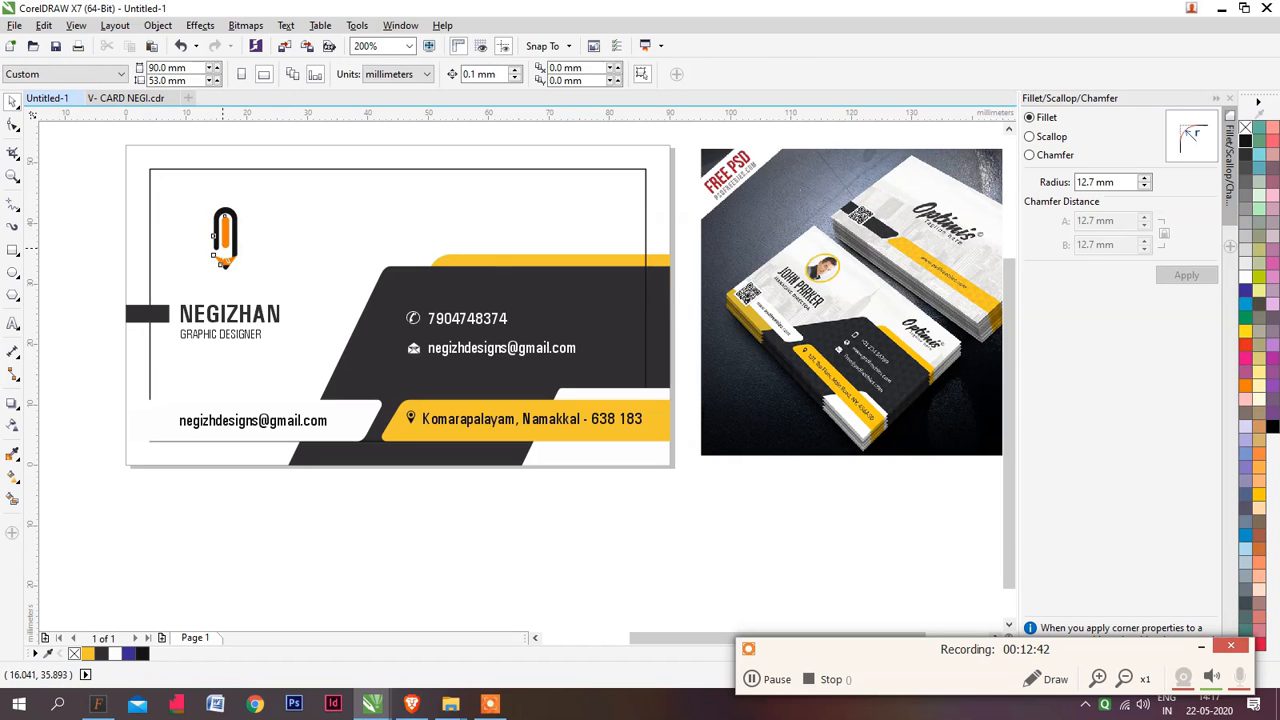
{"action": "left_click", "coordinate": [224, 255]}
{"action": "left_click", "coordinate": [69, 257]}
Recolour the name text with the orange sampled from the pencil logo and delete the dark bar beside the name
{"action": "left_click", "coordinate": [212, 308]}
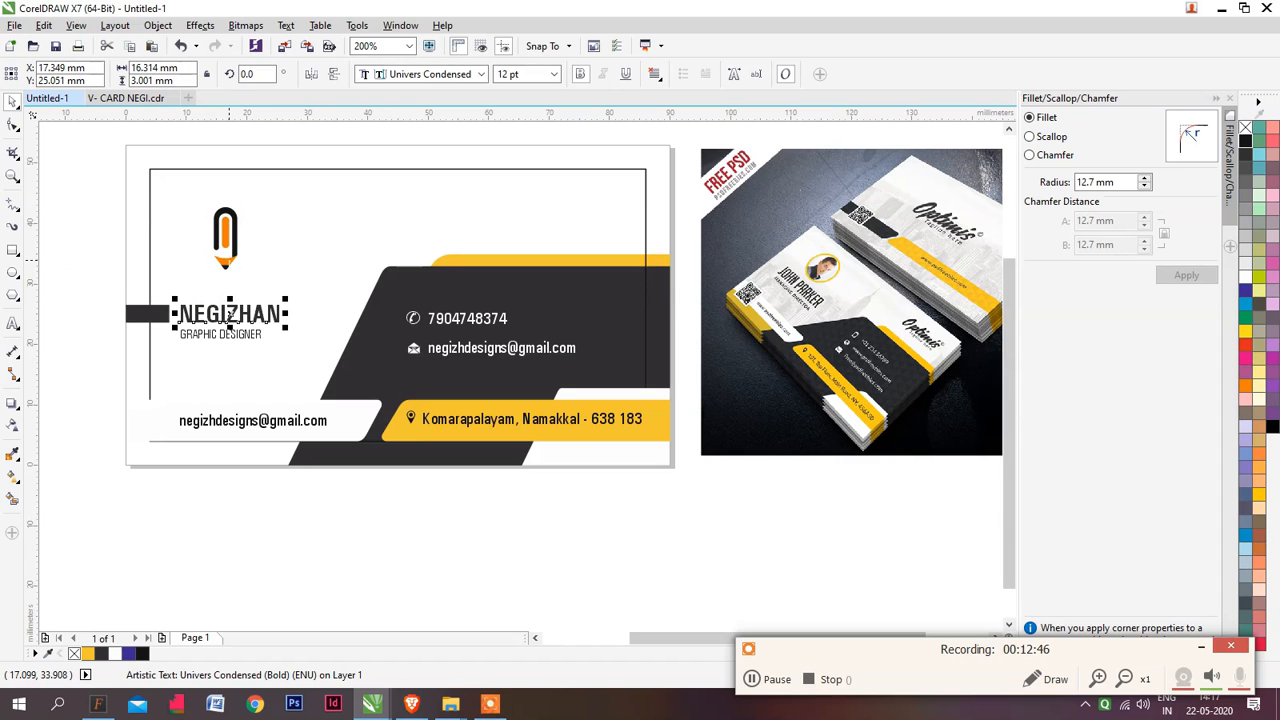
{"action": "left_click", "coordinate": [228, 261]}
{"action": "left_click", "coordinate": [147, 314]}
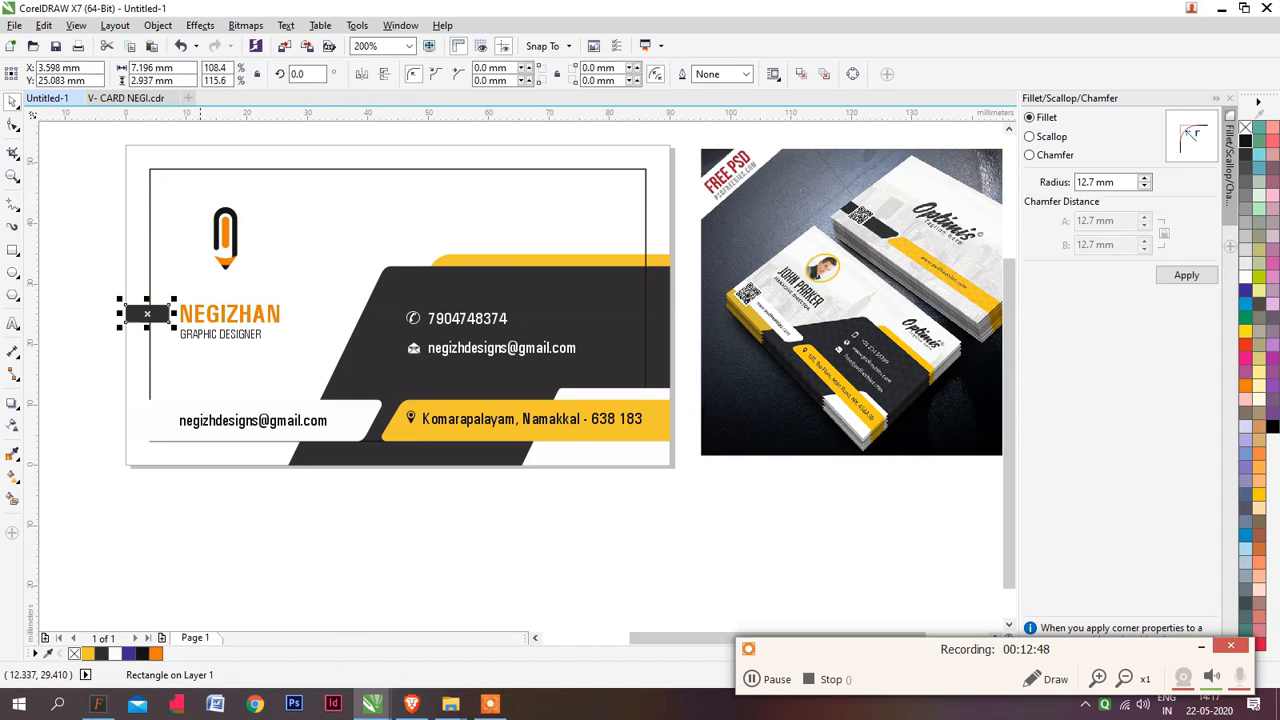
{"action": "left_click", "coordinate": [101, 254]}
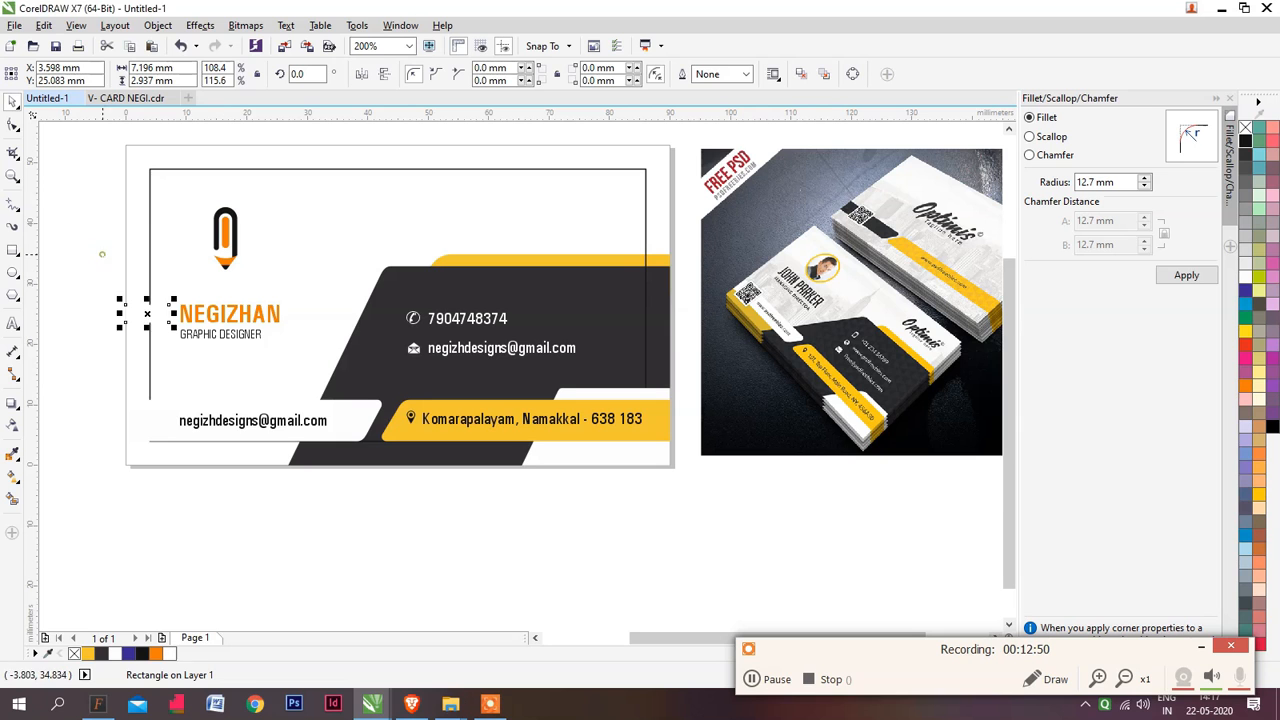
{"action": "key", "text": "Delete"}
{"action": "mouse_move", "coordinate": [343, 333]}
{"action": "left_mouse_down"}
{"action": "mouse_move", "coordinate": [283, 335]}
{"action": "mouse_move", "coordinate": [320, 335]}
{"action": "left_mouse_up"}
{"action": "scroll", "coordinate": [295, 332], "scroll_direction": "up", "scroll_amount": 1}
{"action": "scroll", "coordinate": [295, 315], "scroll_direction": "down", "scroll_amount": 1}
{"action": "left_click_drag", "start_coordinate": [224, 317], "coordinate": [287, 317]}
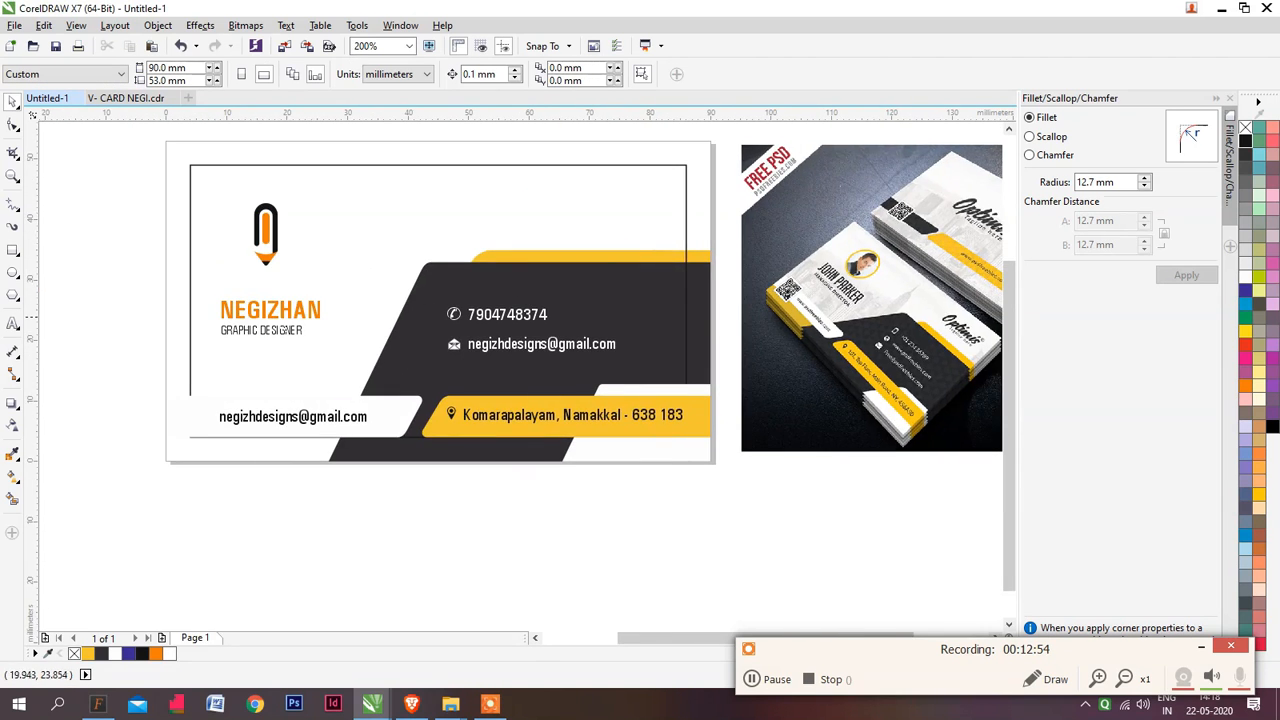
Group the name and job title and align the group with the left edge of the black margin frame
{"action": "left_click_drag", "start_coordinate": [146, 276], "coordinate": [324, 346]}
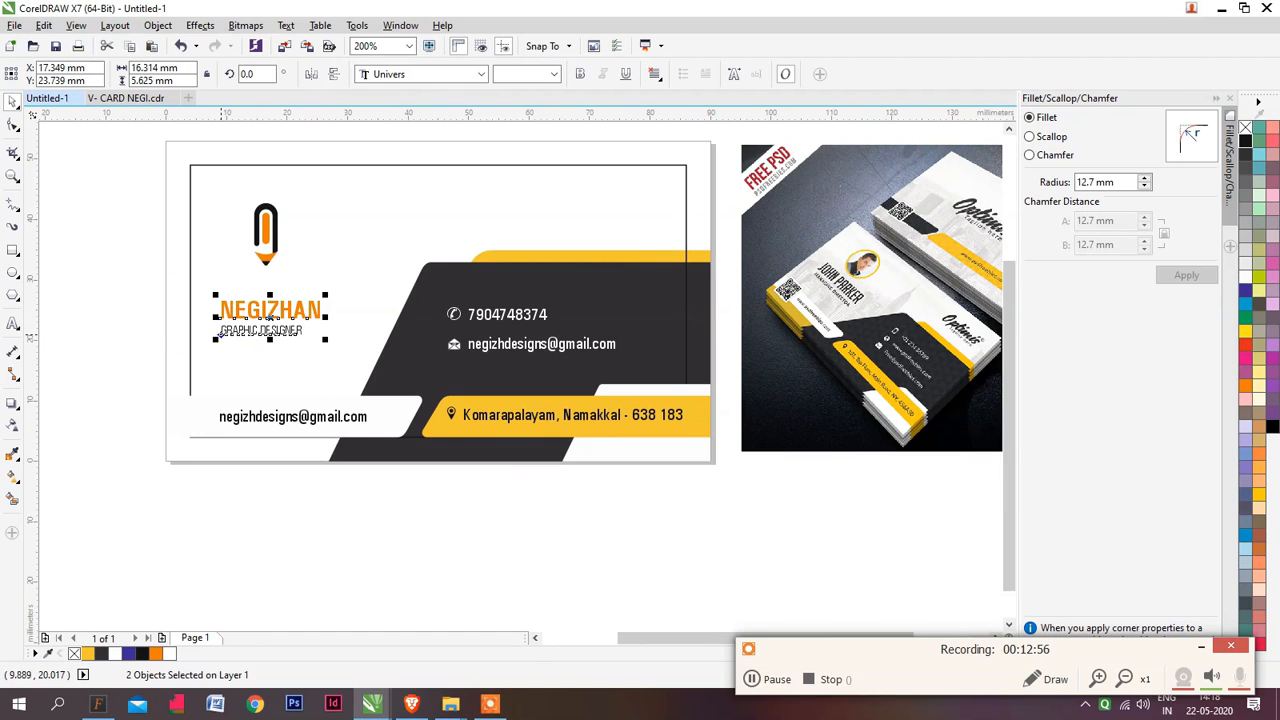
{"action": "left_click_drag", "start_coordinate": [216, 339], "coordinate": [195, 347]}
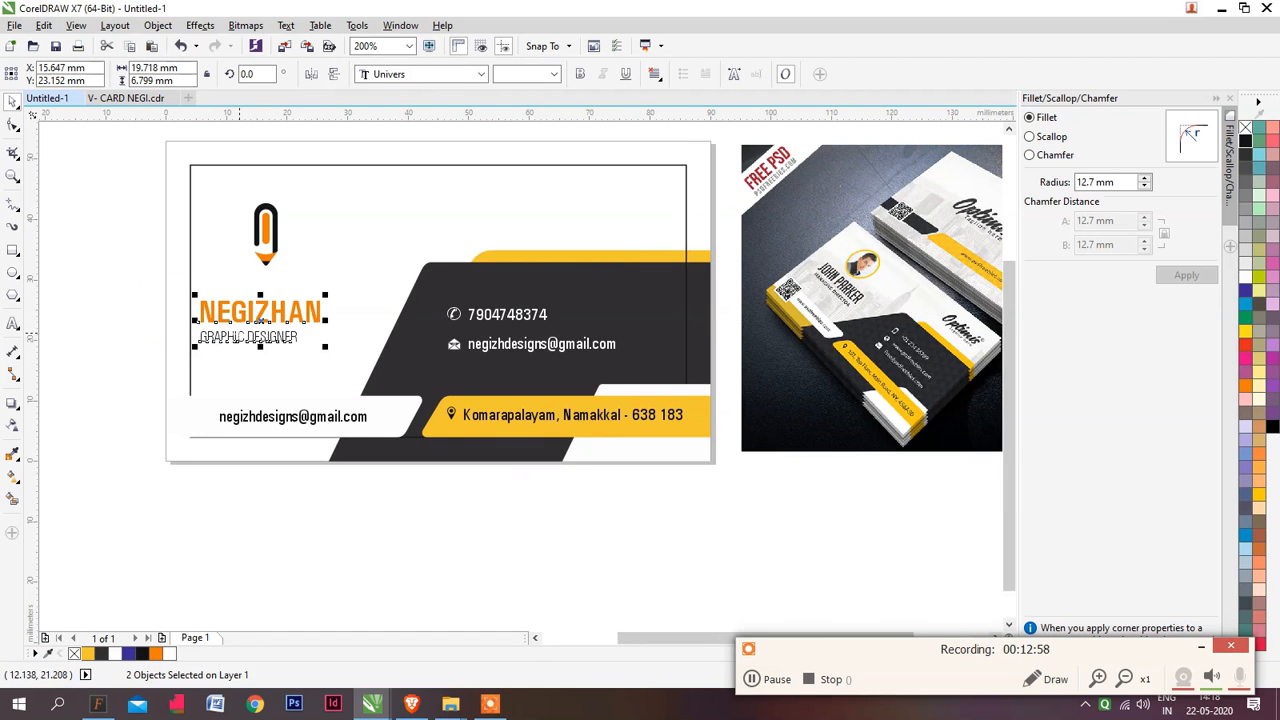
{"action": "key", "text": "ctrl+z"}
{"action": "left_click_drag", "start_coordinate": [271, 333], "coordinate": [247, 336]}
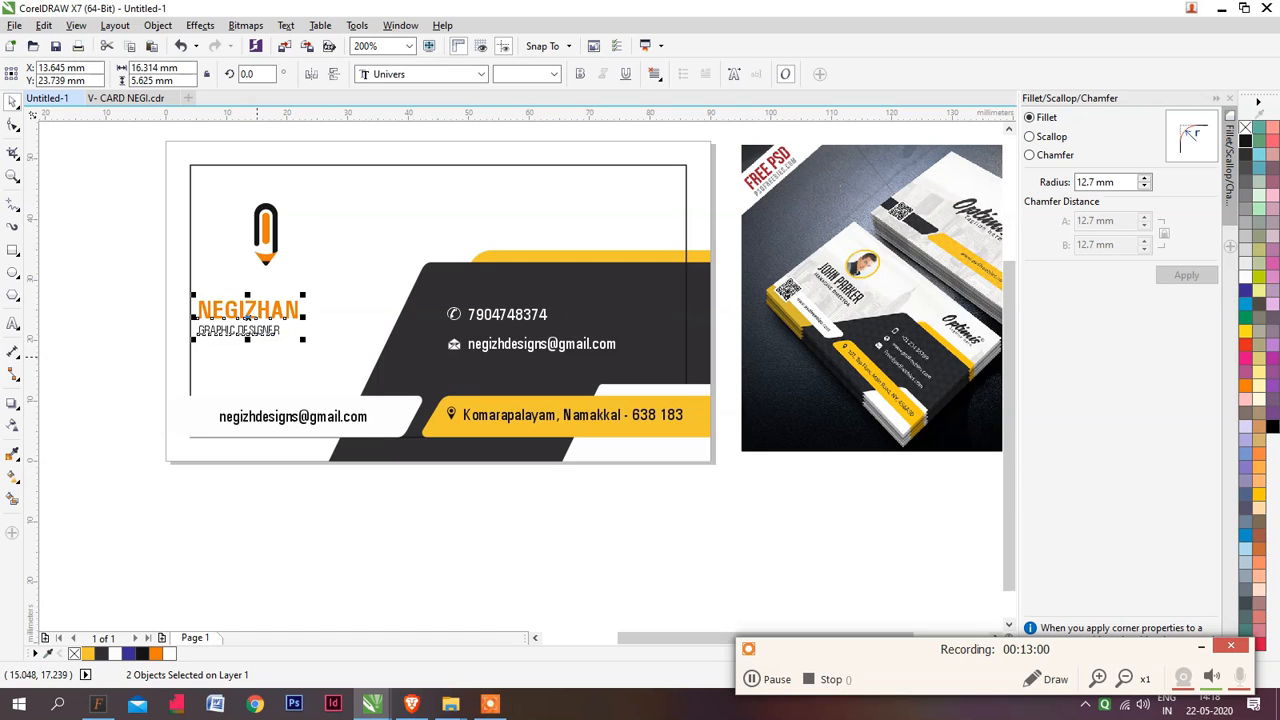
{"action": "key", "text": "ctrl+g"}
{"action": "left_click", "coordinate": [258, 357], "text": "shift"}
{"action": "key", "text": "l"}
{"action": "left_click", "coordinate": [332, 469]}
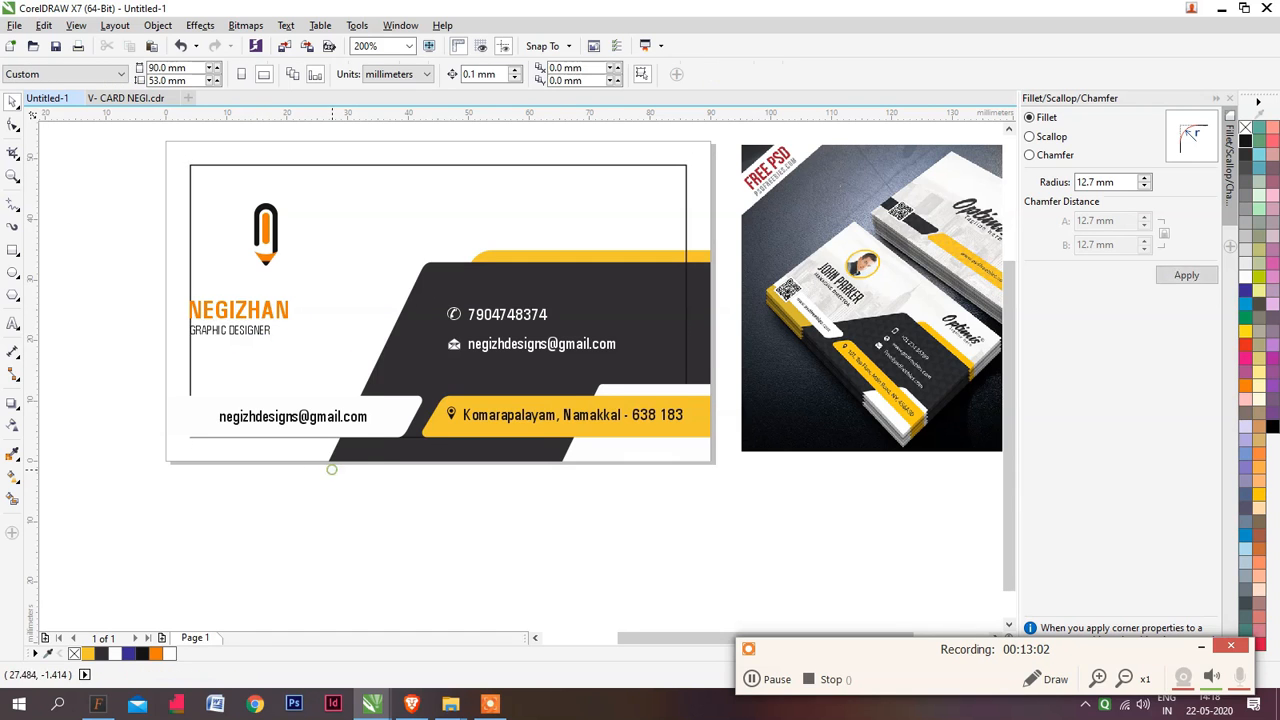
Move the name and job title group right to about X 15.5 mm and centre the pencil logo above the name
{"action": "scroll", "coordinate": [330, 465], "scroll_direction": "down", "scroll_amount": 1}
{"action": "scroll", "coordinate": [356, 454], "scroll_direction": "up", "scroll_amount": 1}
{"action": "left_click_drag", "start_coordinate": [239, 310], "coordinate": [259, 310]}
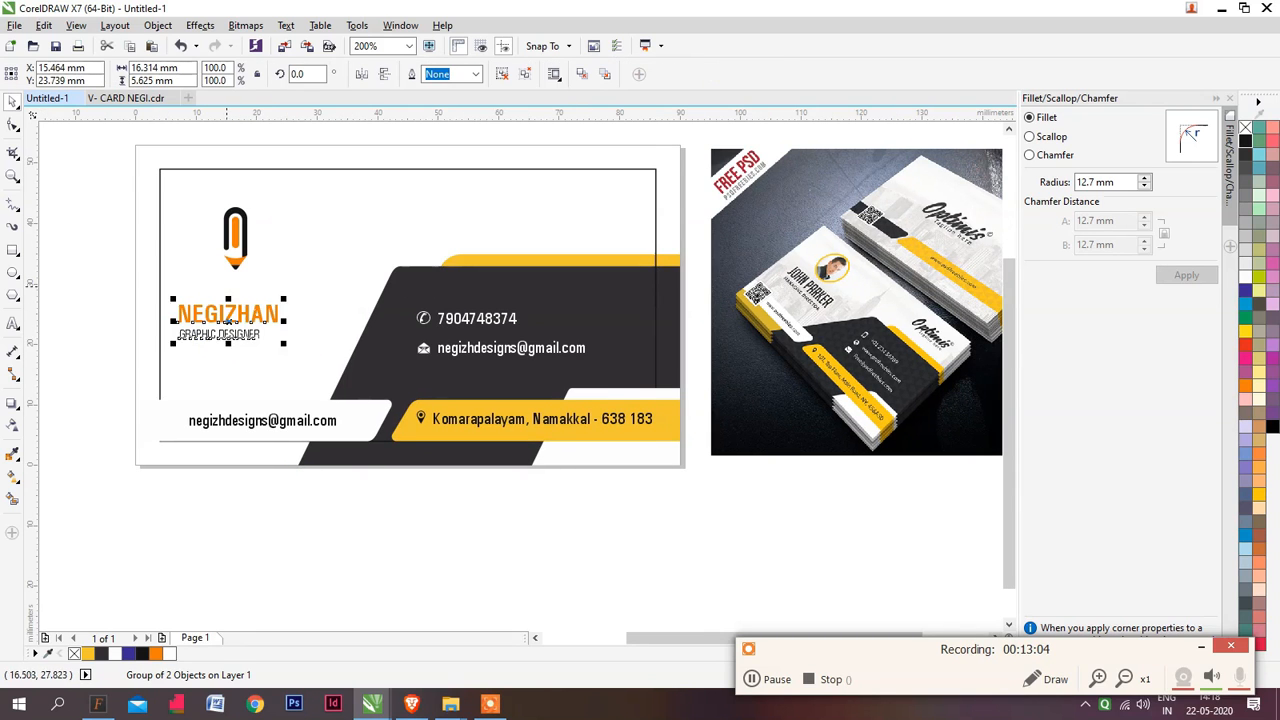
{"action": "left_click", "coordinate": [235, 261]}
{"action": "left_click_drag", "start_coordinate": [235, 261], "coordinate": [229, 261]}
{"action": "left_click", "coordinate": [127, 297]}
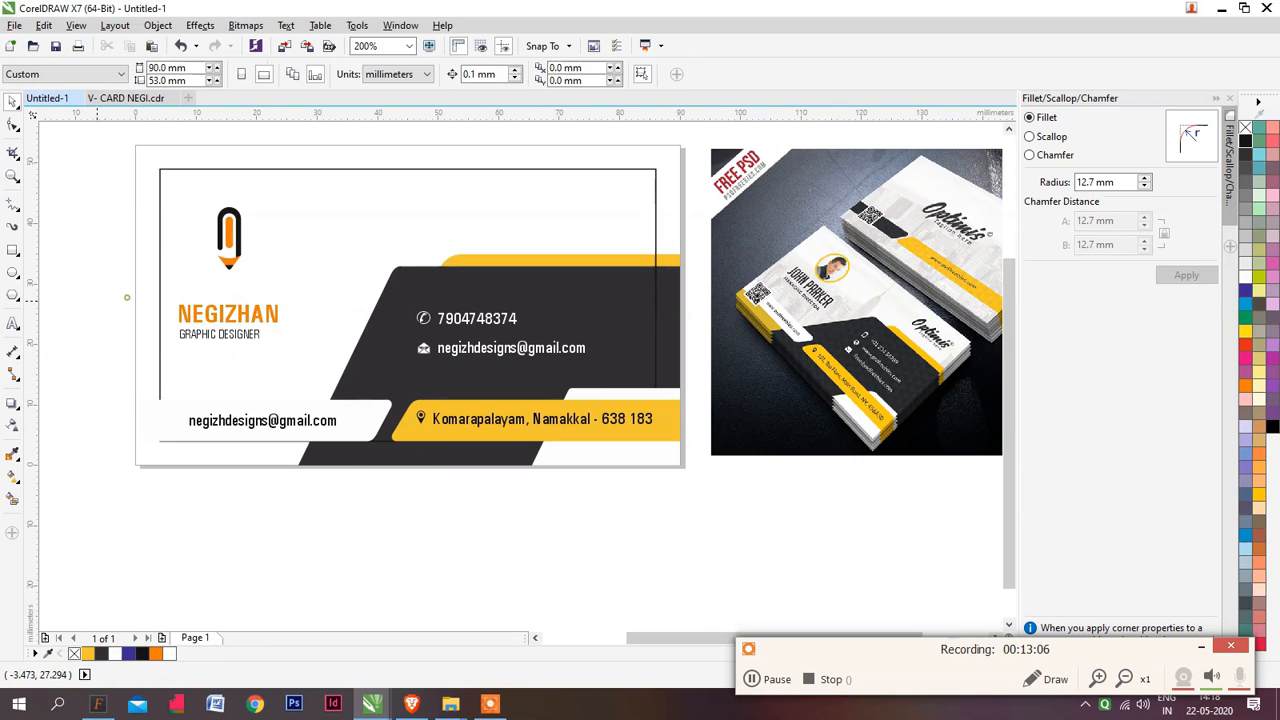
Recolour both yellow strips, behind the dark shape and behind the address, with the orange sampled from the name text
{"action": "left_click", "coordinate": [489, 262]}
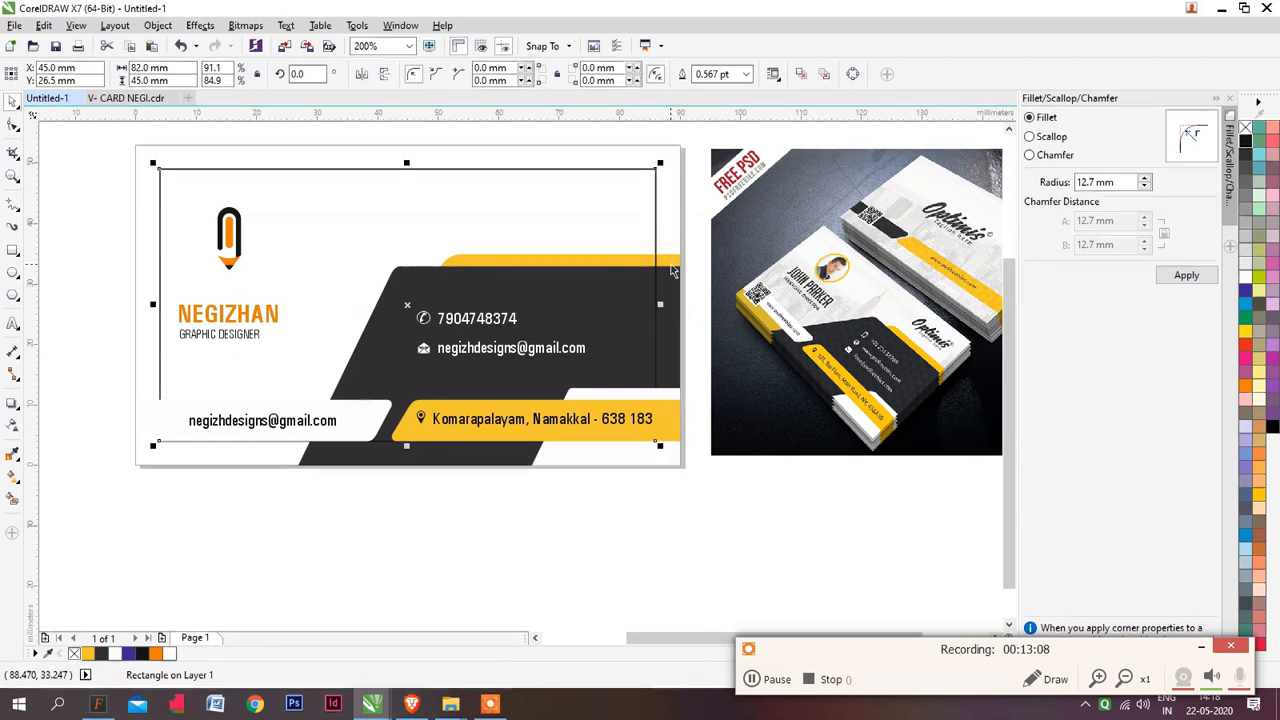
{"action": "left_click_drag", "start_coordinate": [672, 262], "coordinate": [698, 244]}
{"action": "key", "text": "ctrl+z"}
{"action": "left_click", "coordinate": [673, 404], "text": "shift"}
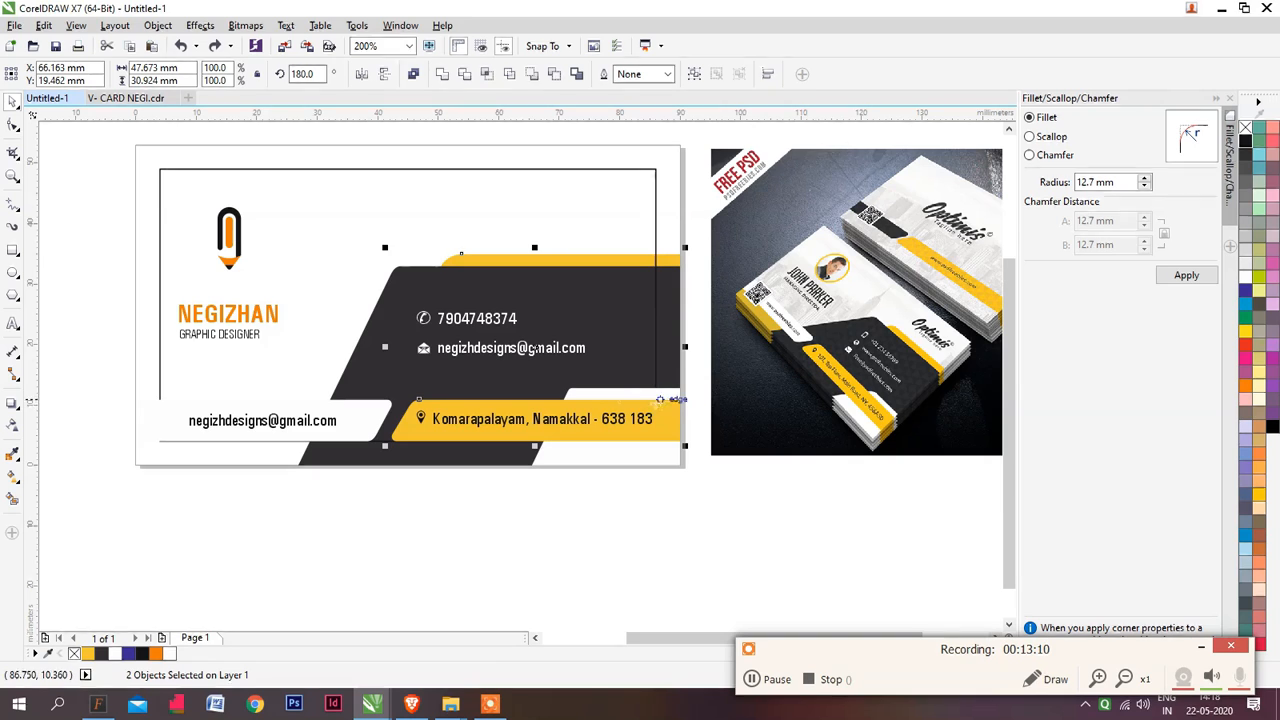
{"action": "left_click", "coordinate": [256, 306]}
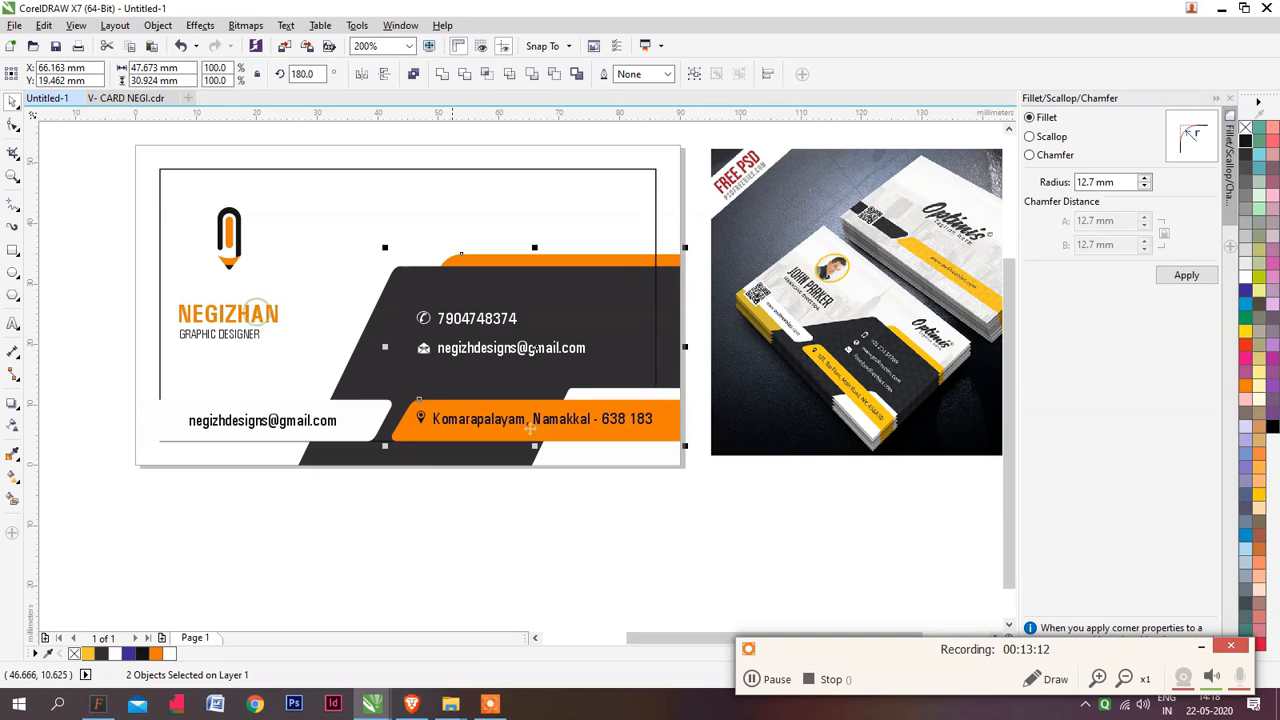
Delete the black margin frame around the business card's front design
{"action": "left_click", "coordinate": [665, 490]}
{"action": "left_click_drag", "start_coordinate": [558, 484], "coordinate": [570, 483]}
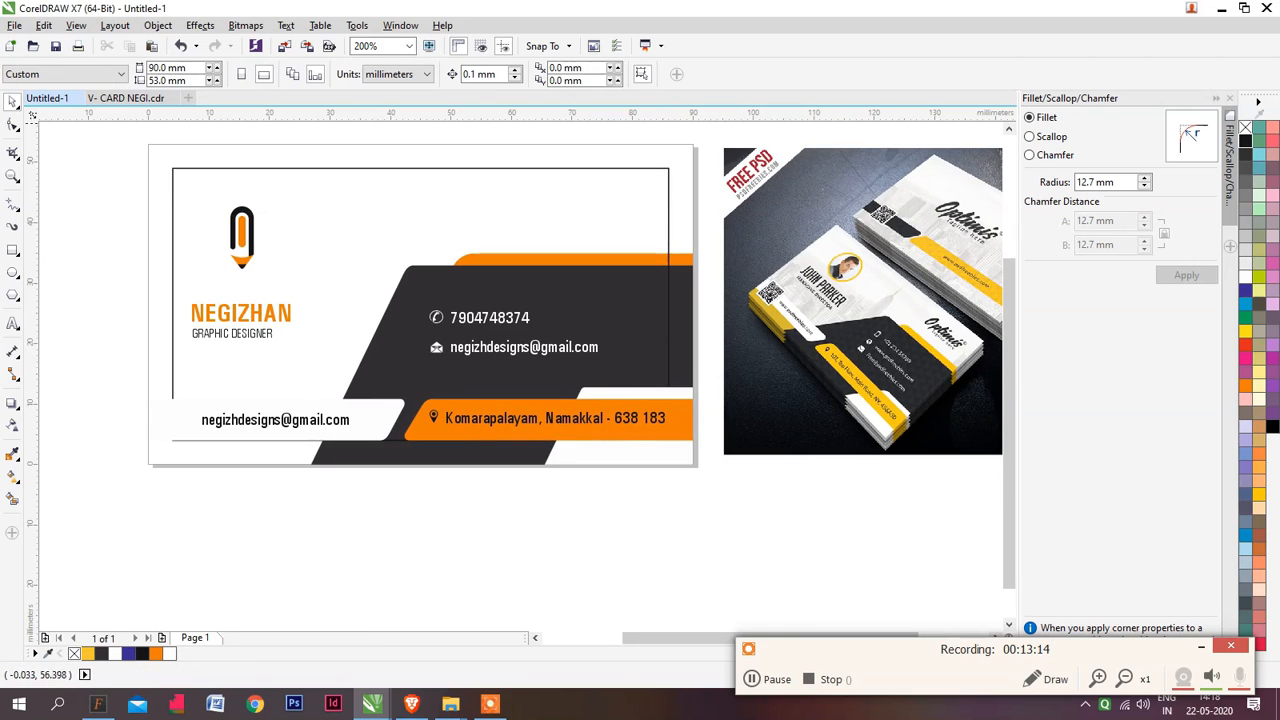
{"action": "left_click", "coordinate": [195, 182]}
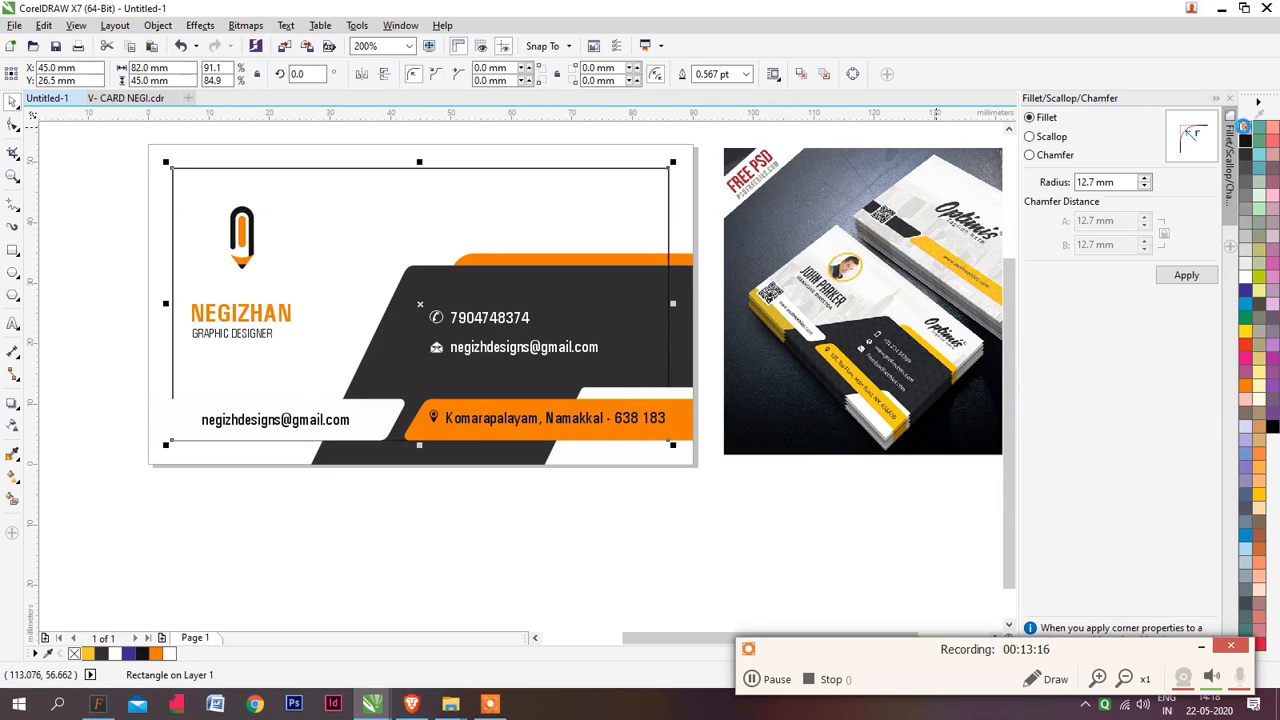
{"action": "key", "text": "Delete"}
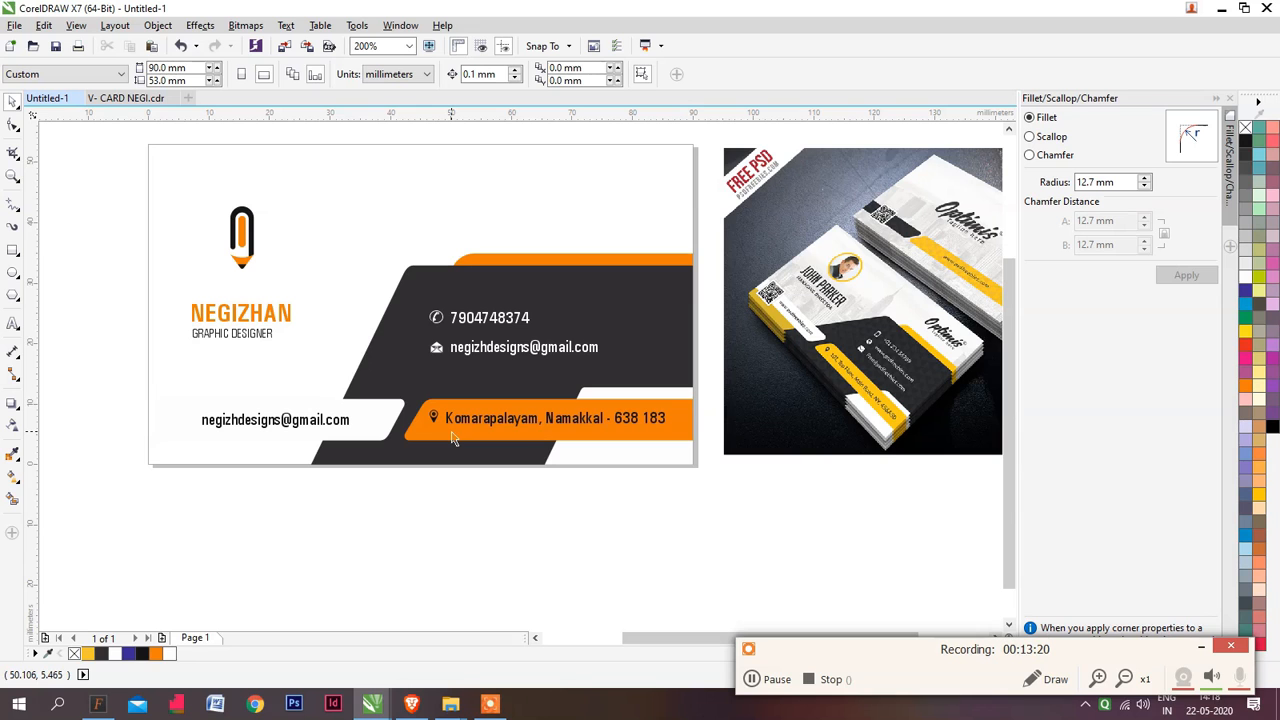
Move the reference mockup away from the card to about X 145.3 mm and add a second page
{"action": "scroll", "coordinate": [412, 332], "scroll_direction": "right", "scroll_amount": 1}
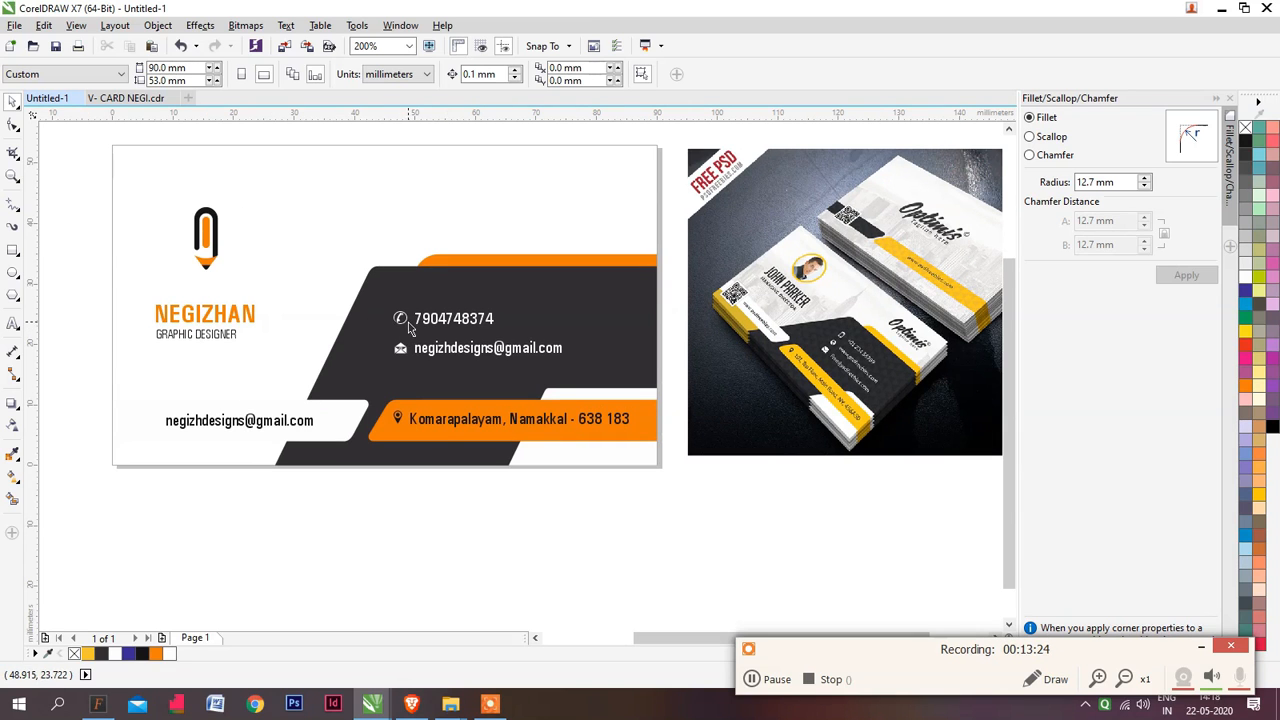
{"action": "scroll", "coordinate": [414, 321], "scroll_direction": "down", "scroll_amount": 1}
{"action": "scroll", "coordinate": [575, 318], "scroll_direction": "right", "scroll_amount": 1}
{"action": "left_click_drag", "start_coordinate": [576, 313], "coordinate": [625, 316]}
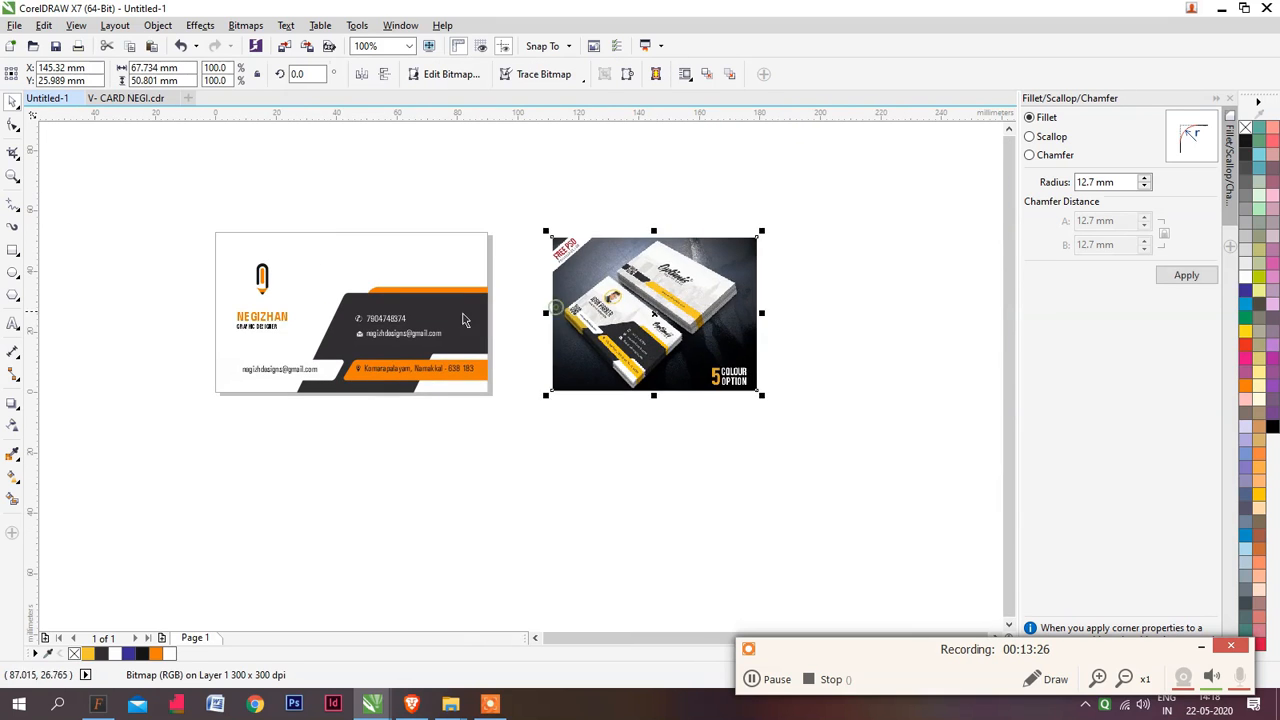
{"action": "scroll", "coordinate": [435, 325], "scroll_direction": "up", "scroll_amount": 1}
{"action": "key", "text": "Page_Down"}
{"action": "key", "text": "Return"}
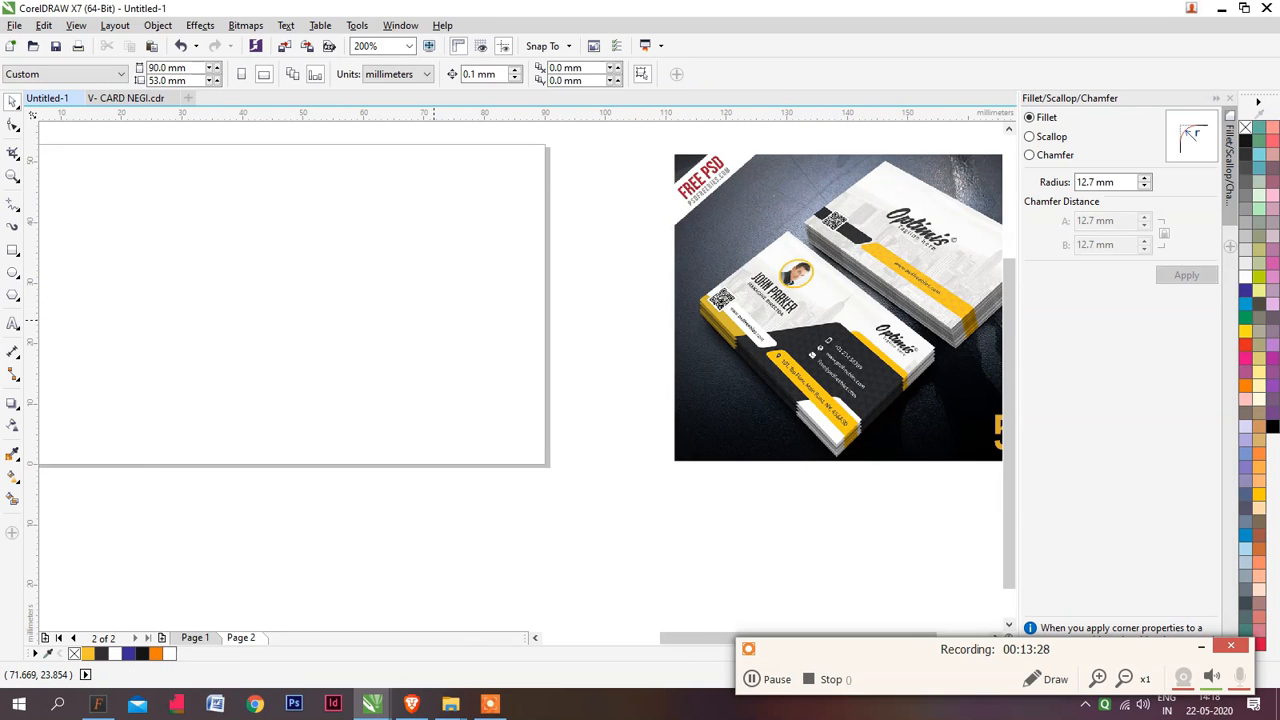
{"action": "scroll", "coordinate": [436, 326], "scroll_direction": "down", "scroll_amount": 1}
{"action": "scroll", "coordinate": [401, 320], "scroll_direction": "left", "scroll_amount": 1}
{"action": "scroll", "coordinate": [411, 314], "scroll_direction": "up", "scroll_amount": 2}
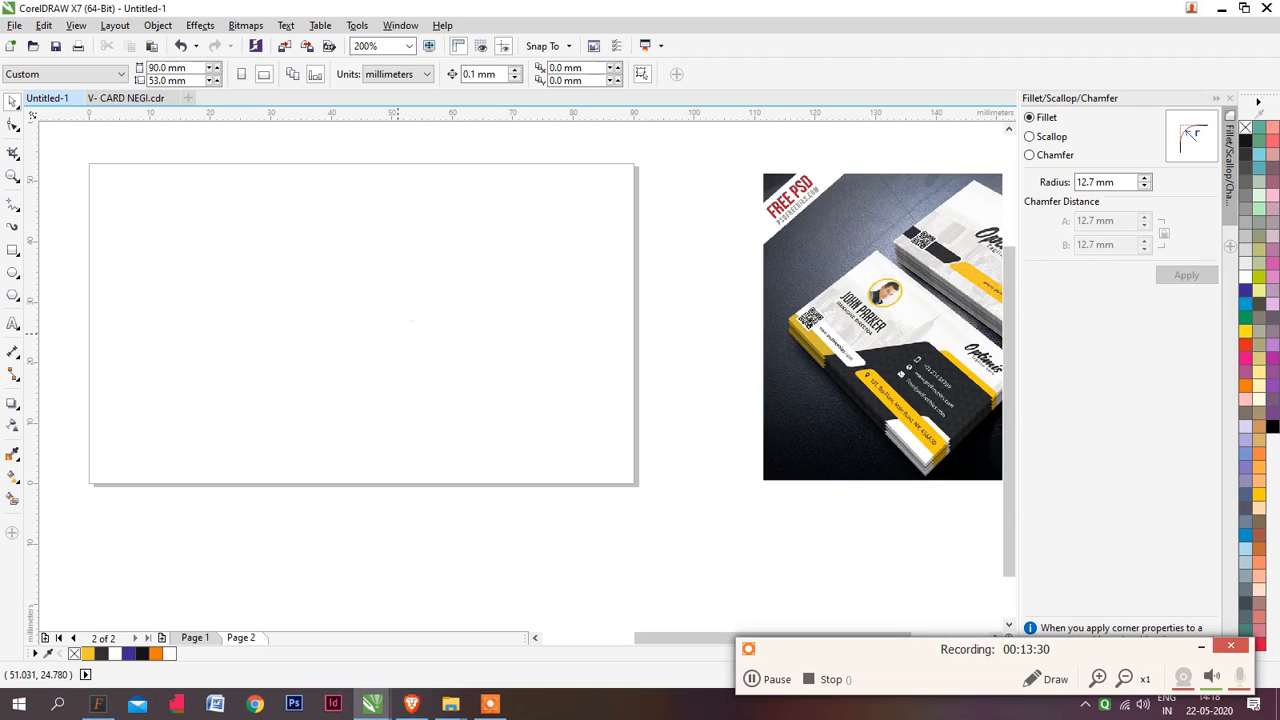
Copy the bottom strips with the e-mail and address text from page 1 into the same place on page 2
{"action": "key", "text": "Page_Up"}
{"action": "left_click_drag", "start_coordinate": [684, 513], "coordinate": [83, 407]}
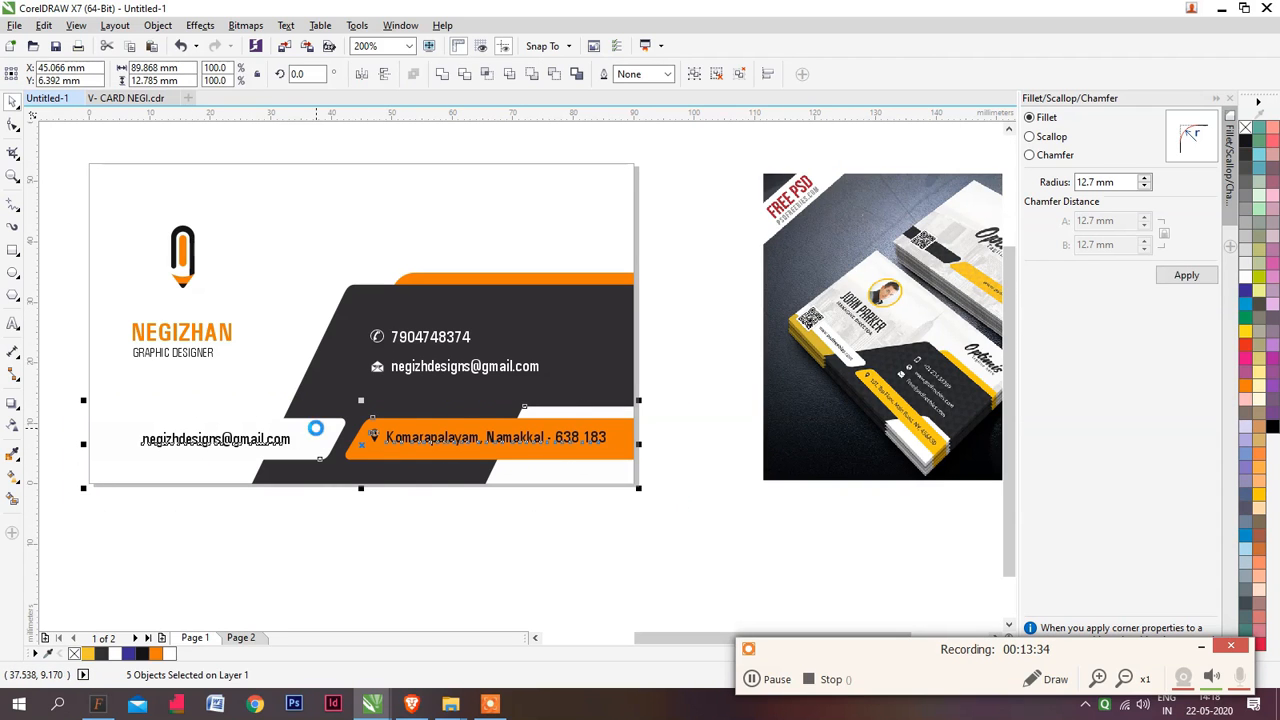
{"action": "key", "text": "ctrl+c"}
{"action": "key", "text": "Page_Down"}
{"action": "key", "text": "ctrl+v"}
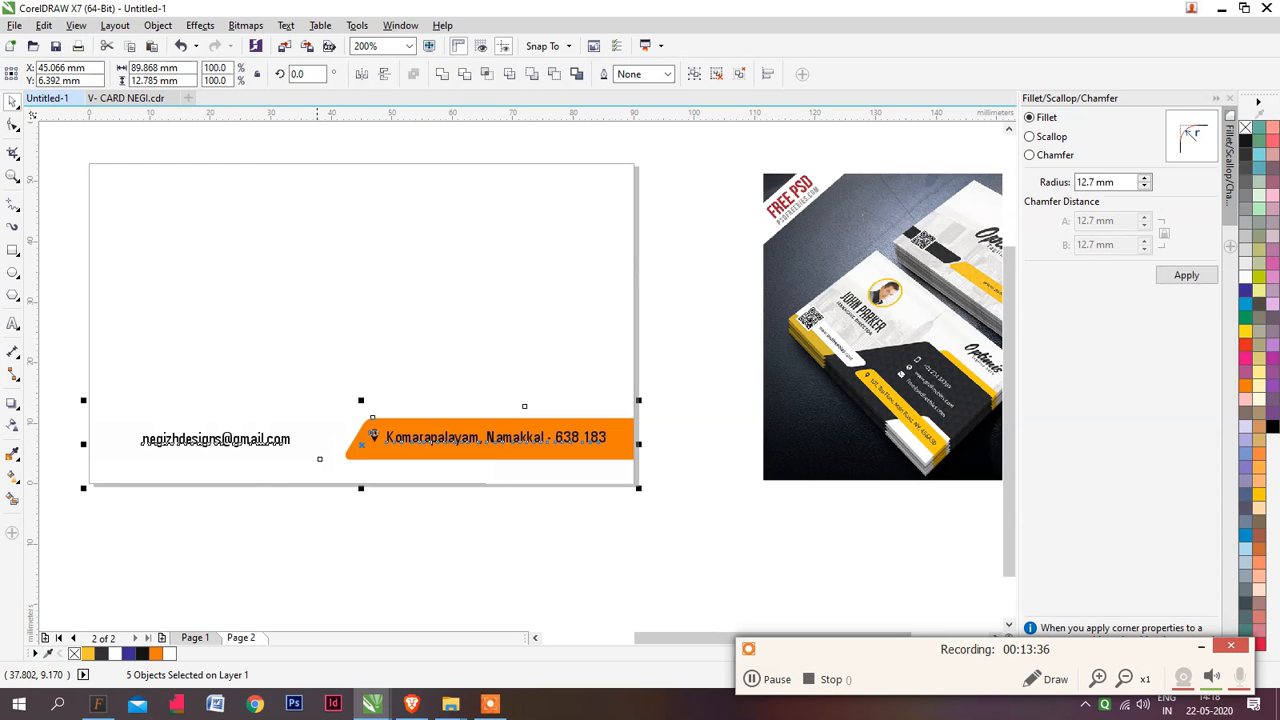
{"action": "key", "text": "Escape"}
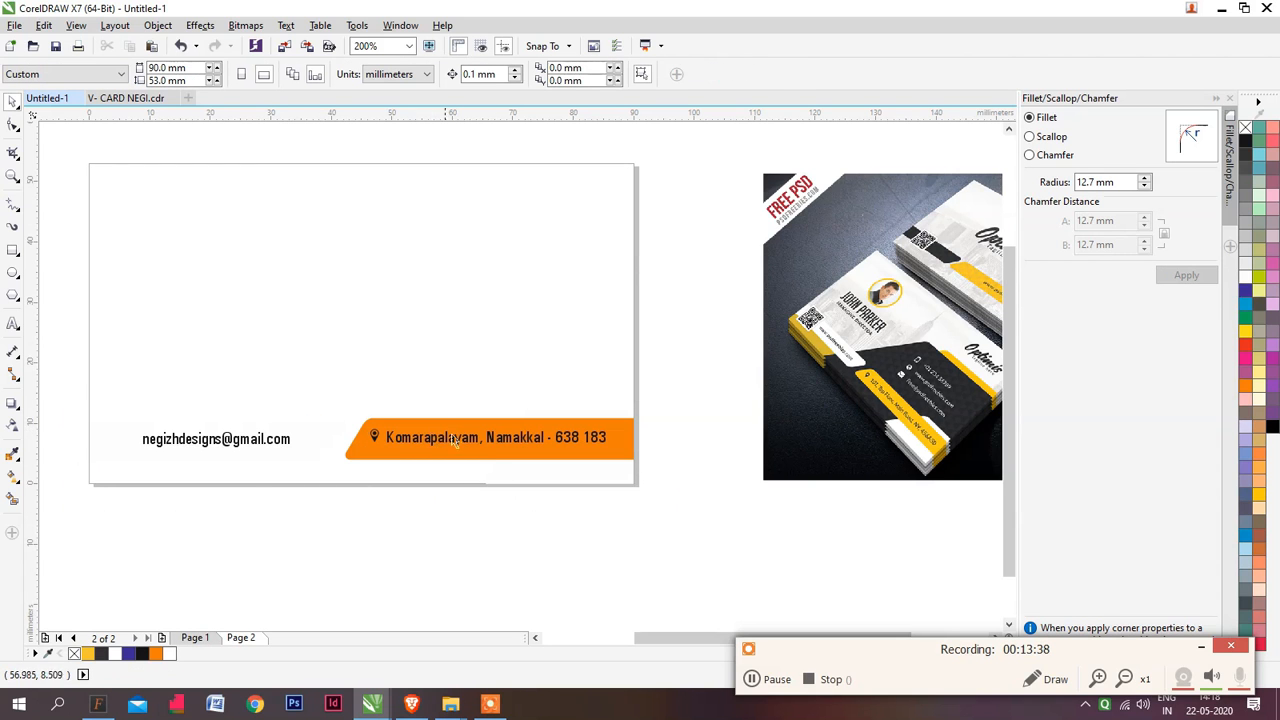
Delete the address text with its location icon and the e-mail text from the strips on page 2
{"action": "left_click_drag", "start_coordinate": [452, 436], "coordinate": [337, 415]}
{"action": "scroll", "coordinate": [887, 281], "scroll_direction": "up", "scroll_amount": 1}
{"action": "scroll", "coordinate": [893, 281], "scroll_direction": "down", "scroll_amount": 1}
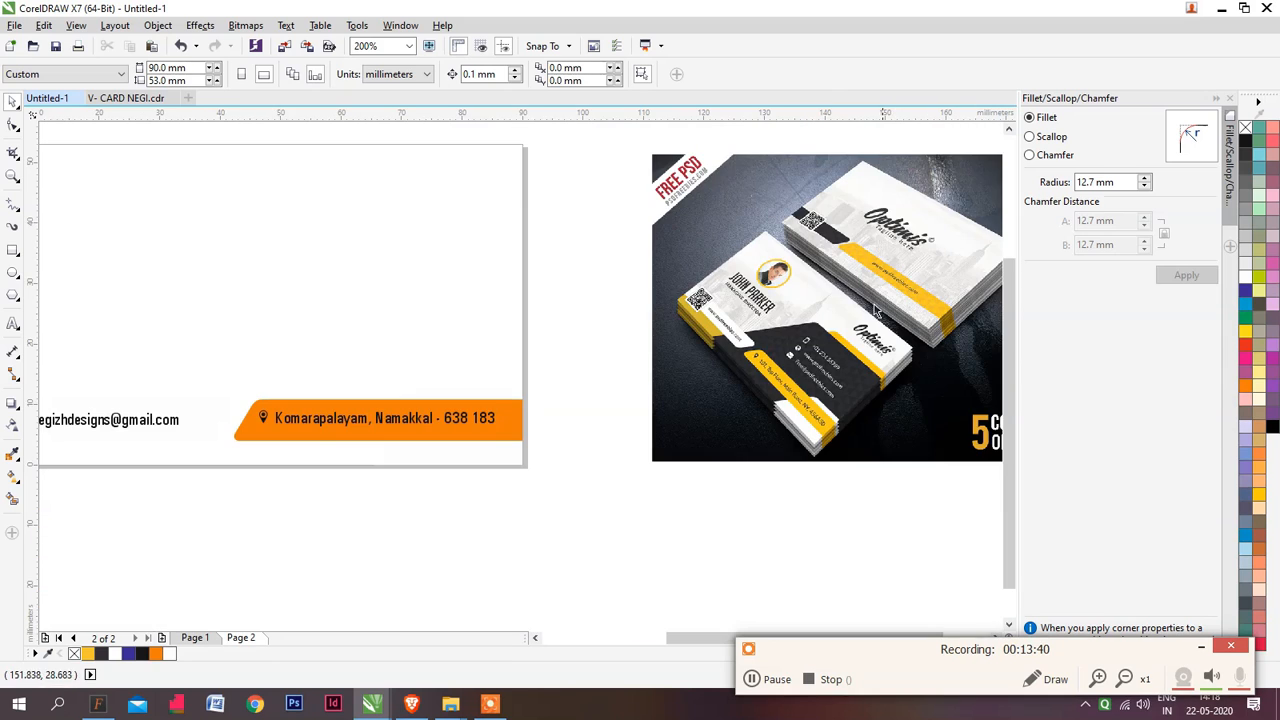
{"action": "left_click", "coordinate": [336, 418]}
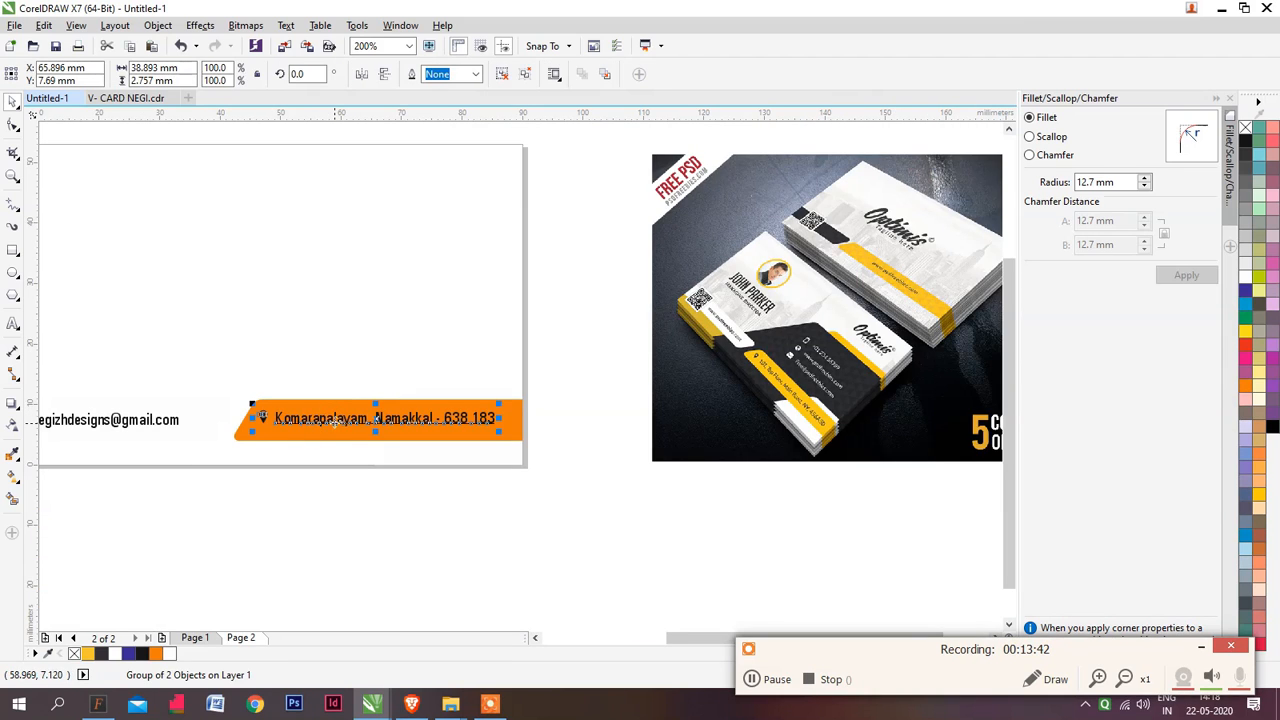
{"action": "key", "text": "Delete"}
{"action": "left_click_drag", "start_coordinate": [133, 422], "coordinate": [402, 423]}
{"action": "left_click_drag", "start_coordinate": [279, 413], "coordinate": [353, 411]}
Fill the white strip beside the orange strip on page 2 with dark grey
{"action": "left_click", "coordinate": [150, 413]}
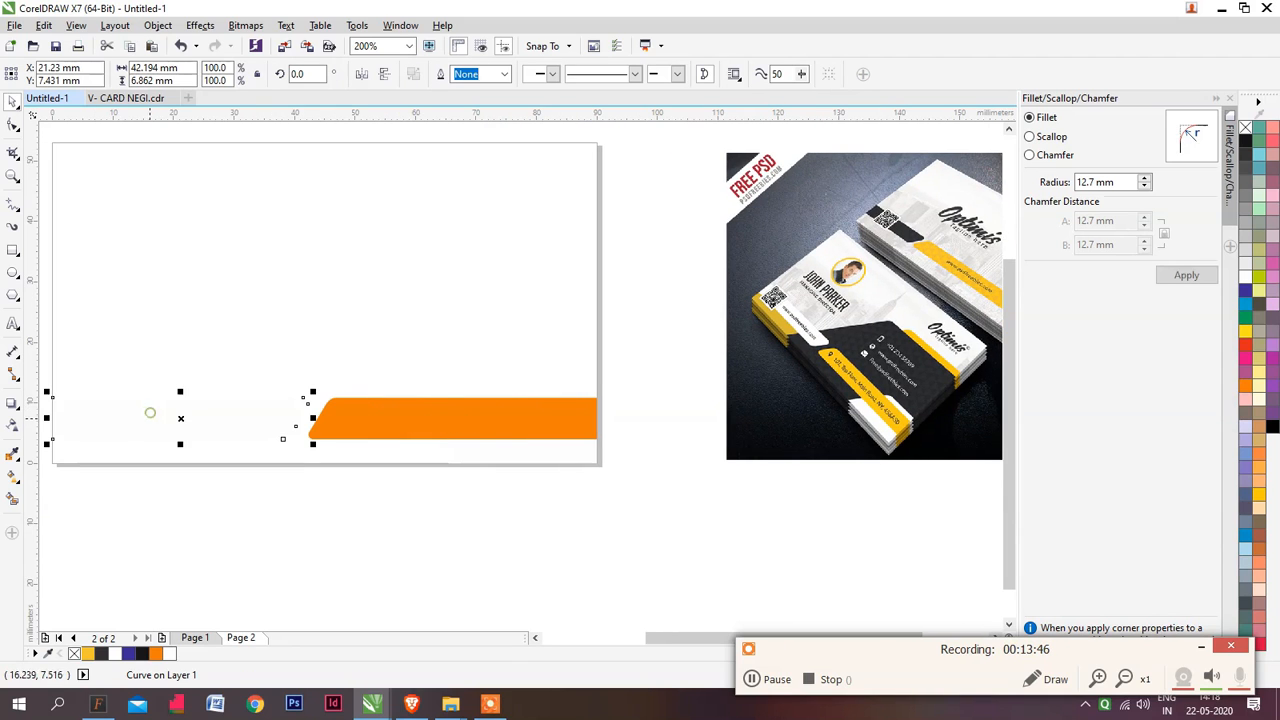
{"action": "left_click", "coordinate": [1247, 163]}
{"action": "left_click", "coordinate": [460, 509]}
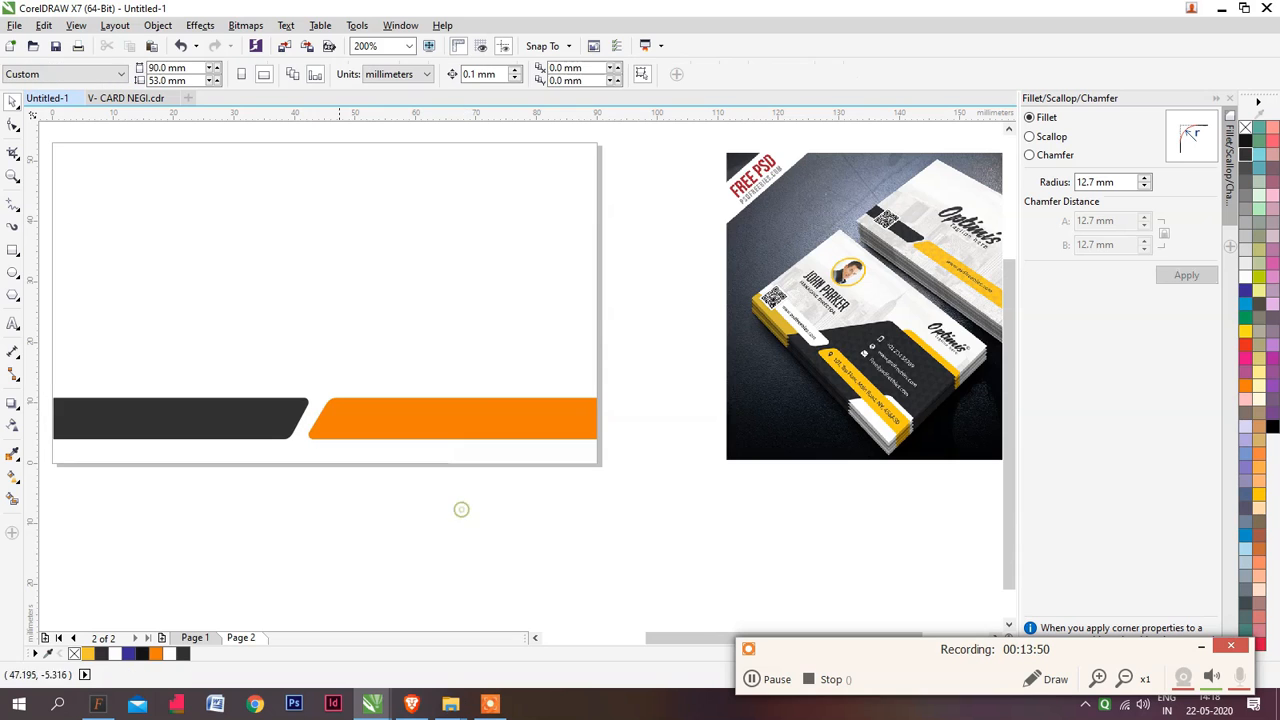
Move the dark grey strip left to about X 8.1 mm so it overhangs the card's left edge
{"action": "scroll", "coordinate": [258, 421], "scroll_direction": "left", "scroll_amount": 2}
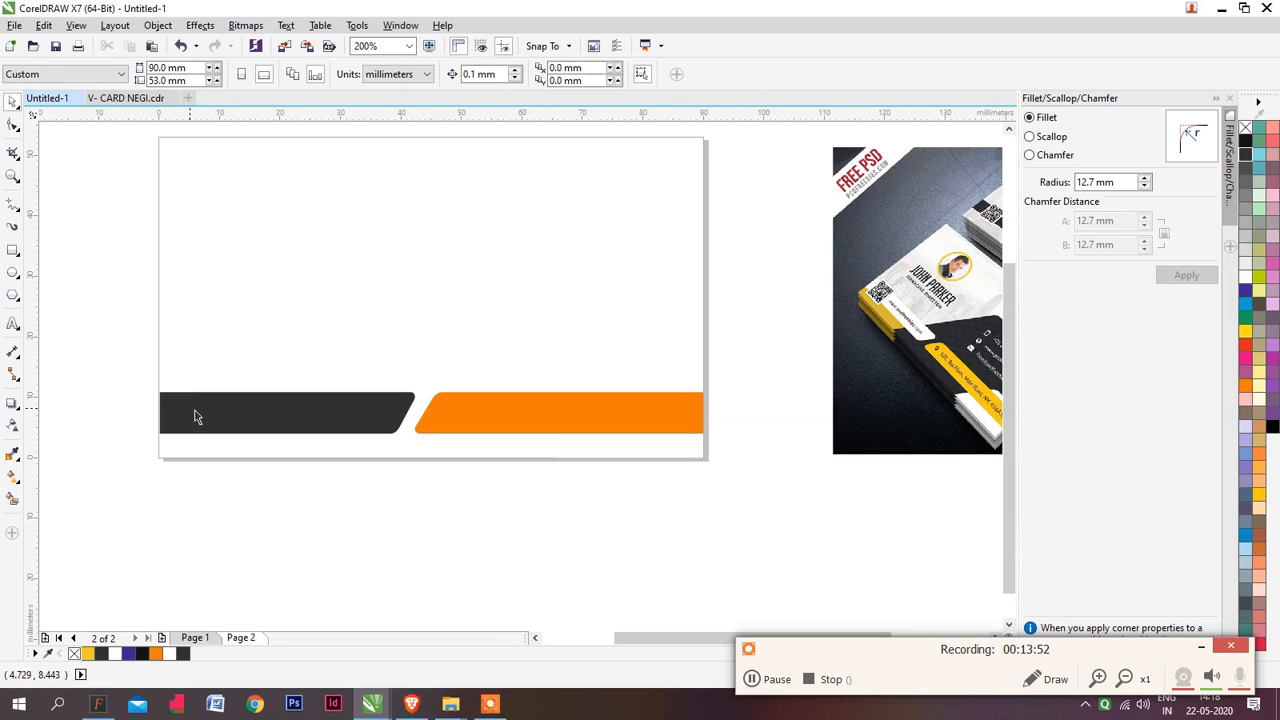
{"action": "left_click", "coordinate": [322, 420]}
{"action": "left_click_drag", "start_coordinate": [247, 411], "coordinate": [167, 411]}
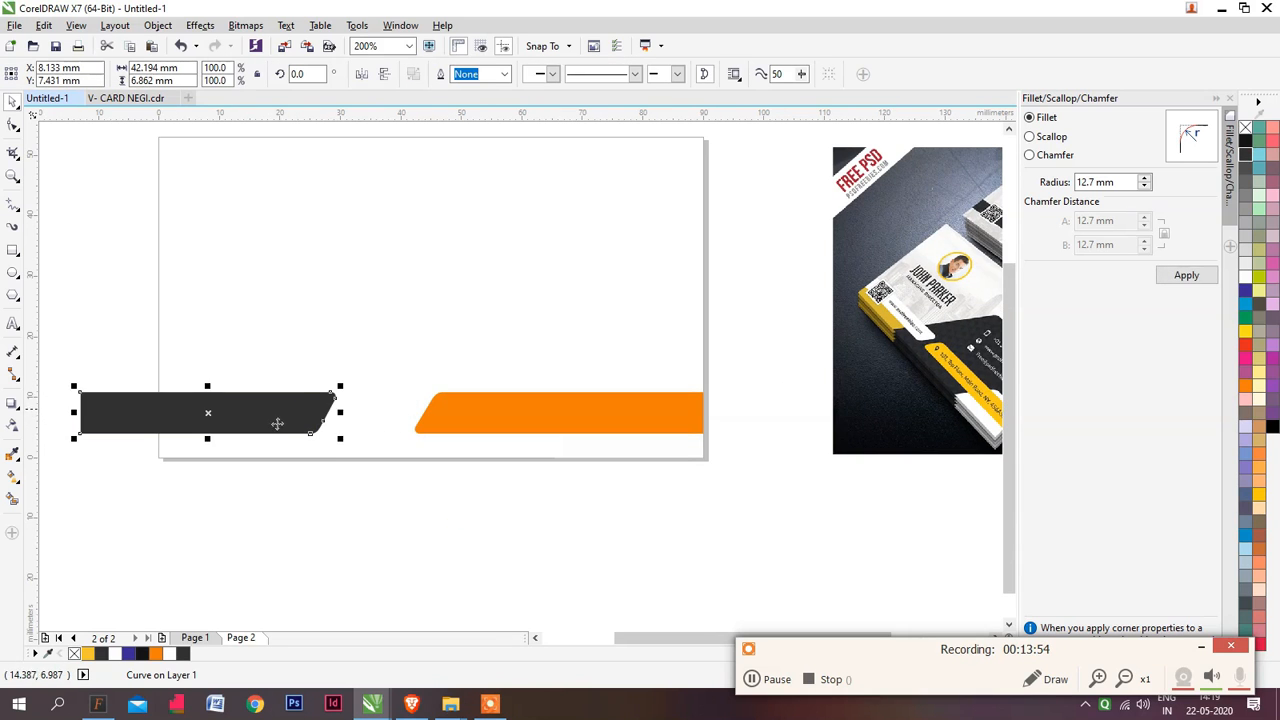
{"action": "left_click", "coordinate": [199, 315]}
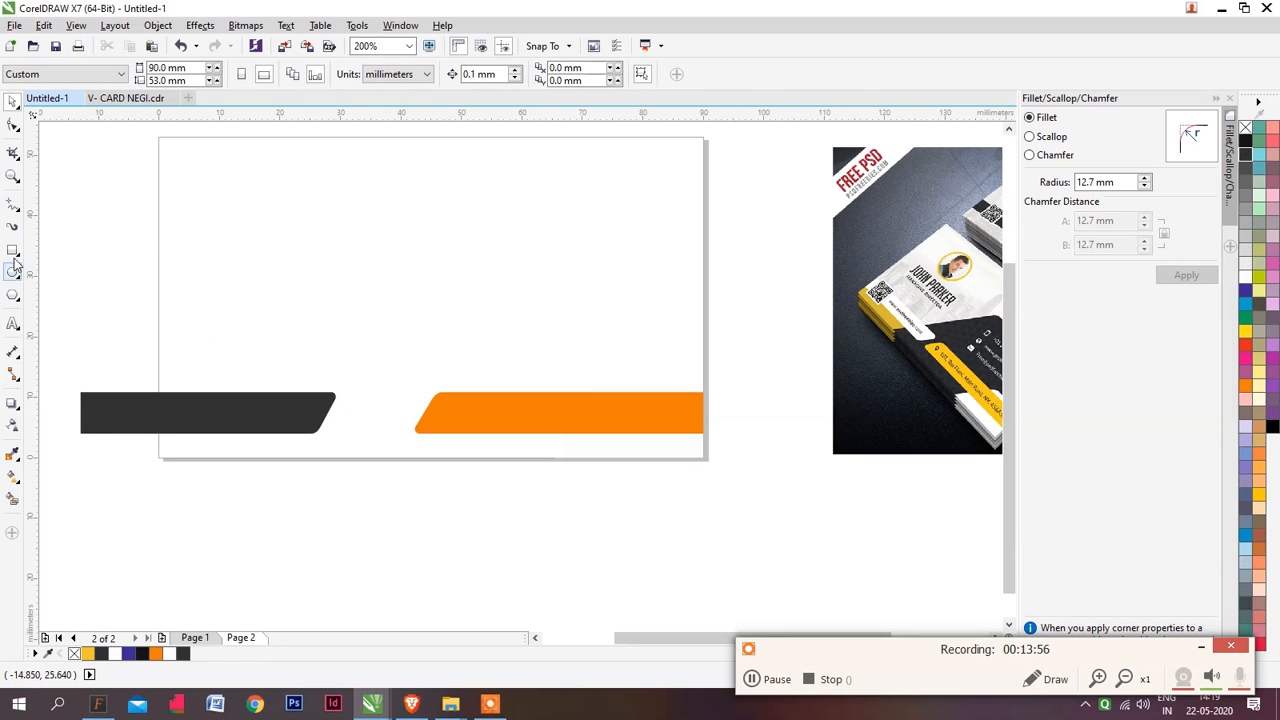
Create a 90 × 53 mm rectangle matching the page and intersect it with the overhanging dark strip
{"action": "left_click", "coordinate": [13, 250]}
{"action": "left_click", "coordinate": [25, 248]}
{"action": "double_click", "coordinate": [14, 250]}
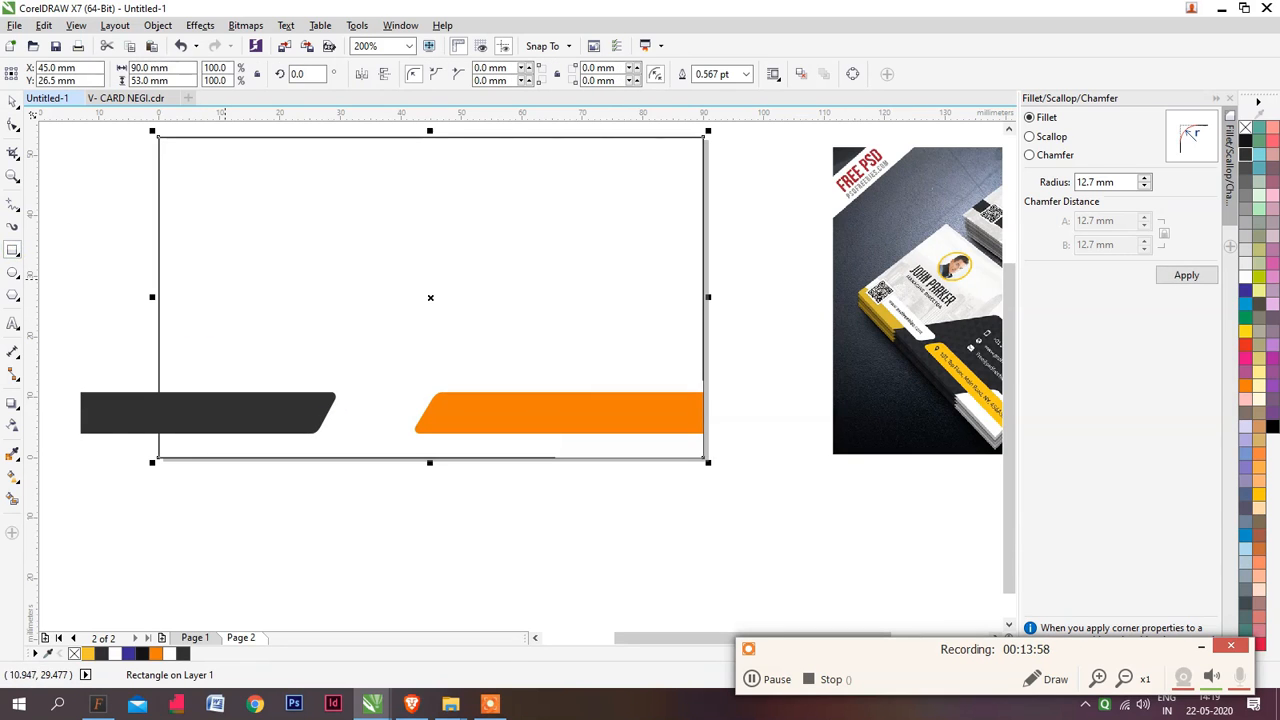
{"action": "key", "text": "space"}
{"action": "left_click", "coordinate": [125, 411], "text": "shift"}
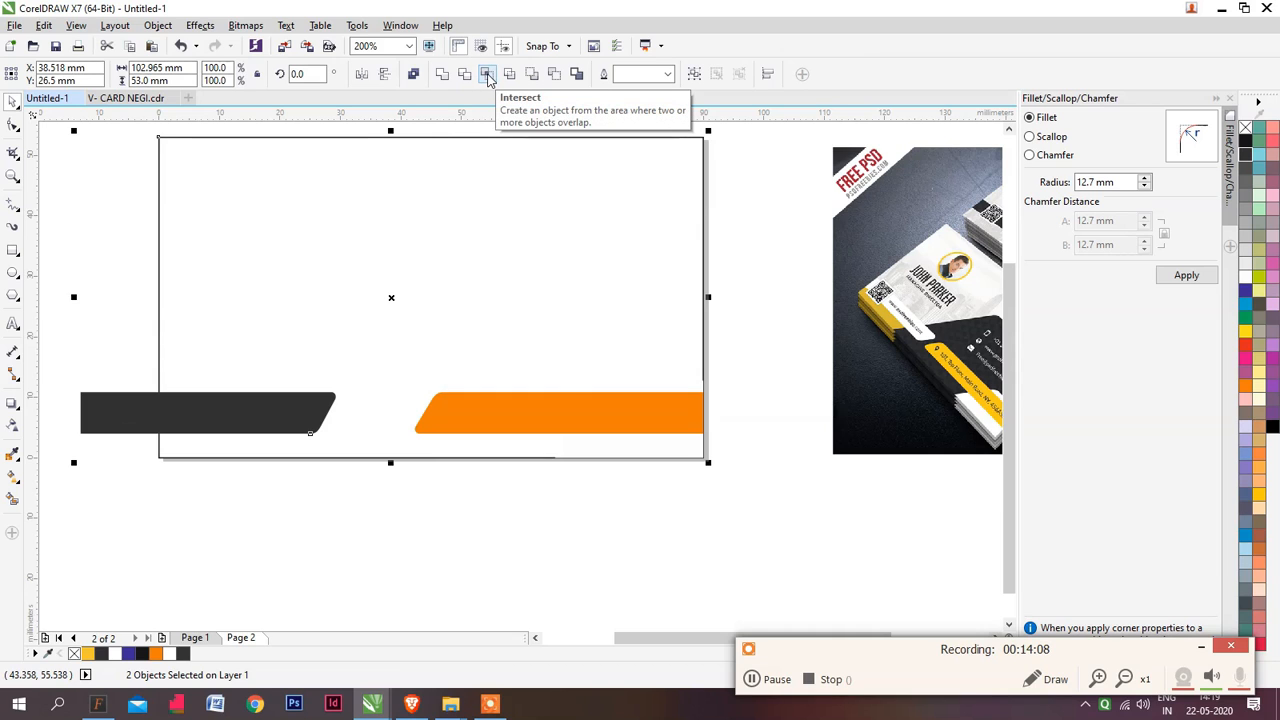
{"action": "left_click", "coordinate": [488, 80]}
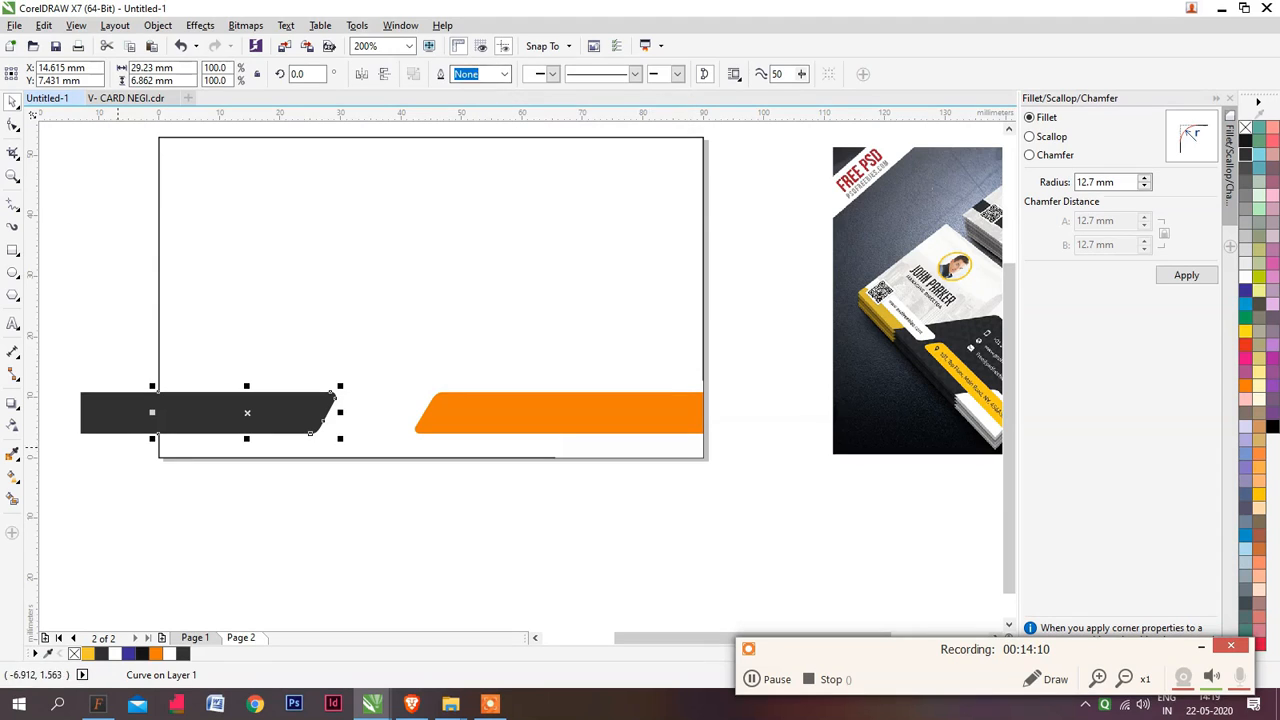
Delete the original overhanging dark strip, keeping only the piece cut to the card's left edge
{"action": "key", "text": "Escape"}
{"action": "left_click_drag", "start_coordinate": [123, 417], "coordinate": [157, 266]}
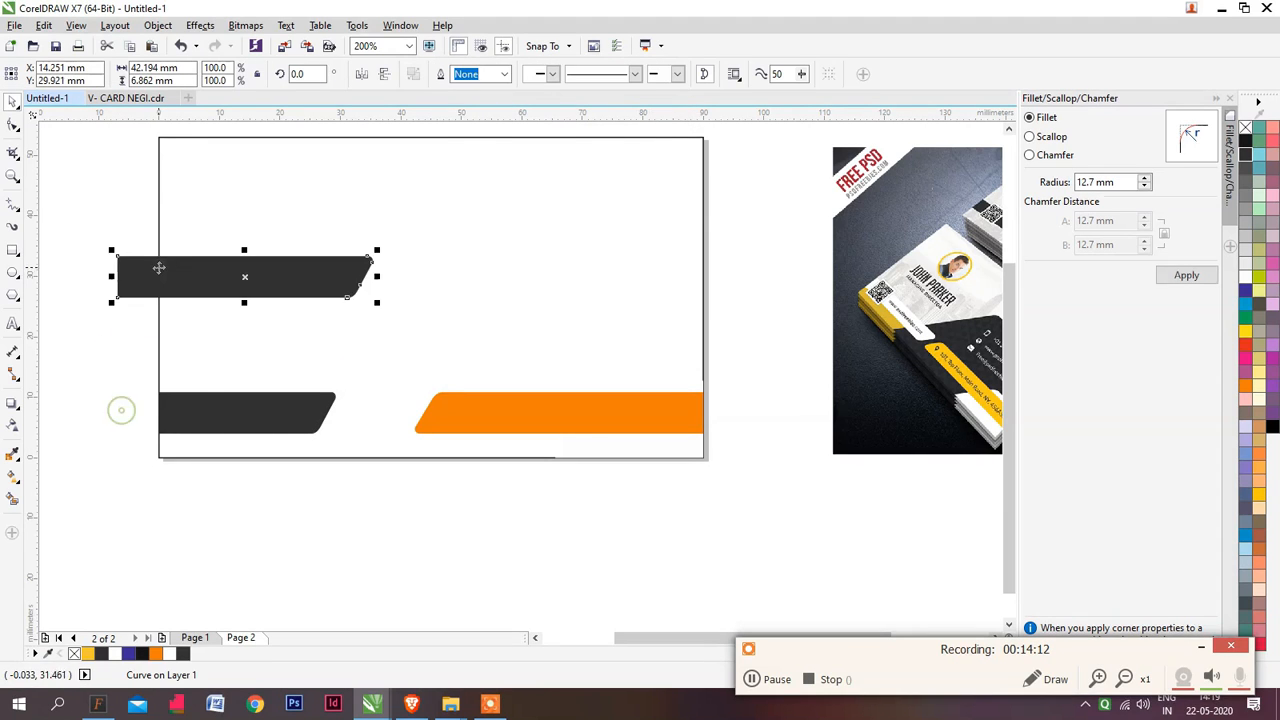
{"action": "key", "text": "ctrl+z"}
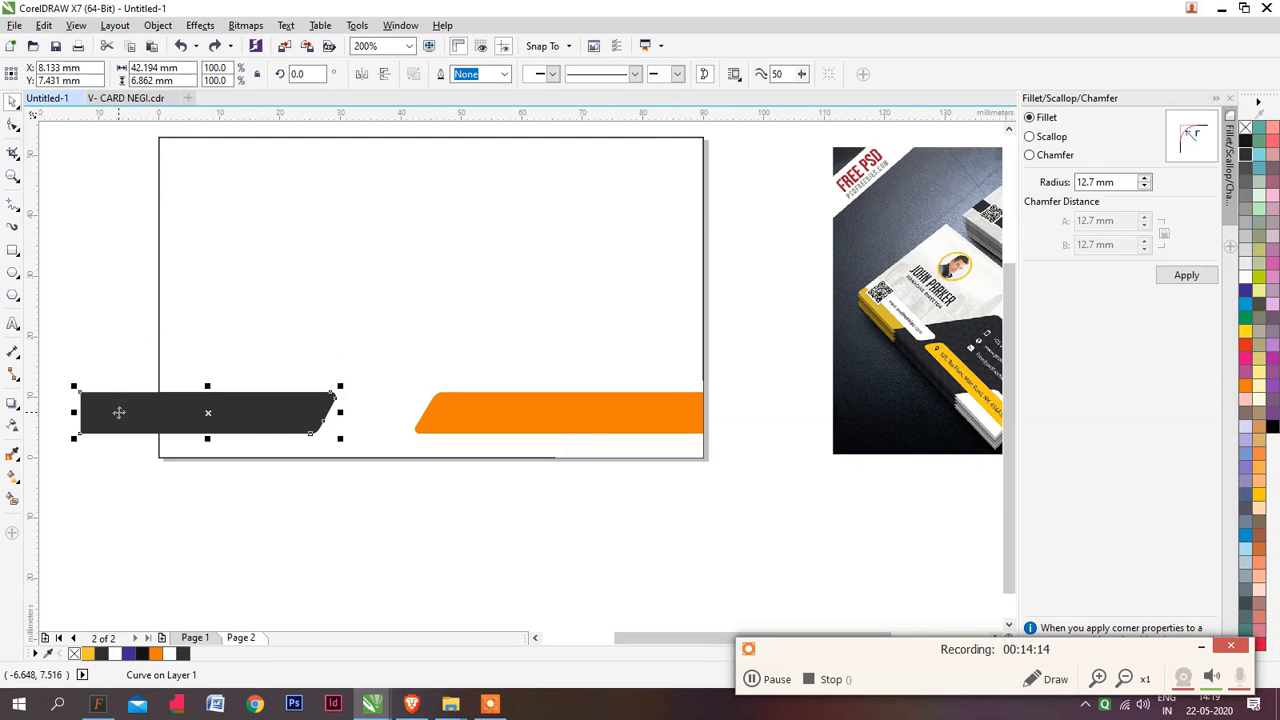
{"action": "key", "text": "Delete"}
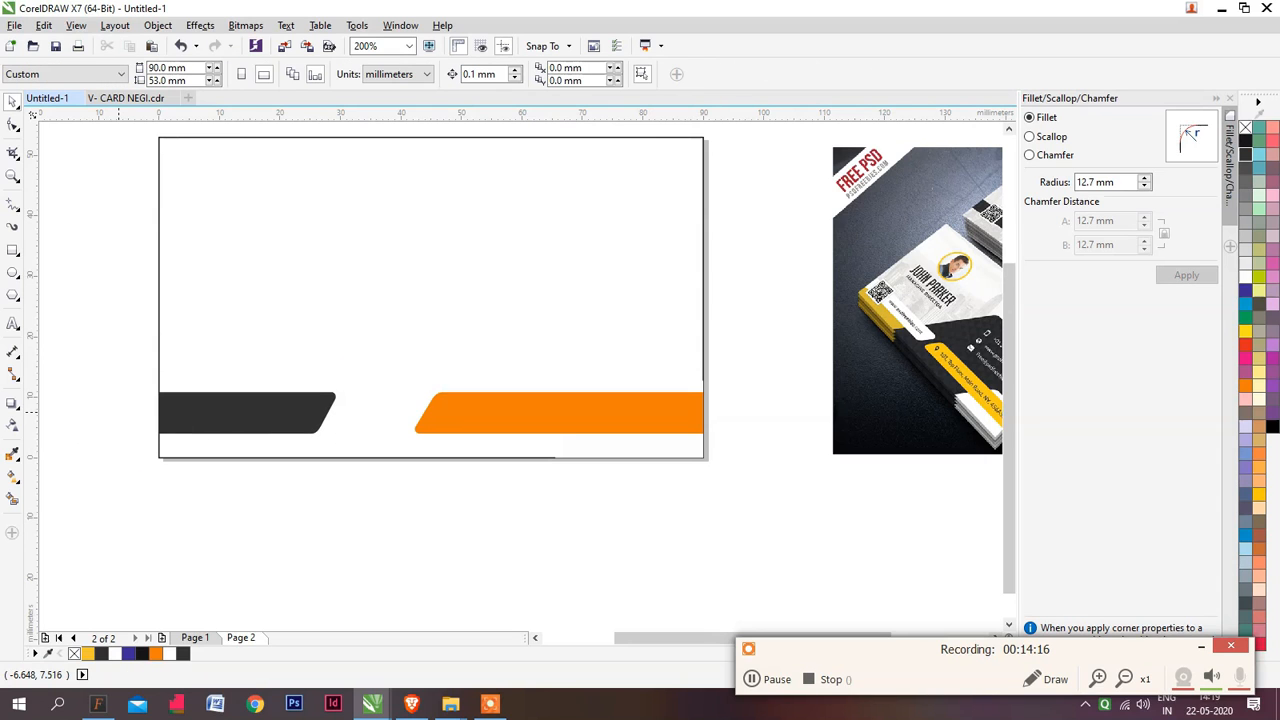
Try to stretch the whole orange strip leftwards towards the dark strip
{"action": "left_click", "coordinate": [450, 425]}
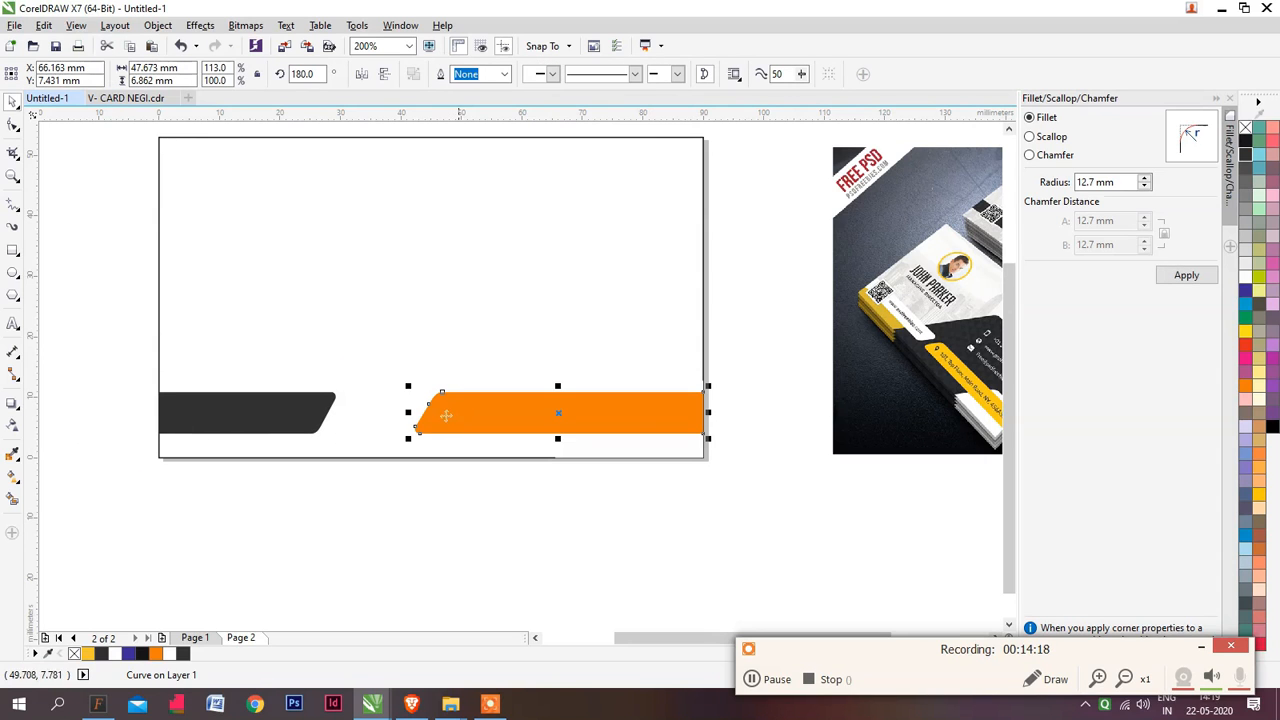
{"action": "left_click_drag", "start_coordinate": [408, 412], "coordinate": [337, 412]}
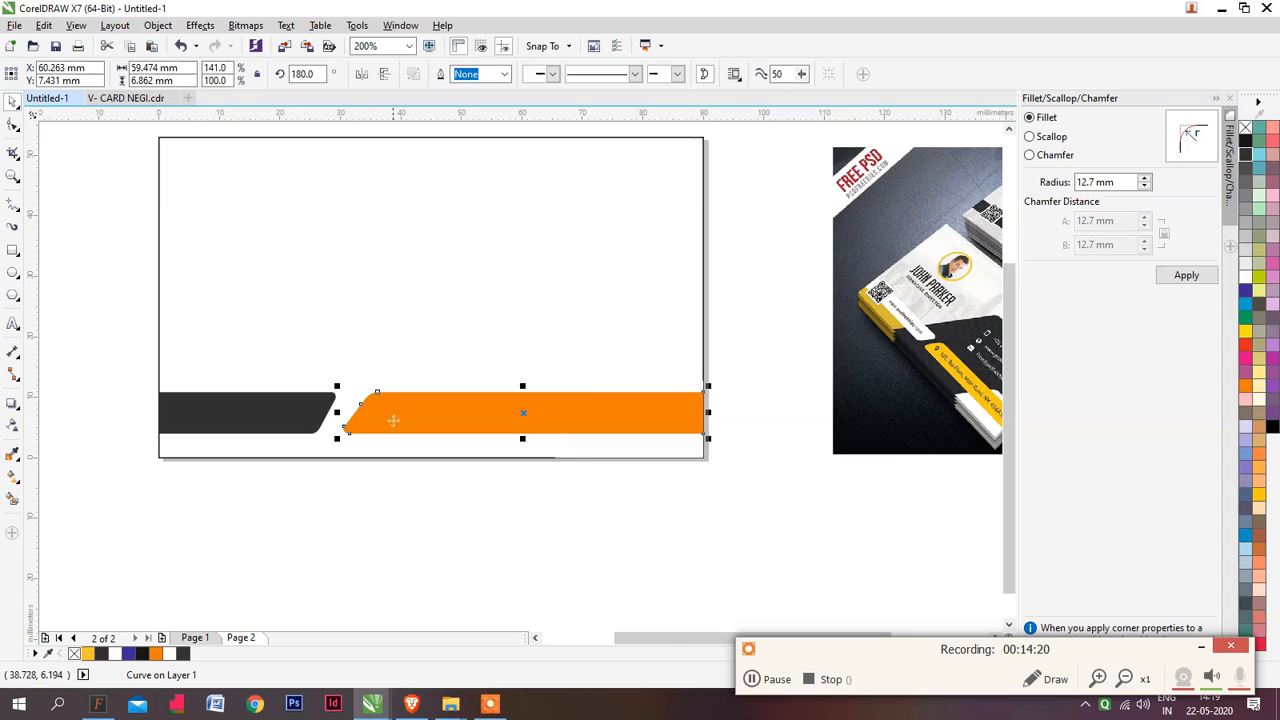
{"action": "scroll", "coordinate": [368, 418], "scroll_direction": "up", "scroll_amount": 2}
{"action": "scroll", "coordinate": [368, 418], "scroll_direction": "up", "scroll_amount": 1}
{"action": "key", "text": "ctrl+z"}
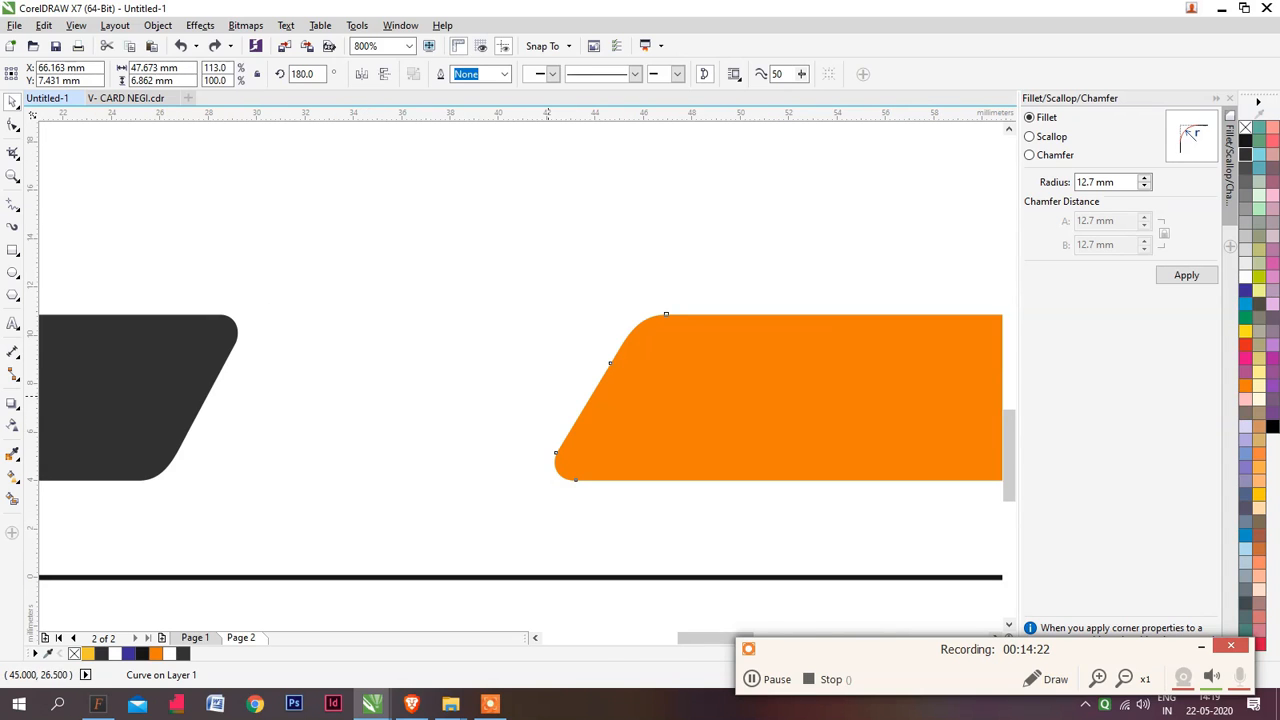
{"action": "left_click_drag", "start_coordinate": [548, 397], "coordinate": [334, 397]}
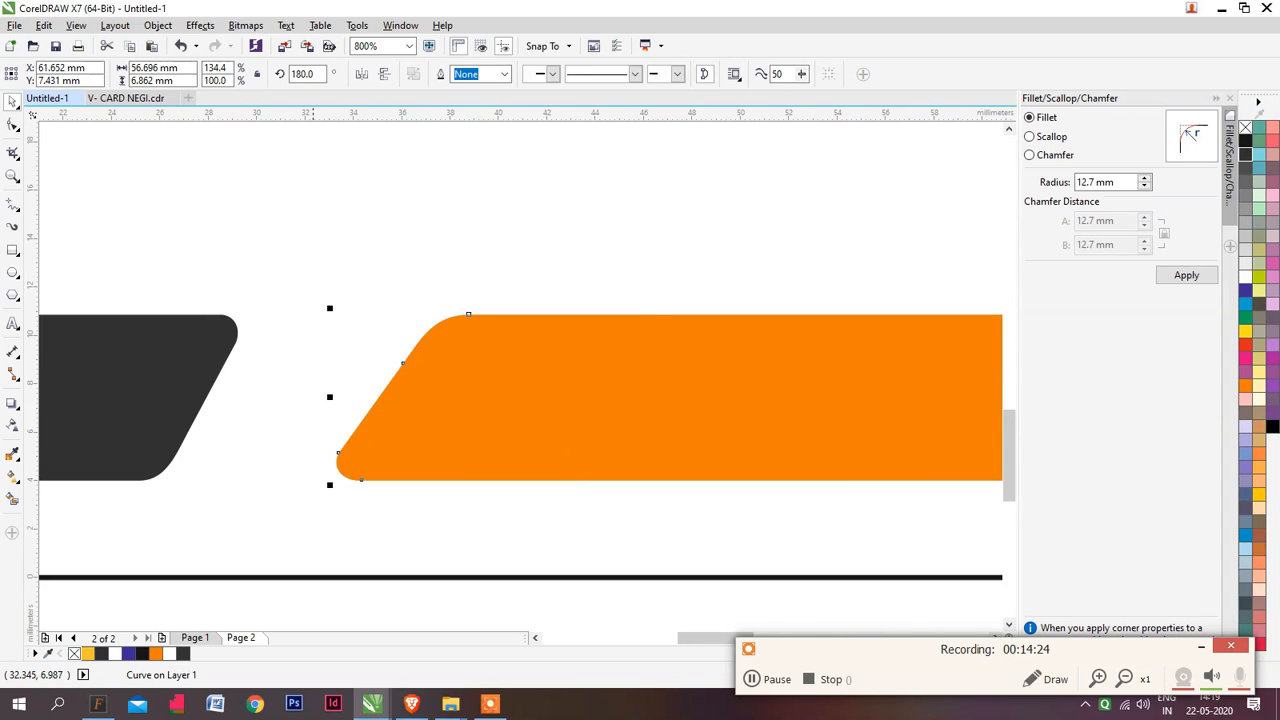
{"action": "key", "text": "ctrl+z"}
Extend the orange strip towards the dark strip by moving its four slanted-end nodes left about 10 mm, keeping the slant
{"action": "scroll", "coordinate": [489, 441], "scroll_direction": "down", "scroll_amount": 1}
{"action": "key", "text": "F10"}
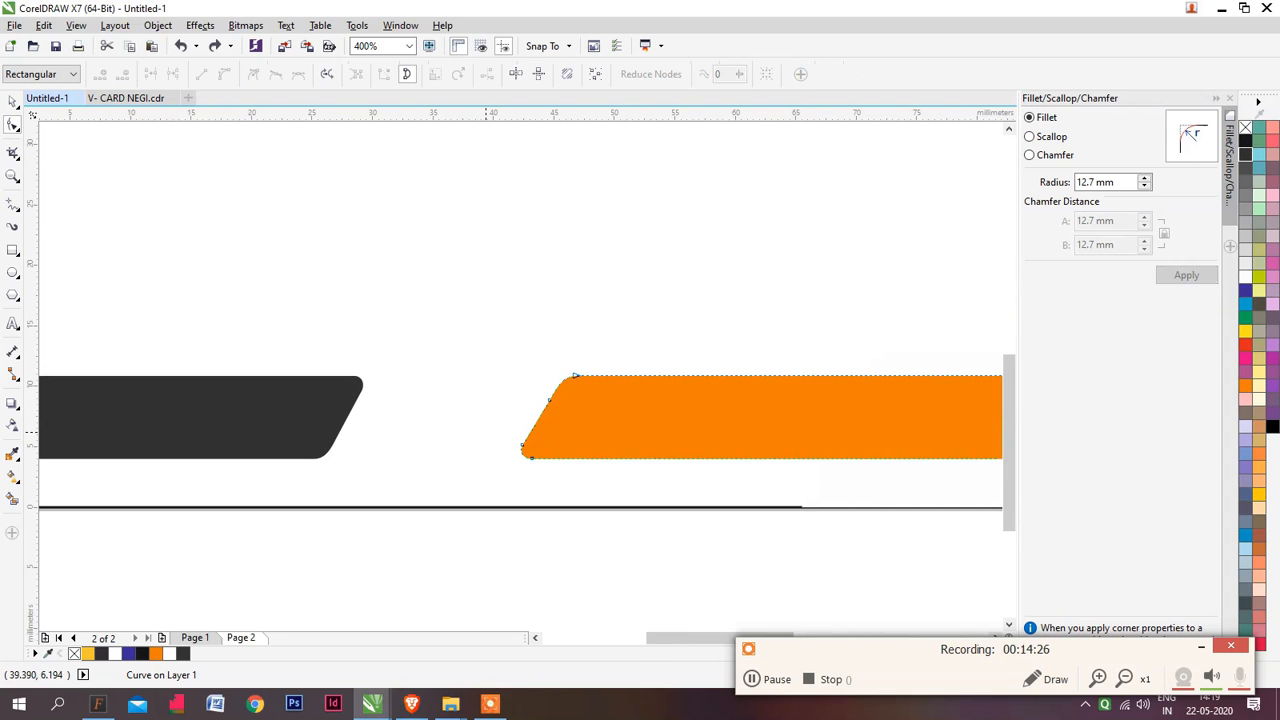
{"action": "left_click_drag", "start_coordinate": [477, 340], "coordinate": [660, 547]}
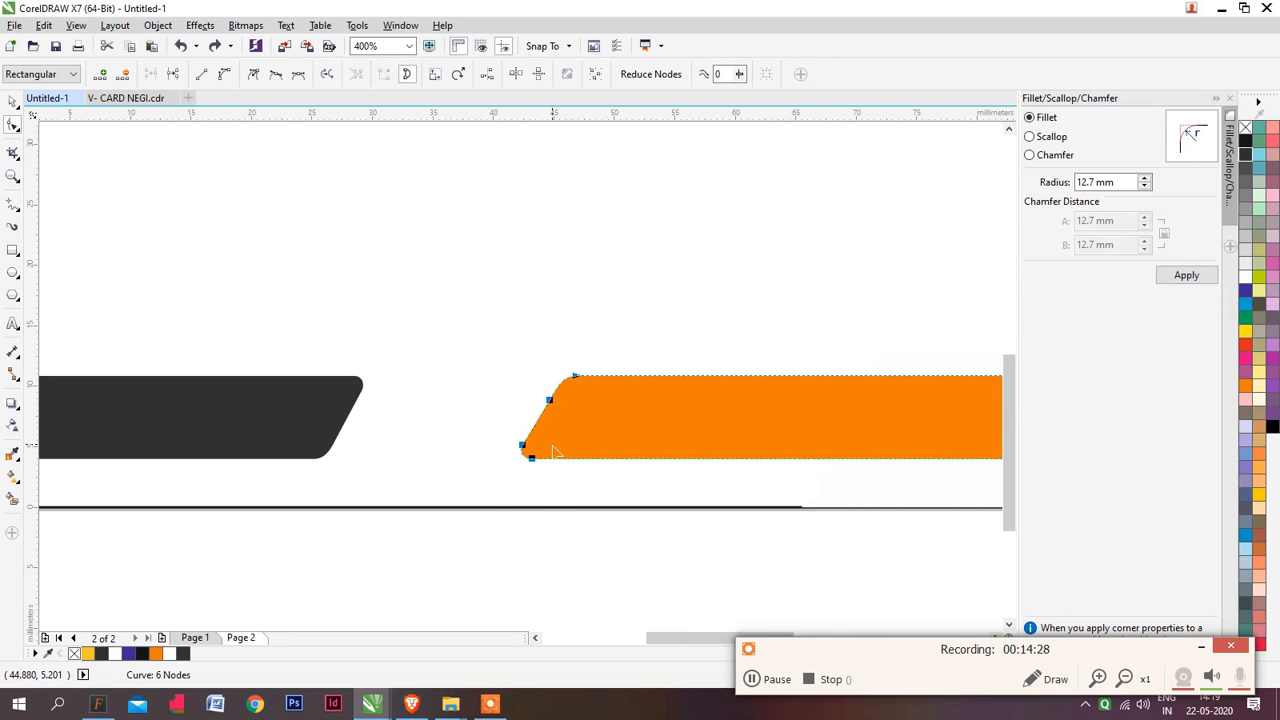
{"action": "left_click_drag", "start_coordinate": [553, 452], "coordinate": [487, 452]}
{"action": "key", "text": "Left"}
{"action": "key", "text": "Left"}
{"action": "key", "text": "Left"}
{"action": "key", "text": "Left"}
{"action": "key", "text": "Left"}
{"action": "key", "text": "Left"}
{"action": "key", "text": "Left"}
{"action": "key", "text": "Left"}
{"action": "key", "text": "Left"}
{"action": "key", "text": "Left"}
{"action": "key", "text": "Left"}
{"action": "key", "text": "Left"}
{"action": "key", "text": "Left"}
{"action": "key", "text": "Left"}
{"action": "key", "text": "Left"}
{"action": "key", "text": "Left"}
{"action": "key", "text": "Left"}
{"action": "key", "text": "Left"}
{"action": "key", "text": "Left"}
{"action": "key", "text": "Left"}
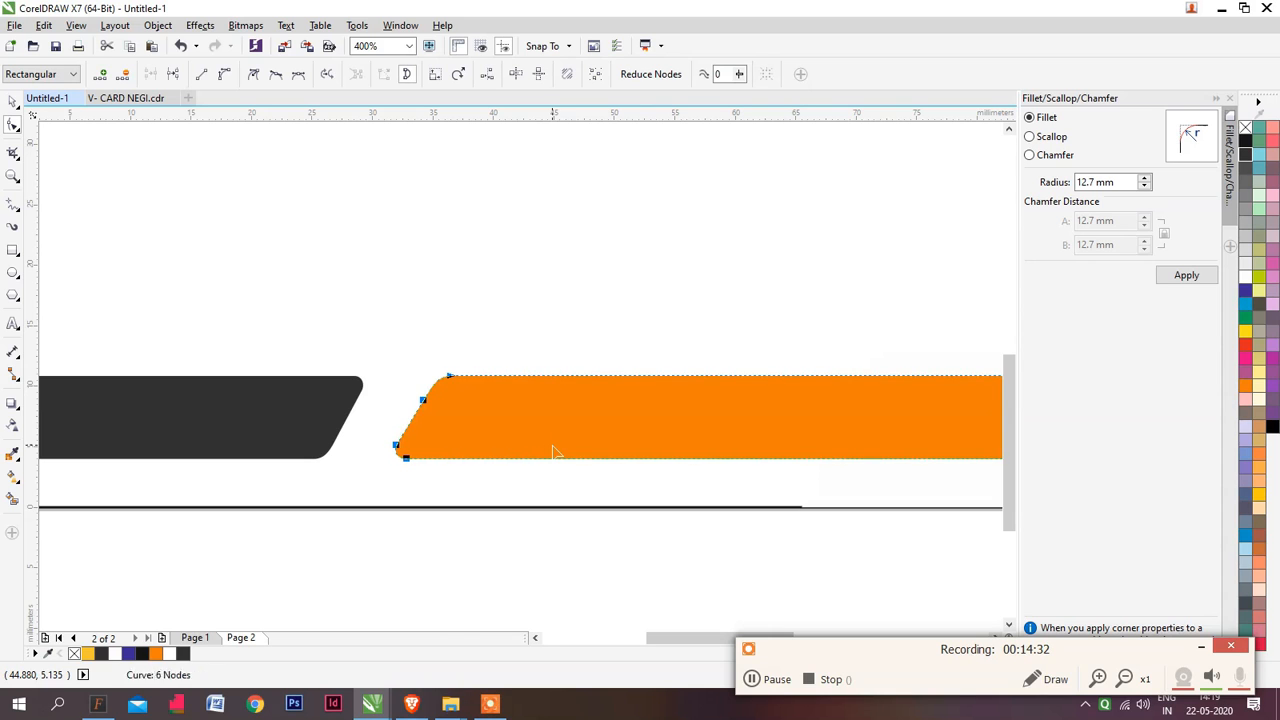
{"action": "scroll", "coordinate": [396, 373], "scroll_direction": "down", "scroll_amount": 1}
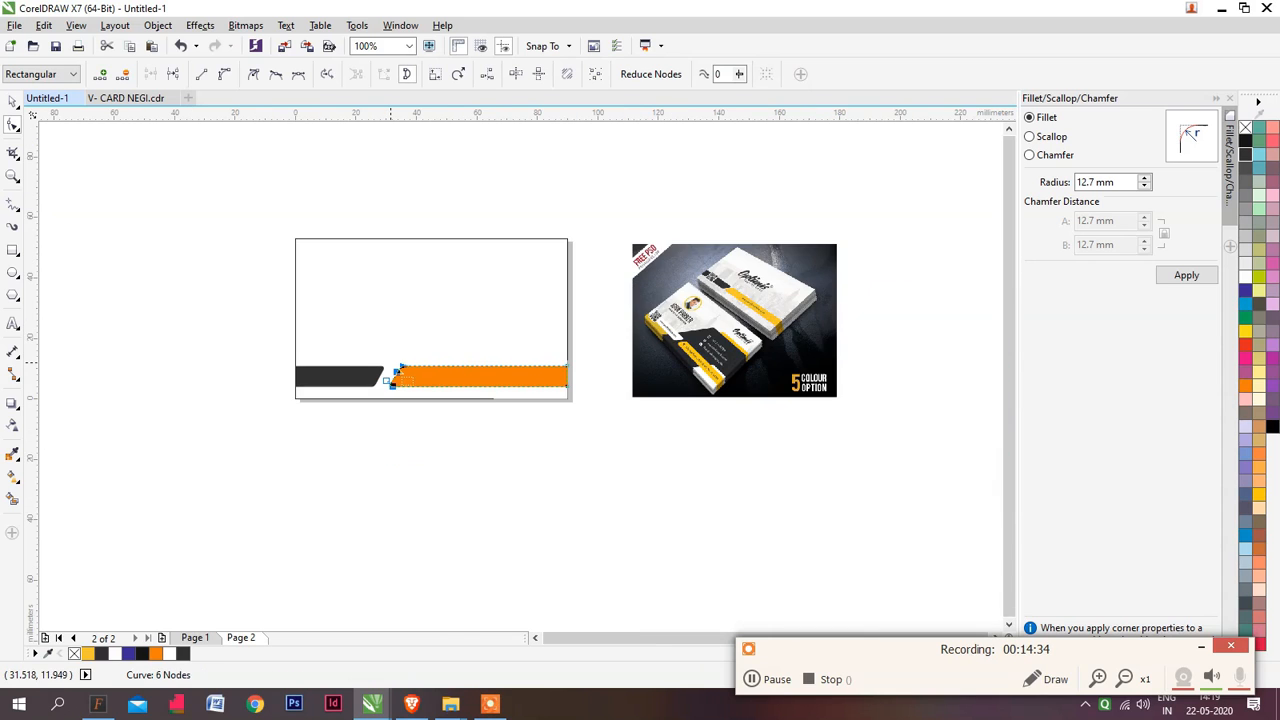
{"action": "key", "text": "space"}
{"action": "left_click", "coordinate": [517, 489]}
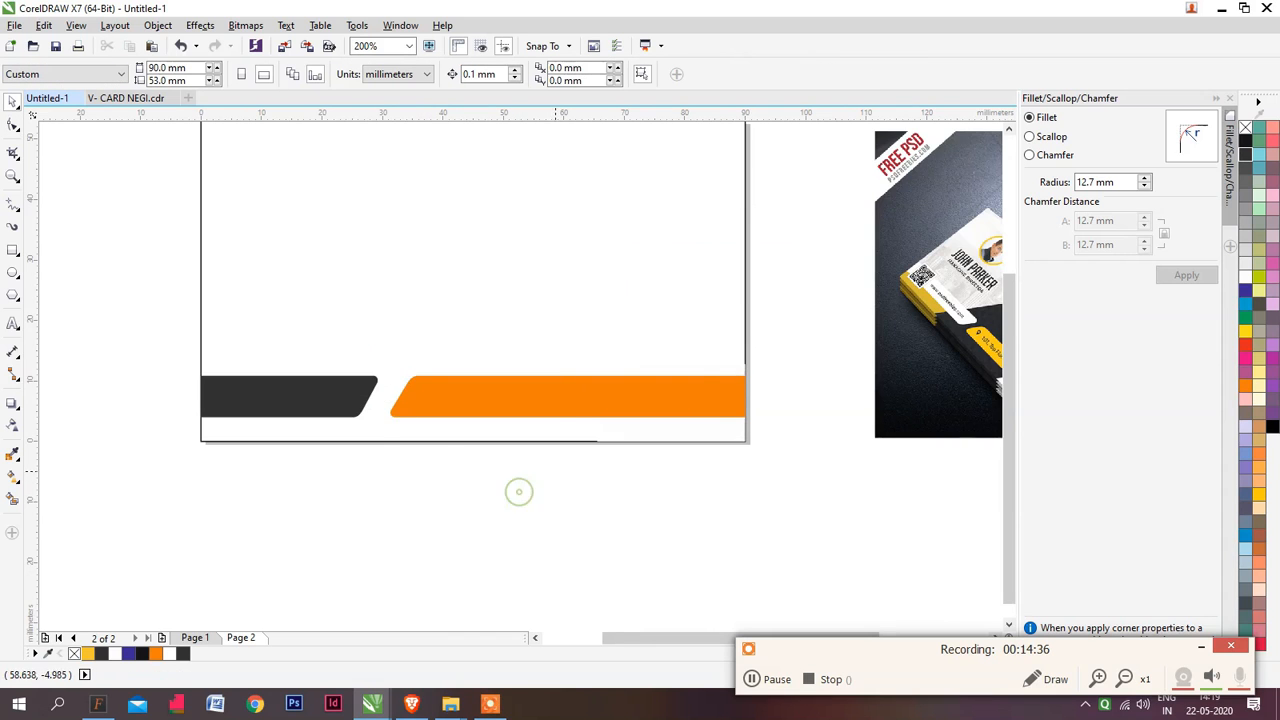
{"action": "scroll", "coordinate": [540, 475], "scroll_direction": "down", "scroll_amount": 1}
{"action": "scroll", "coordinate": [538, 465], "scroll_direction": "up", "scroll_amount": 1}
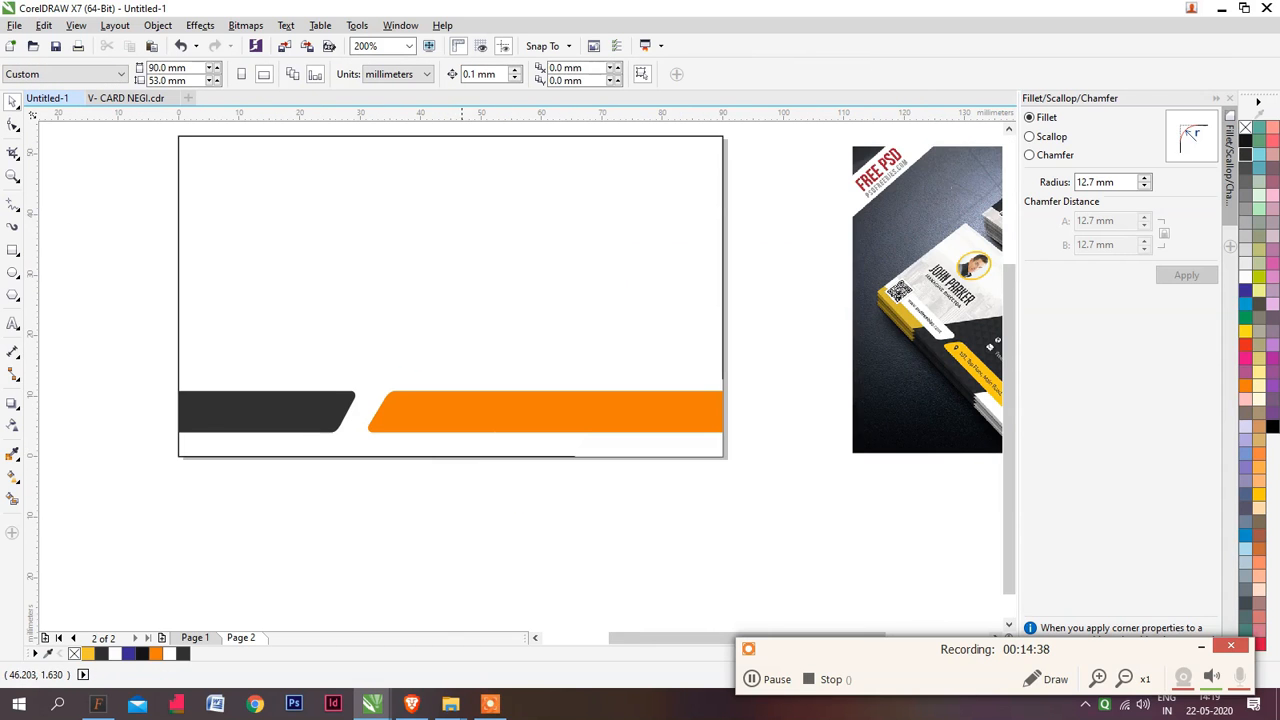
{"action": "left_click_drag", "start_coordinate": [492, 417], "coordinate": [569, 410]}
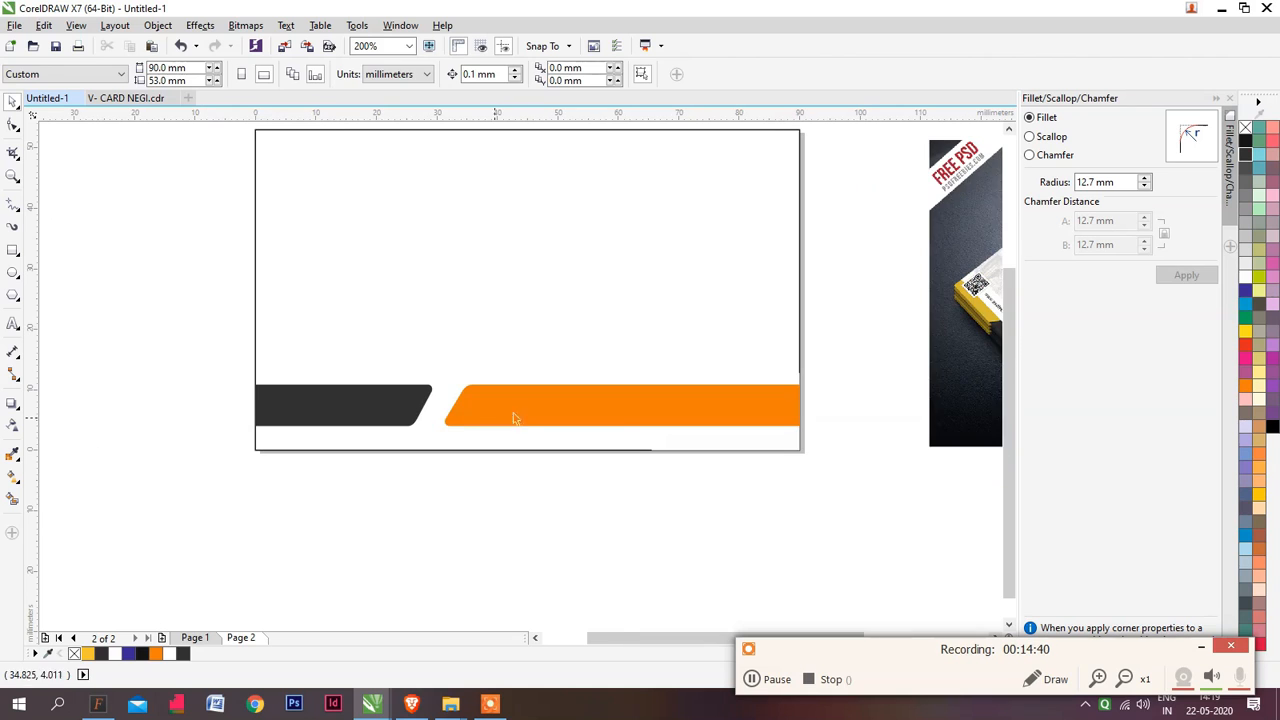
Shift the orange strip's slanted-end nodes about 3 mm left, leaving a narrow slanted gap beside the dark strip
{"action": "left_click", "coordinate": [513, 418]}
{"action": "left_click", "coordinate": [517, 489]}
{"action": "key", "text": "space"}
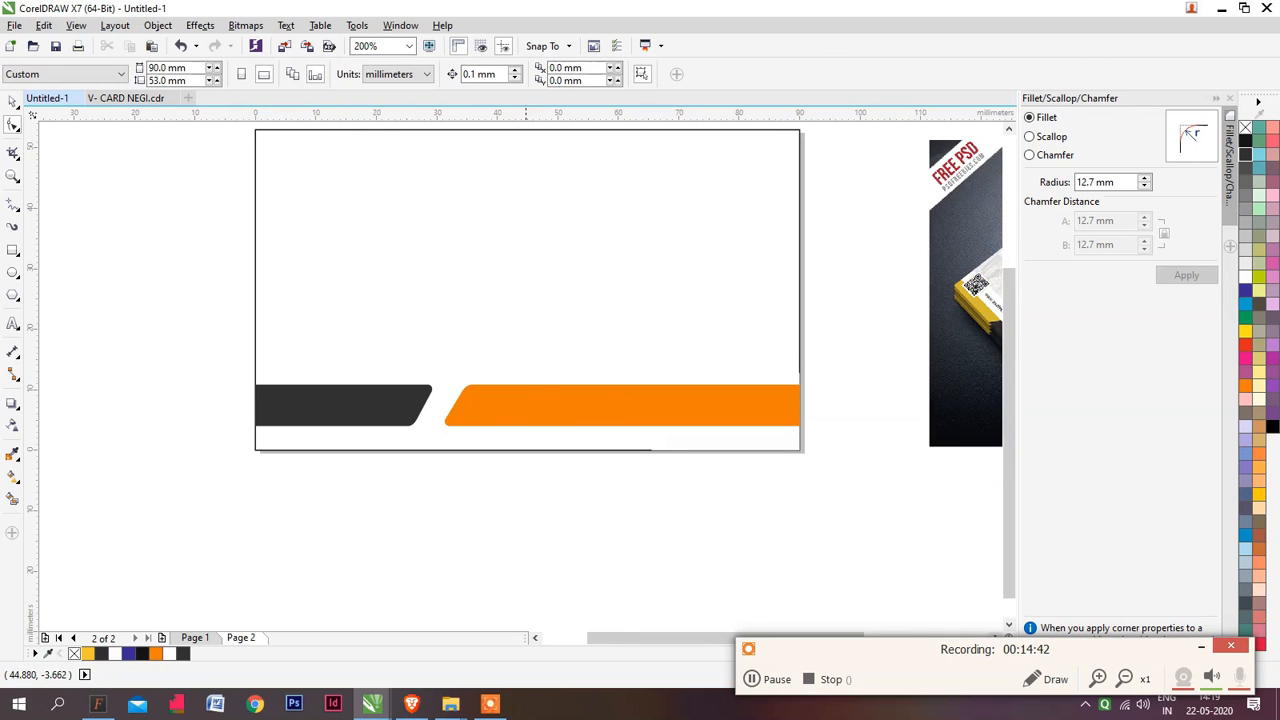
{"action": "left_click", "coordinate": [521, 396]}
{"action": "left_click_drag", "start_coordinate": [428, 362], "coordinate": [525, 501]}
{"action": "key", "text": "Left"}
{"action": "key", "text": "Left"}
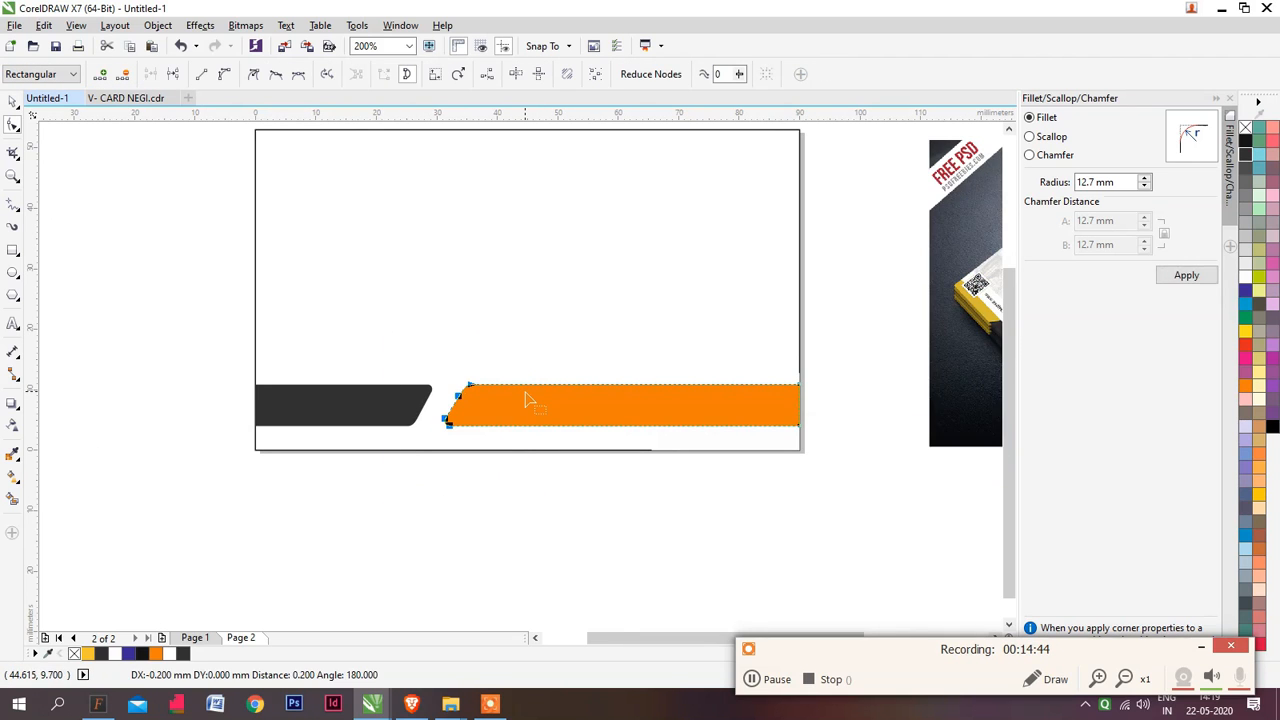
{"action": "key", "text": "Left"}
{"action": "key", "text": "Left"}
{"action": "key", "text": "Left"}
{"action": "key", "text": "Left"}
{"action": "key", "text": "Left"}
{"action": "key", "text": "Left"}
{"action": "key", "text": "Left"}
{"action": "key", "text": "Left"}
{"action": "key", "text": "Left"}
{"action": "key", "text": "Left"}
{"action": "key", "text": "Left"}
{"action": "key", "text": "Left"}
{"action": "key", "text": "space"}
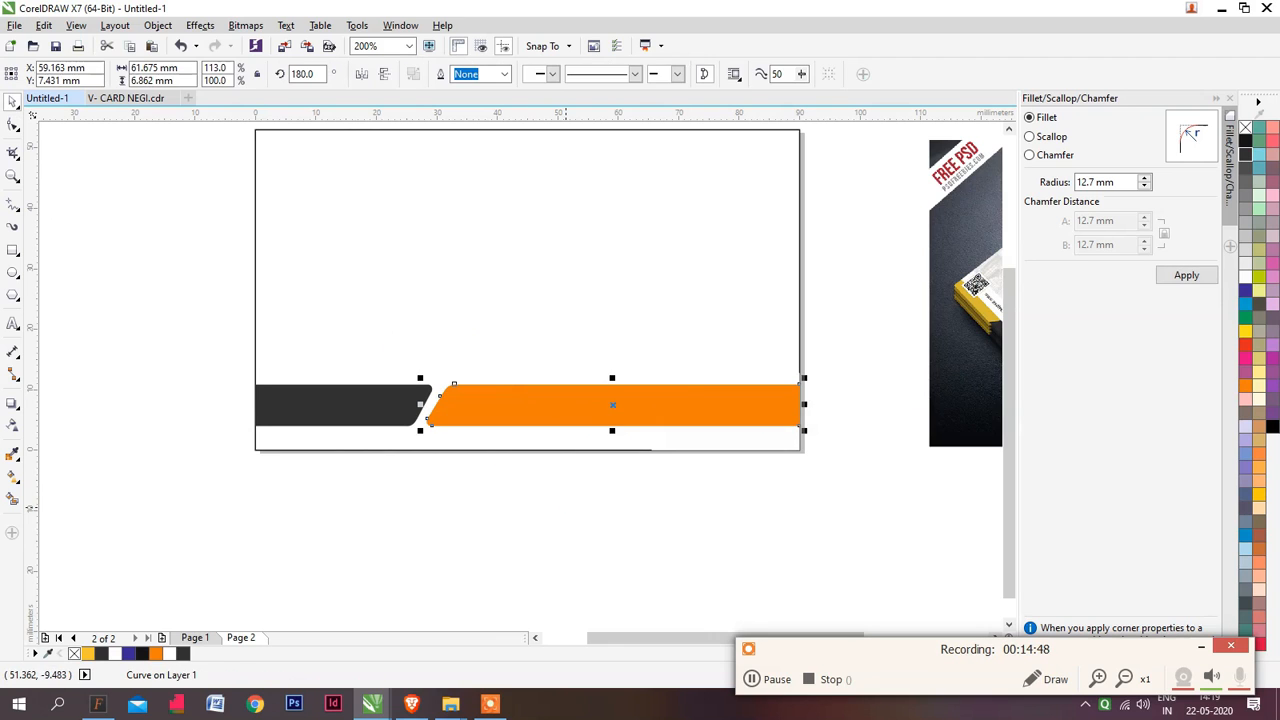
Delete the leftover white shape covering the lower-right corner of the card and the end of the orange strip
{"action": "left_click", "coordinate": [565, 507]}
{"action": "left_click_drag", "start_coordinate": [460, 315], "coordinate": [840, 490]}
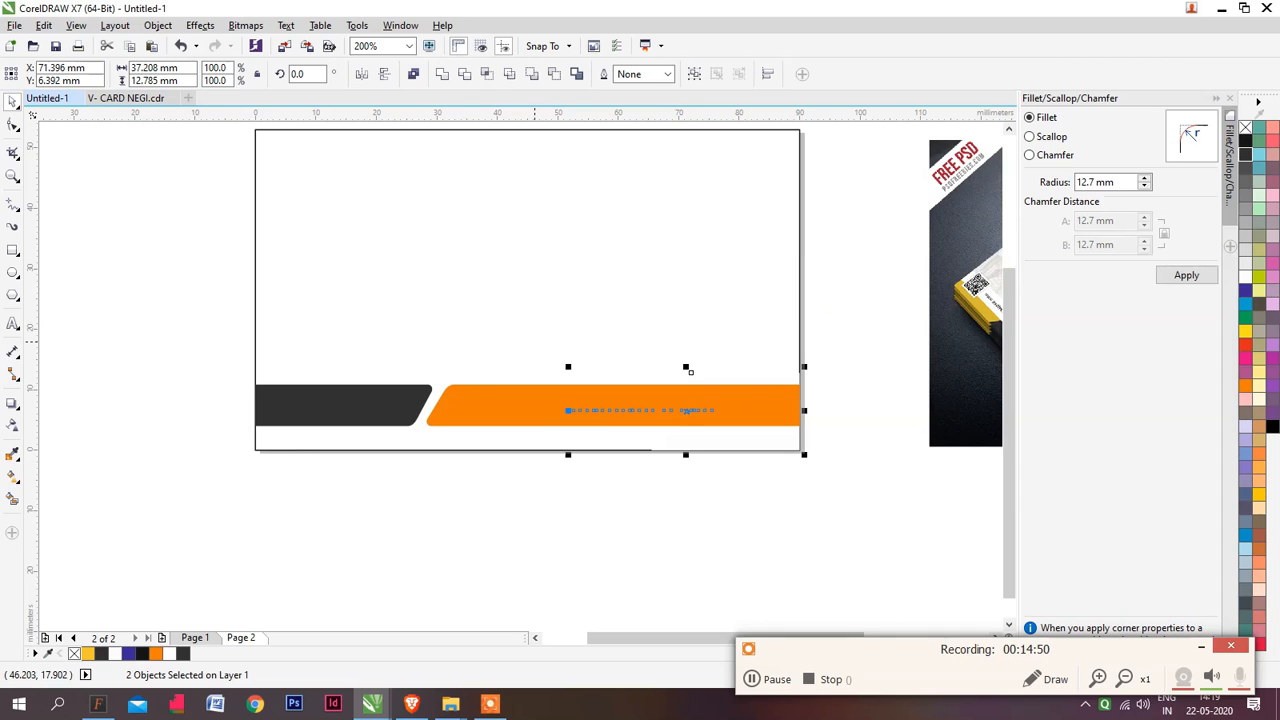
{"action": "left_click", "coordinate": [774, 485]}
{"action": "left_click", "coordinate": [701, 427]}
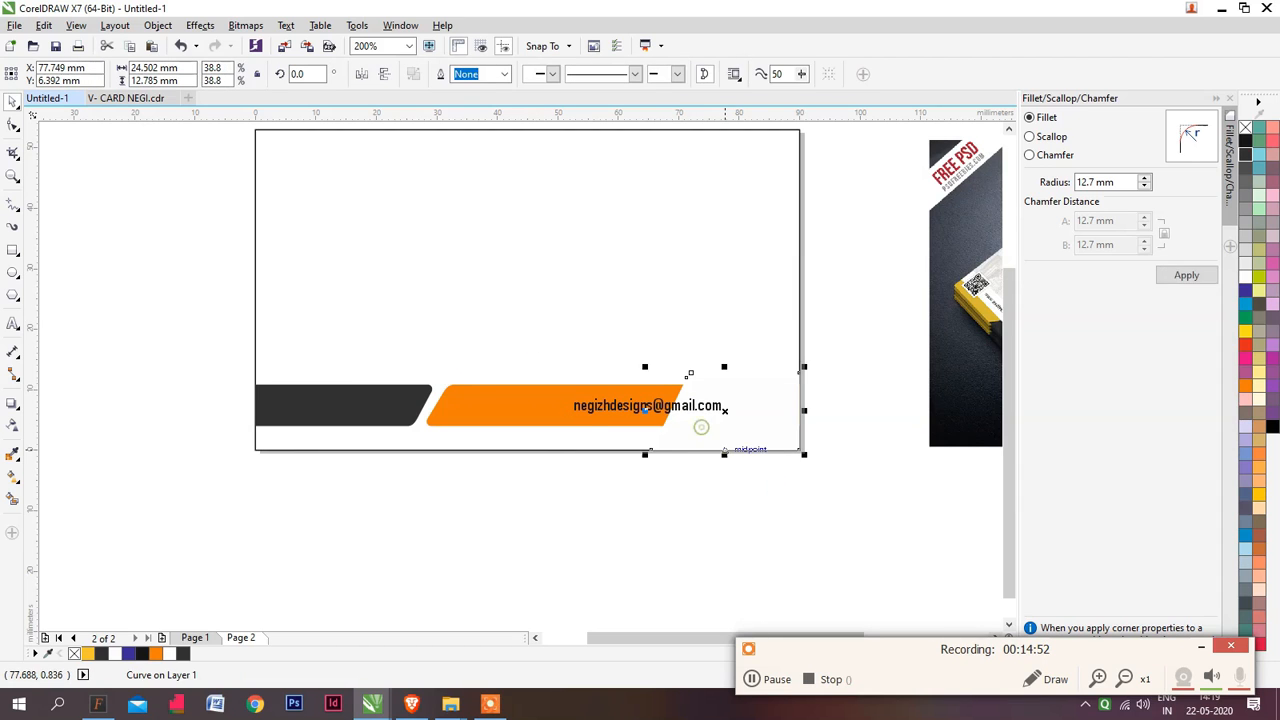
{"action": "key", "text": "Delete"}
Centre the e-mail text horizontally on the orange strip
{"action": "left_click", "coordinate": [700, 410]}
{"action": "left_click", "coordinate": [757, 410], "text": "shift"}
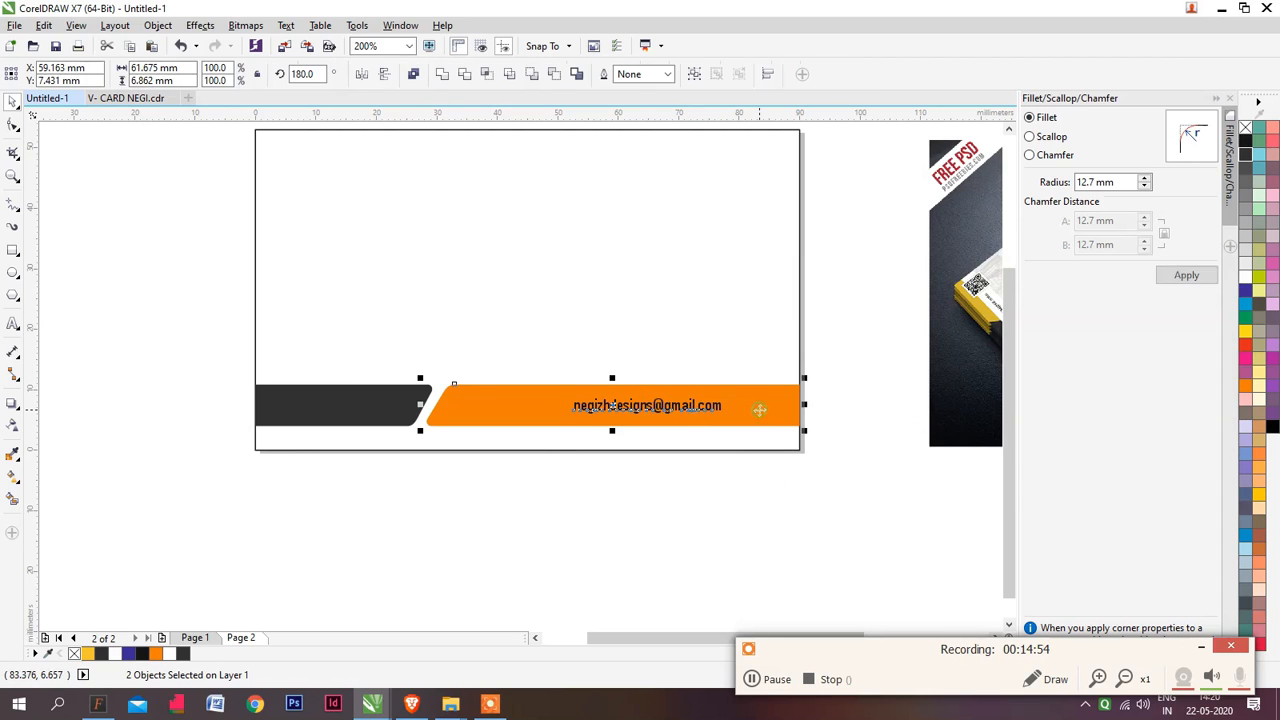
{"action": "key", "text": "c"}
{"action": "left_click", "coordinate": [751, 477]}
Check the reference mockup, switch to V- CARD NEGI.cdr and go through its pages to page 4 with the centred logo
{"action": "scroll", "coordinate": [375, 369], "scroll_direction": "down", "scroll_amount": 1}
{"action": "scroll", "coordinate": [490, 340], "scroll_direction": "up", "scroll_amount": 1}
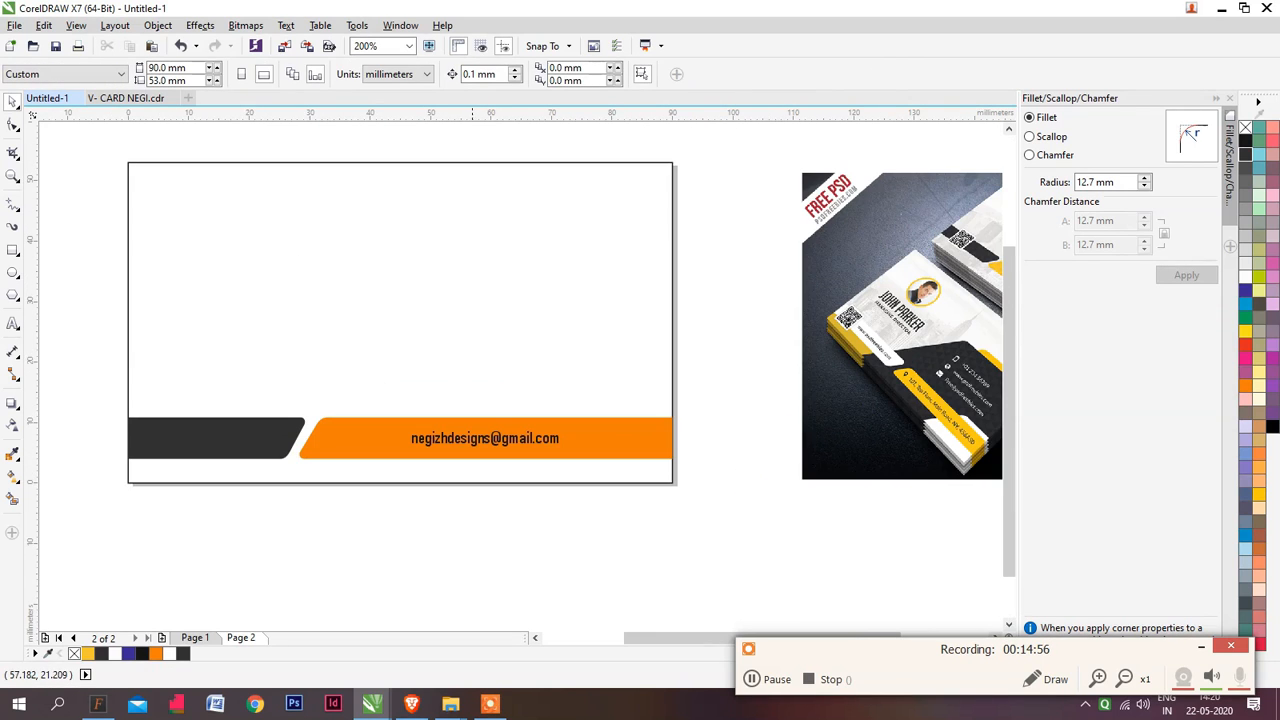
{"action": "scroll", "coordinate": [458, 359], "scroll_direction": "right", "scroll_amount": 2}
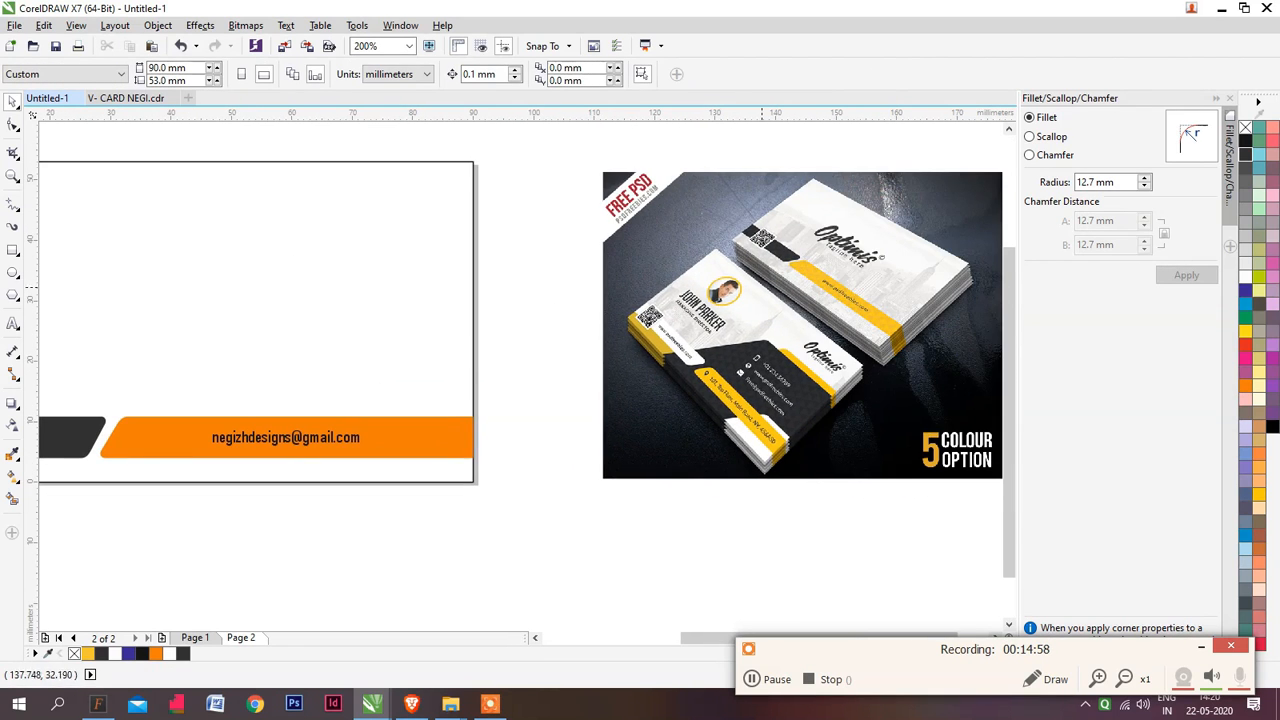
{"action": "scroll", "coordinate": [763, 298], "scroll_direction": "down", "scroll_amount": 1}
{"action": "scroll", "coordinate": [519, 318], "scroll_direction": "up", "scroll_amount": 1}
{"action": "key", "text": "ctrl+Tab"}
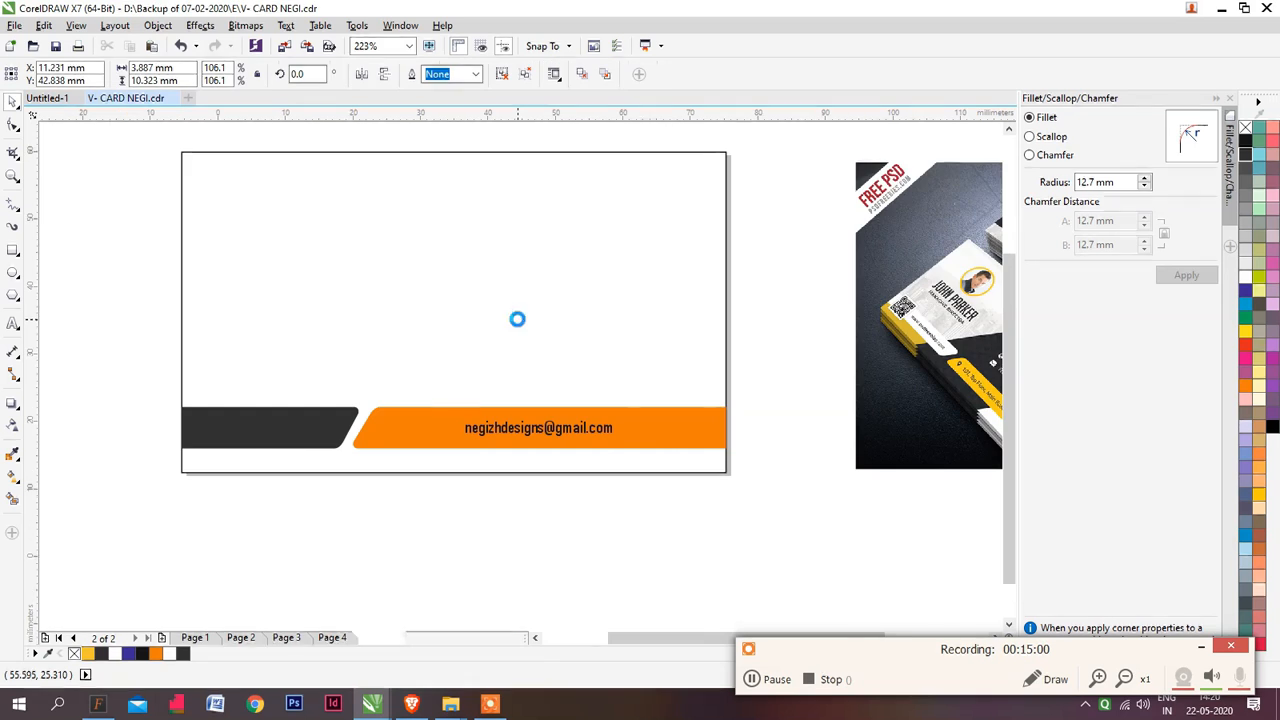
{"action": "key", "text": "Page_Down"}
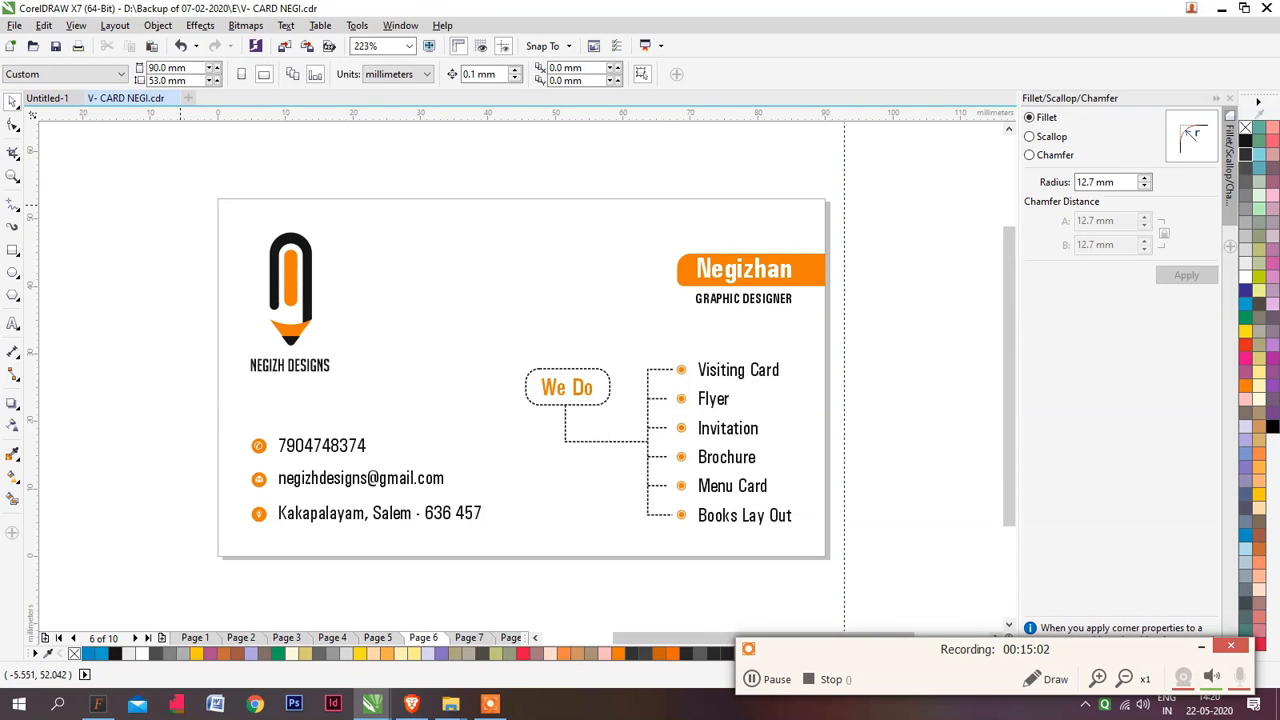
{"action": "key", "text": "Page_Down"}
{"action": "key", "text": "Page_Down"}
{"action": "key", "text": "Page_Down"}
{"action": "key", "text": "Page_Down"}
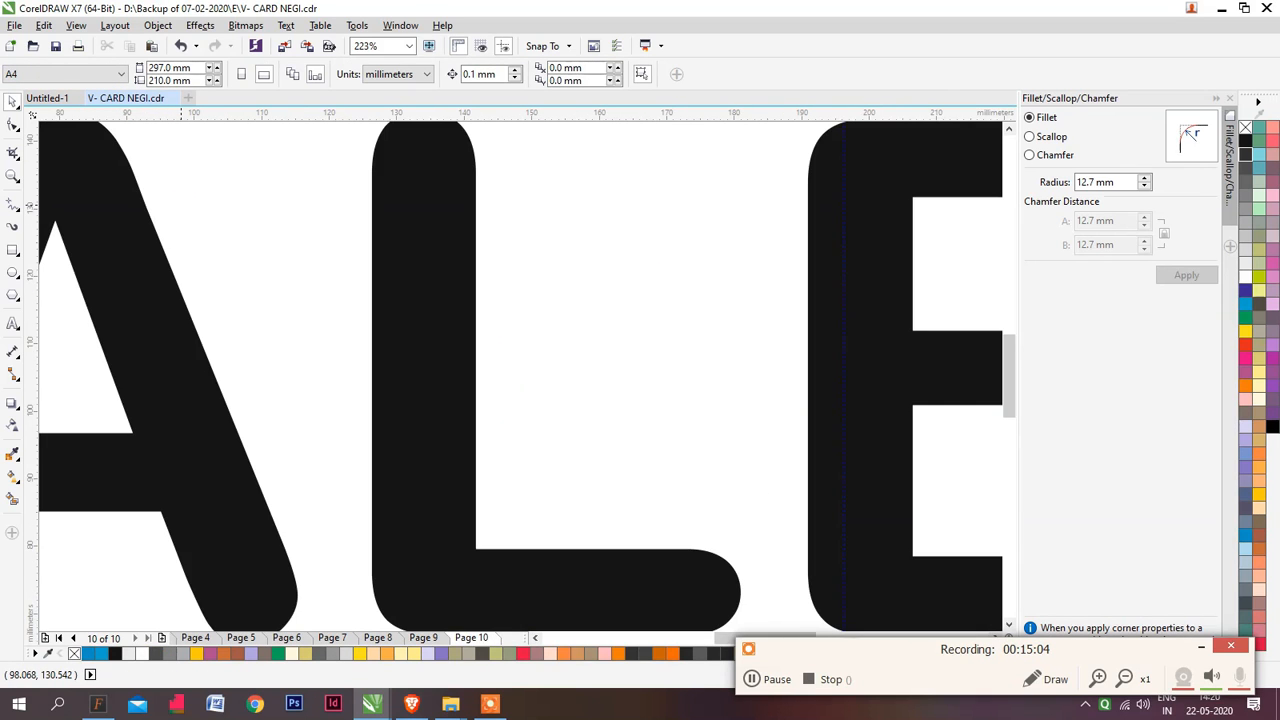
{"action": "key", "text": "Page_Down"}
{"action": "key", "text": "Escape"}
{"action": "key", "text": "Page_Up"}
{"action": "key", "text": "Page_Up"}
{"action": "key", "text": "Page_Up"}
{"action": "key", "text": "Page_Up"}
{"action": "key", "text": "Page_Up"}
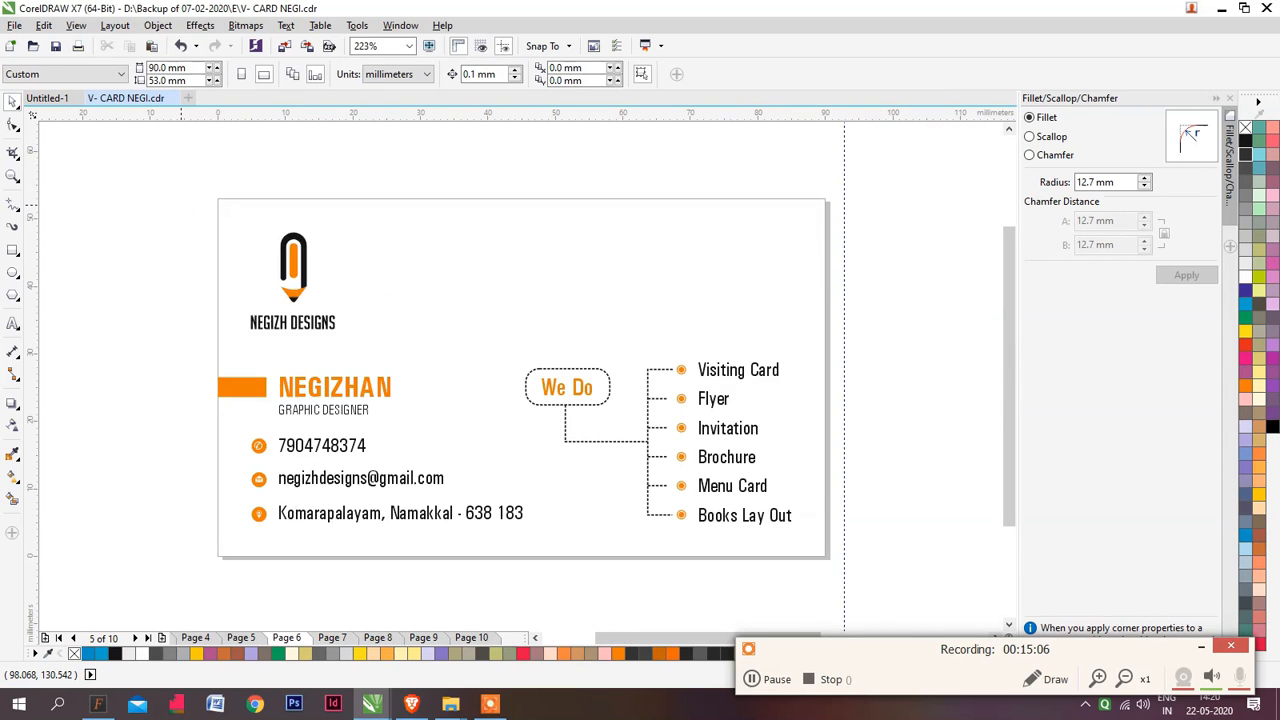
{"action": "key", "text": "Page_Up"}
Copy the centred NEGIZH DESIGNS logo group from V- CARD NEGI.cdr into page 2 of Untitled-1
{"action": "left_click_drag", "start_coordinate": [169, 194], "coordinate": [641, 487]}
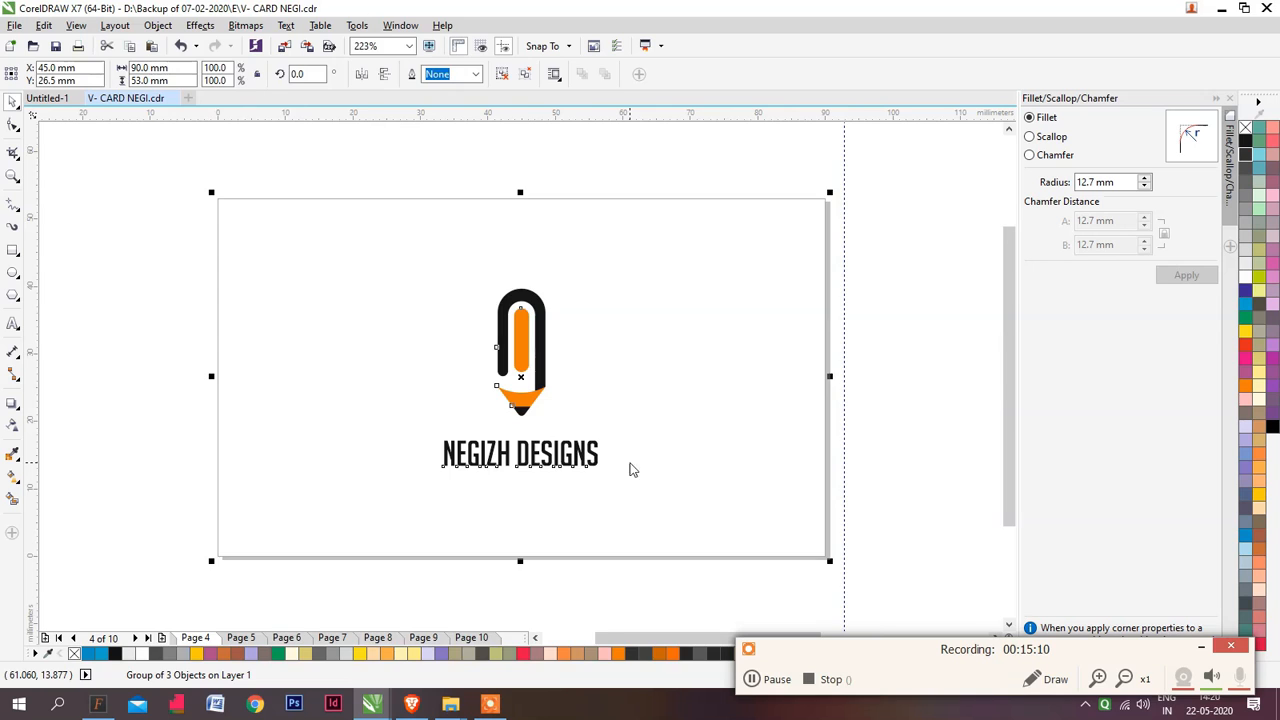
{"action": "key", "text": "ctrl+Tab"}
{"action": "key", "text": "ctrl+v"}
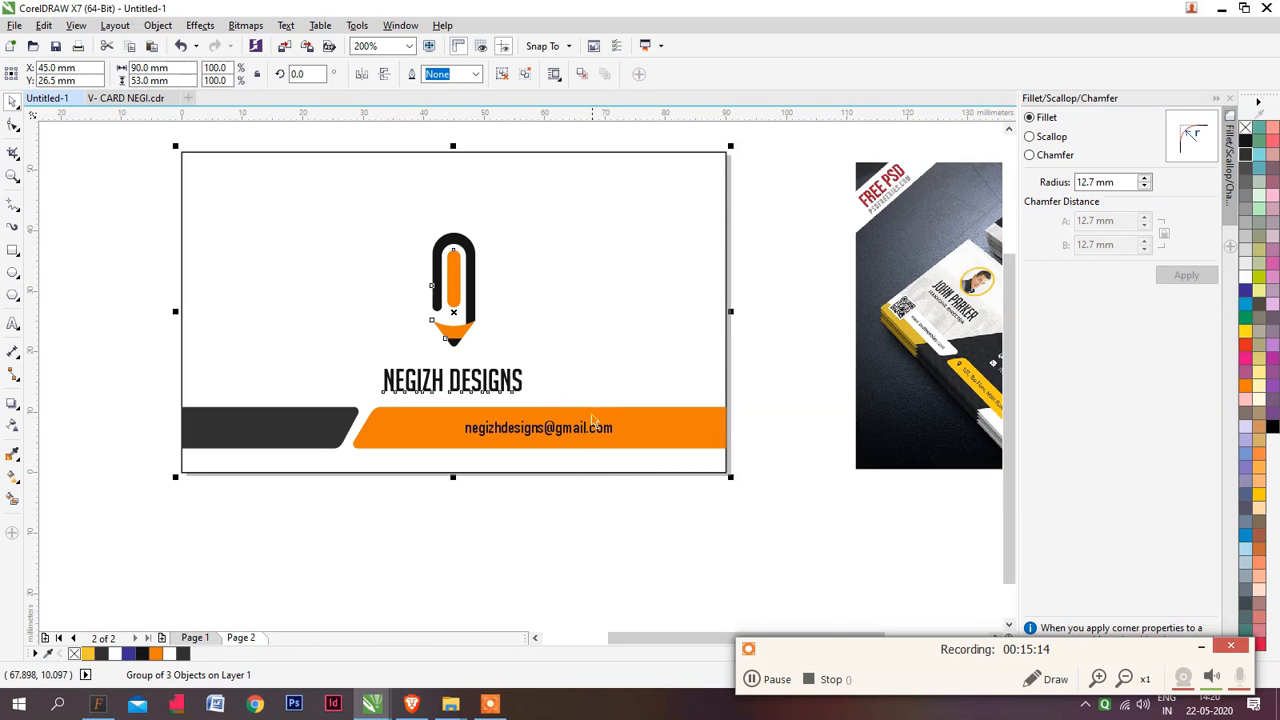
Remove the outline of the card-sized rectangle on page 2 and ungroup the pasted logo from its 90 × 53 mm frame
{"action": "left_click", "coordinate": [568, 460]}
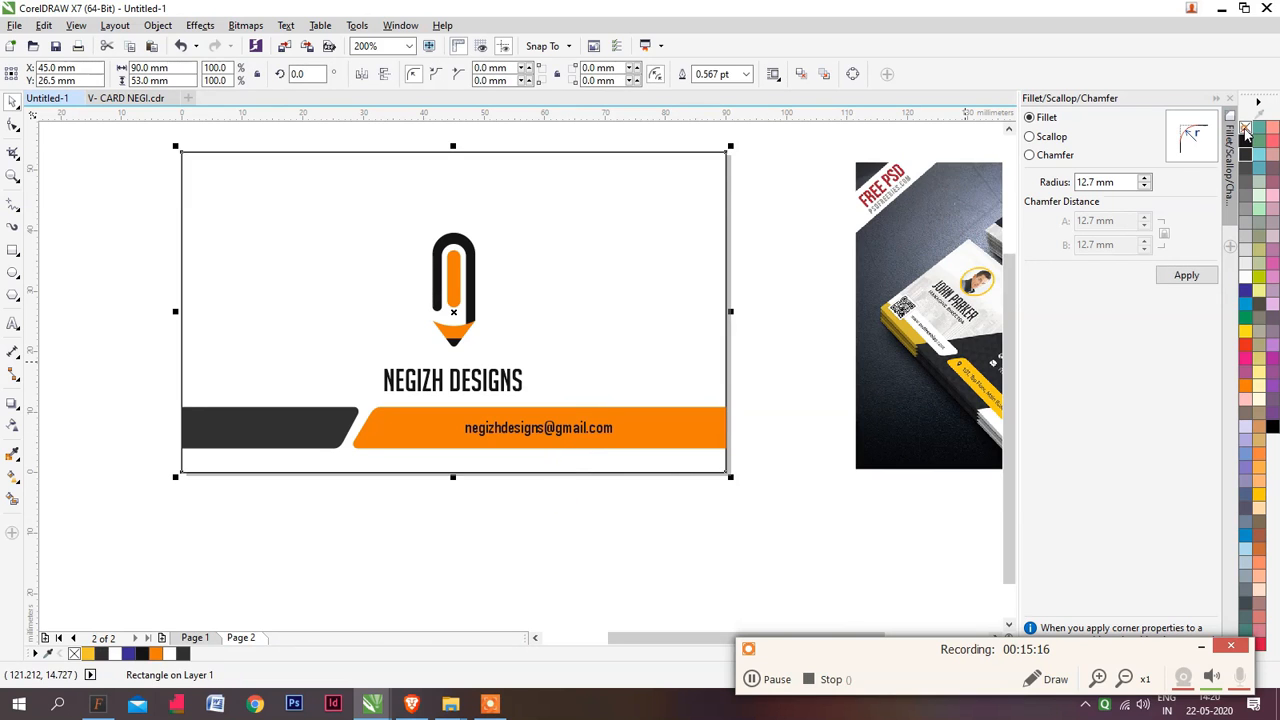
{"action": "left_click", "coordinate": [608, 494]}
{"action": "left_click", "coordinate": [490, 385]}
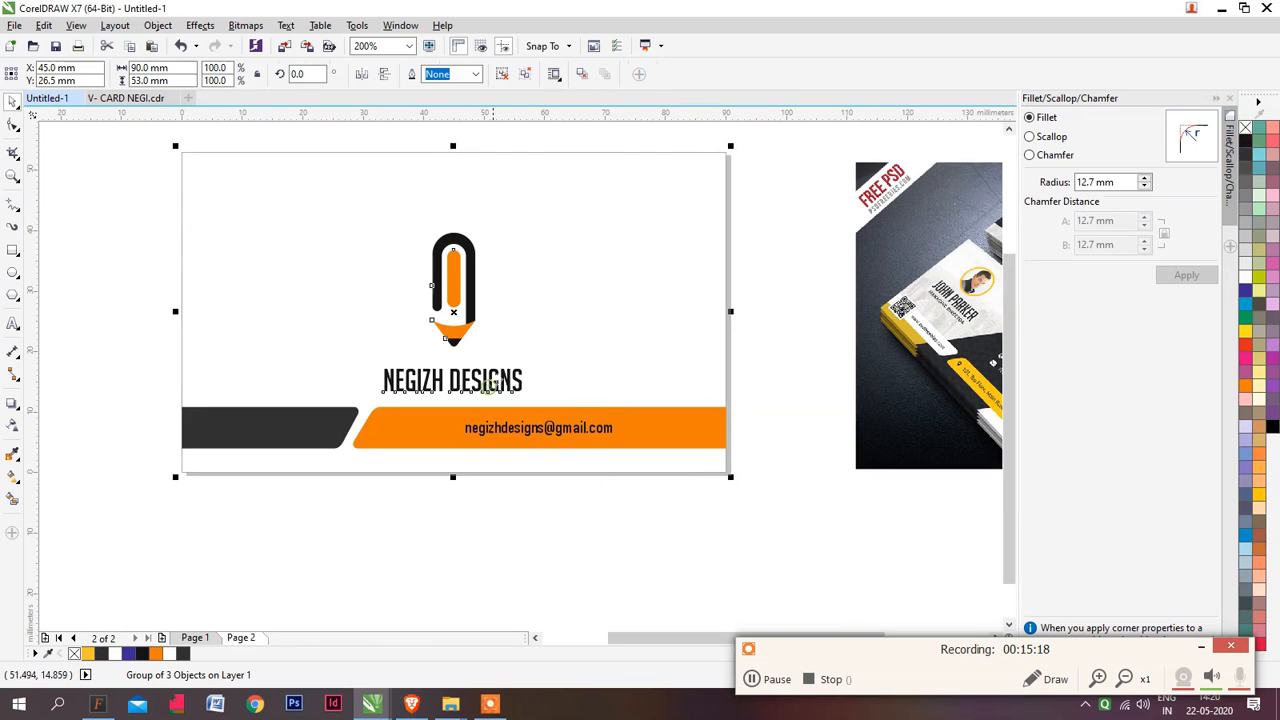
{"action": "key", "text": "ctrl+u"}
{"action": "left_click", "coordinate": [536, 482]}
{"action": "left_click", "coordinate": [502, 391]}
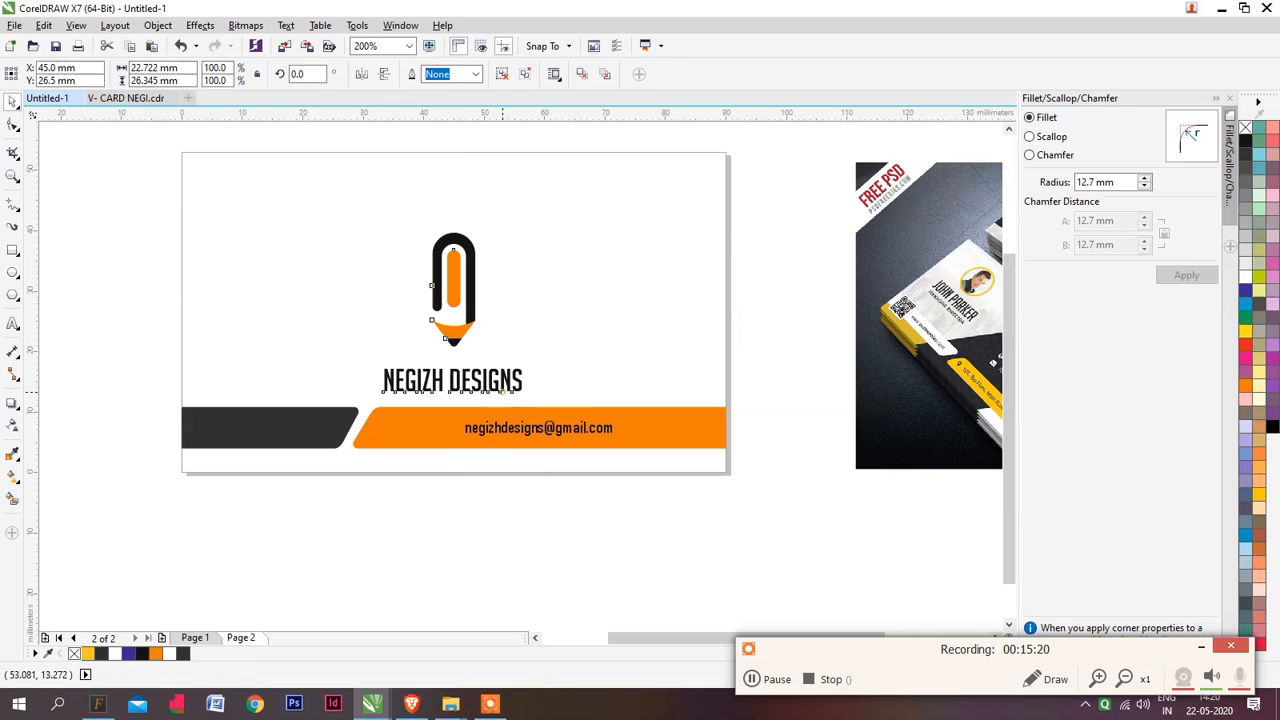
Scale the logo about its centre to about 81% (18.5 mm wide) and move it up about 5 mm above the strips
{"action": "left_click_drag", "start_coordinate": [528, 226], "coordinate": [525, 242]}
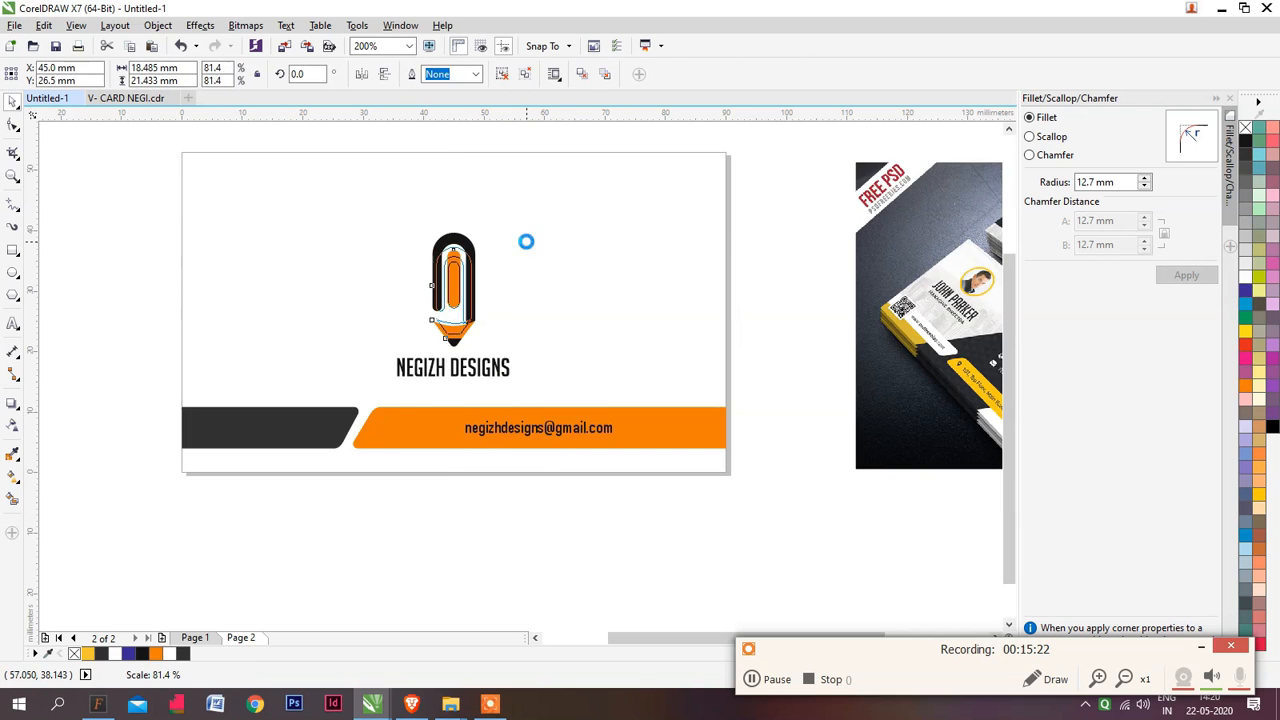
{"action": "left_click_drag", "start_coordinate": [454, 309], "coordinate": [454, 293]}
{"action": "left_click", "coordinate": [525, 500]}
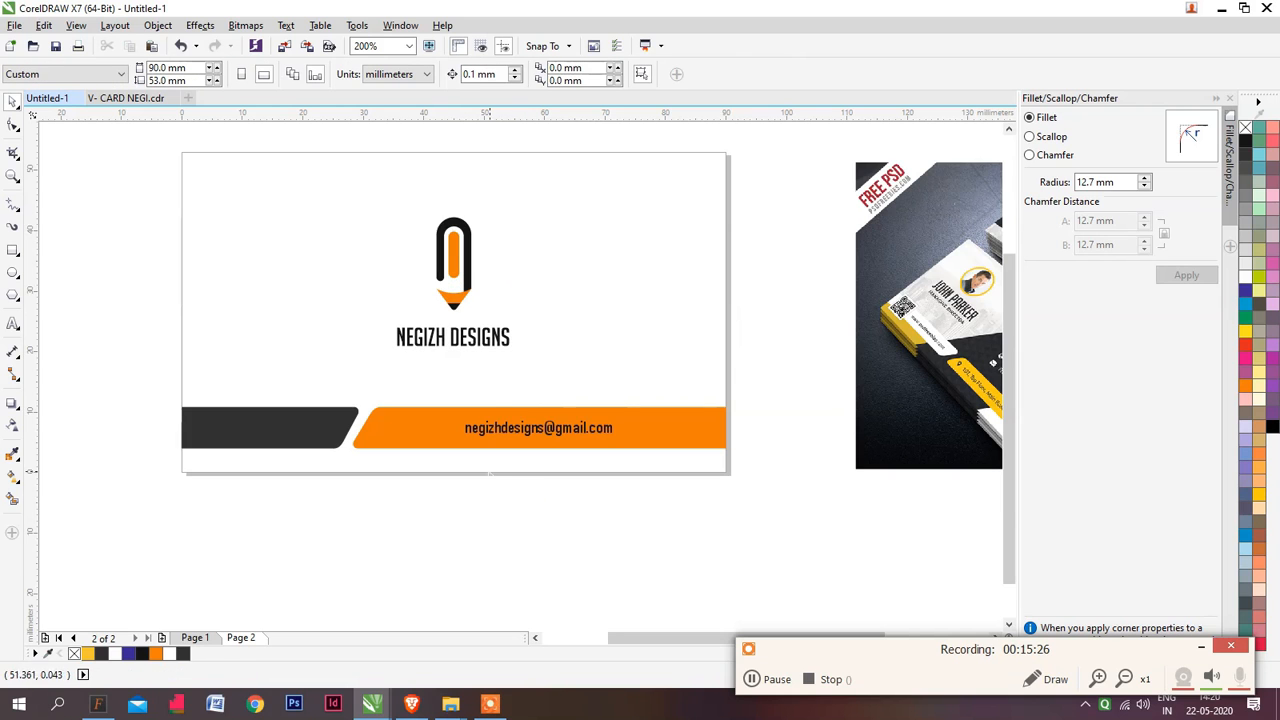
Preview the finished back and front pages of the business card full screen, ending on page 1
{"action": "scroll", "coordinate": [373, 340], "scroll_direction": "down", "scroll_amount": 1}
{"action": "left_click_drag", "start_coordinate": [558, 457], "coordinate": [191, 194]}
{"action": "key", "text": "shift+F2"}
{"action": "key", "text": "F9"}
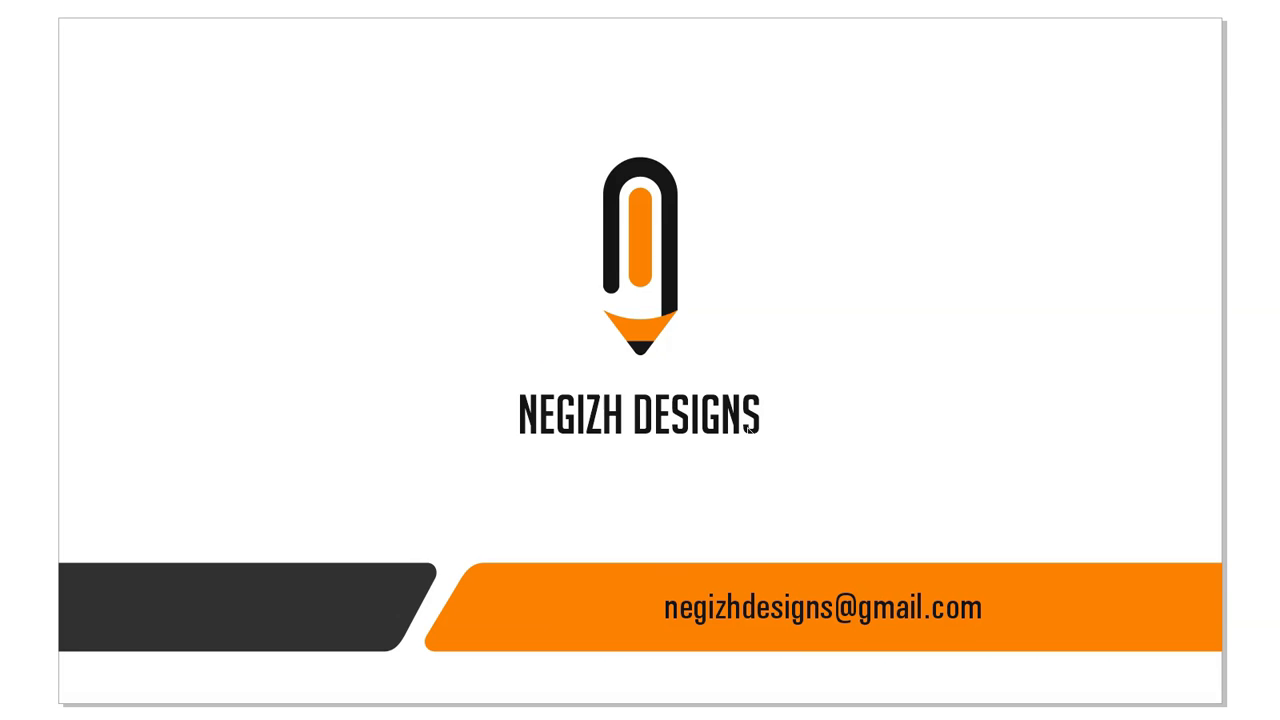
{"action": "key", "text": "Page_Up"}
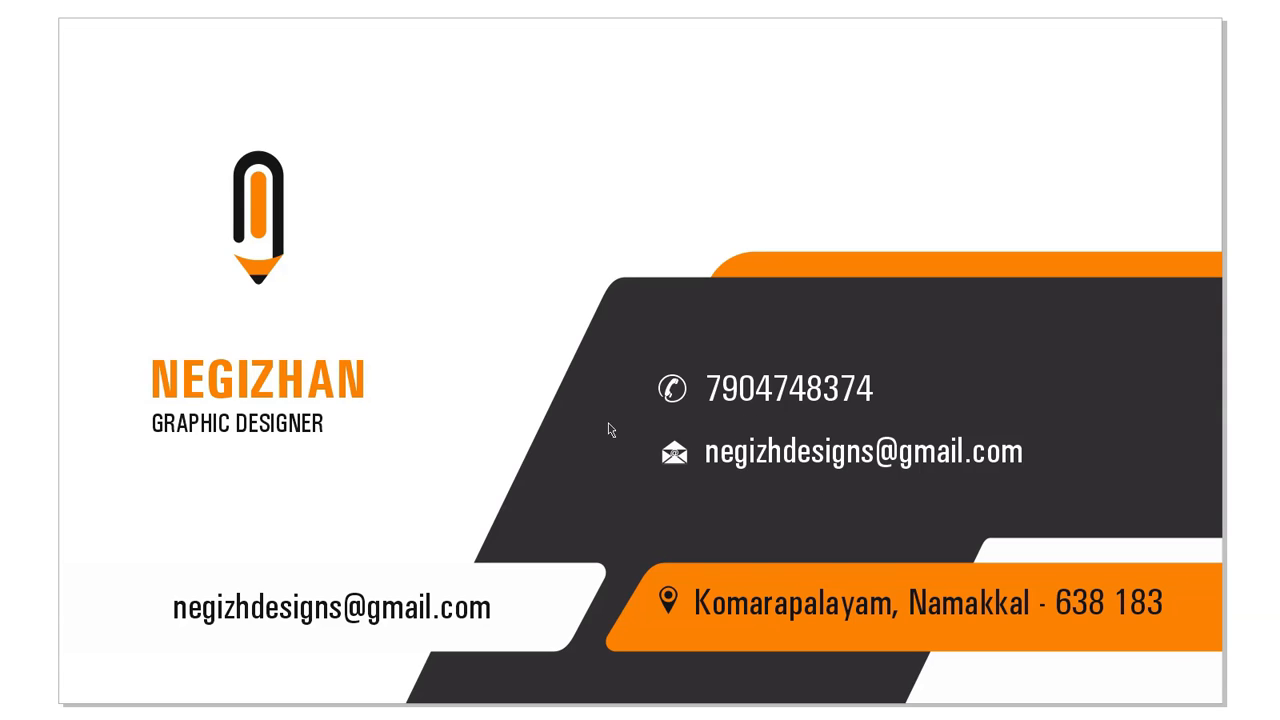
{"action": "key", "text": "Escape"}
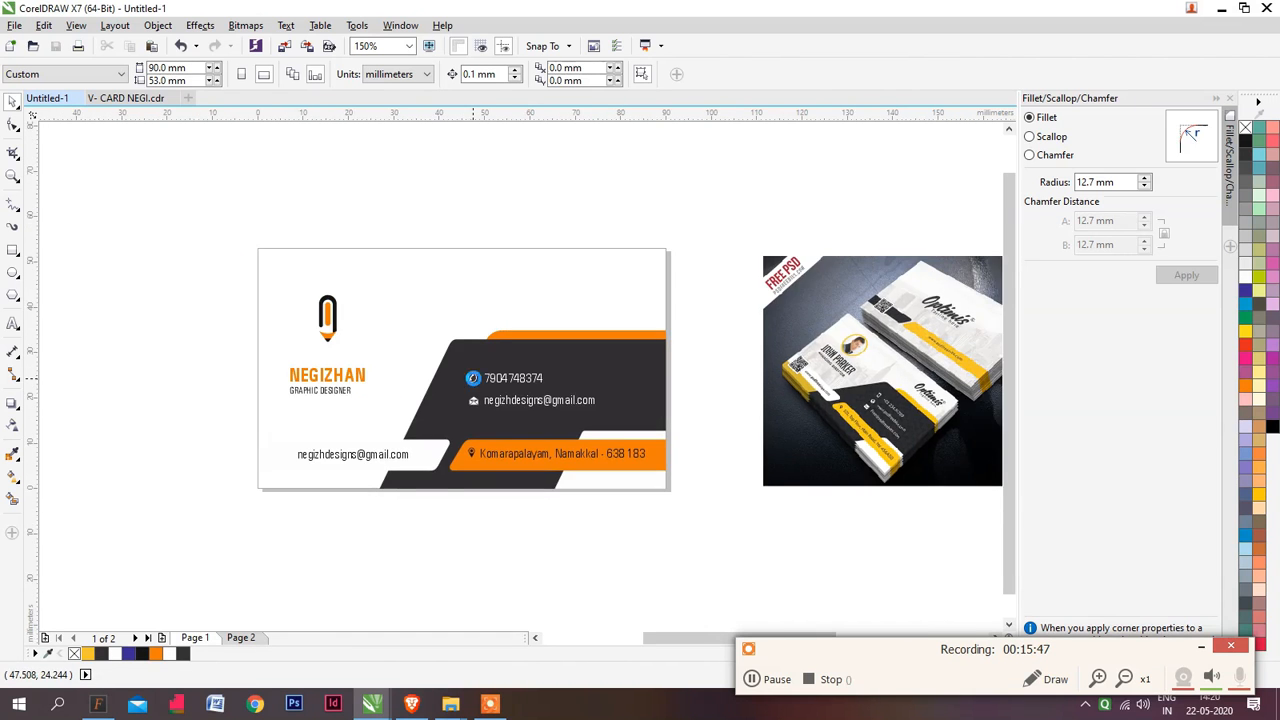
{"action": "scroll", "coordinate": [473, 378], "scroll_direction": "up", "scroll_amount": 1}
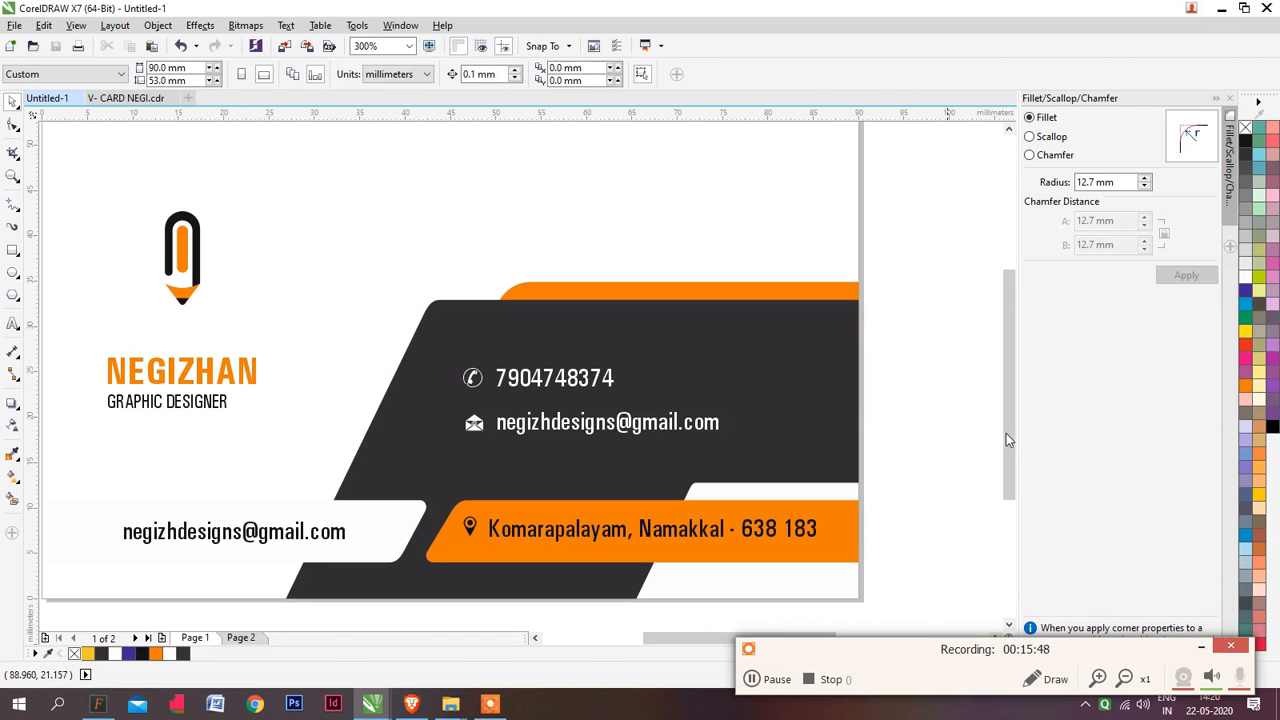
{"action": "scroll", "coordinate": [919, 398], "scroll_direction": "left", "scroll_amount": 1}
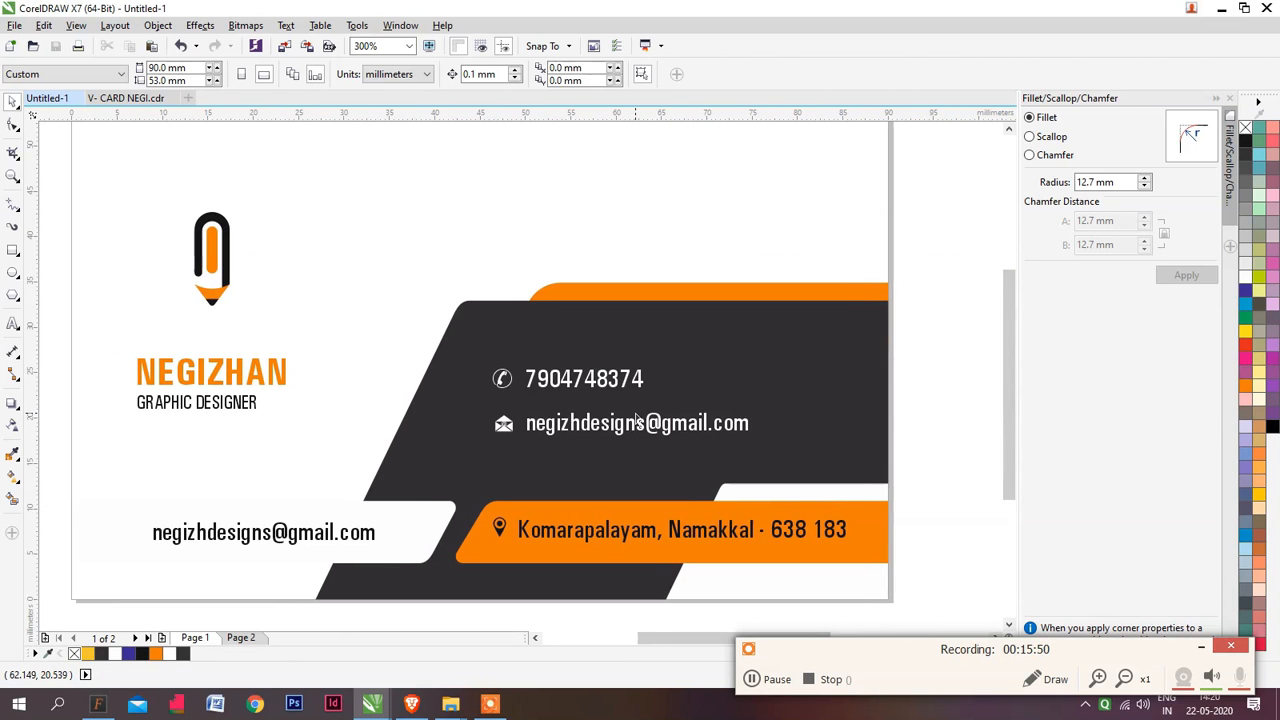